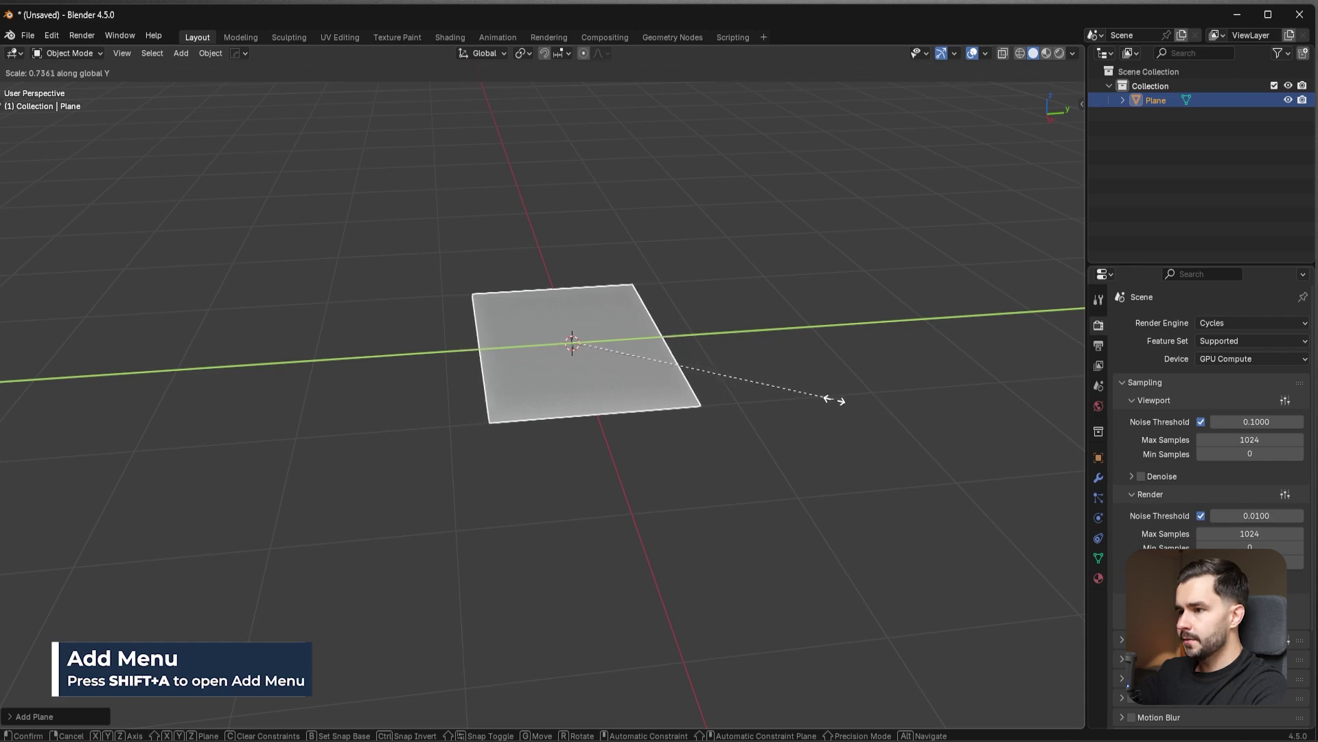
- Scale the plane to about 0.72 along Y and about 2.2 along X
click(828, 397)
middle_drag(682, 407, 750, 408)
key(s)
key(x)
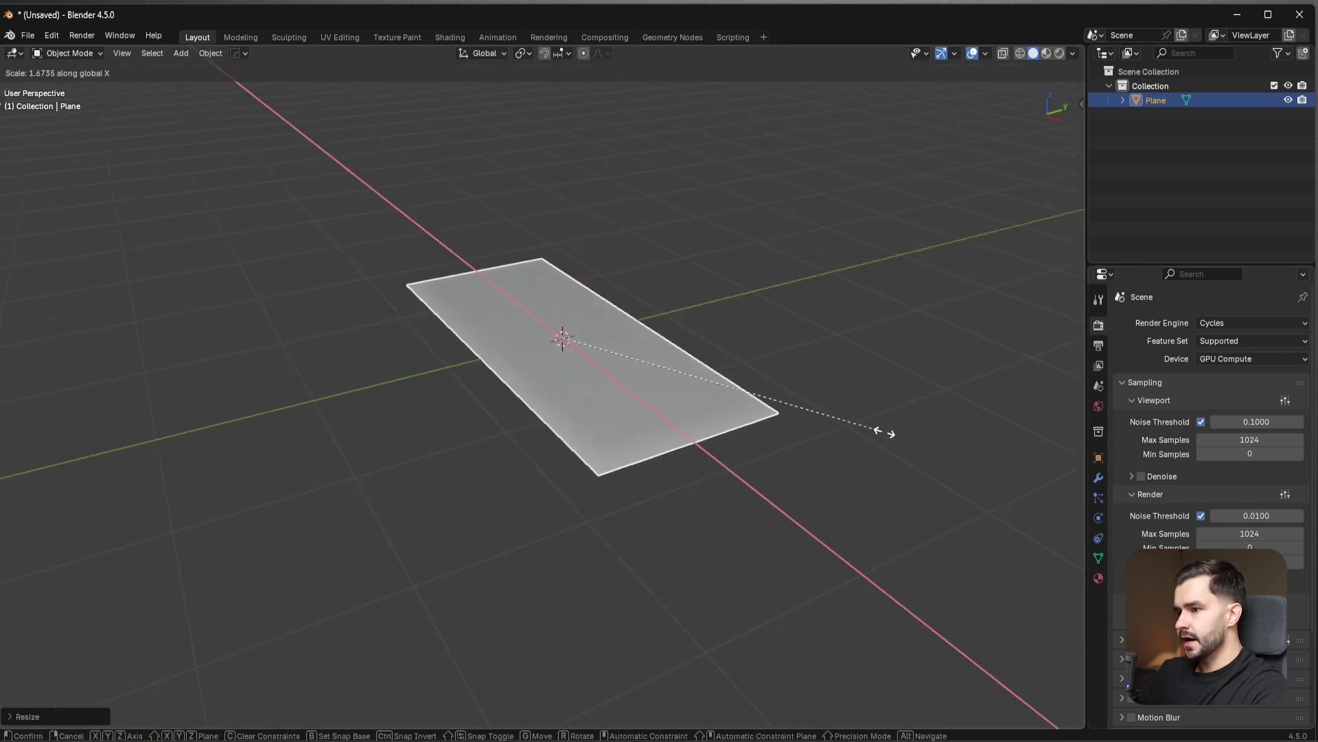
click(989, 459)
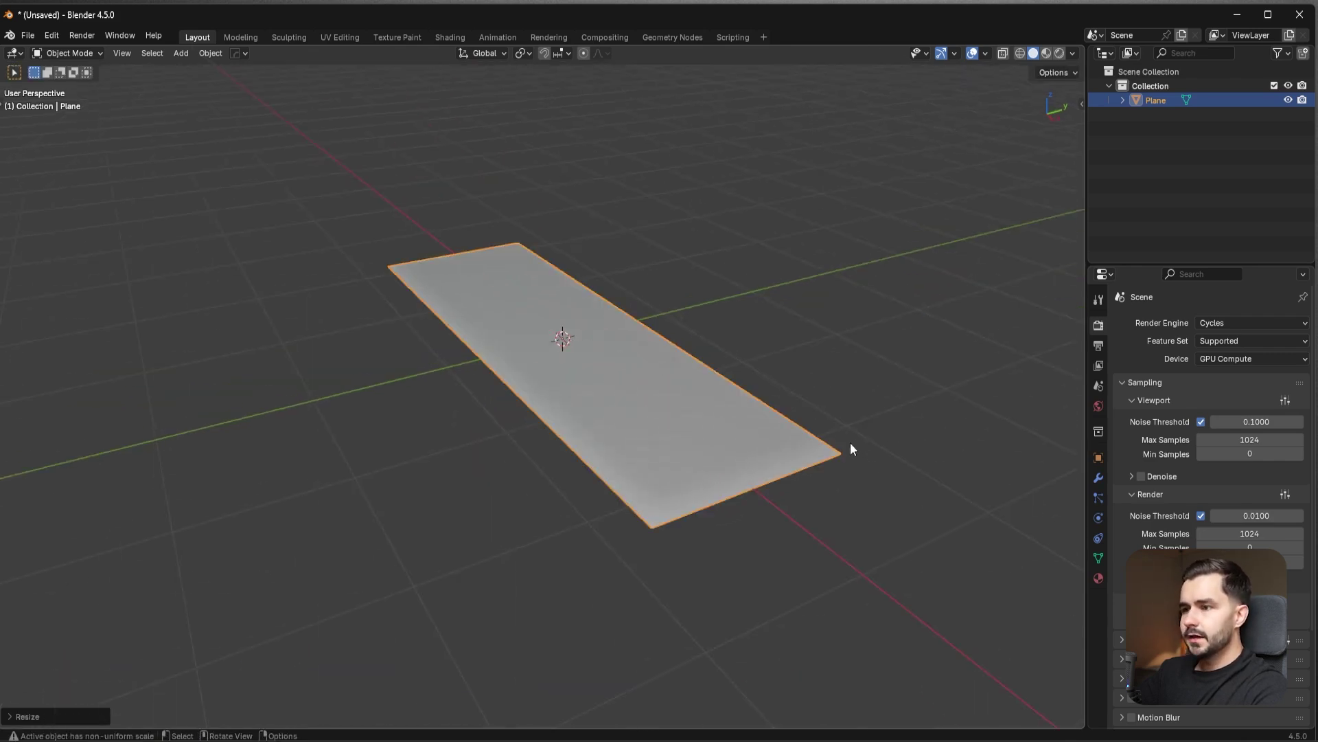
- In front view, extrude the plane's short end edge diagonally downward, about 0.8 m along X and -0.9 m along Z
middle_drag(818, 446, 639, 309)
key(KP_1)
key(ctrl+Tab)
click(789, 475)
key(KP_1)
key(e)
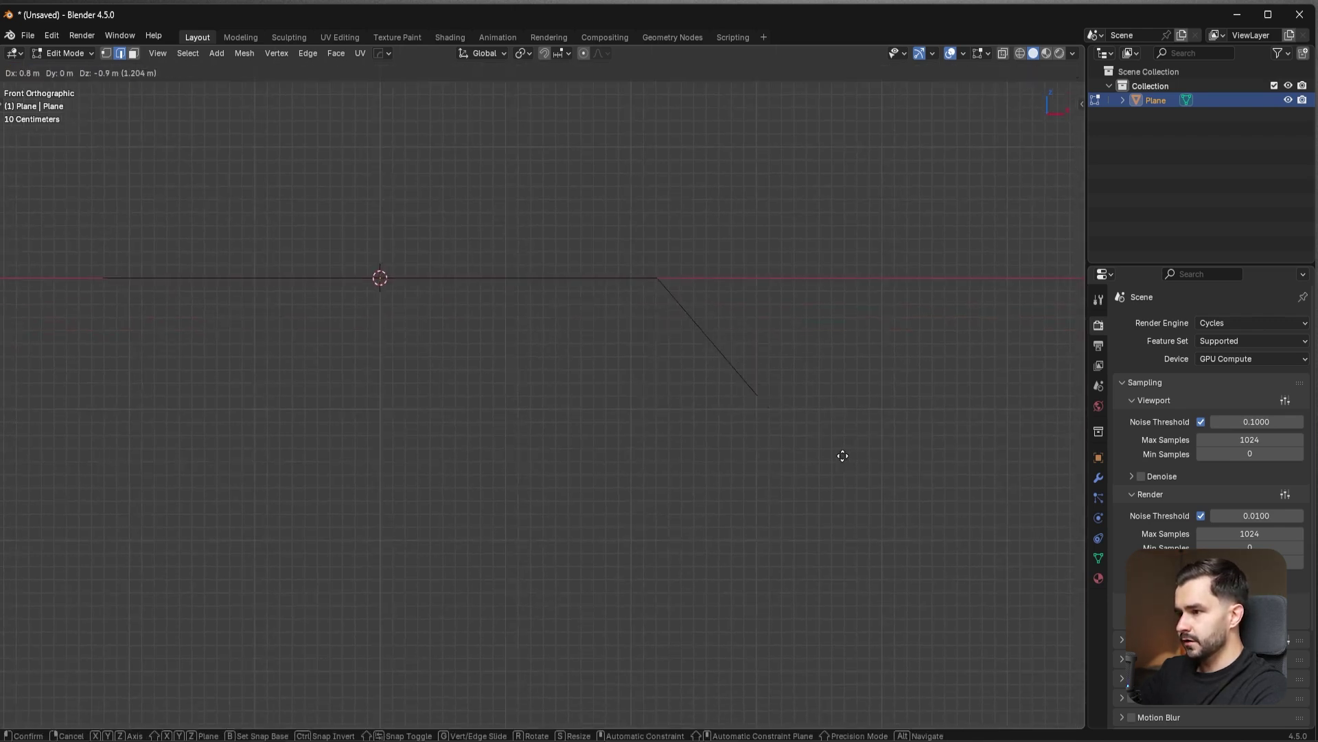
click(842, 456)
- Extrude the end edge straight down along Z and adjust its height to form a vertical face about 0.65 m tall
key(e)
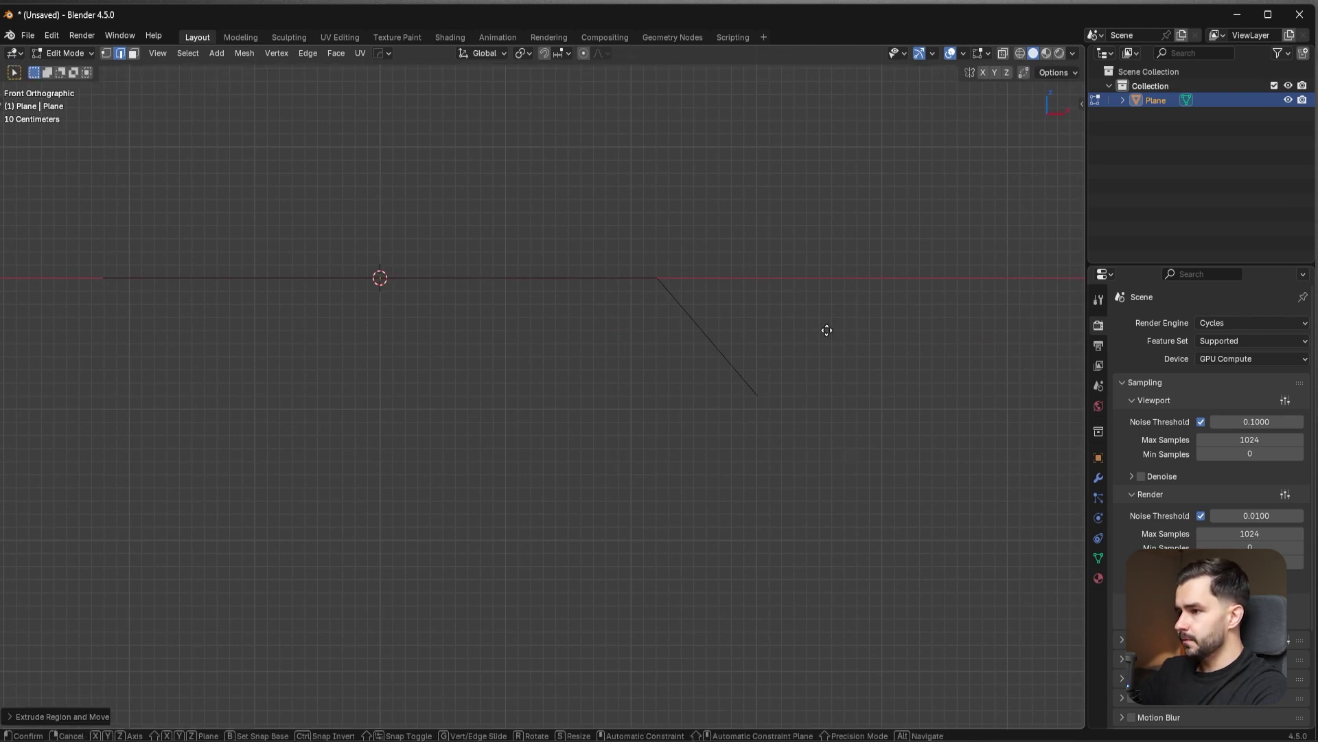
key(z)
click(842, 410)
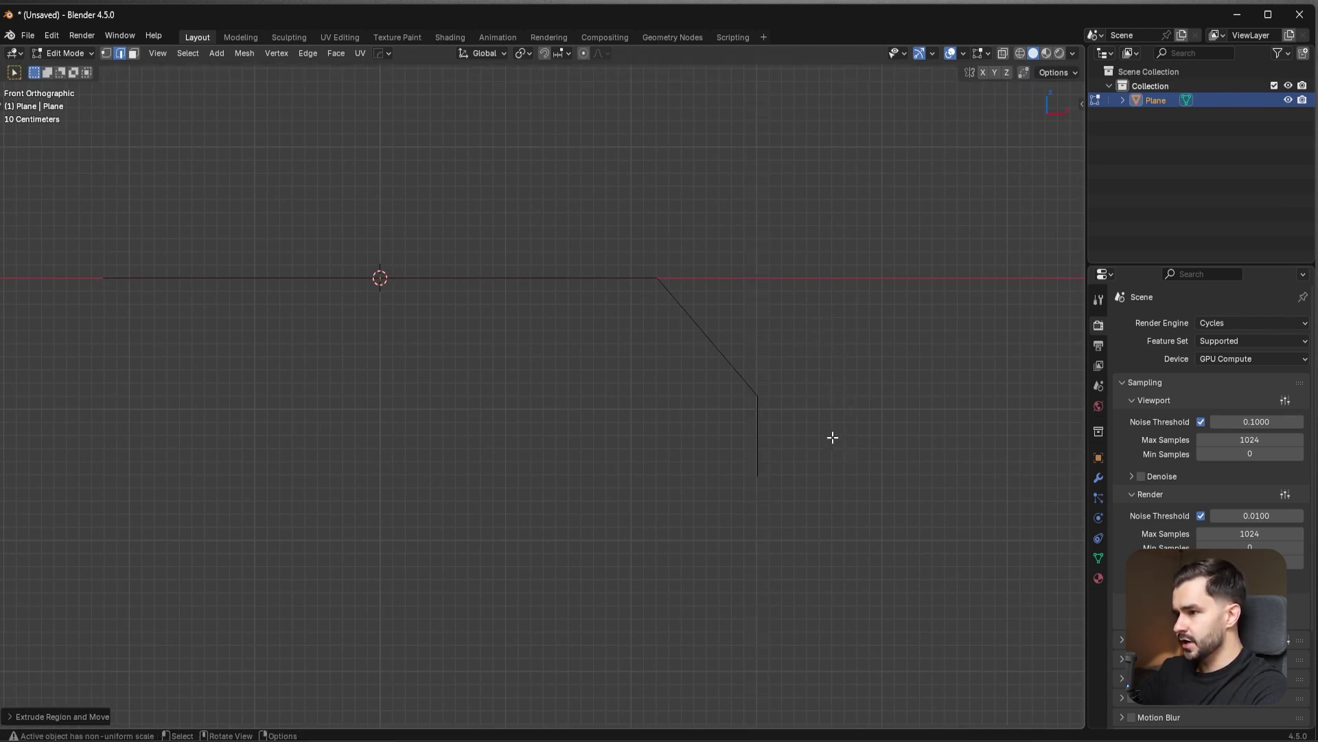
middle_drag(832, 435, 729, 486)
key(e)
key(z)
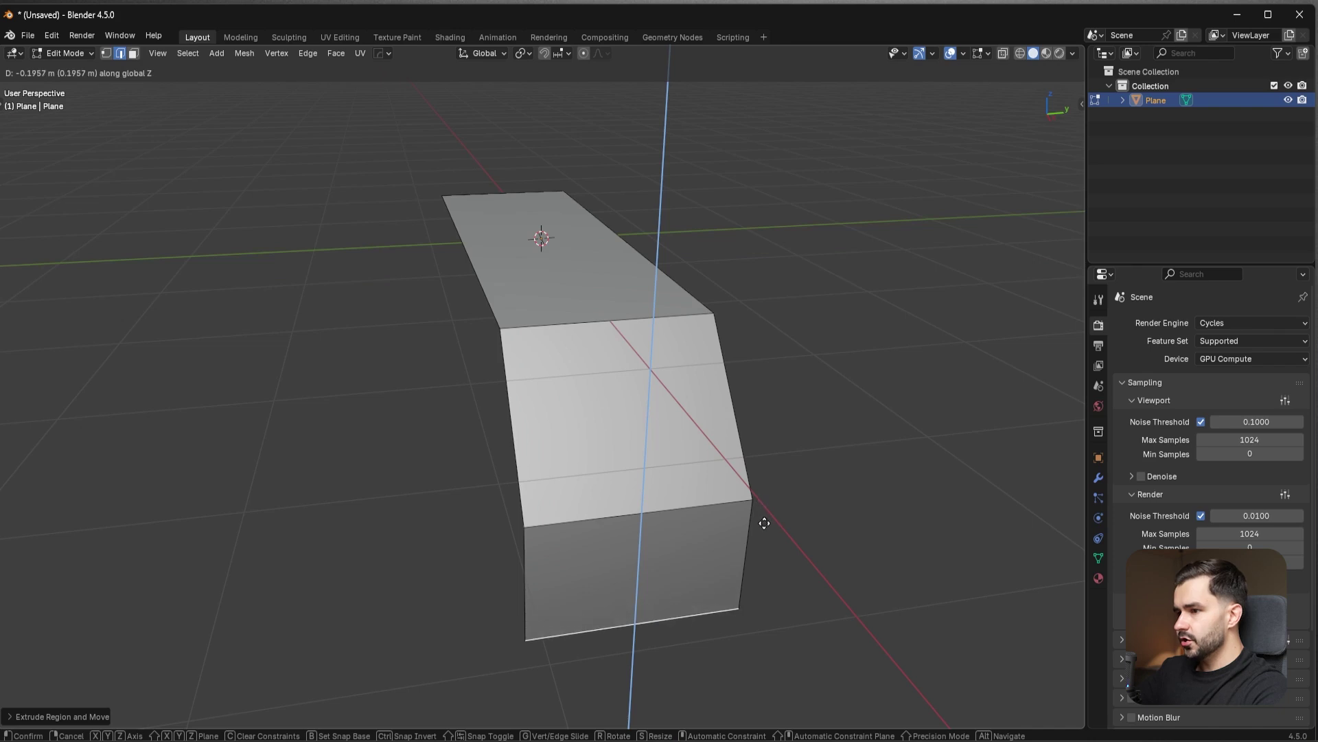
click(773, 504)
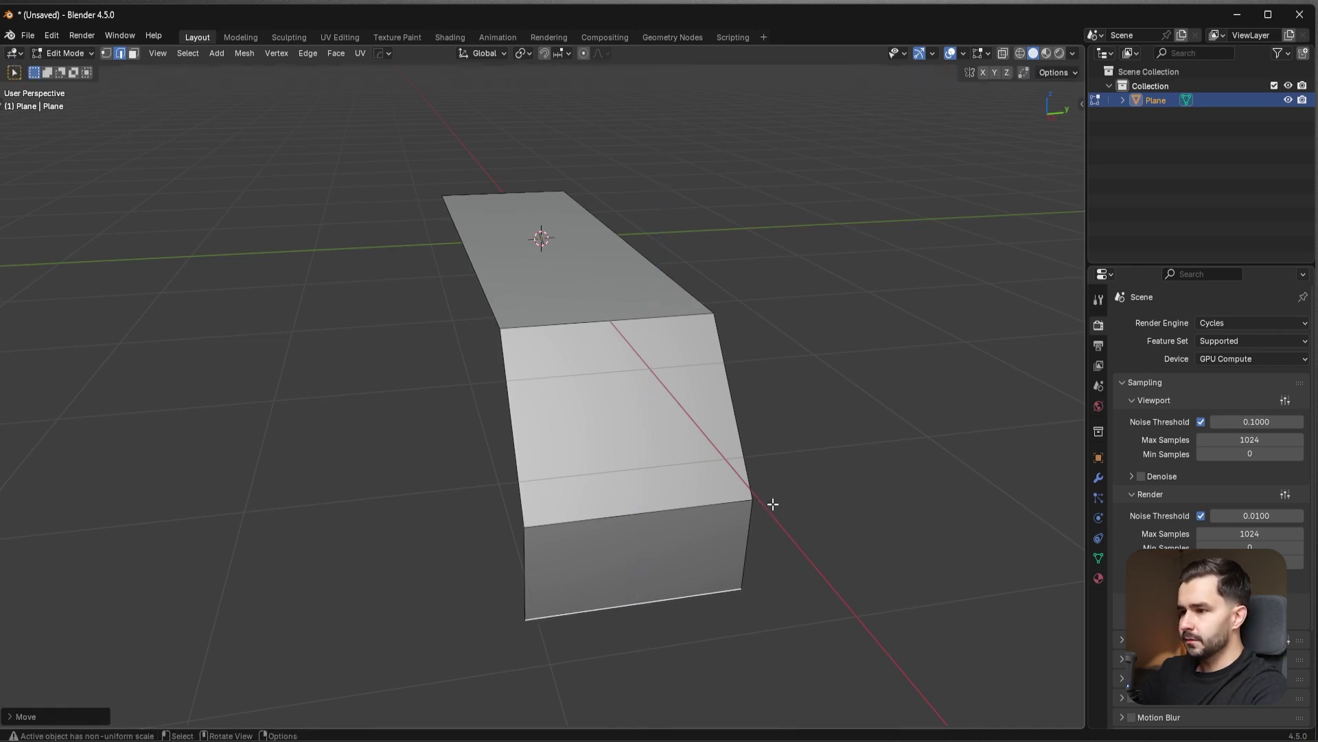
- Try to bevel the bend edge between the flat and sloped faces with one segment
middle_drag(708, 467, 755, 405)
click(661, 320)
key(ctrl+b)
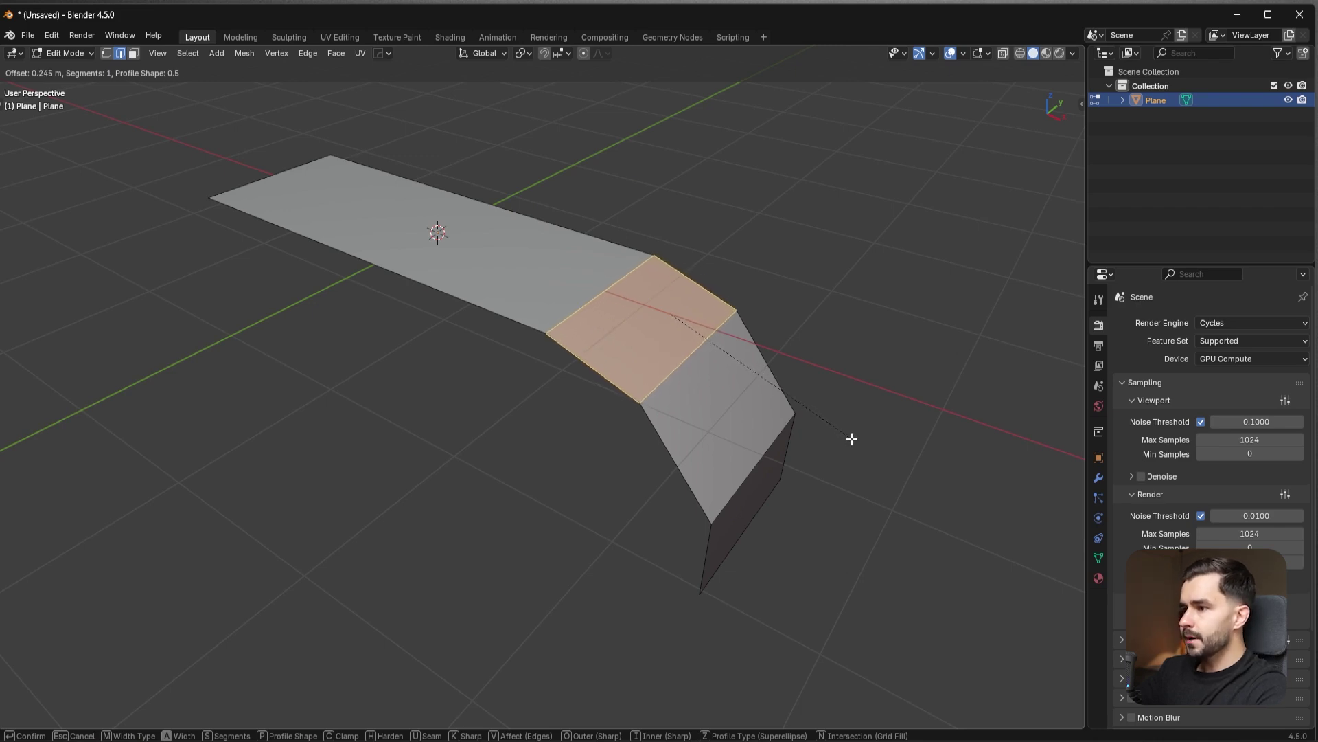
key(Escape)
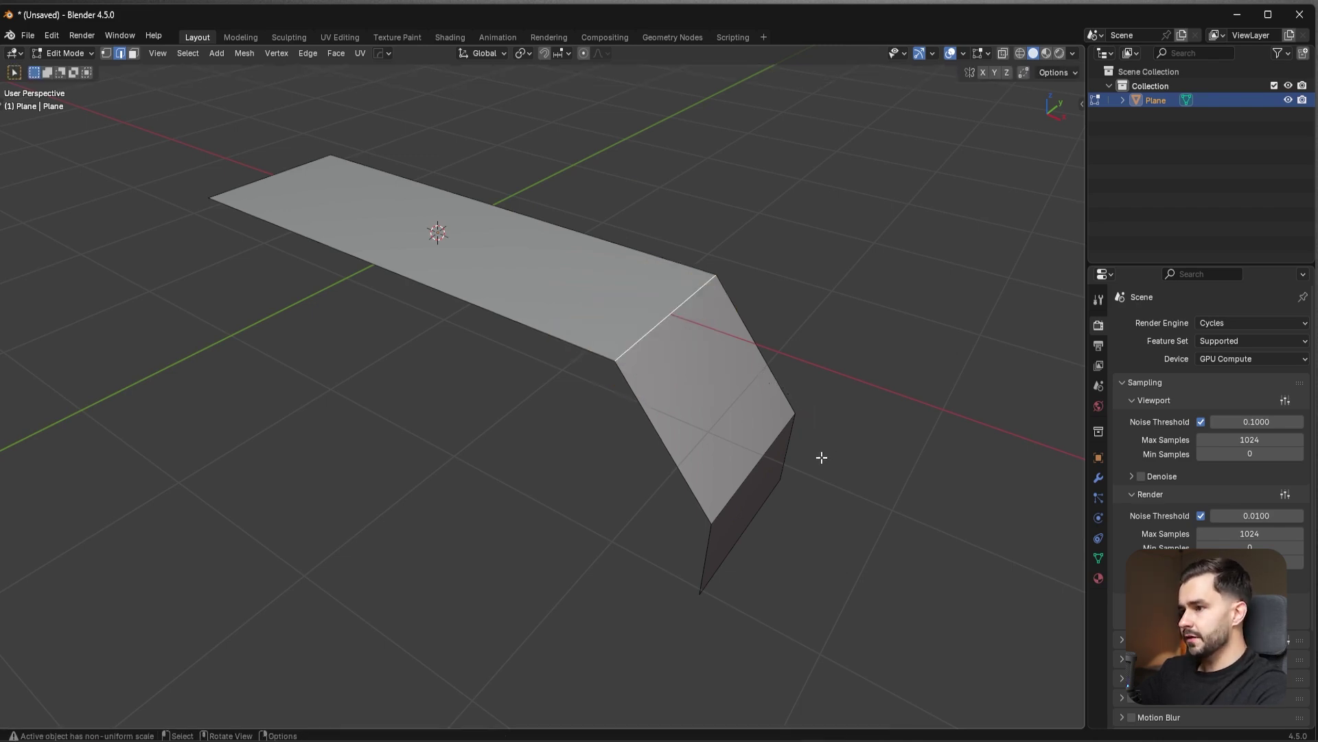
key(Tab)
key(Tab)
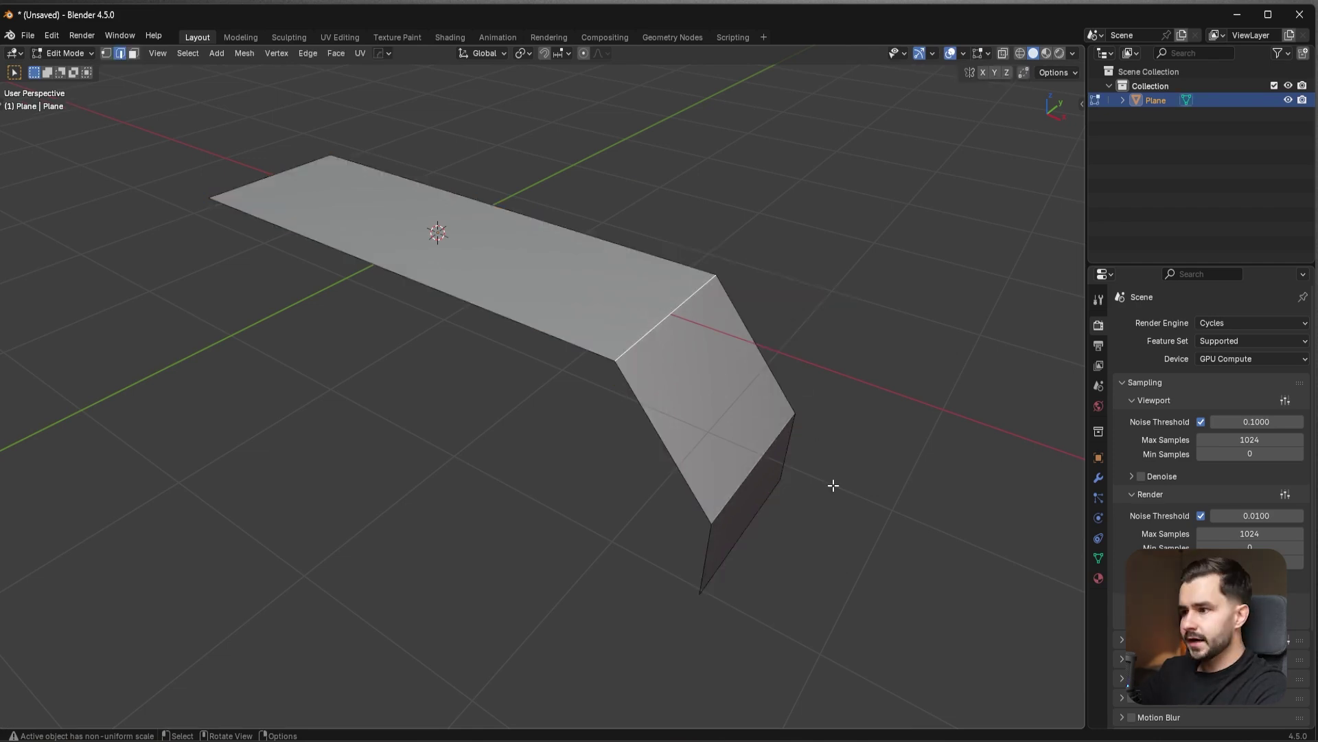
key(ctrl+b)
click(883, 440)
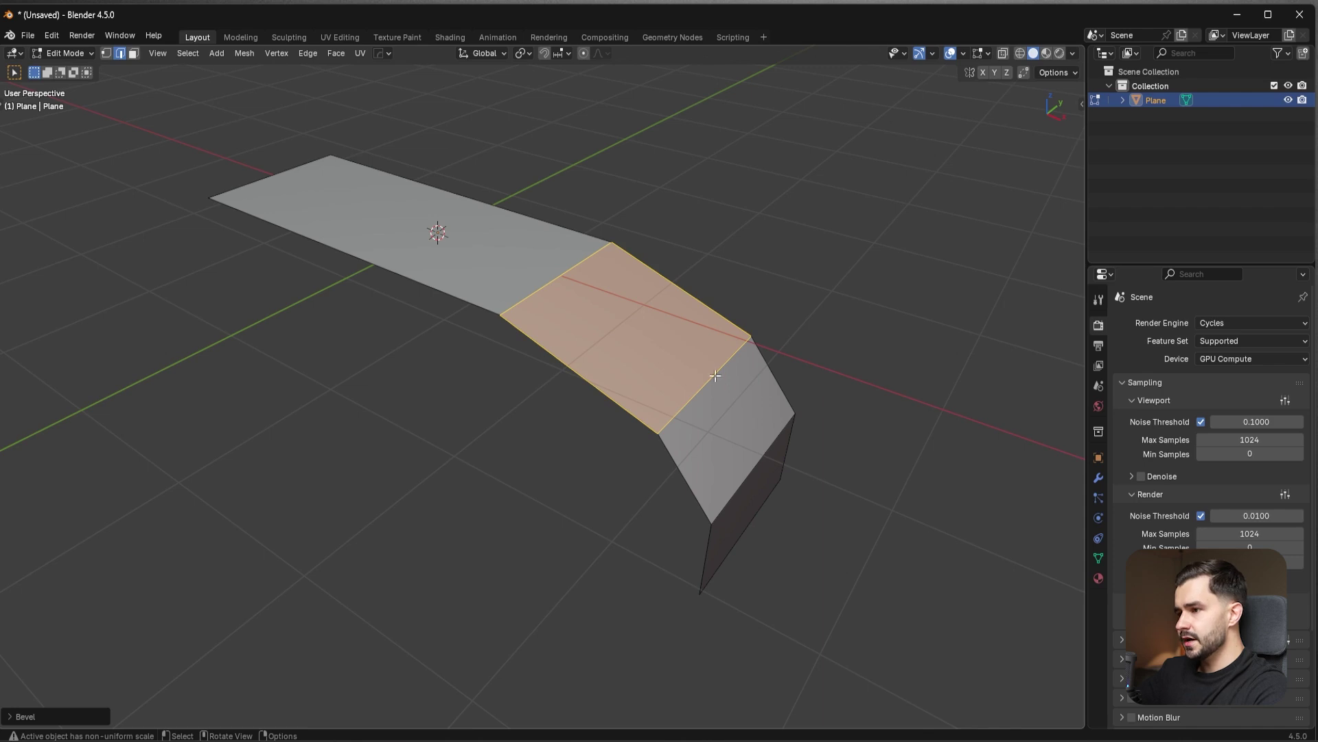
key(alt+a)
- Return to Object Mode and apply the plane's scale
key(Tab)
key(n)
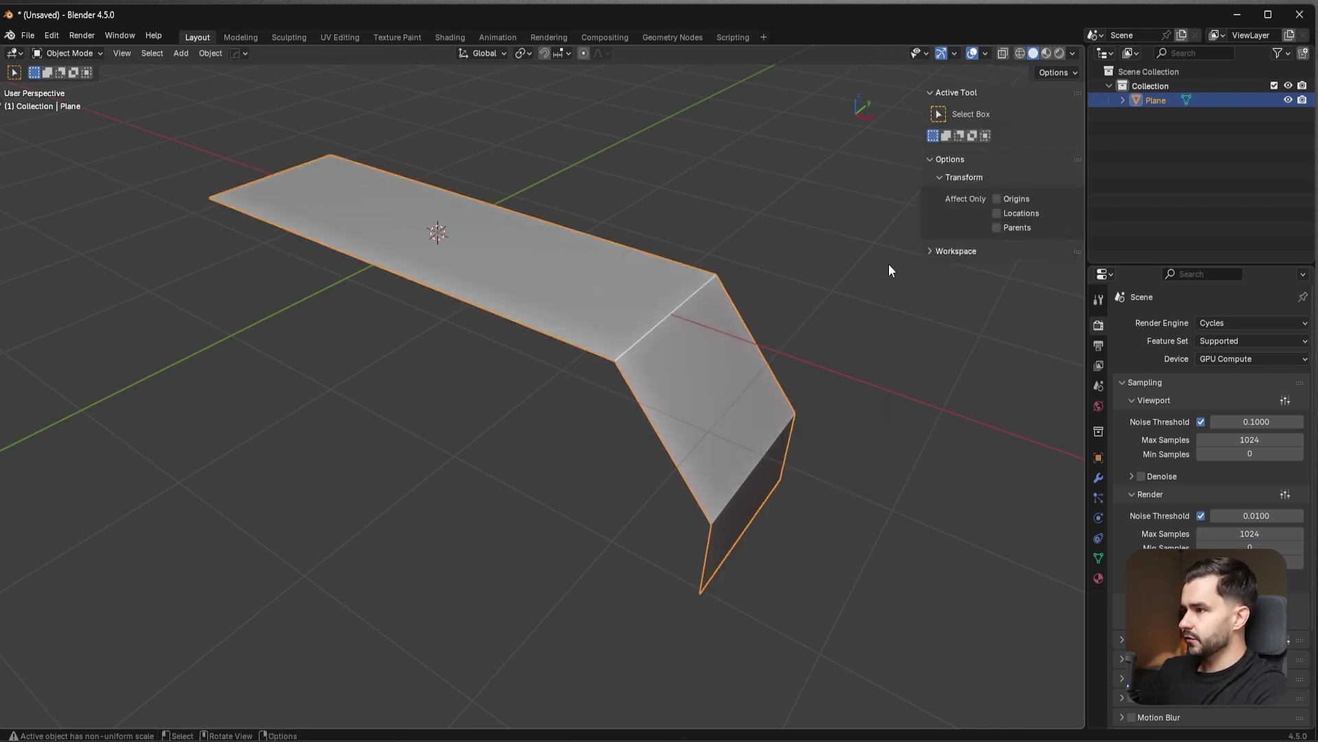
click(1076, 100)
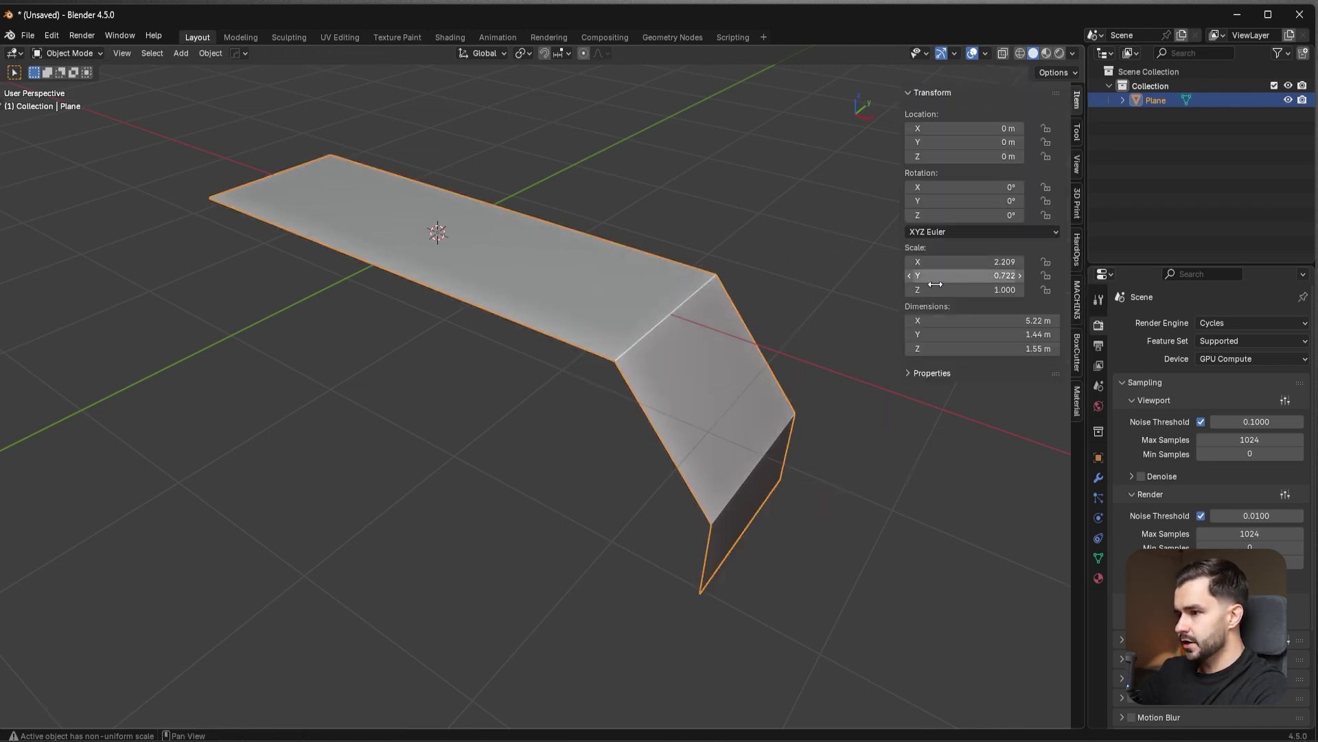
key(ctrl+a)
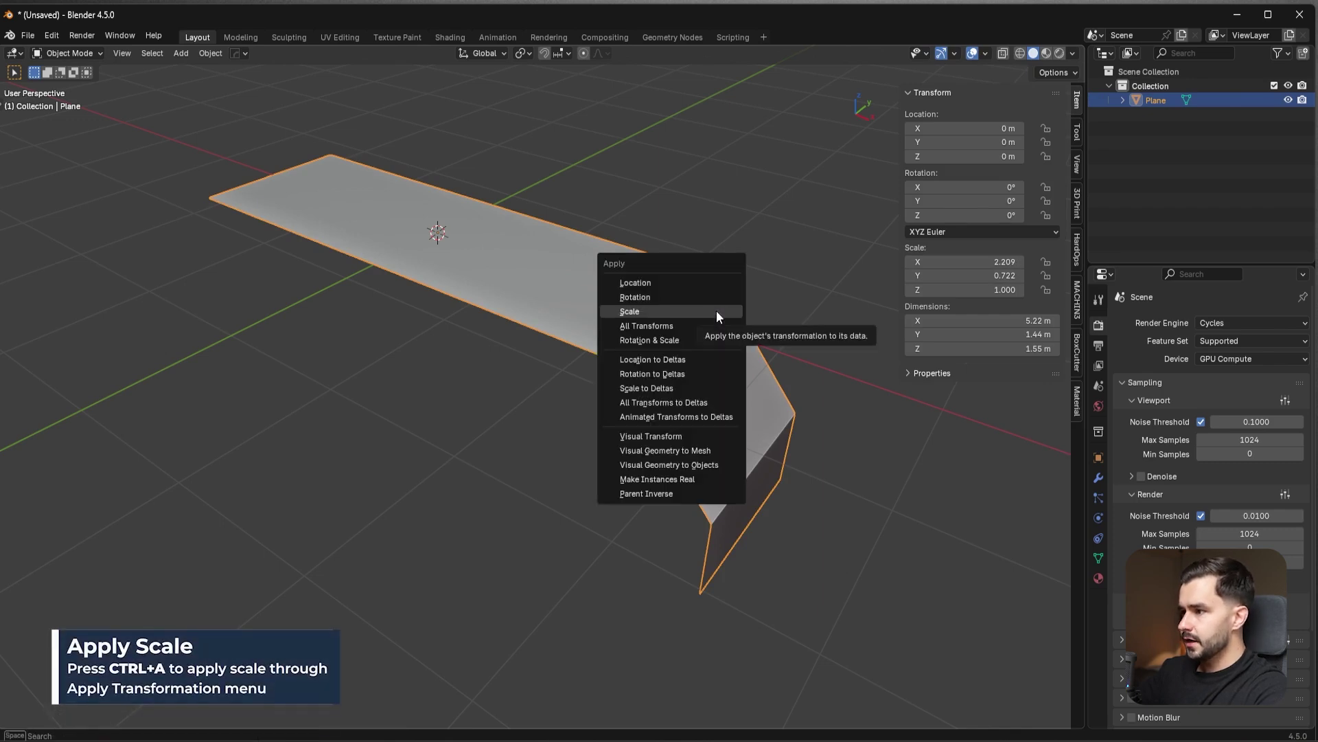
click(716, 311)
key(n)
- Bevel the bend edge between the flat and sloped faces with 2 segments
key(Tab)
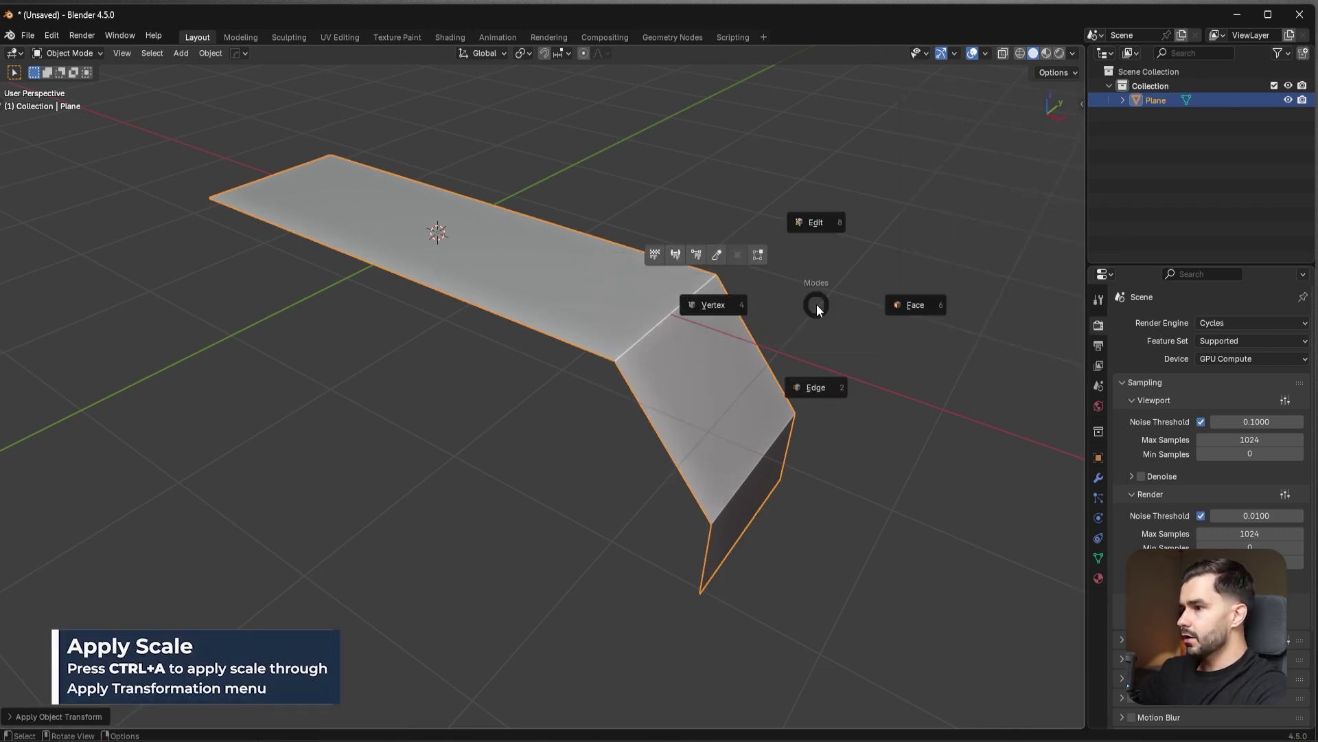
click(817, 387)
key(ctrl+b)
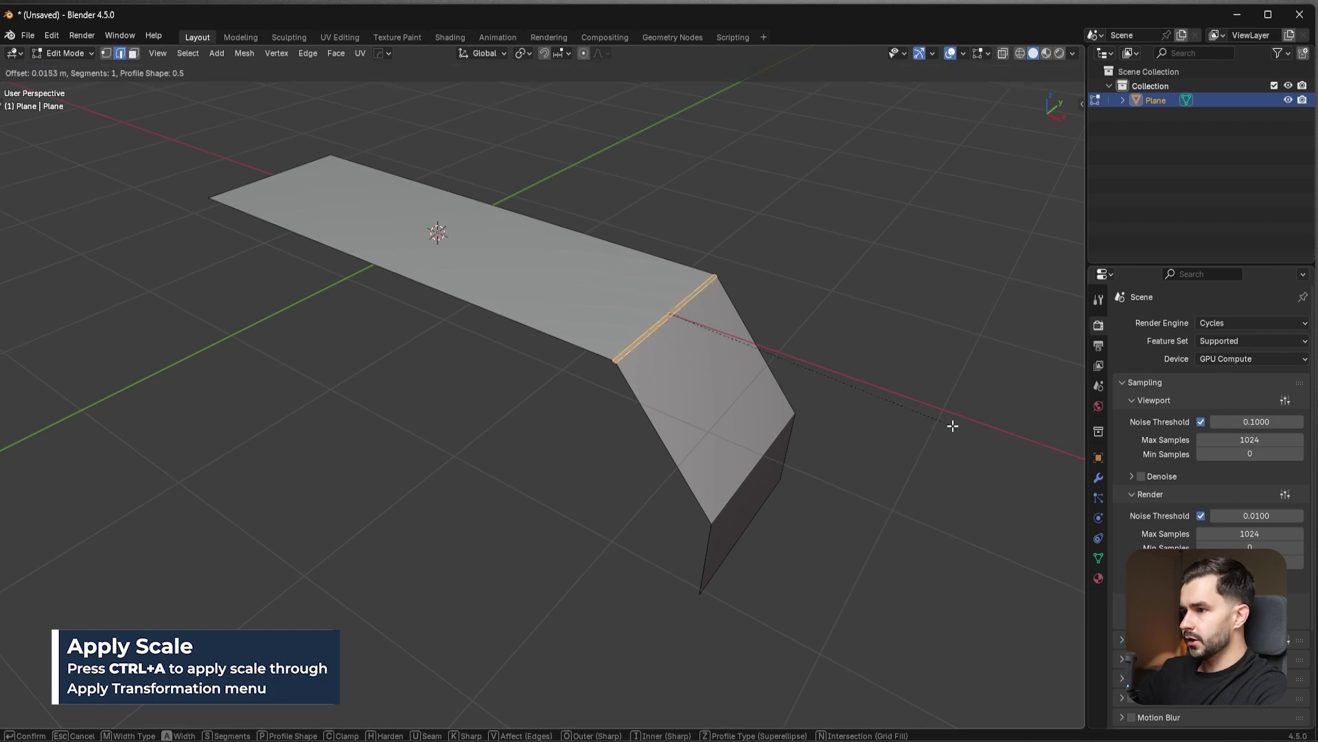
click(991, 450)
middle_drag(992, 450, 760, 425)
- Bevel the lower bend edge above the vertical face with 2 segments and an offset of about 0.25 m
click(760, 425)
key(ctrl+b)
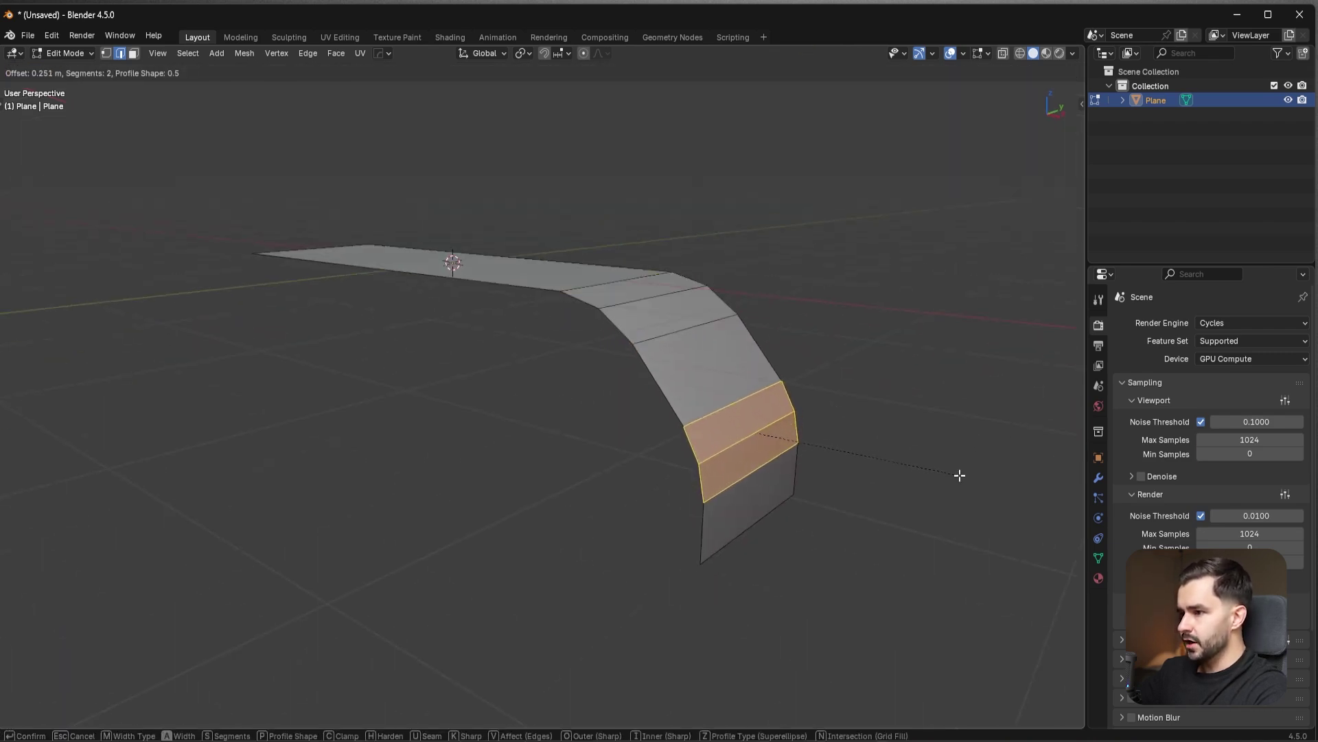
click(960, 476)
middle_drag(945, 462, 880, 471)
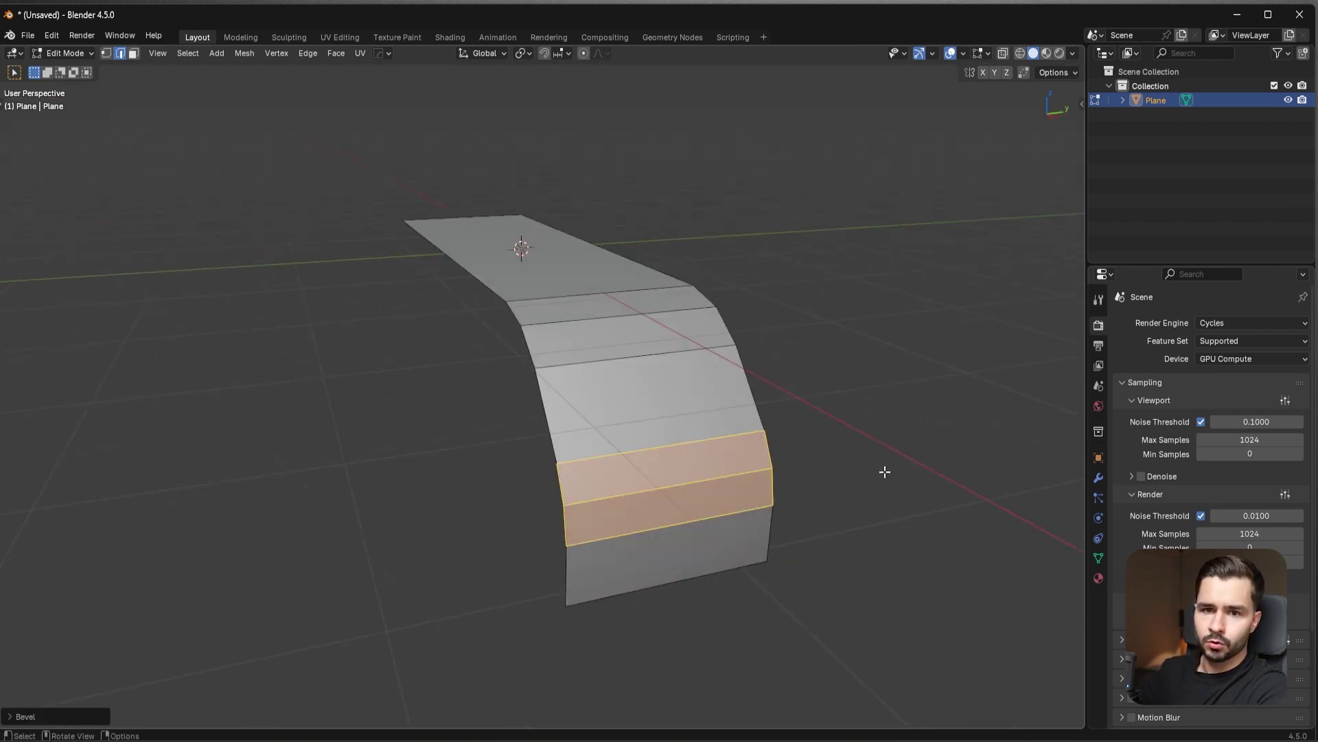
middle_drag(803, 413, 687, 419)
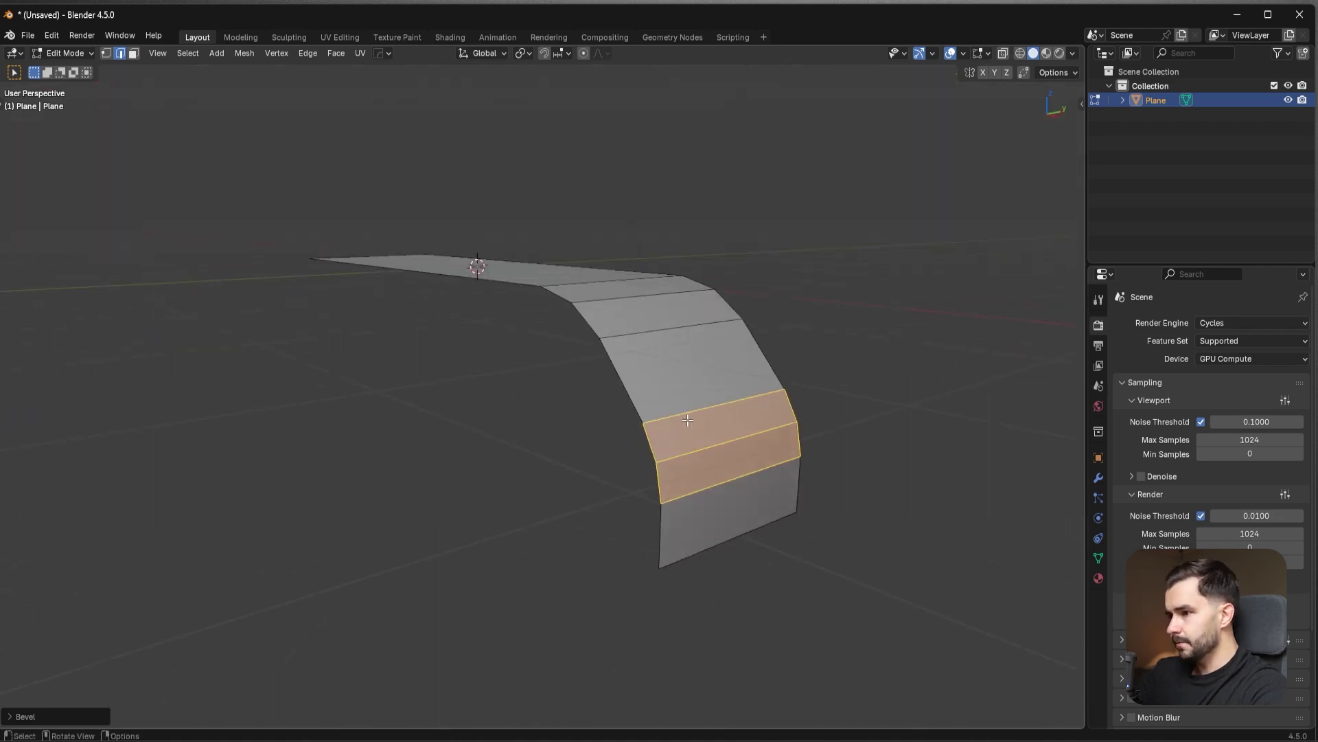
- In Object Mode, add a cylinder with 16 vertices at the origin
key(KP_7)
key(Tab)
click(678, 337)
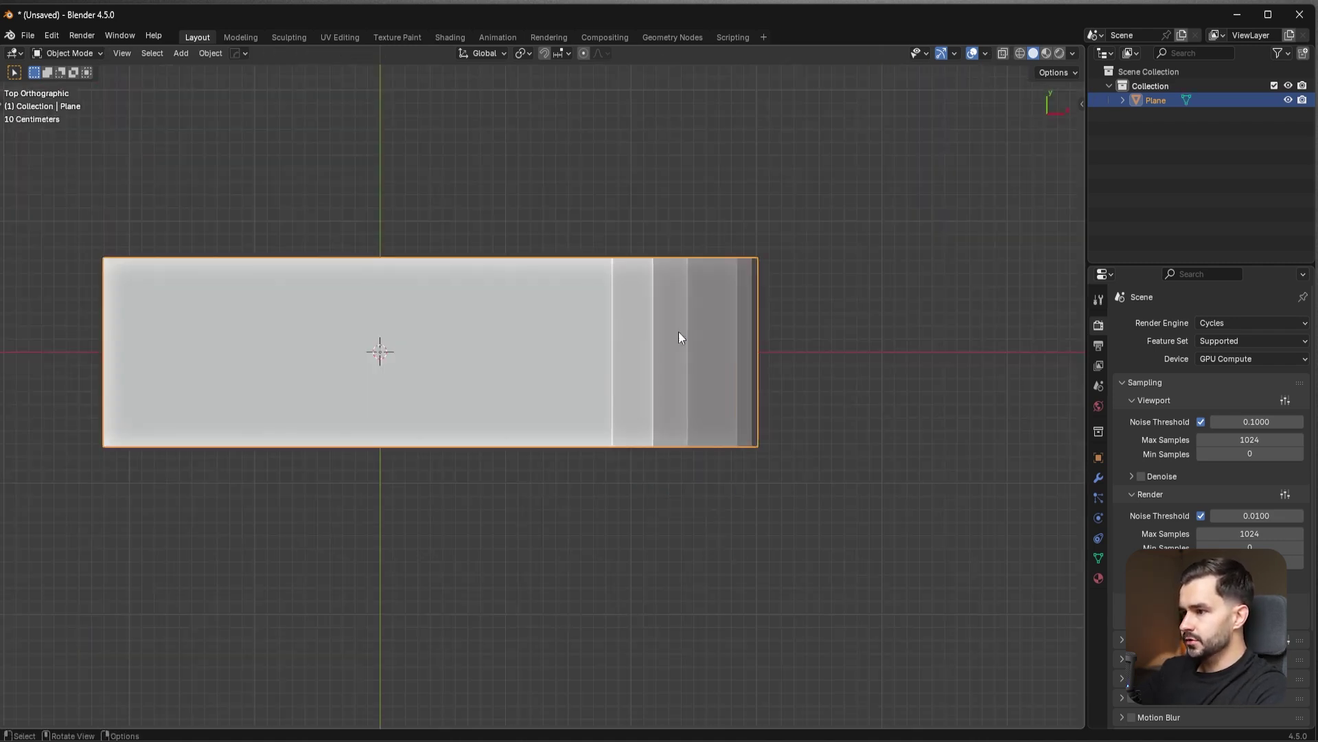
shift+middle_drag(678, 332, 769, 344)
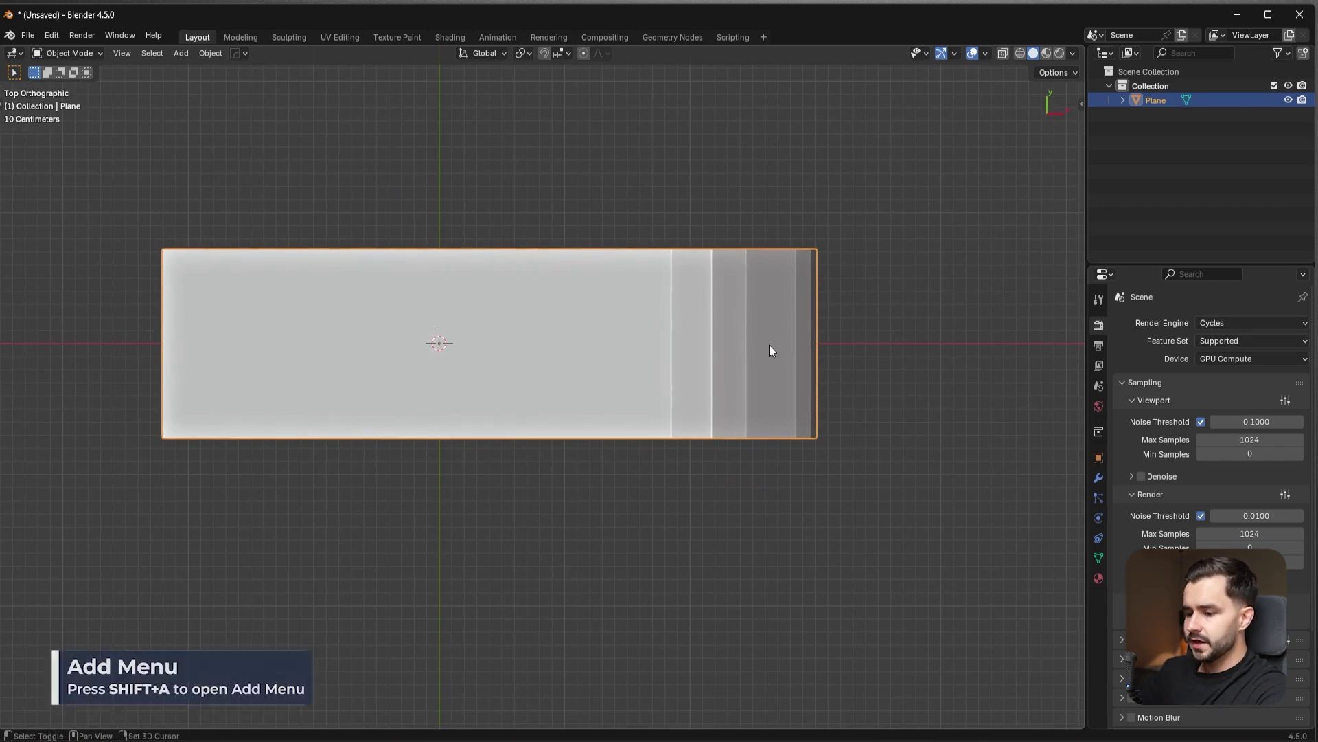
key(shift+a)
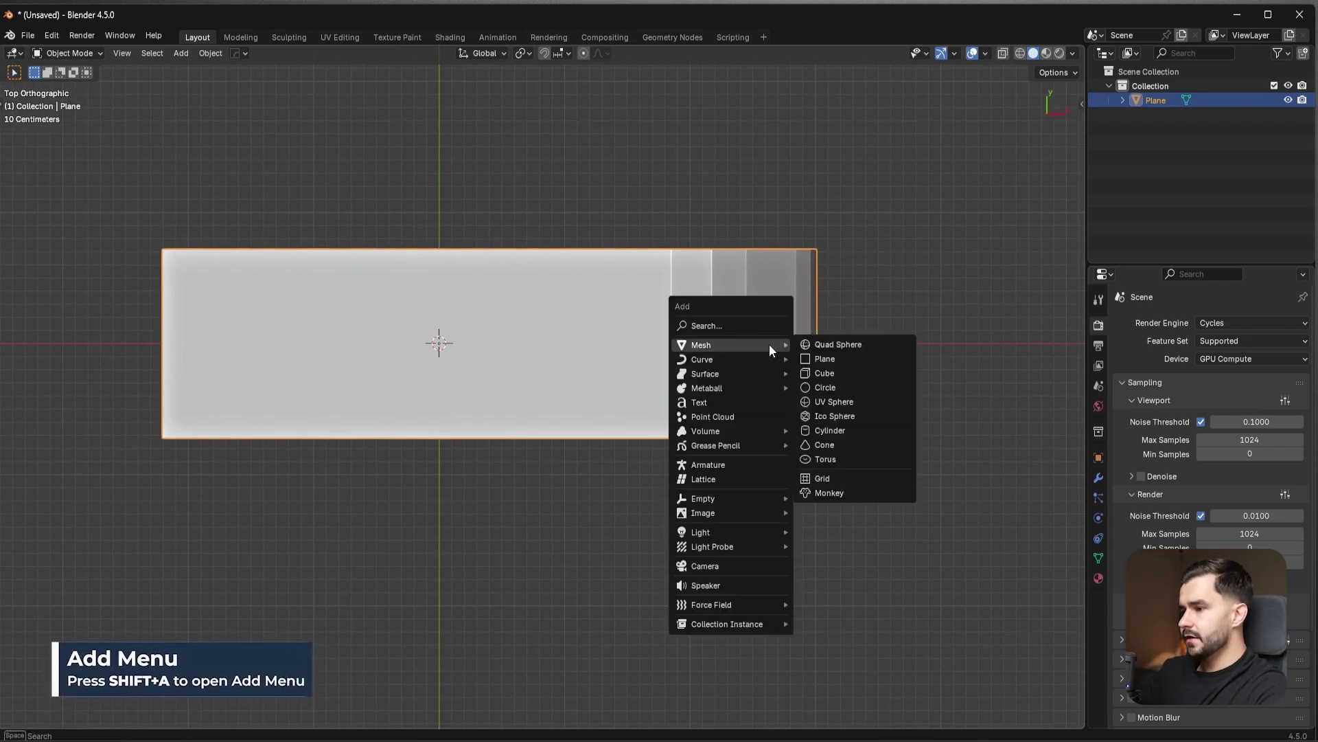
click(867, 431)
click(50, 715)
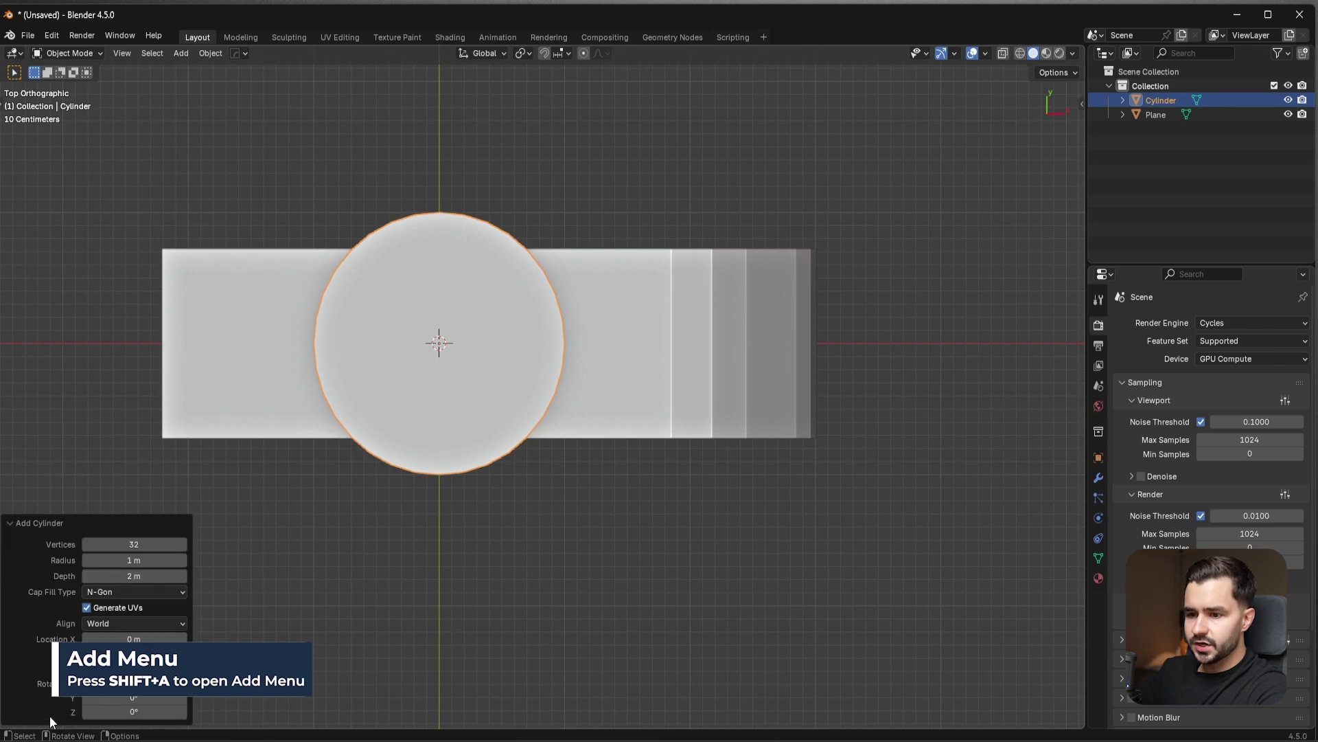
drag(134, 544, 145, 544)
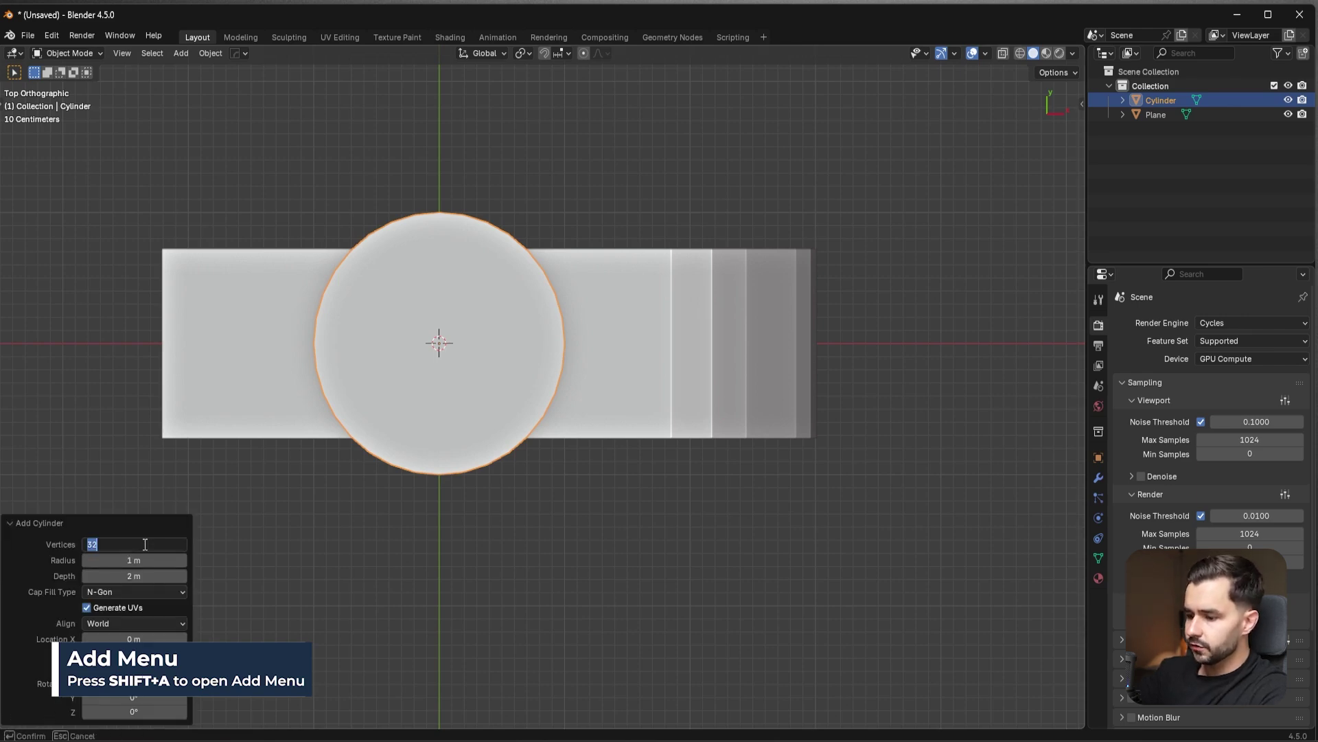
text(16)
key(Return)
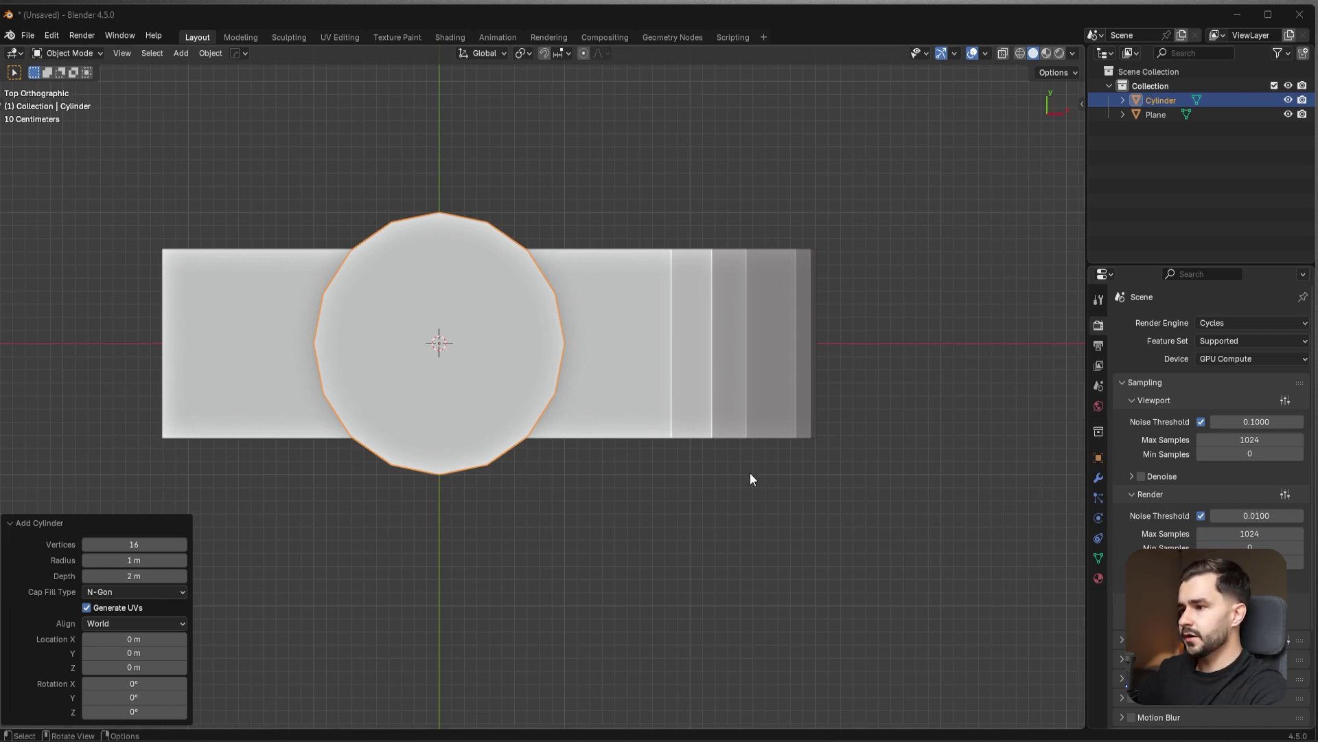
- Rotate the cylinder 90 degrees around the global Y axis
middle_drag(750, 472, 810, 443)
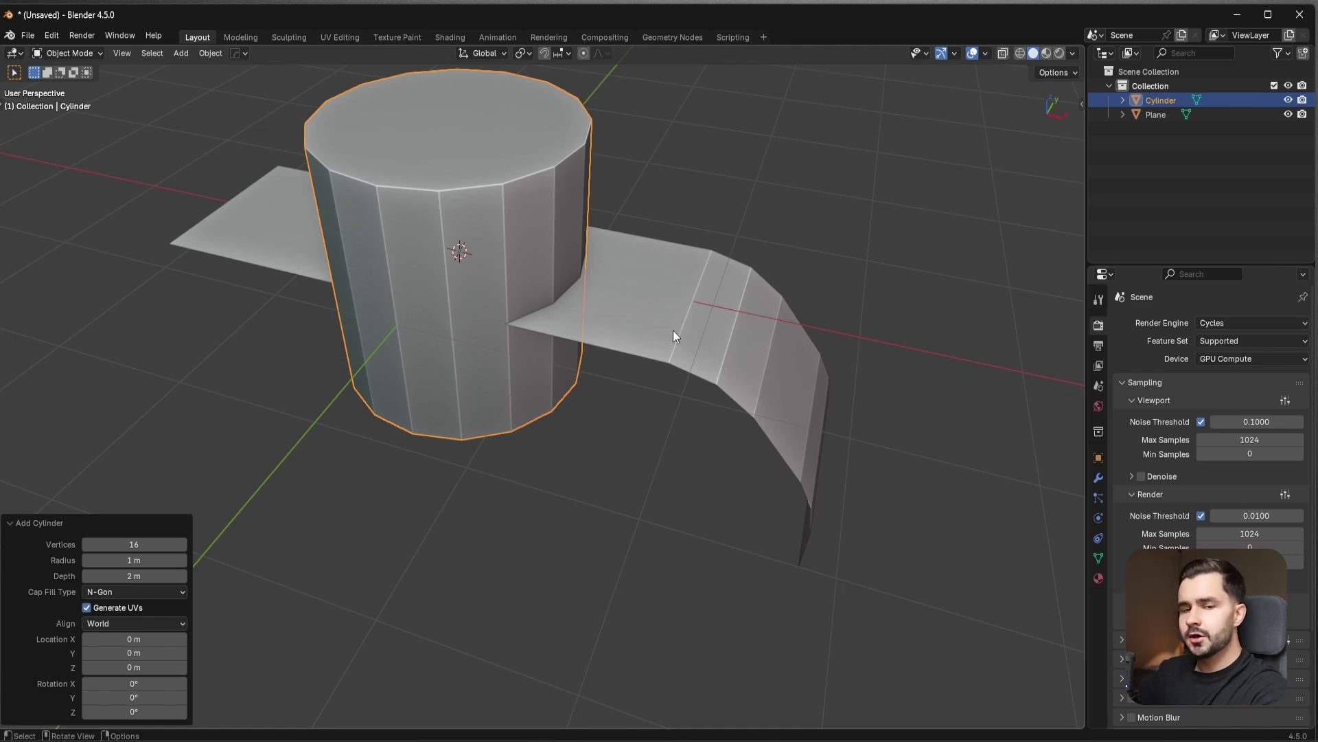
middle_drag(626, 332, 691, 332)
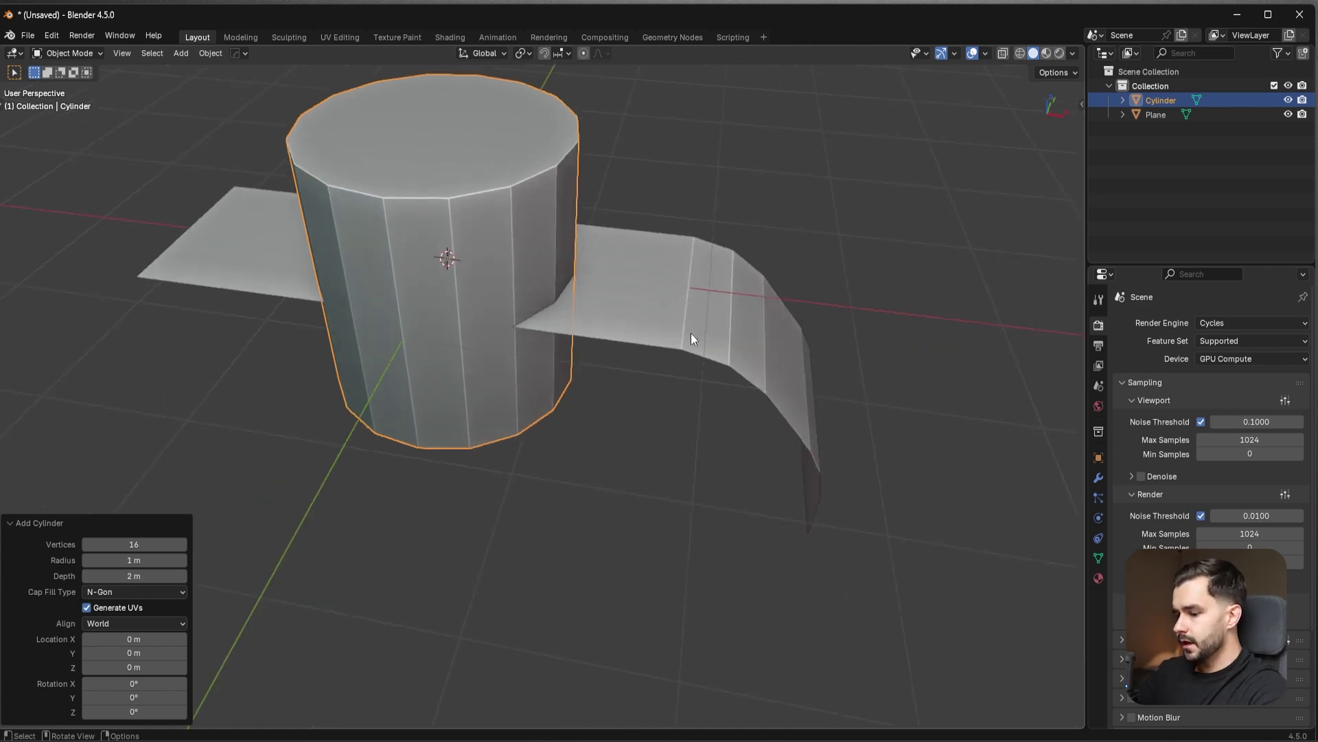
text(ry90)
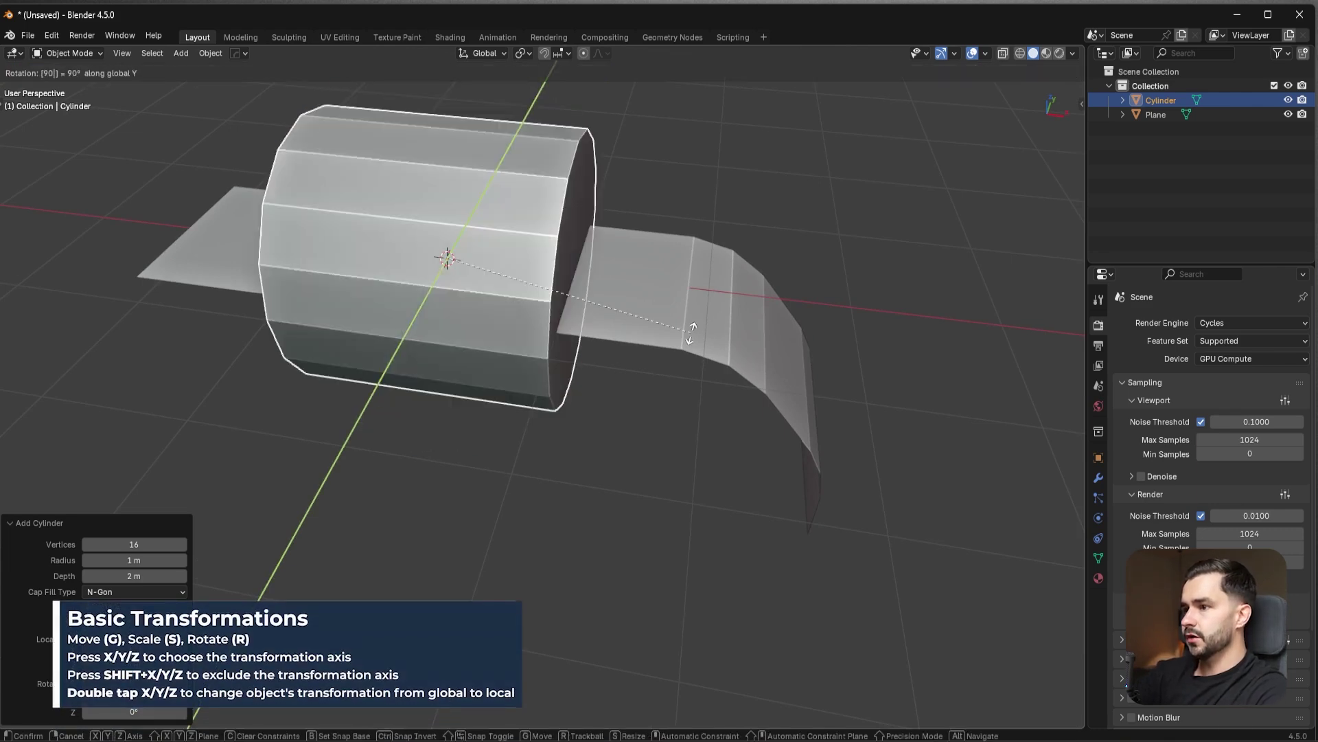
key(Return)
- Scale the cylinder down to about half its size and stretch it about 4 times along X
key(KP_7)
key(s)
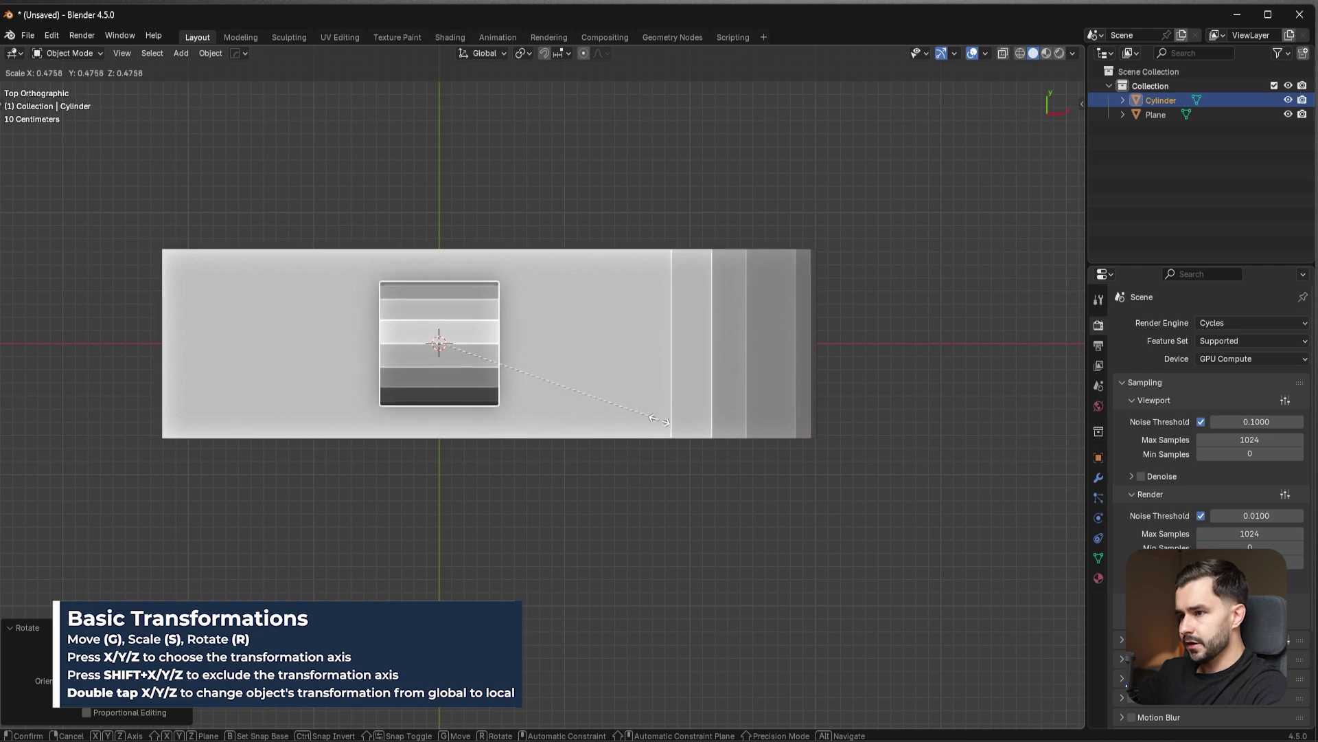
key(x)
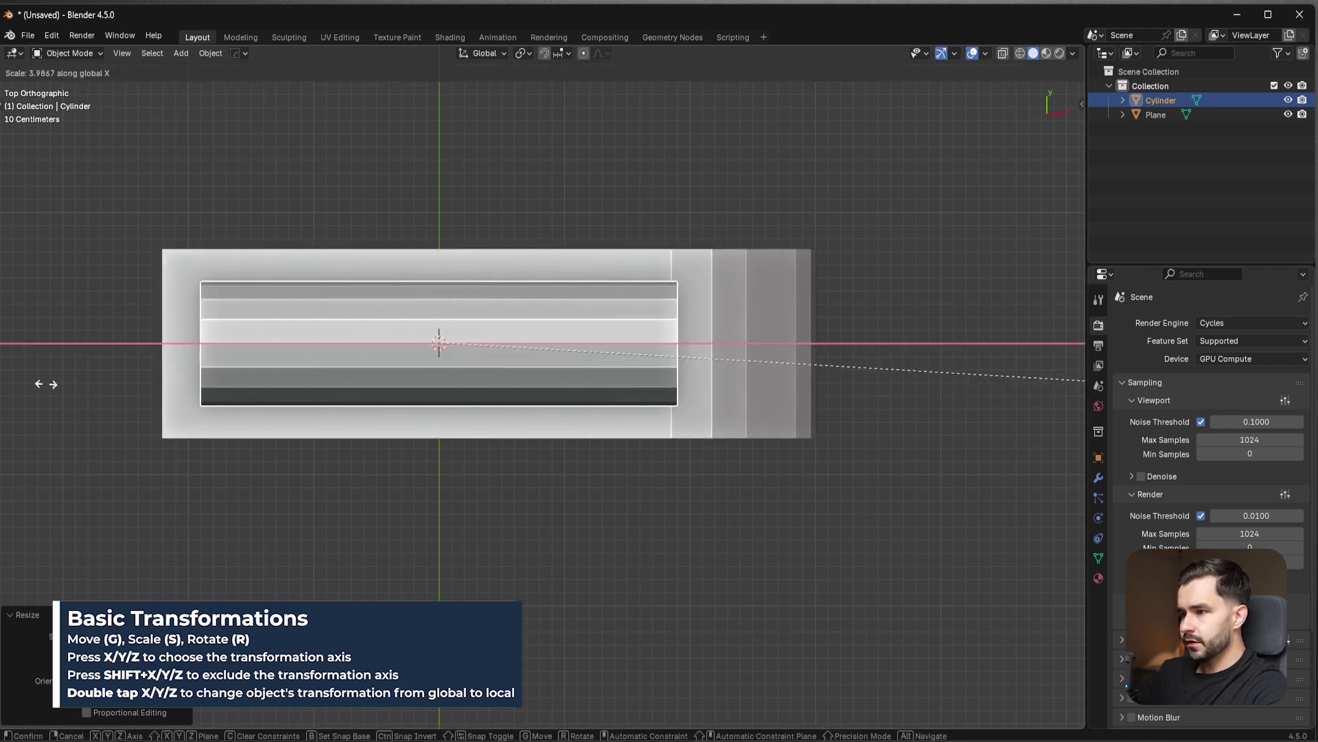
click(67, 382)
key(s)
click(54, 401)
- Move the cylinder about 1.31 m along the X axis over the strip's bent end
key(g)
key(x)
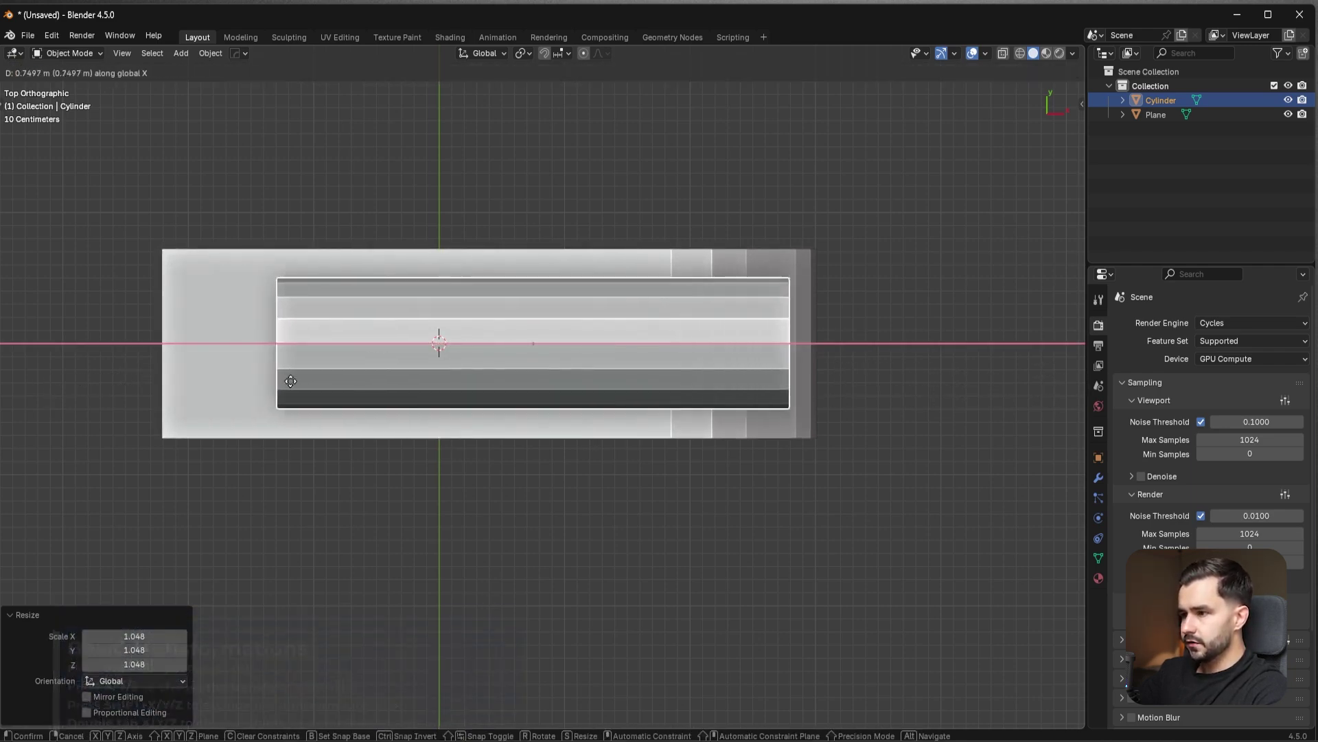
click(343, 370)
middle_drag(402, 404, 826, 378)
middle_drag(611, 395, 649, 415)
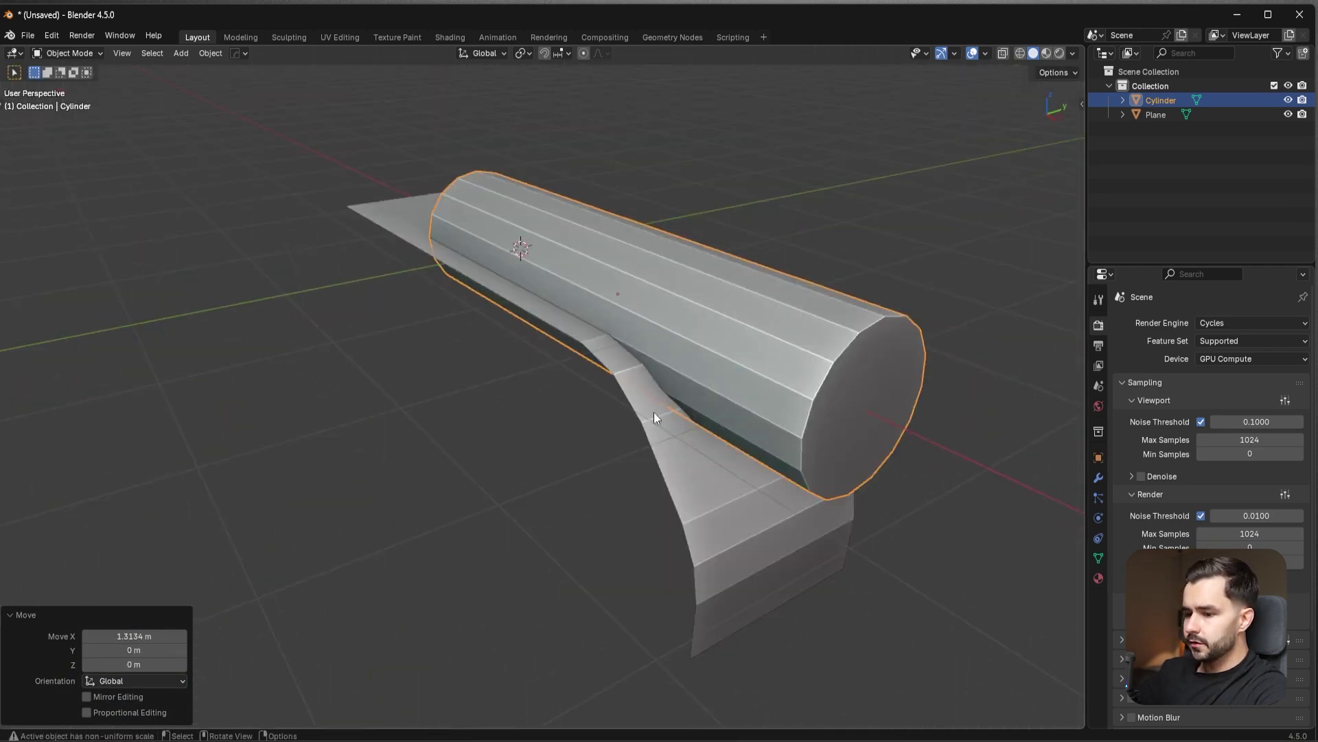
key(ctrl+a)
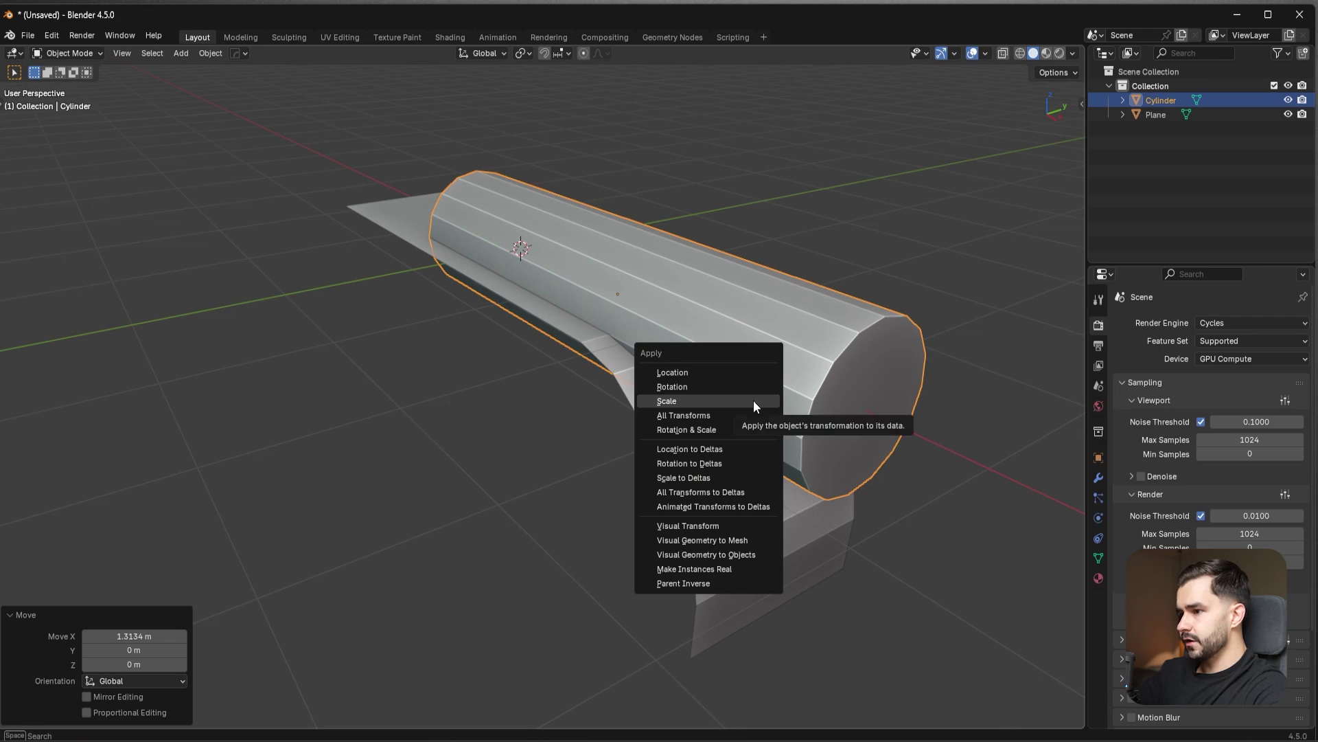
key(Tab)
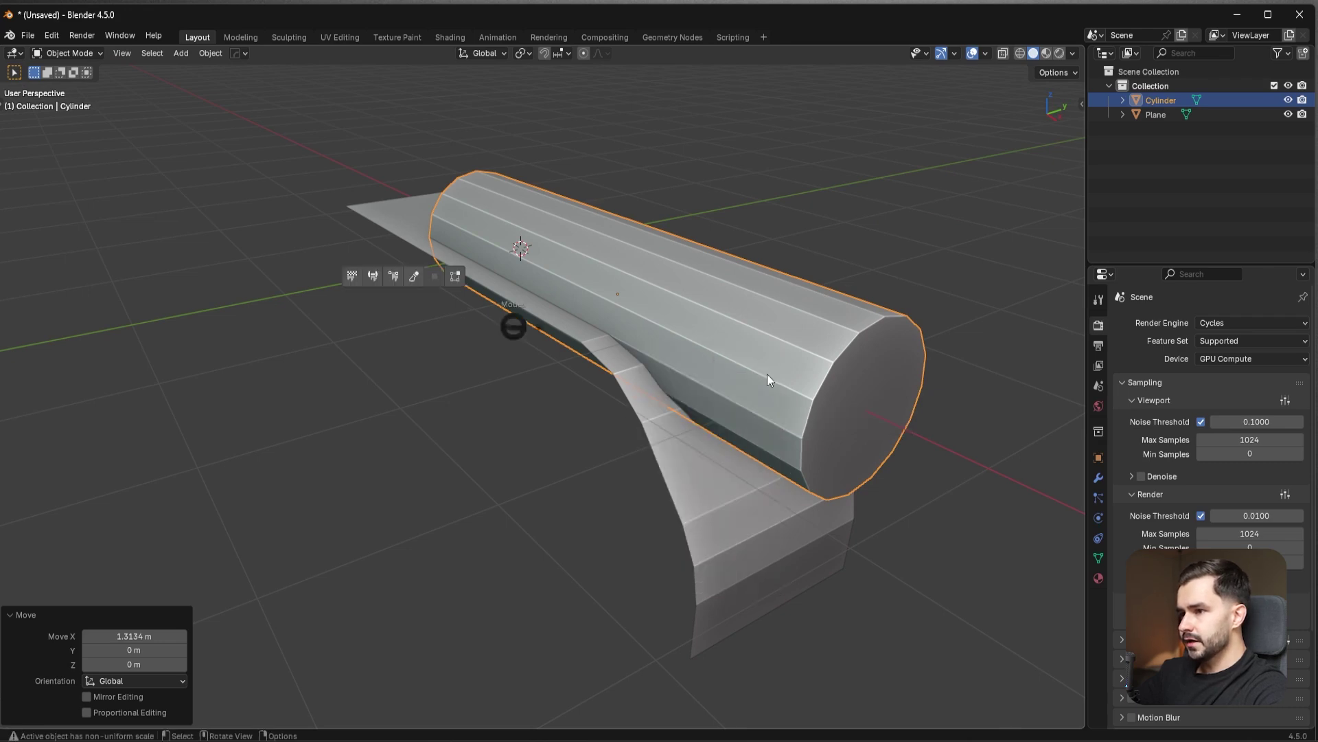
click(767, 376)
middle_drag(516, 364, 559, 350)
key(Tab)
click(626, 373)
key(Tab)
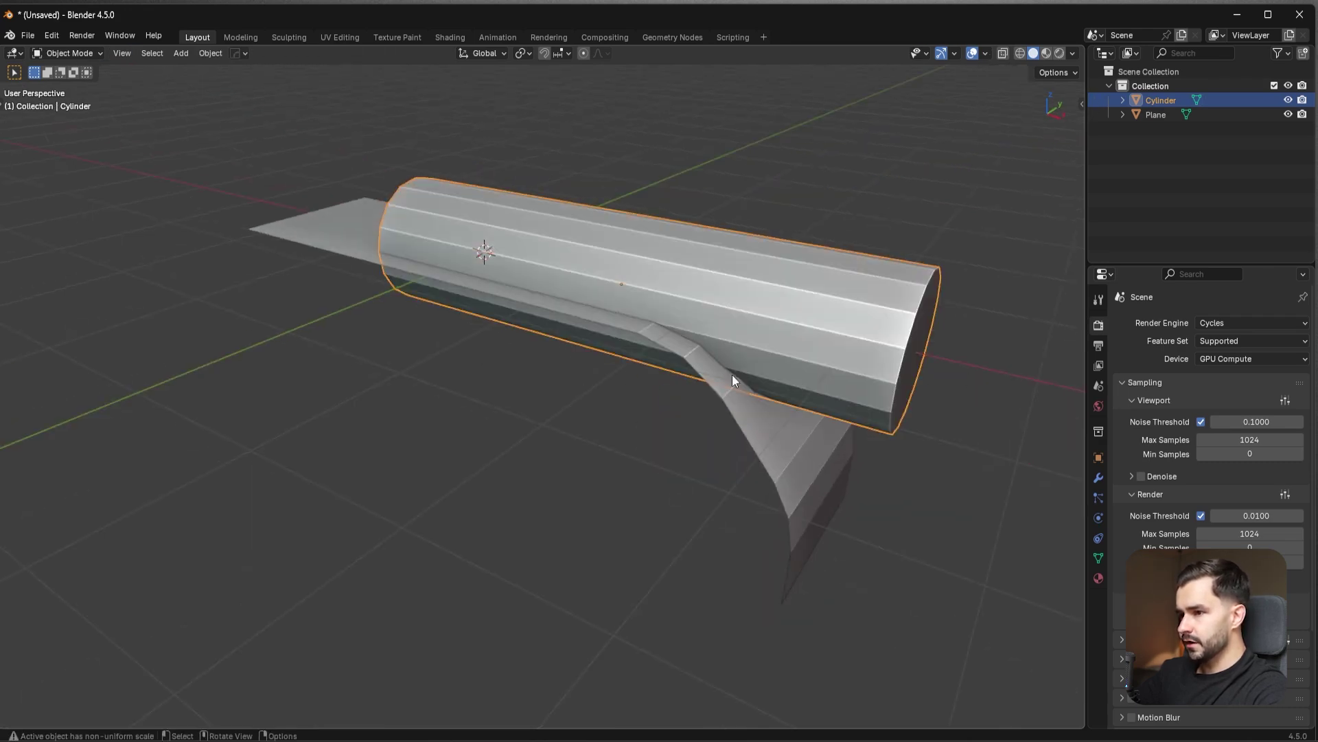
middle_drag(732, 374, 431, 373)
key(Tab)
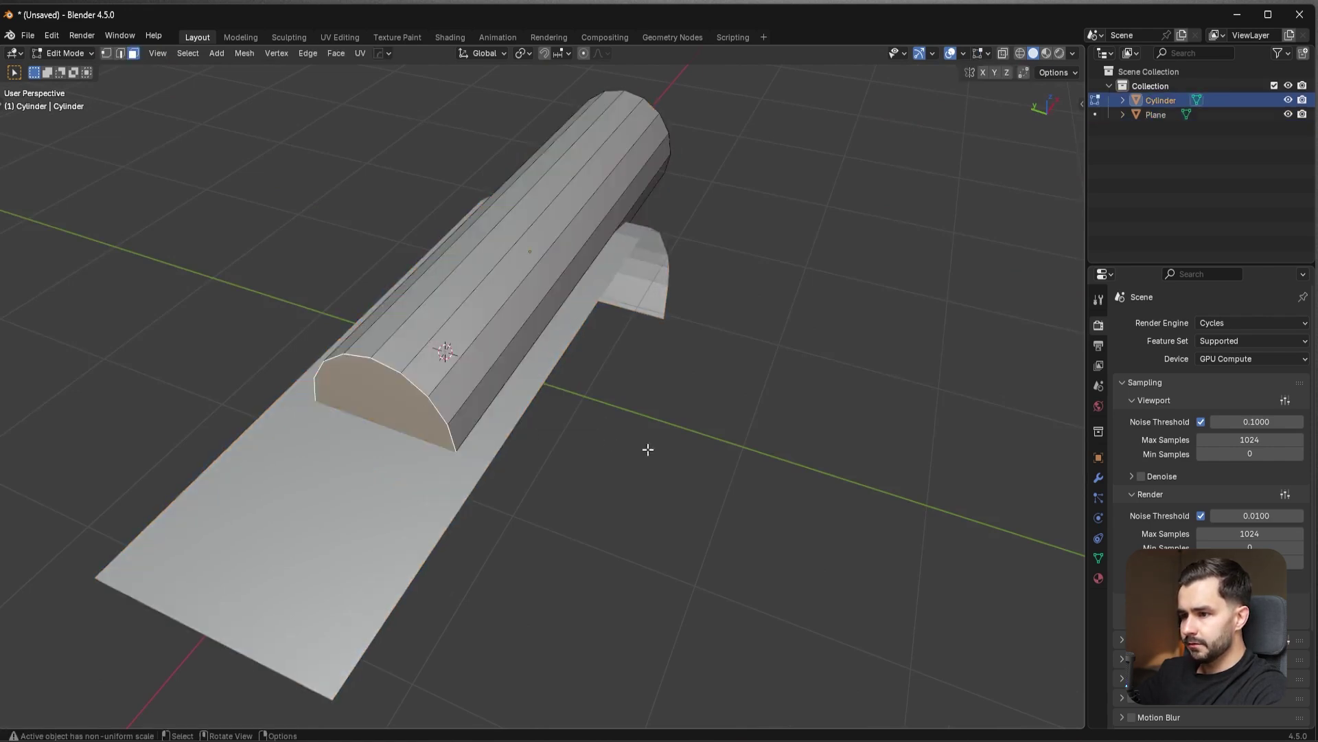
key(ctrl+b)
right_click(714, 467)
key(Tab)
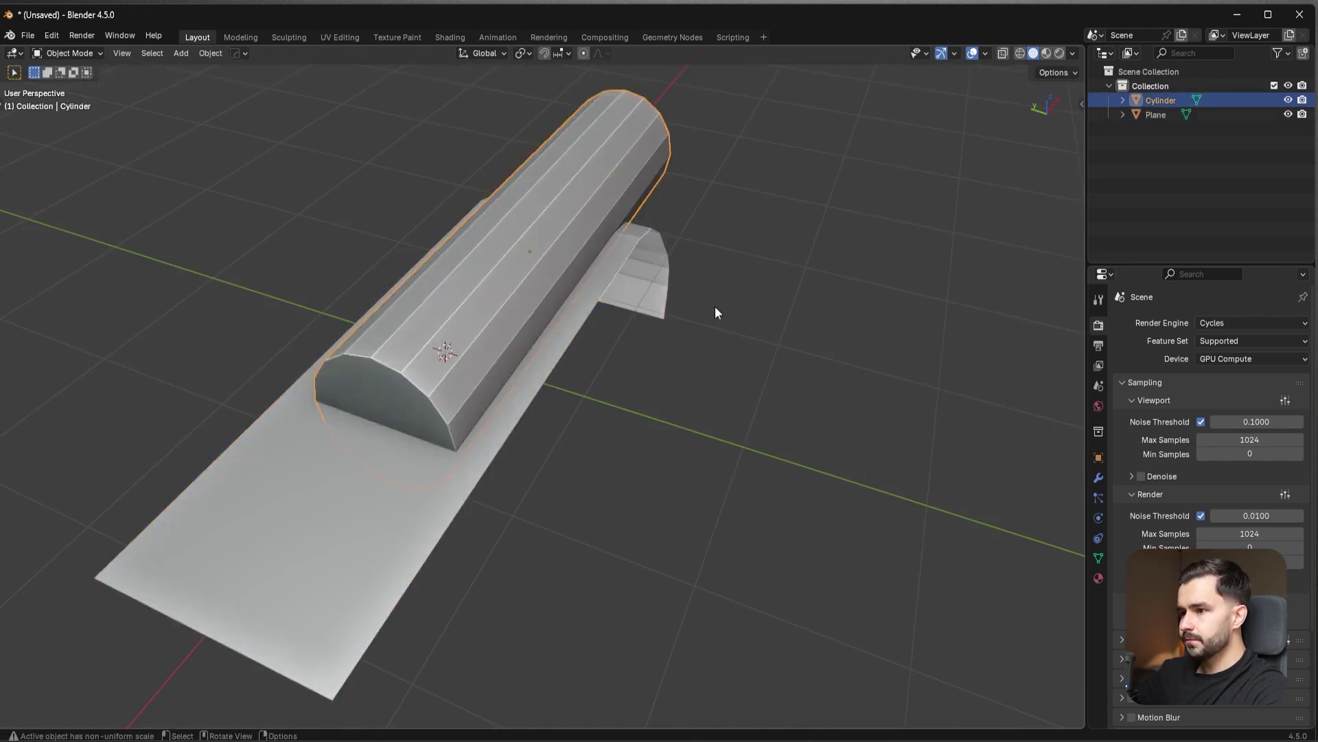
- Apply the cylinder's scale
middle_drag(714, 306, 621, 290)
key(ctrl+a)
click(621, 294)
key(Tab)
key(ctrl+b)
middle_drag(703, 391, 738, 361)
key(Escape)
key(Tab)
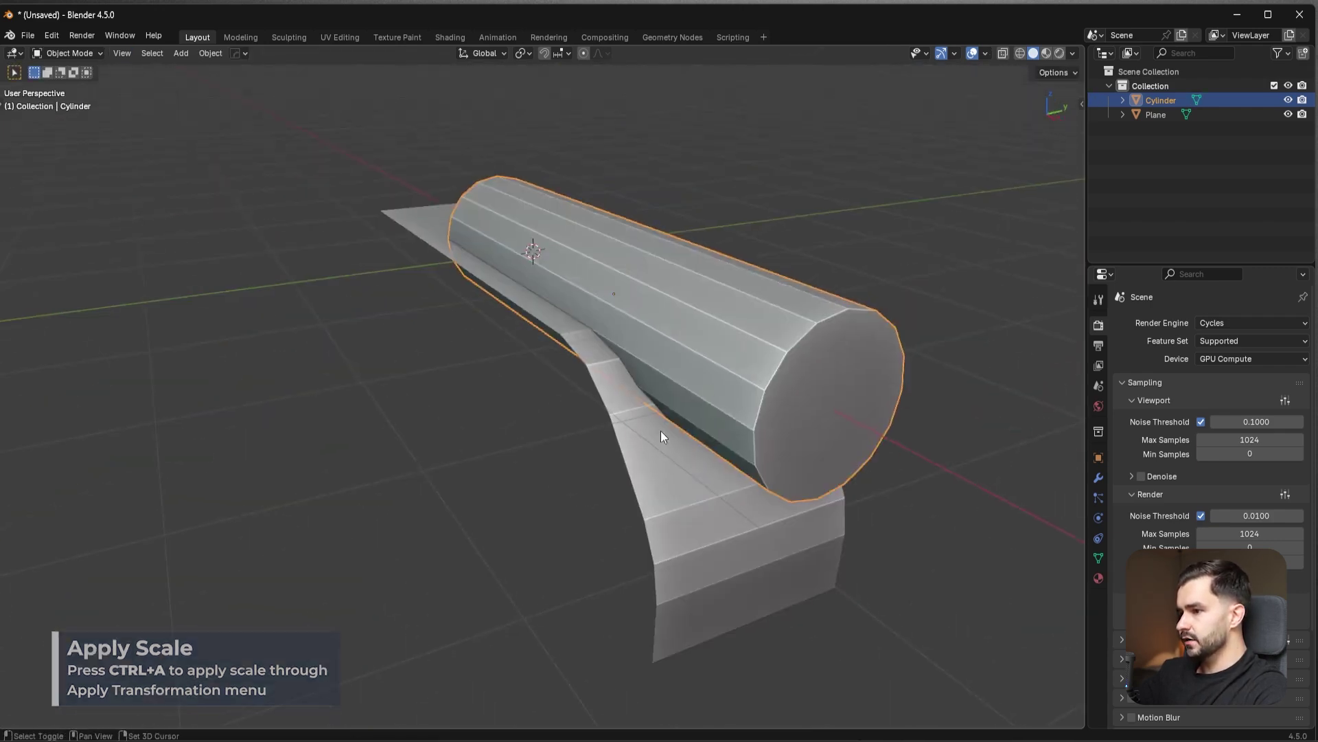
- Cut the cylinder out of the strip with a non-destructive Hard Ops difference boolean, keeping the Fast solver
shift+click(660, 430)
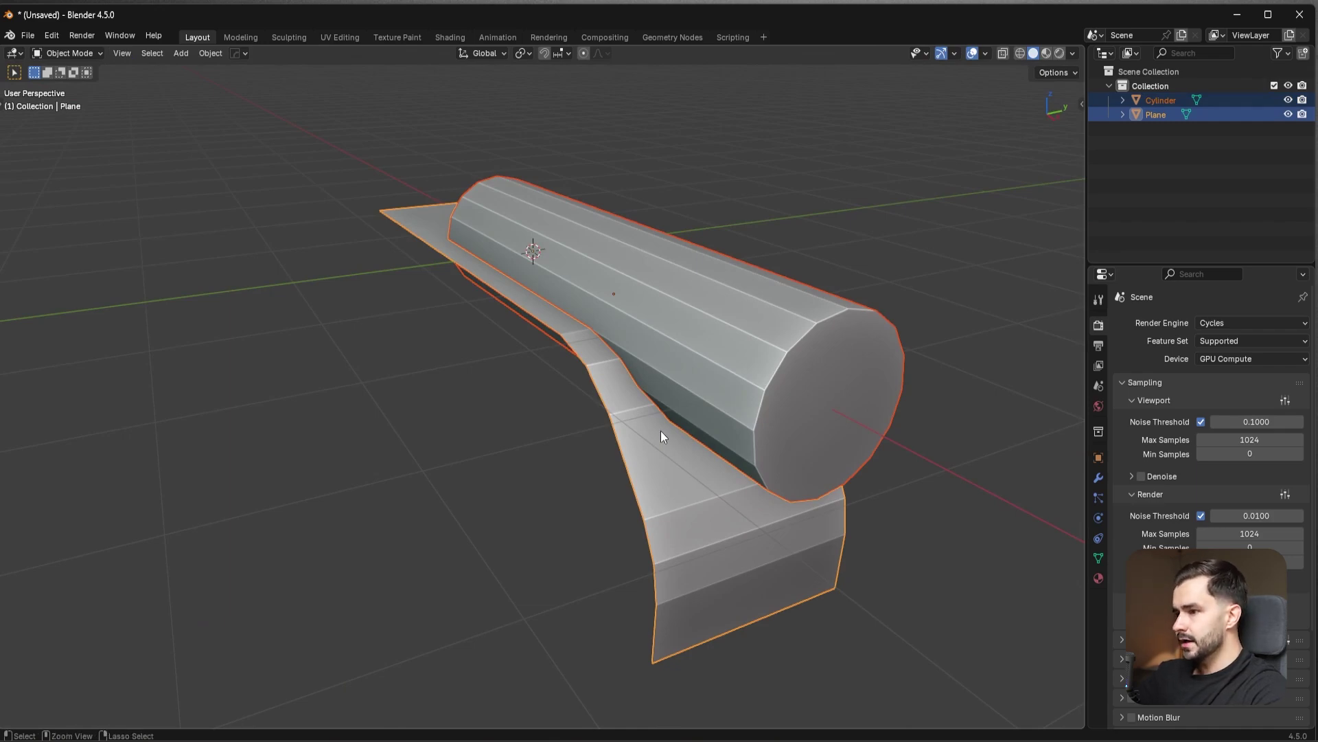
key(ctrl+KP_Subtract)
middle_drag(790, 477, 758, 481)
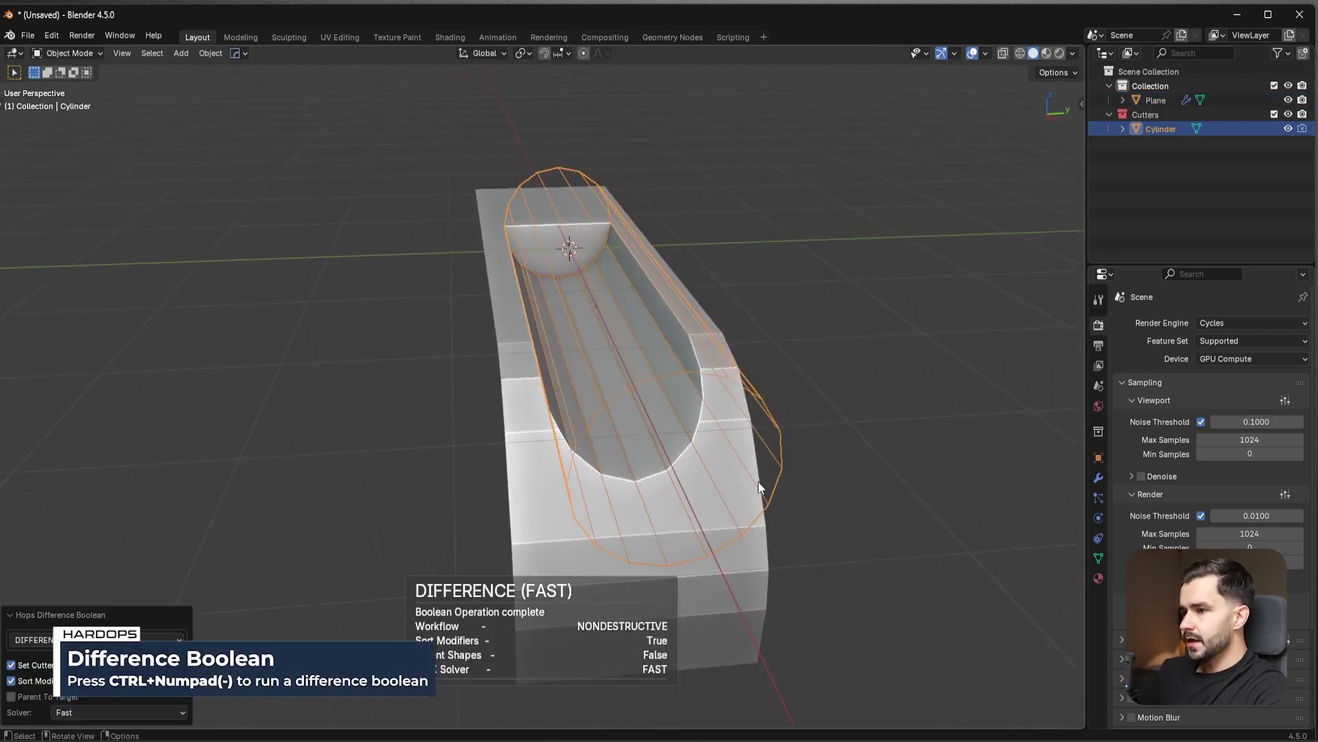
scroll(640, 413, up, 2)
shift+middle_drag(664, 503, 707, 398)
scroll(711, 394, up, 4)
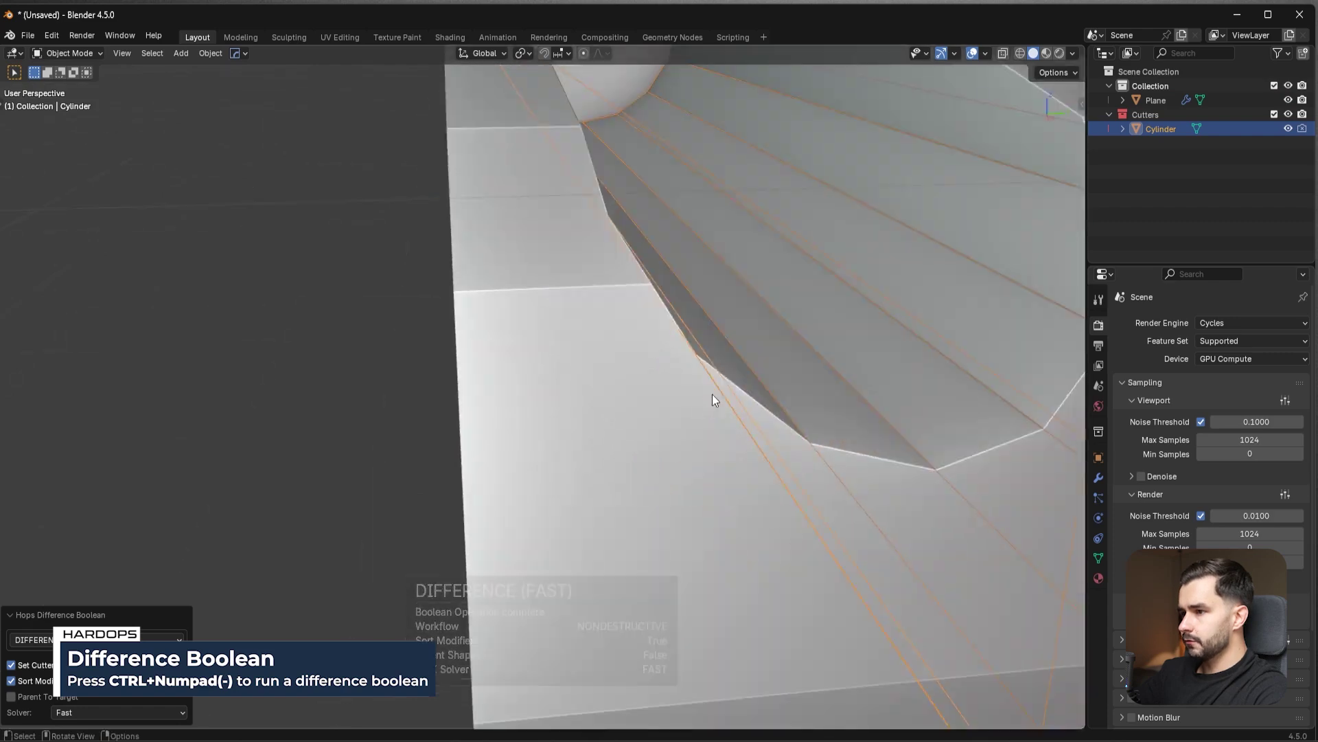
scroll(711, 394, down, 5)
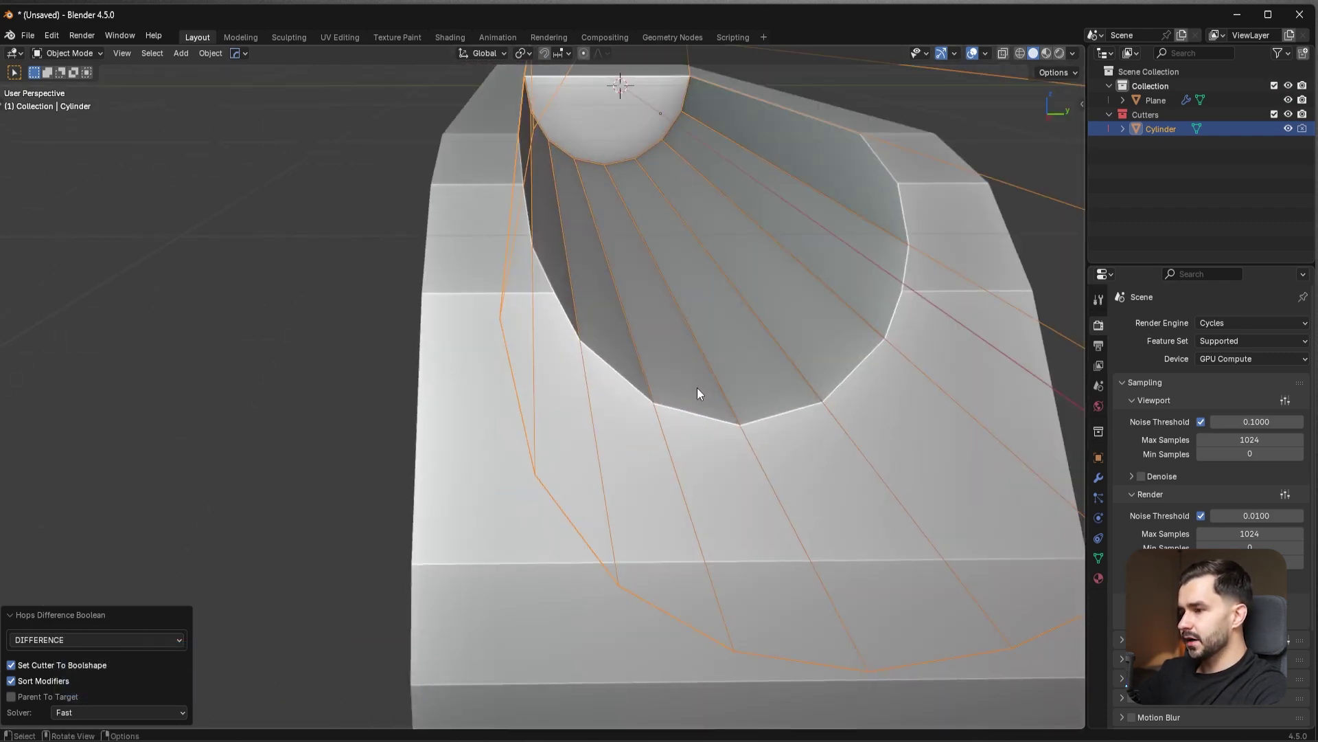
- Raise the cylinder cutter about 0.096 m along Z so its corners line up better with the strip's bend edges
middle_drag(697, 387, 588, 382)
key(g)
key(z)
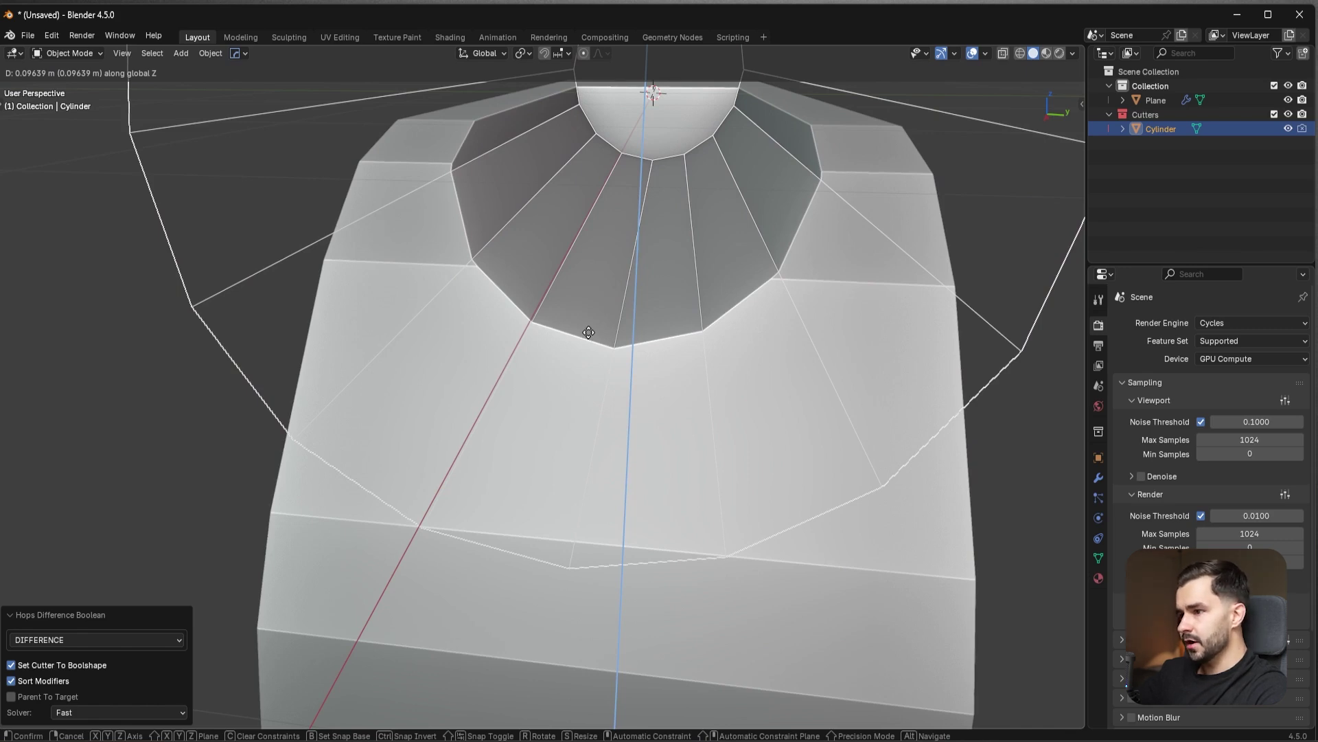
click(588, 332)
scroll(535, 288, up, 4)
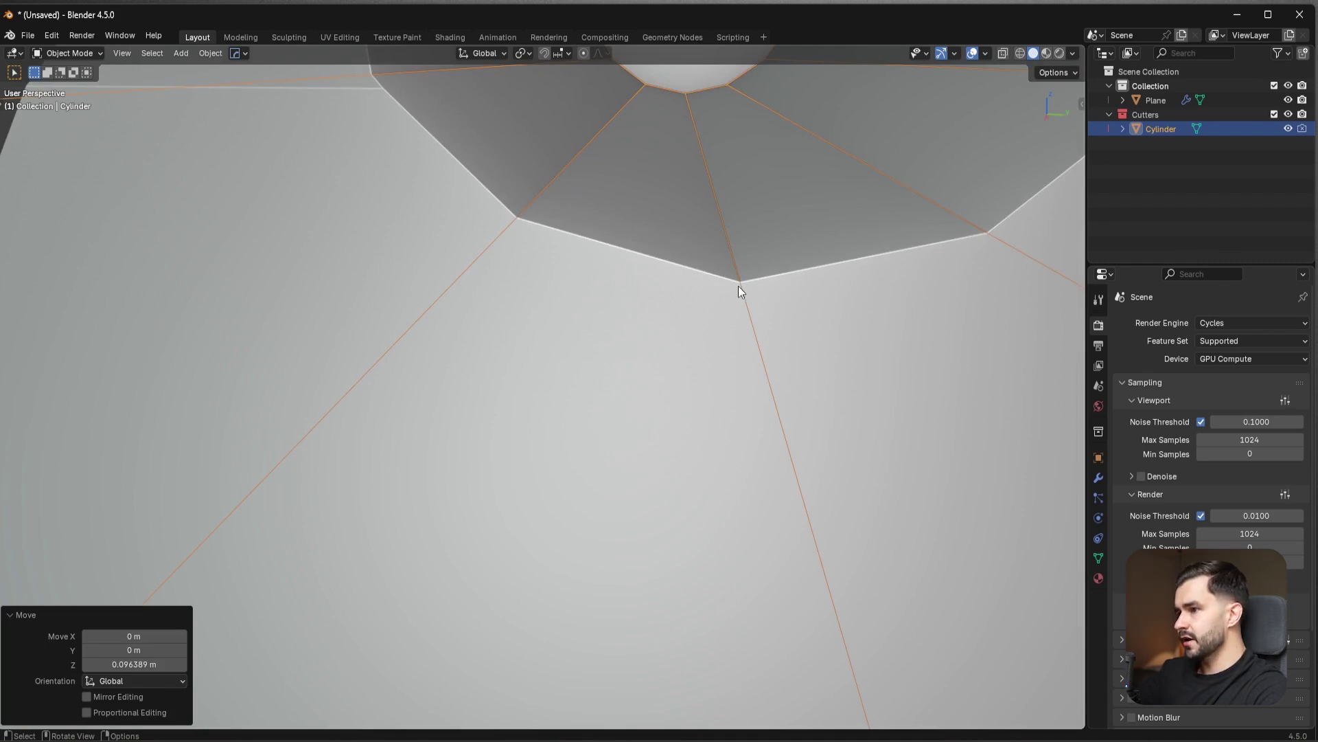
- Bevel the cylinder cutter's end face at the flat end of the strip by about 0.26 m with 2 segments
scroll(687, 311, down, 5)
middle_drag(604, 310, 691, 302)
scroll(691, 302, down, 4)
key(Tab)
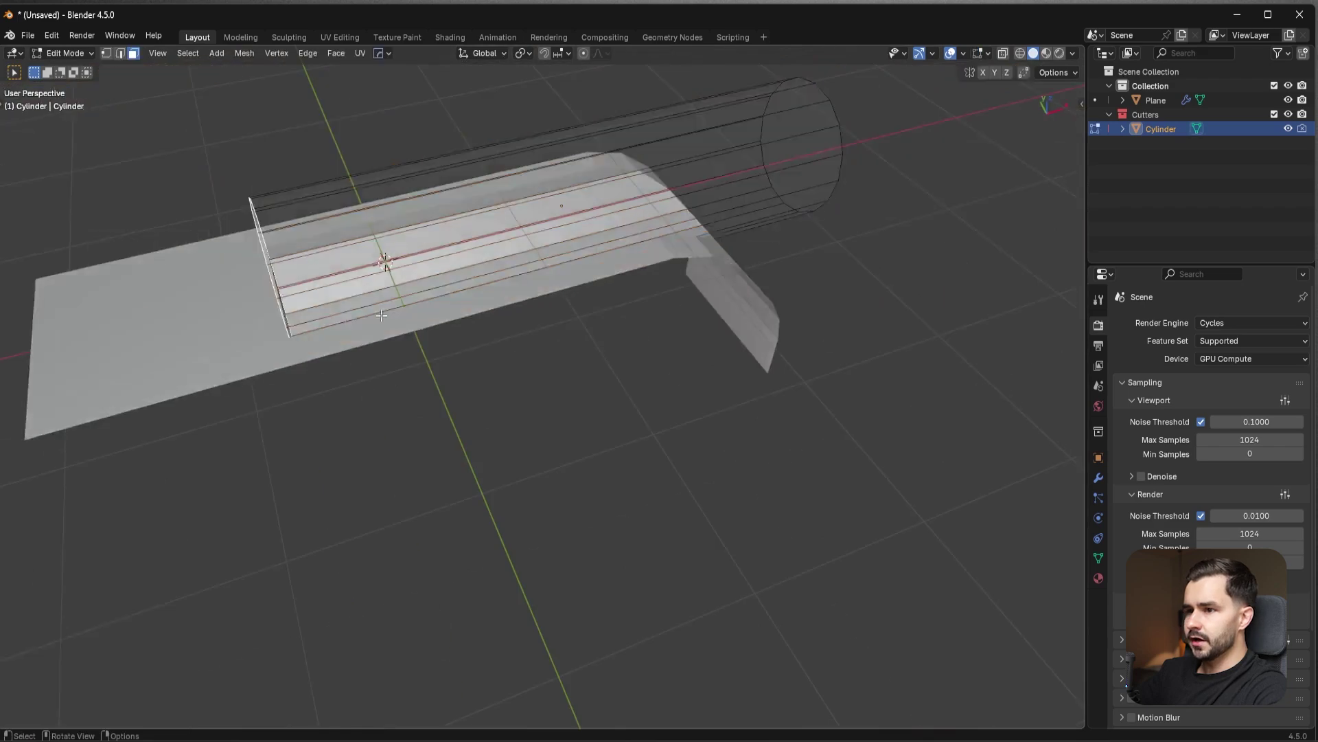
middle_drag(385, 259, 447, 298)
middle_drag(318, 323, 715, 294)
key(ctrl+b)
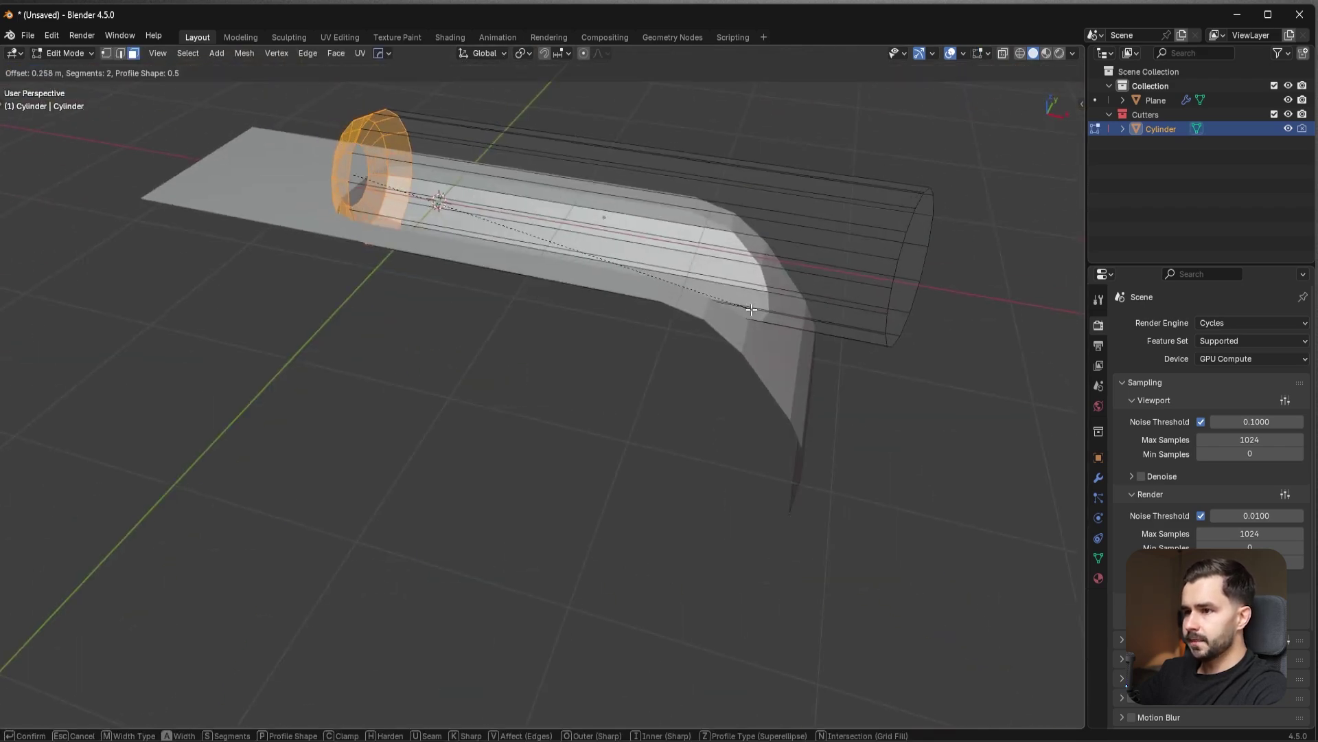
click(751, 310)
key(Tab)
- Examine how the strip's bend edges meet the corner vertices along the cut-out's rim
middle_drag(868, 347, 736, 282)
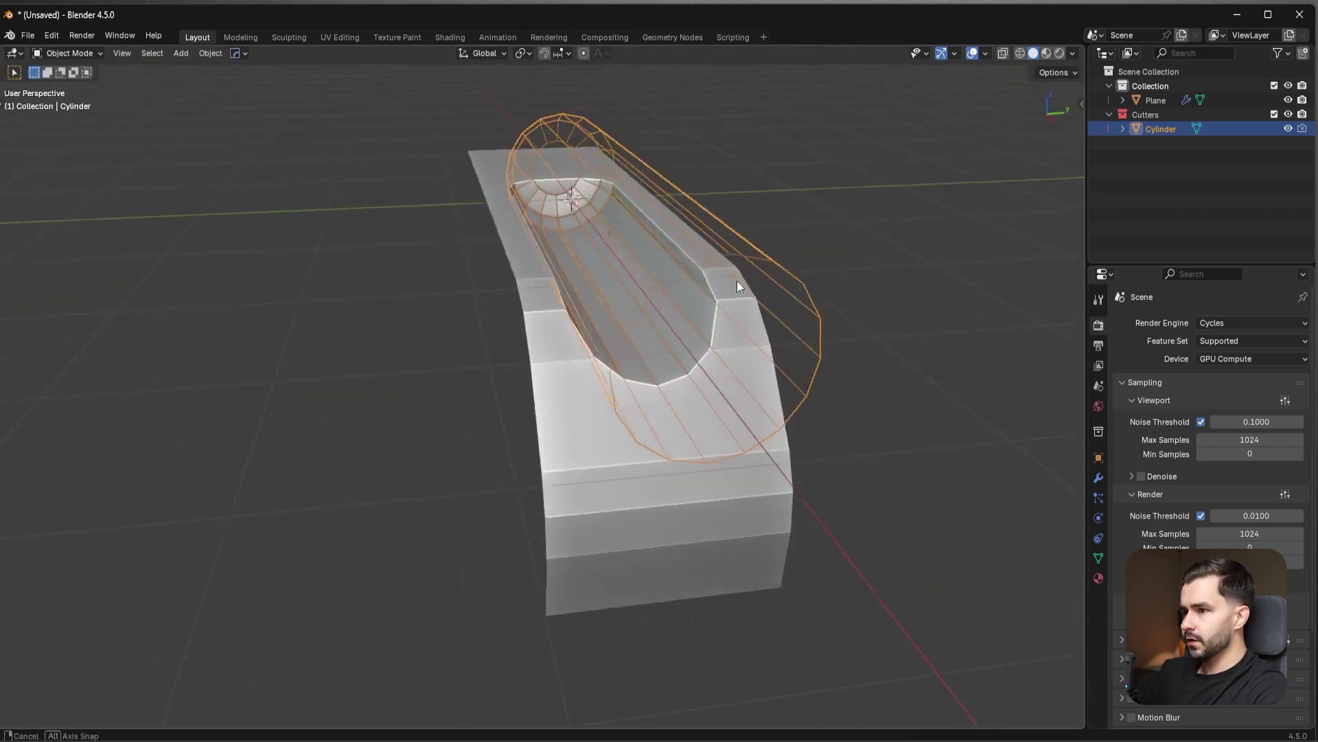
scroll(524, 355, up, 5)
middle_drag(524, 324, 568, 257)
scroll(580, 287, down, 2)
scroll(568, 256, up, 4)
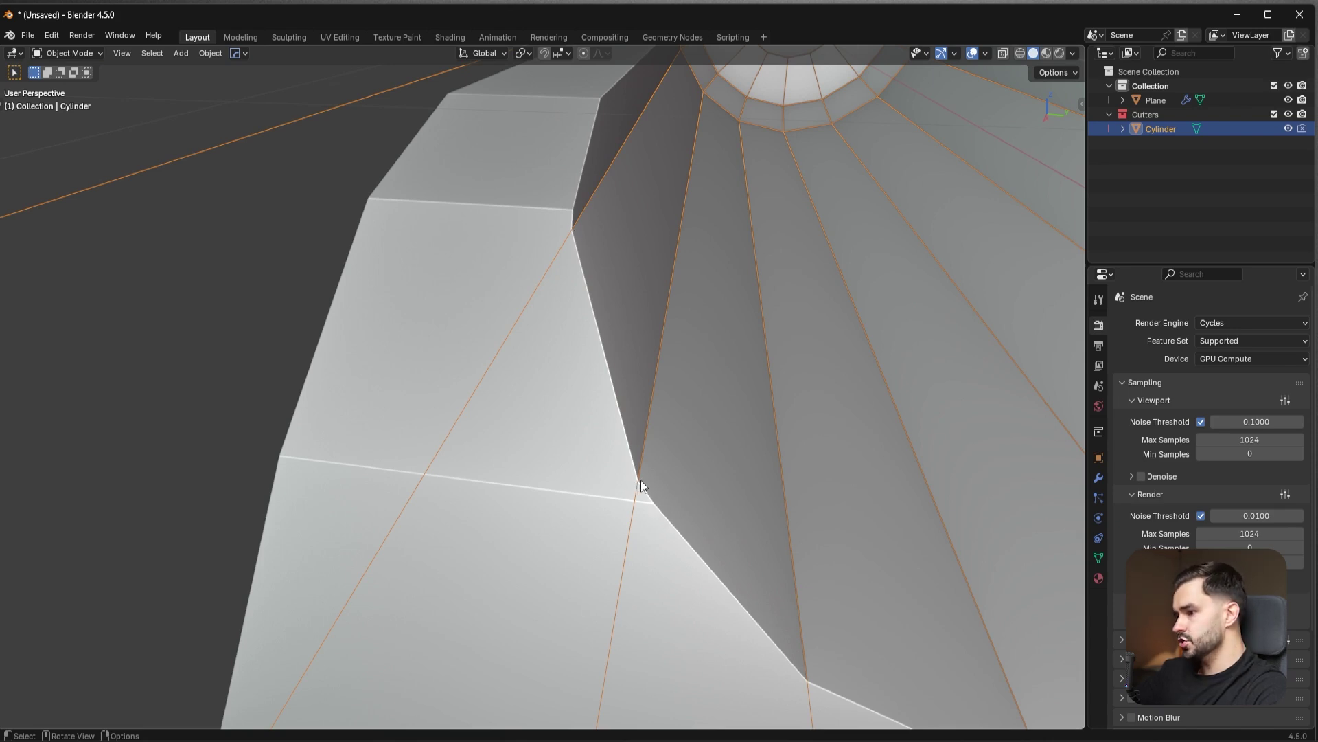
middle_drag(641, 480, 674, 467)
scroll(673, 446, down, 4)
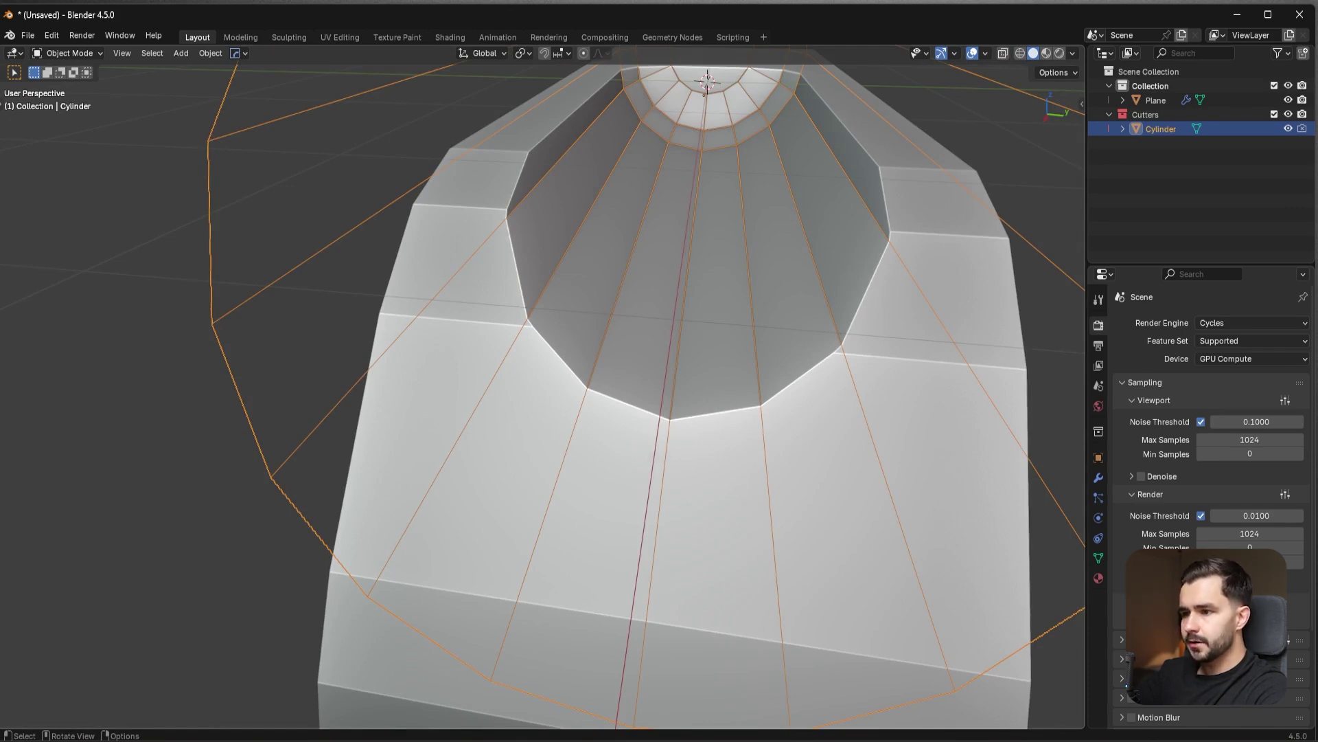
middle_drag(676, 302, 697, 285)
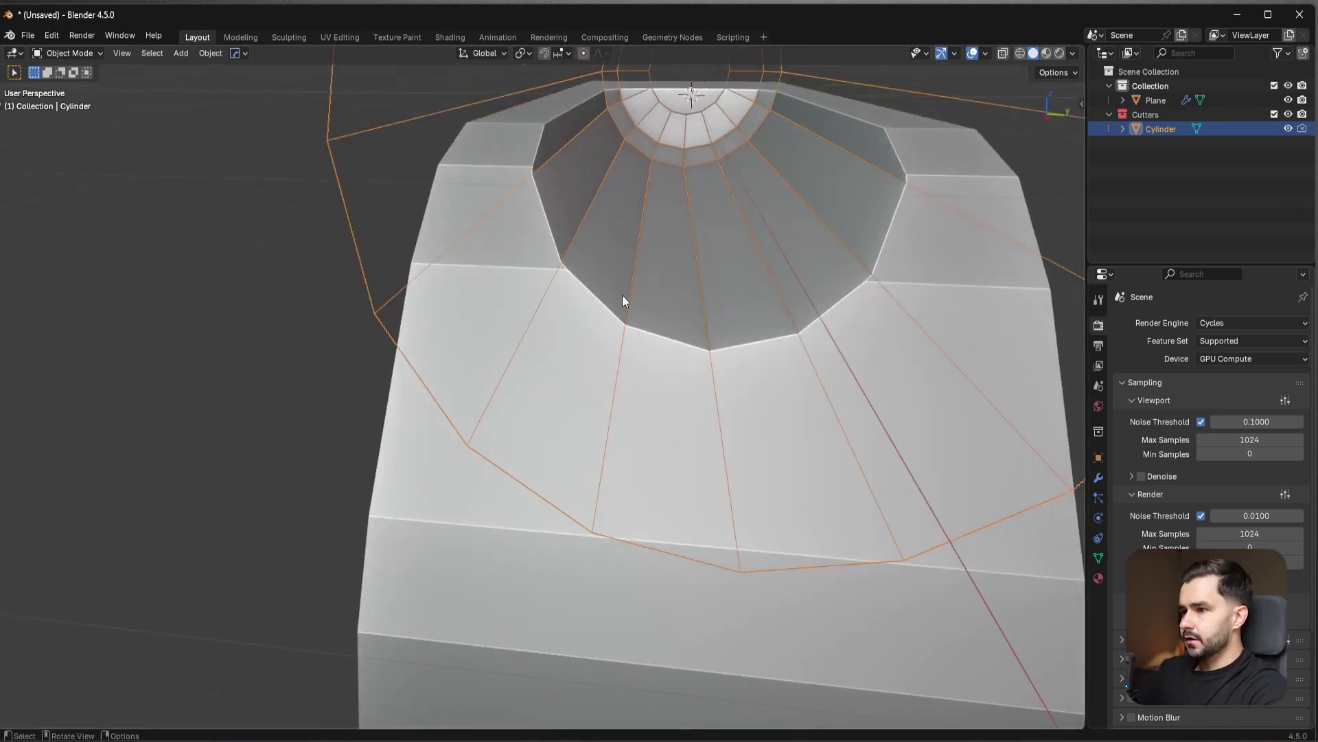
middle_drag(621, 313, 591, 314)
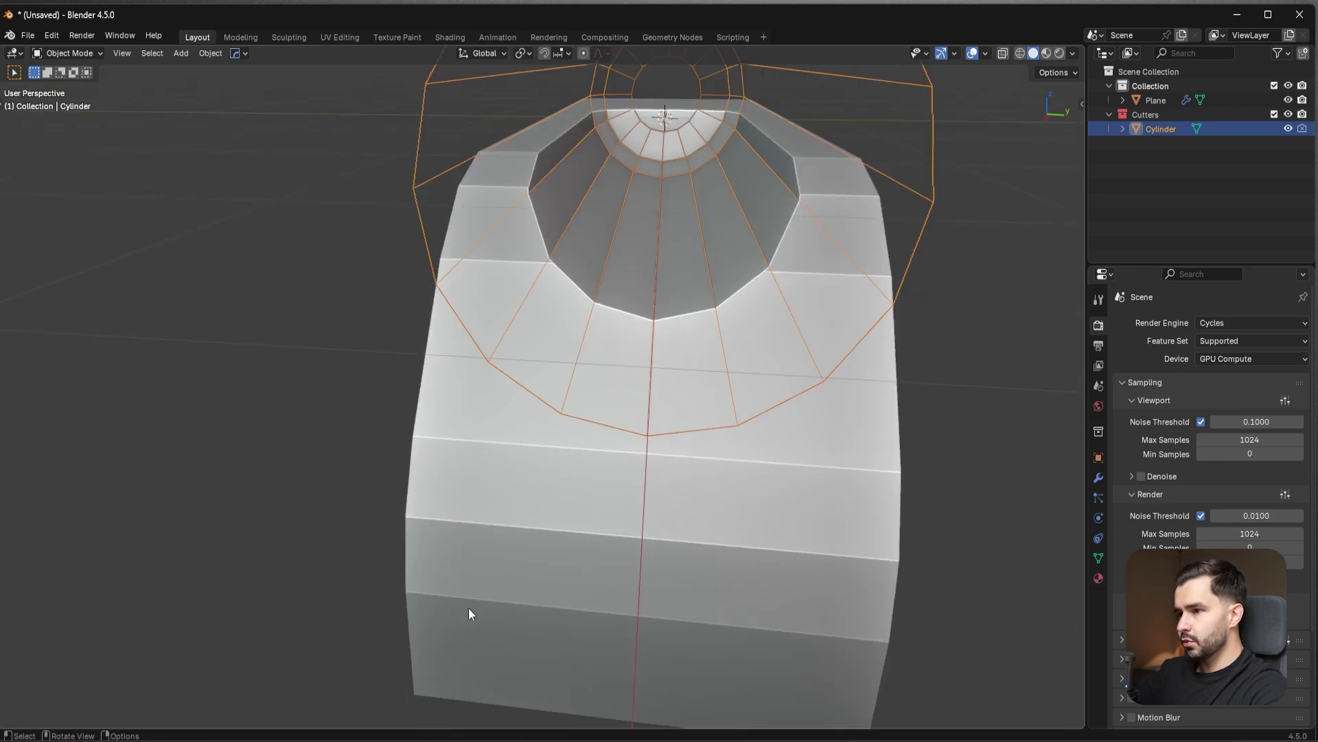
- Lower the cylinder cutter about 0.016 m along Z and scale it uniformly by about 1.021
middle_drag(574, 333, 779, 360)
middle_drag(855, 325, 771, 322)
key(g)
key(z)
click(788, 343)
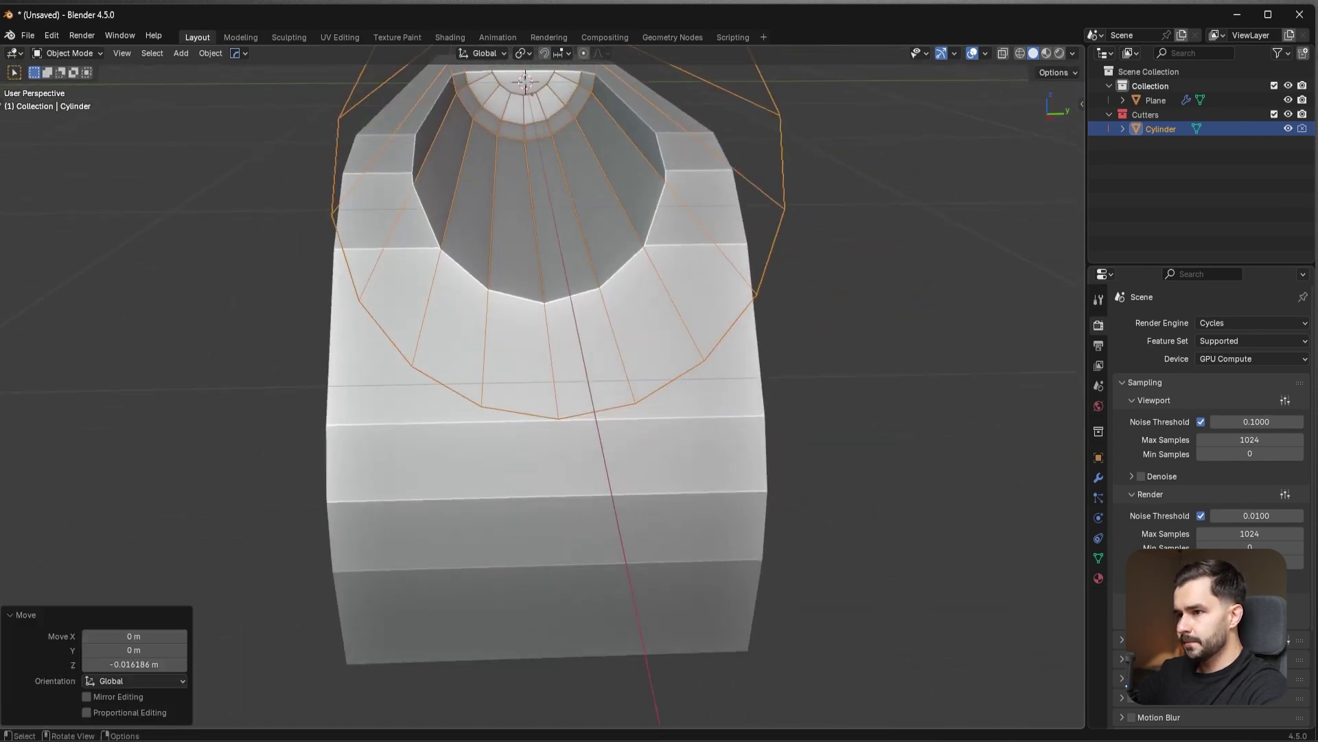
key(s)
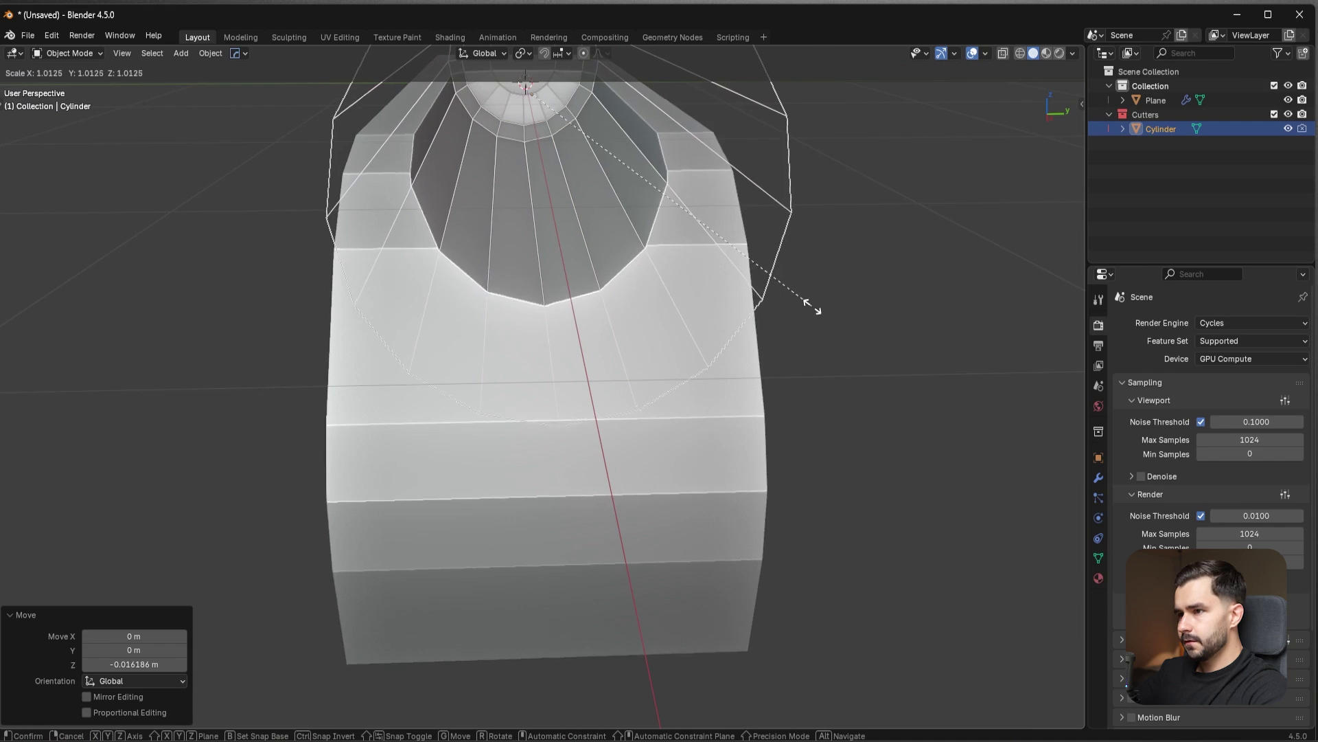
click(809, 308)
middle_drag(800, 309, 810, 331)
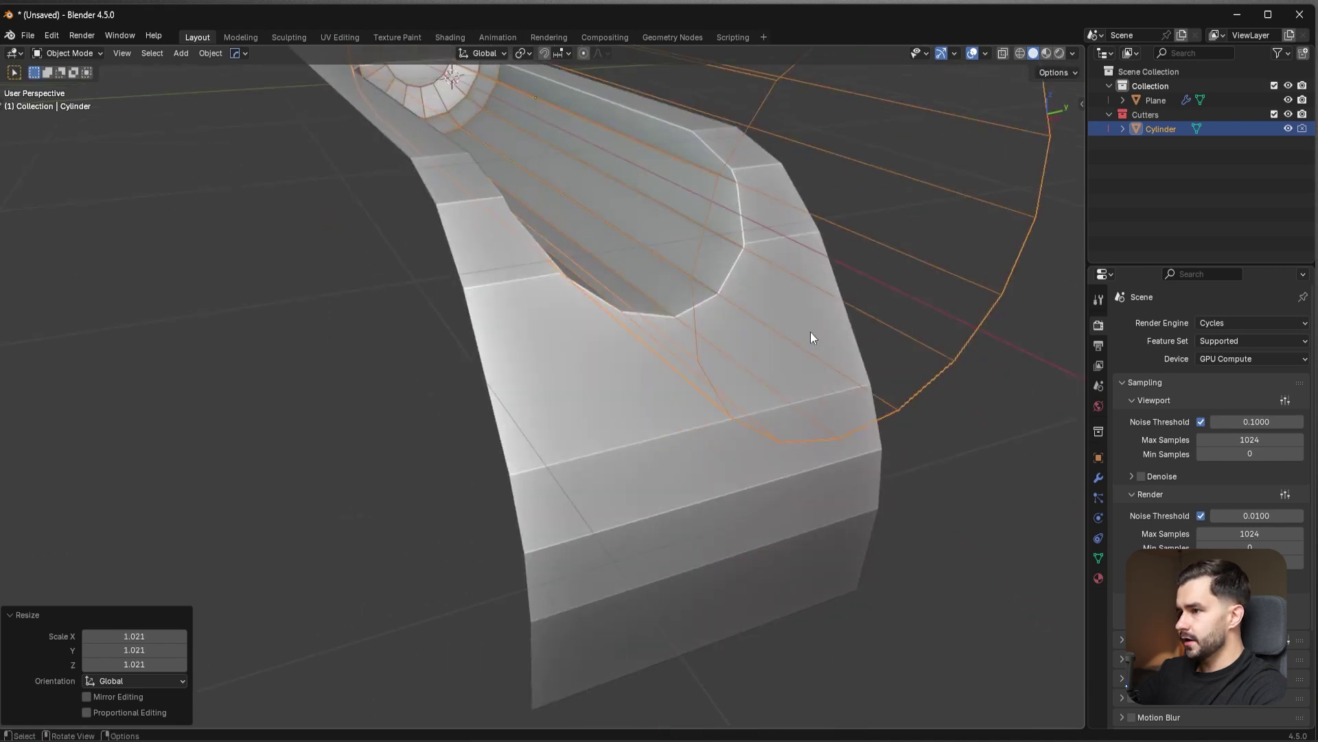
- Hide the cylinder cutter and apply the strip's Boolean modifier
click(1098, 479)
key(h)
middle_drag(732, 273, 699, 358)
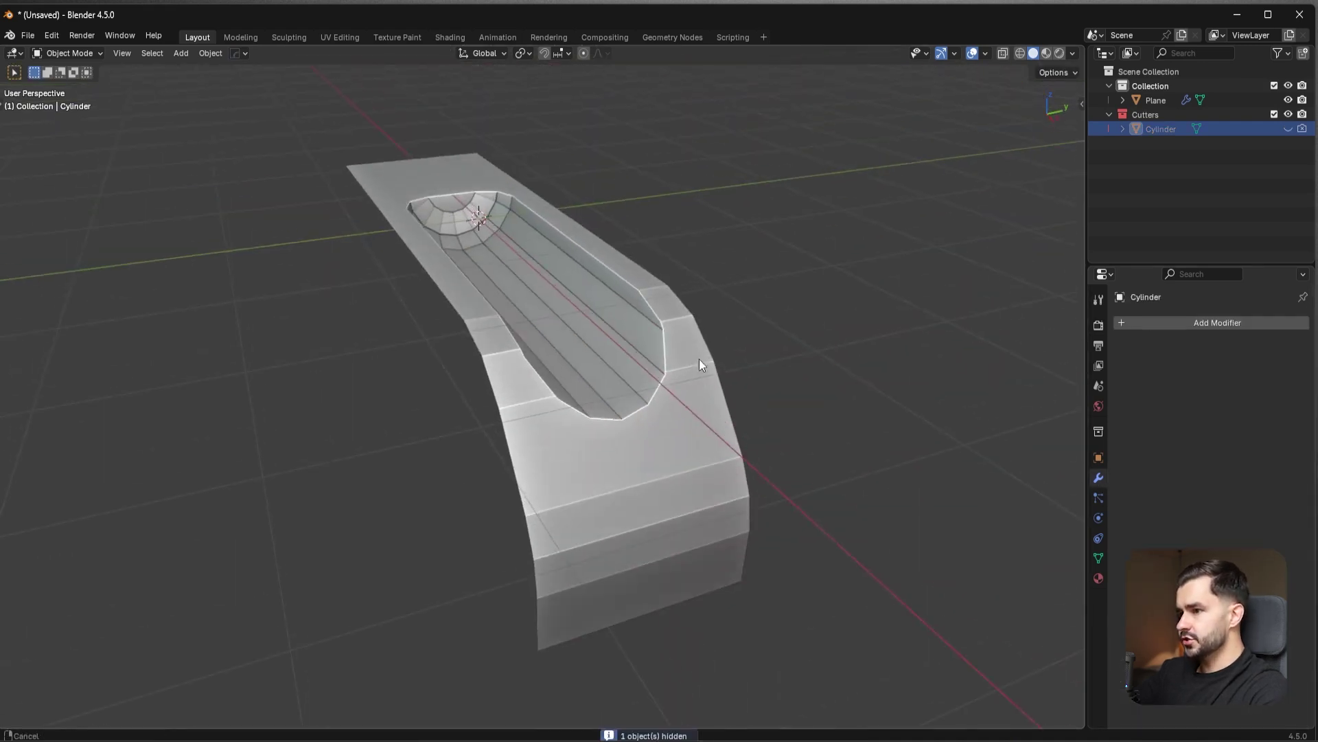
click(656, 320)
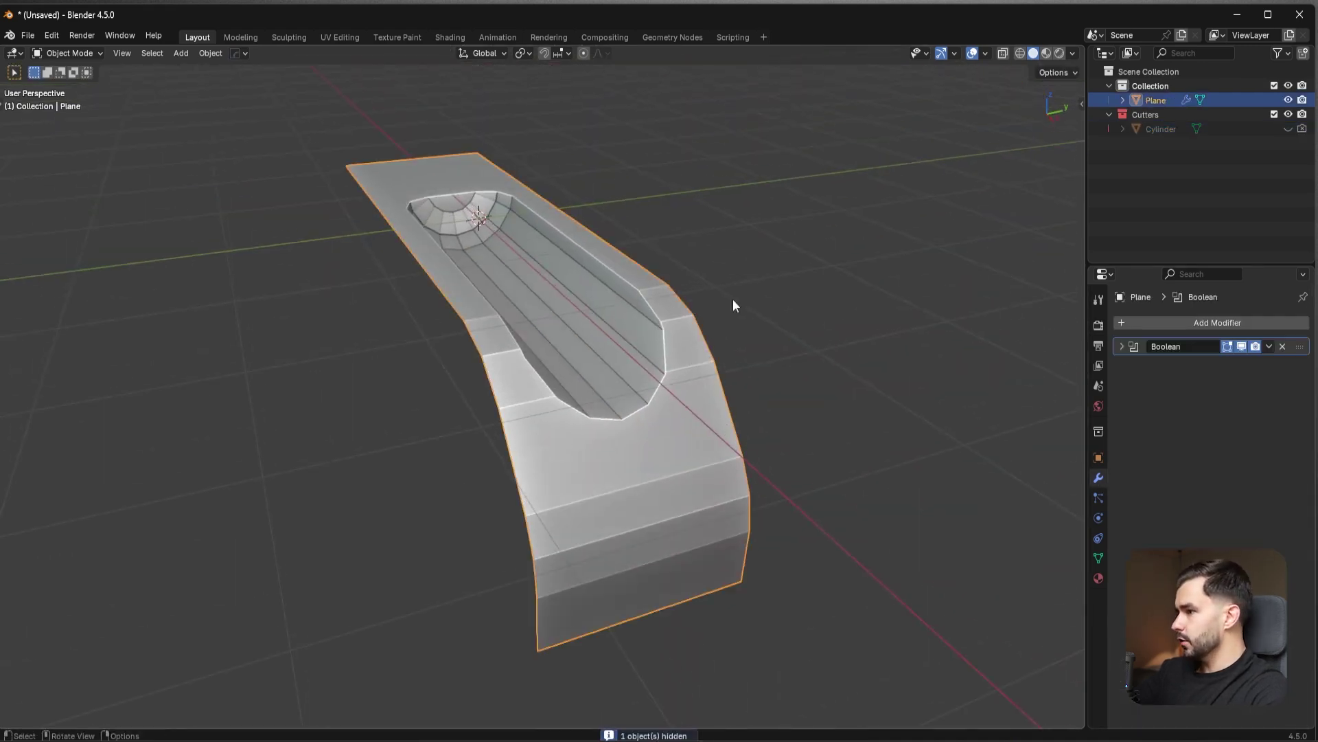
click(1269, 347)
click(1249, 361)
- In Edit Mode, merge both pairs of close vertices on the -Y side of the cut-out's rim, each at the last selected vertex
scroll(723, 411, up, 5)
key(Tab)
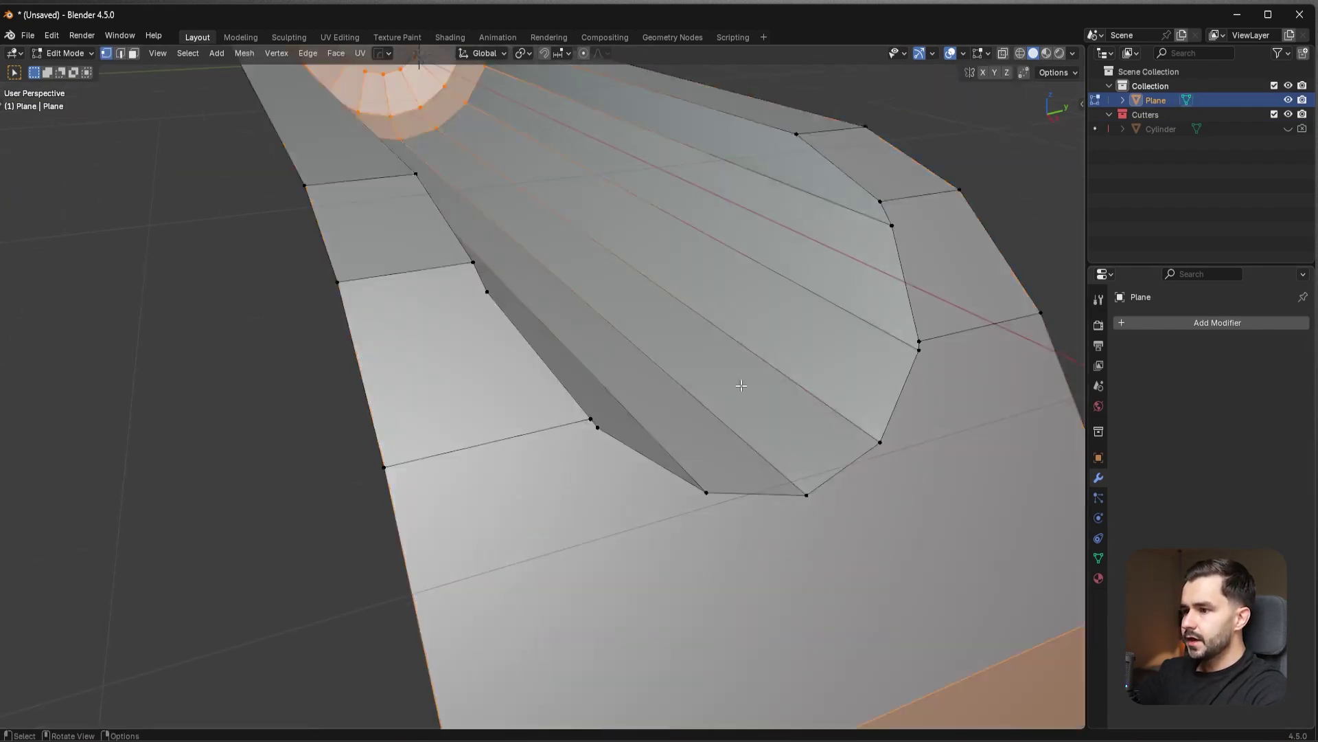
middle_drag(741, 386, 576, 331)
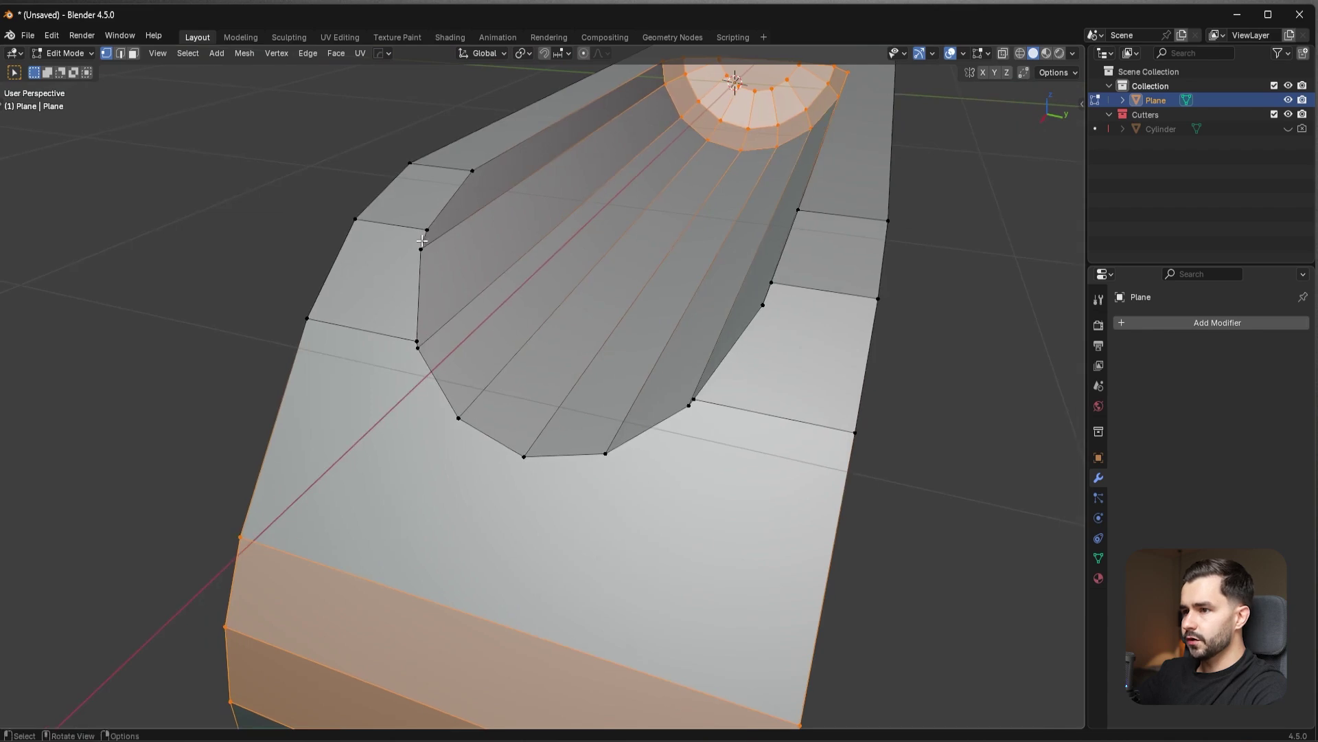
click(422, 241)
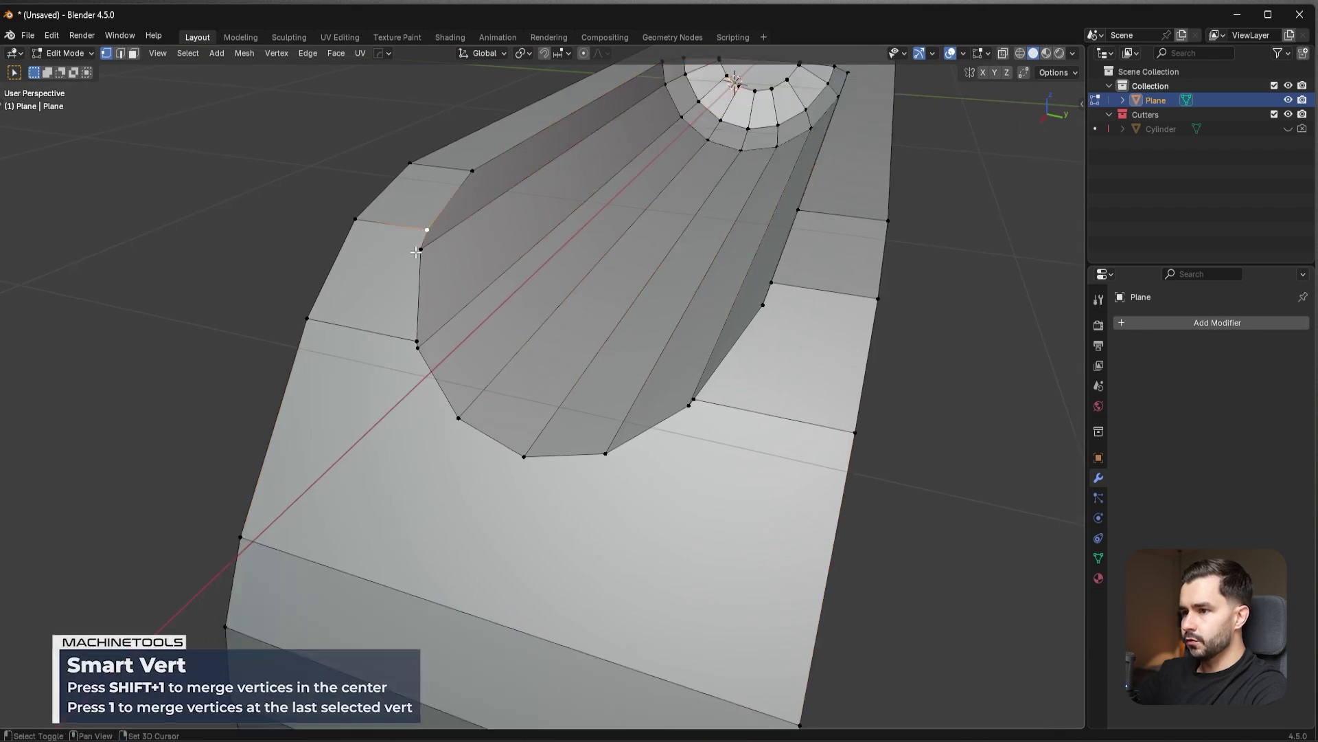
click(419, 337)
shift+click(421, 249)
key(m)
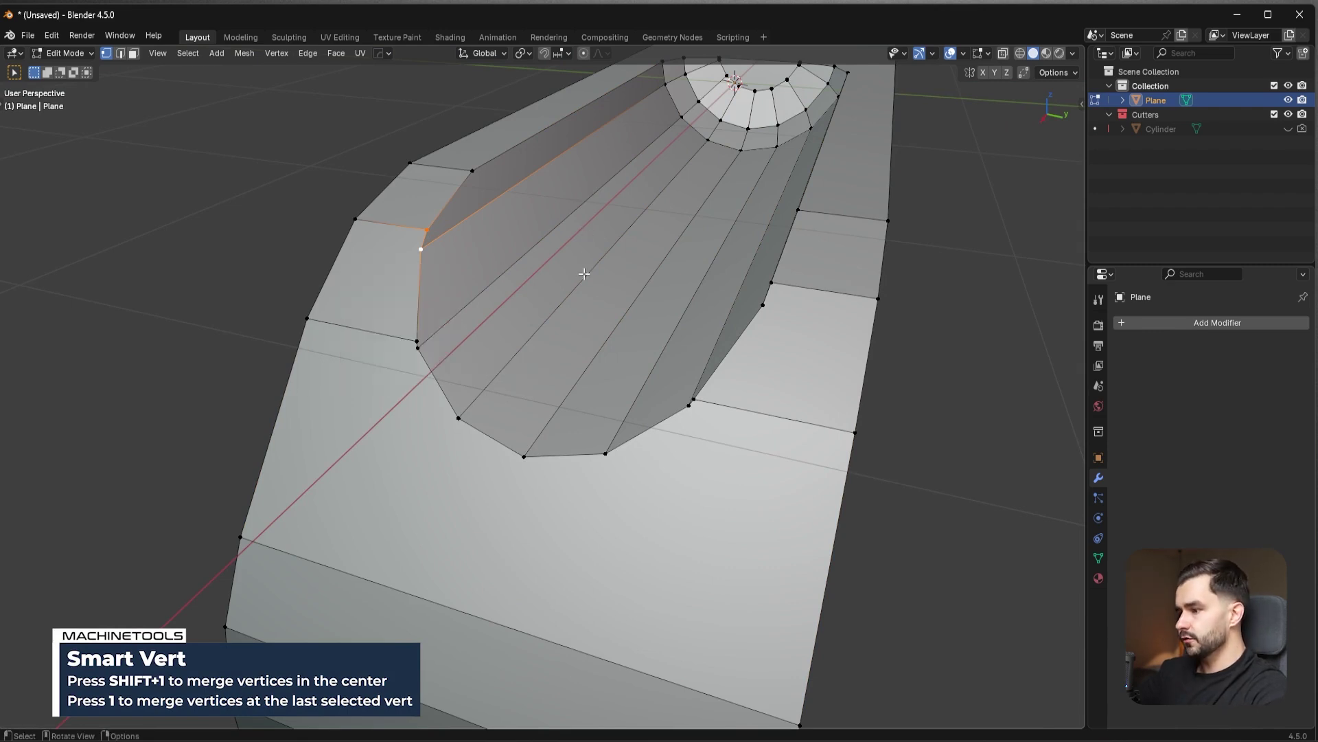
key(m)
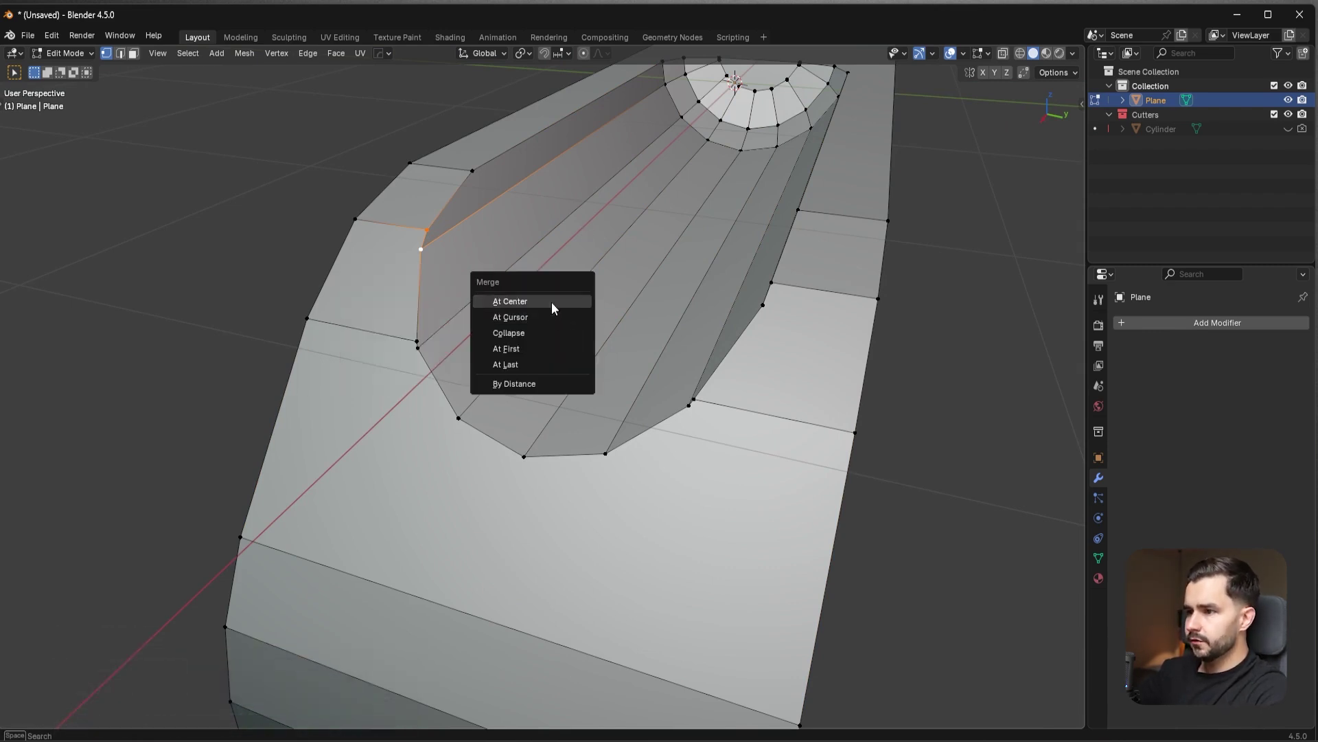
click(533, 366)
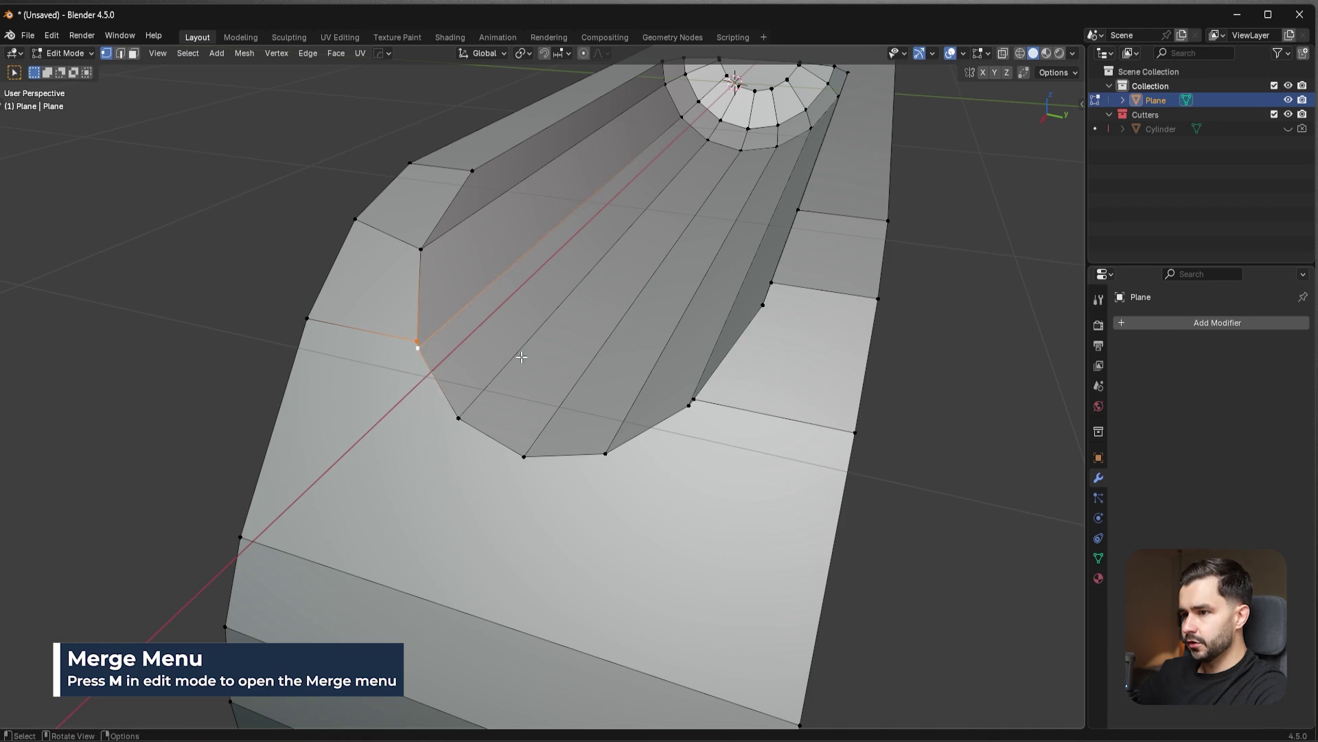
key(1)
- Add a centred loop cut down the strip's bent end and join its upper vertex to the middle vertex of the cut-out's rim
middle_drag(521, 357, 649, 363)
key(ctrl+r)
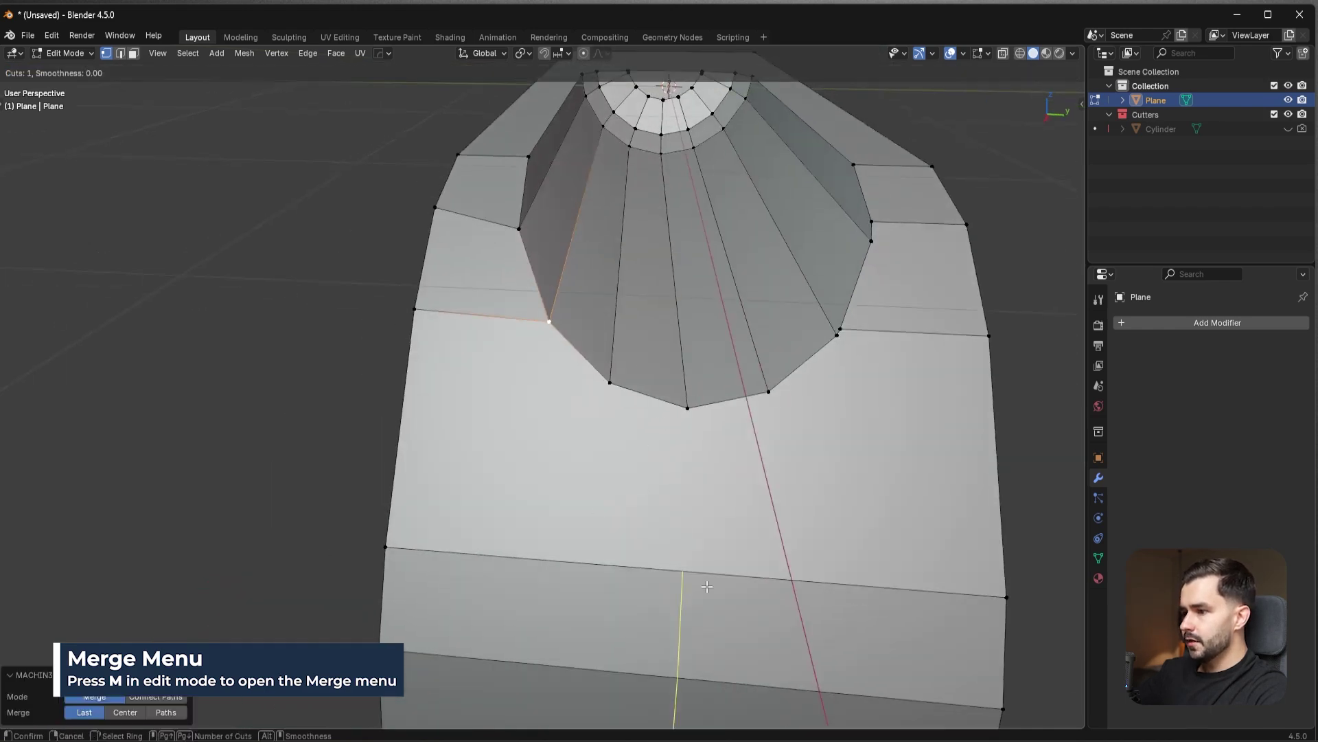
click(698, 579)
right_click(703, 583)
click(683, 564)
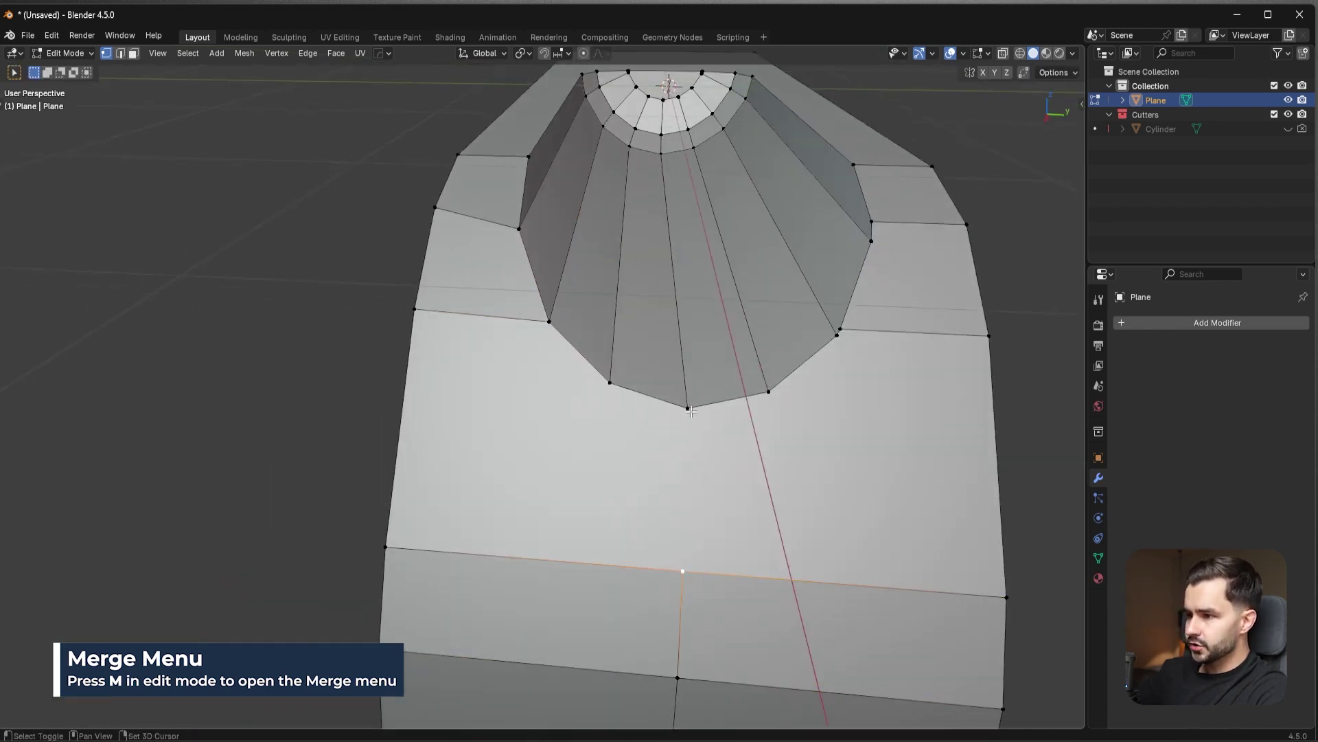
shift+click(687, 409)
key(j)
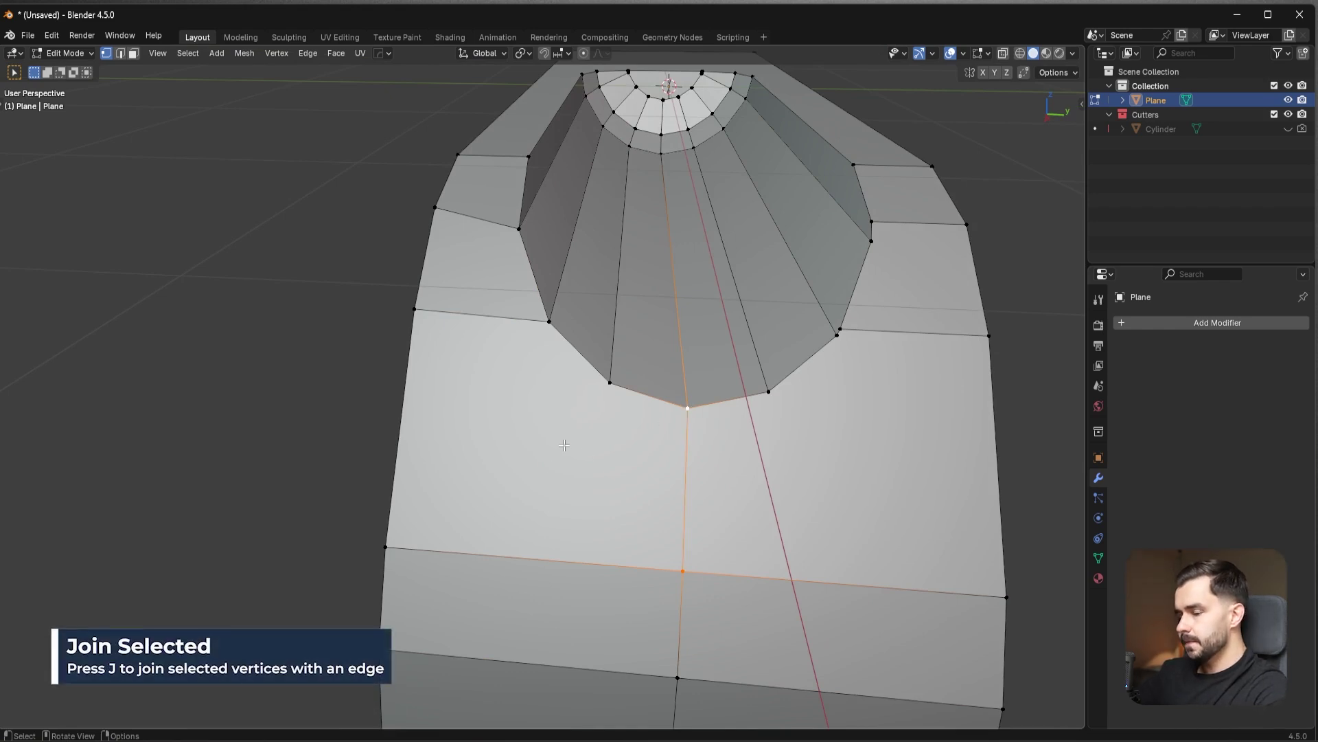
- Add a loop cut about midway between the centre loop and the -Y edge, and join it to the adjacent rim vertex
key(ctrl+r)
click(537, 544)
click(542, 543)
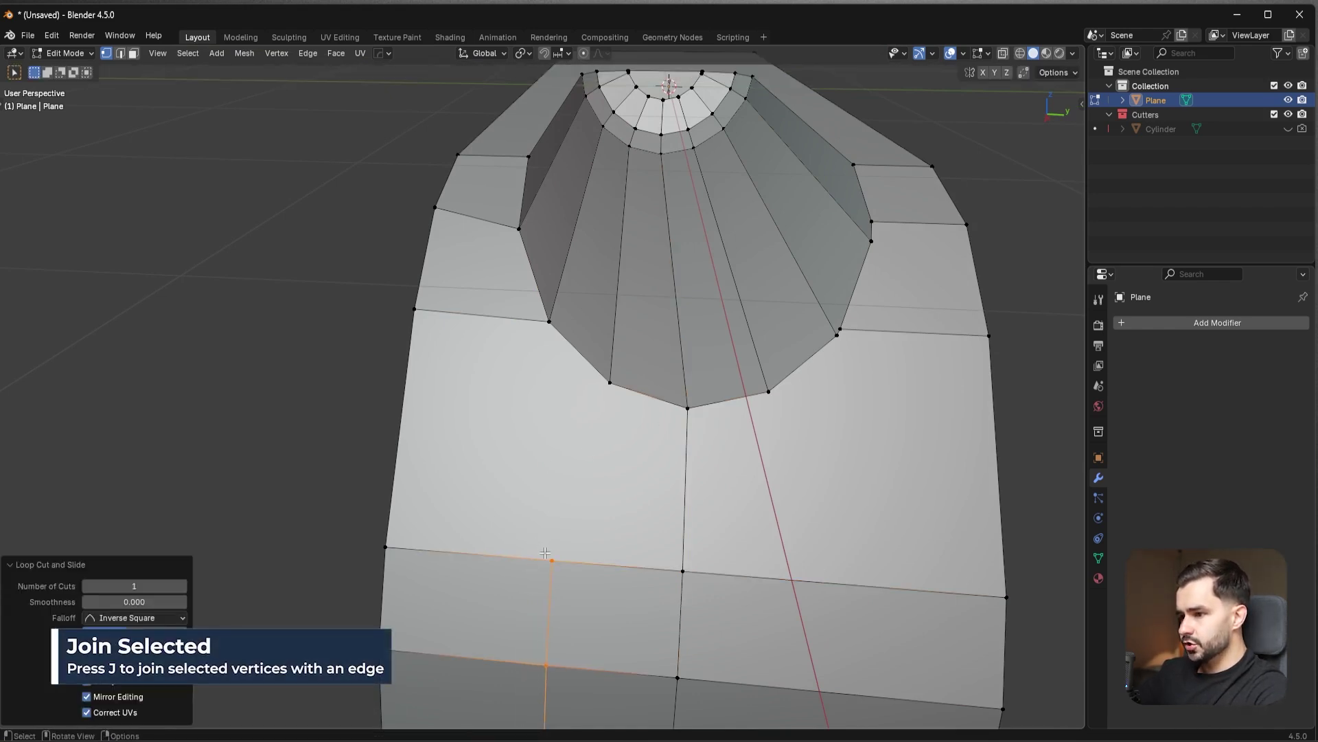
click(552, 561)
- Add another loop cut nearer the -Y edge and join its upper vertex to the merged rim vertex at the bend edge
key(ctrl+r)
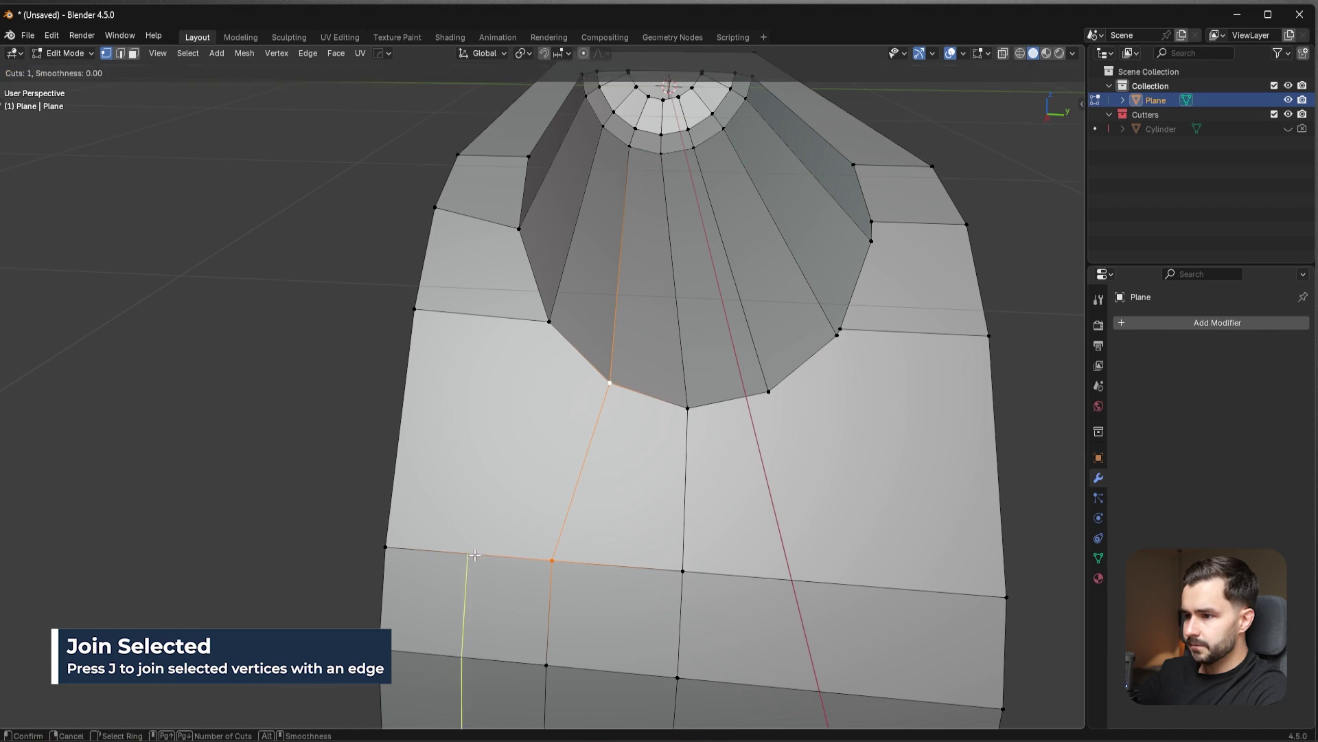
click(474, 552)
click(476, 538)
click(451, 554)
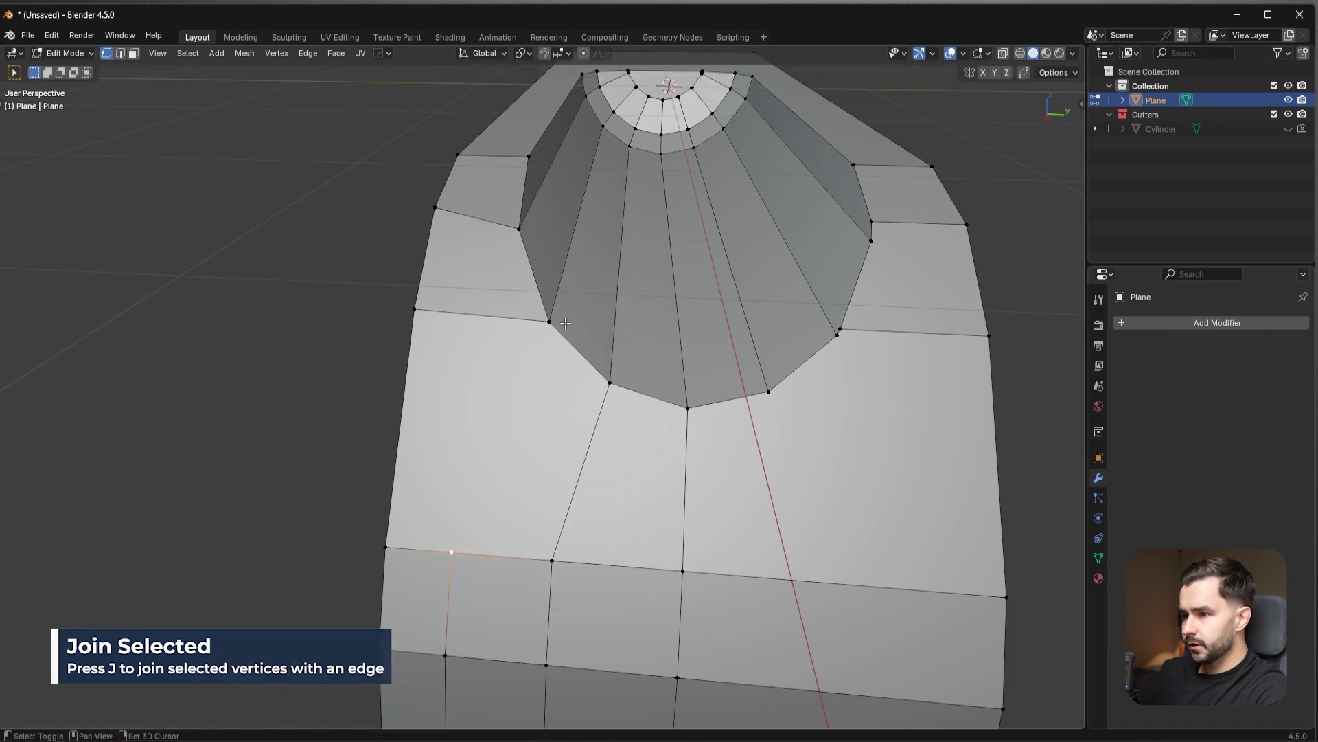
shift+click(550, 321)
key(h)
key(ctrl+z)
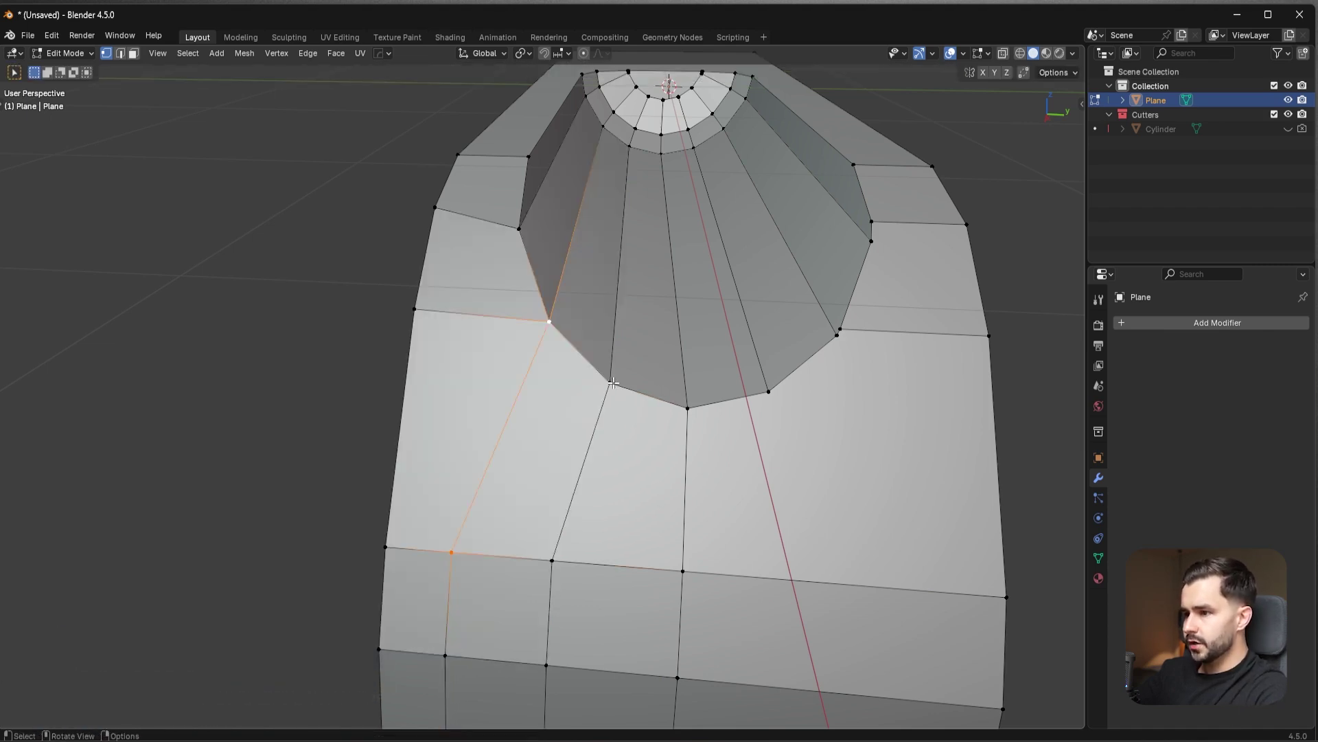
scroll(613, 383, down, 3)
middle_drag(691, 418, 671, 434)
scroll(670, 432, up, 3)
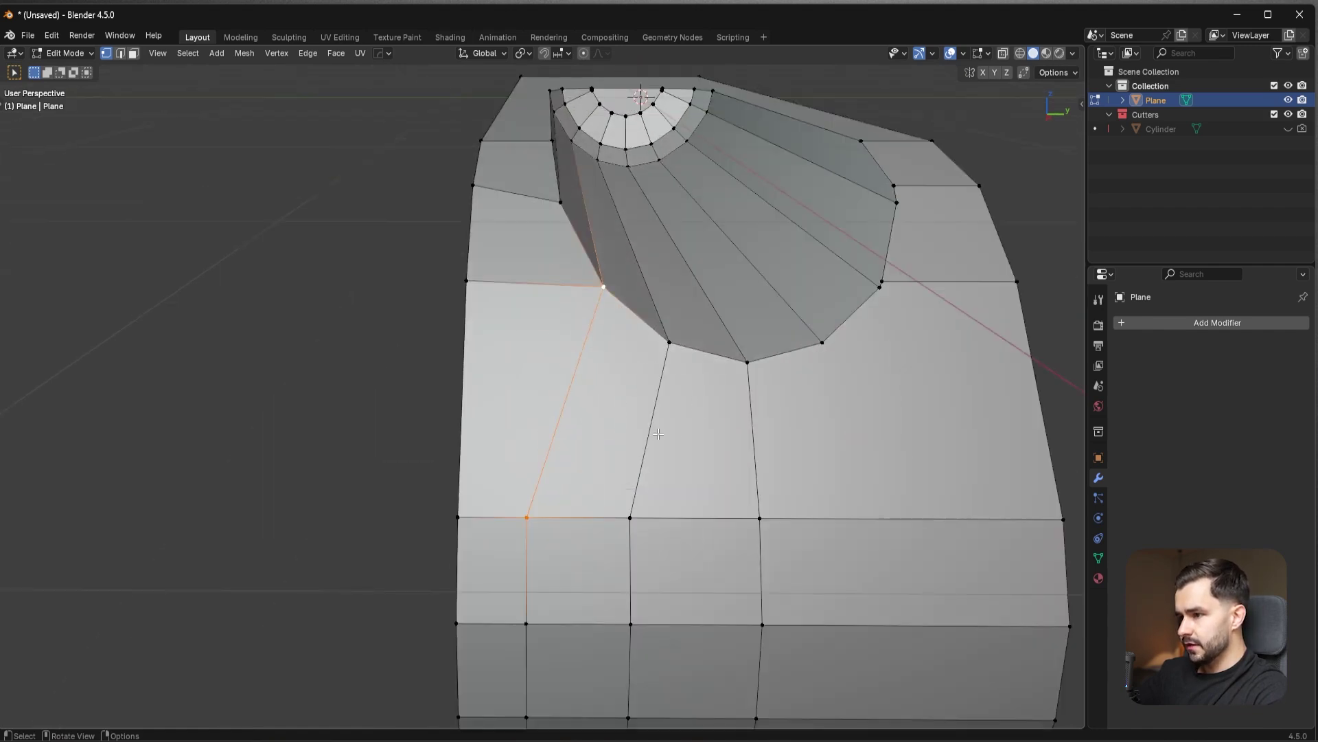
- Slide the edge path running from the cut-out's rim down beside the centre loop on the -Y side by a factor of 0.099
key(2)
click(641, 486)
scroll(641, 486, down, 3)
ctrl+click(594, 608)
key(g)
key(g)
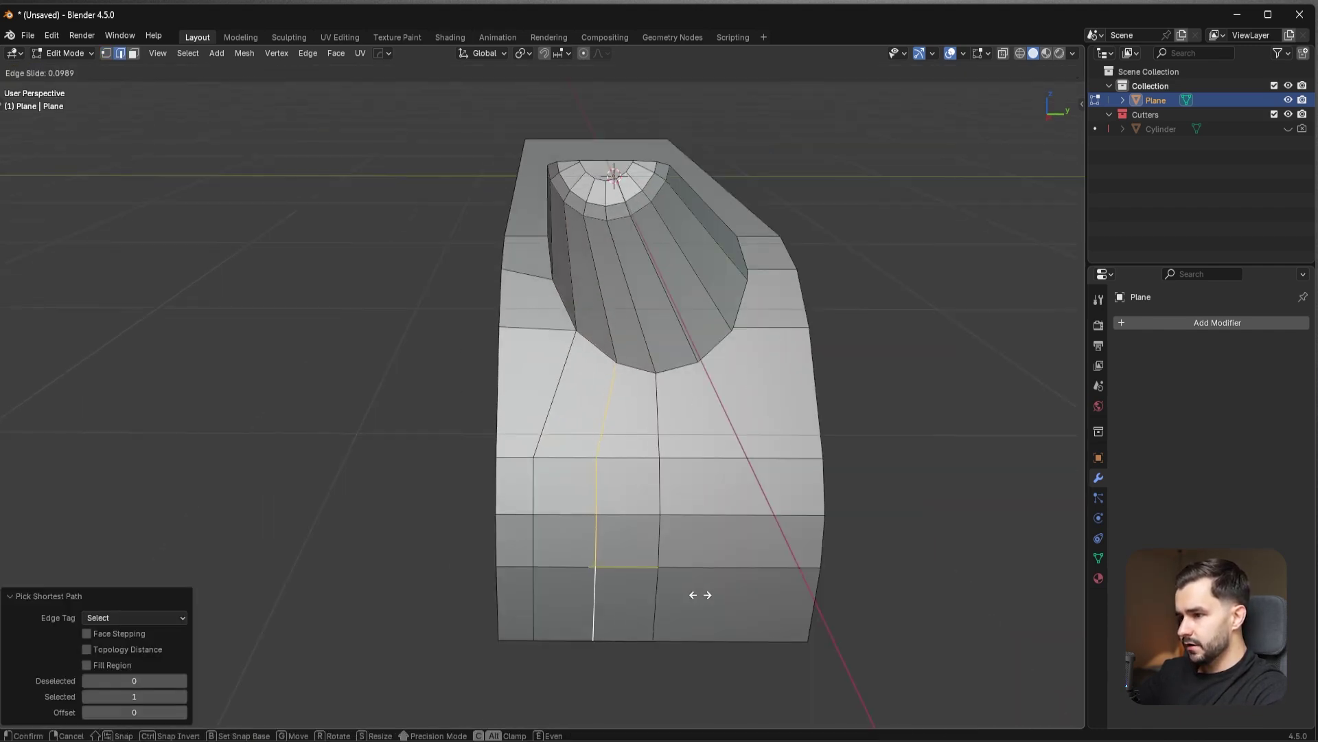
click(703, 594)
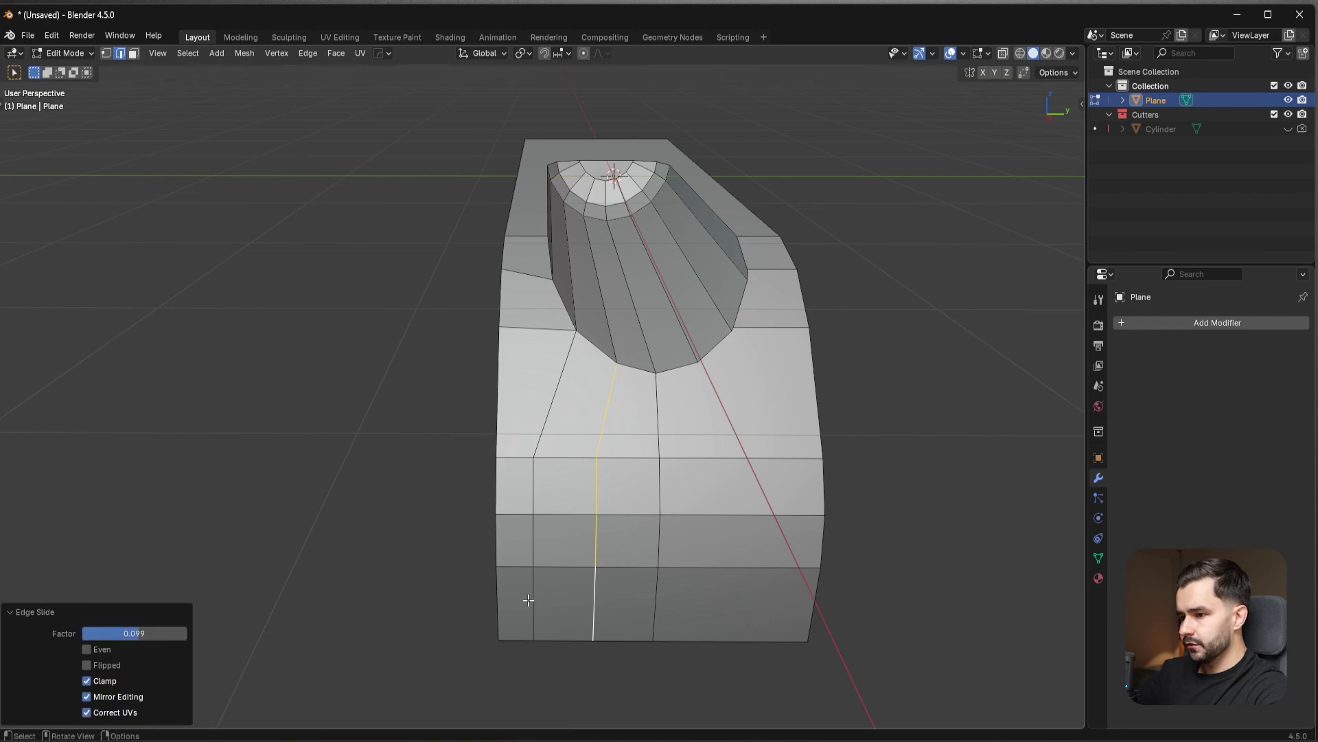
- Move the strip's whole outer -Y edge outward along Y by about -0.113 m
click(498, 602)
ctrl+click(519, 177)
key(g)
key(y)
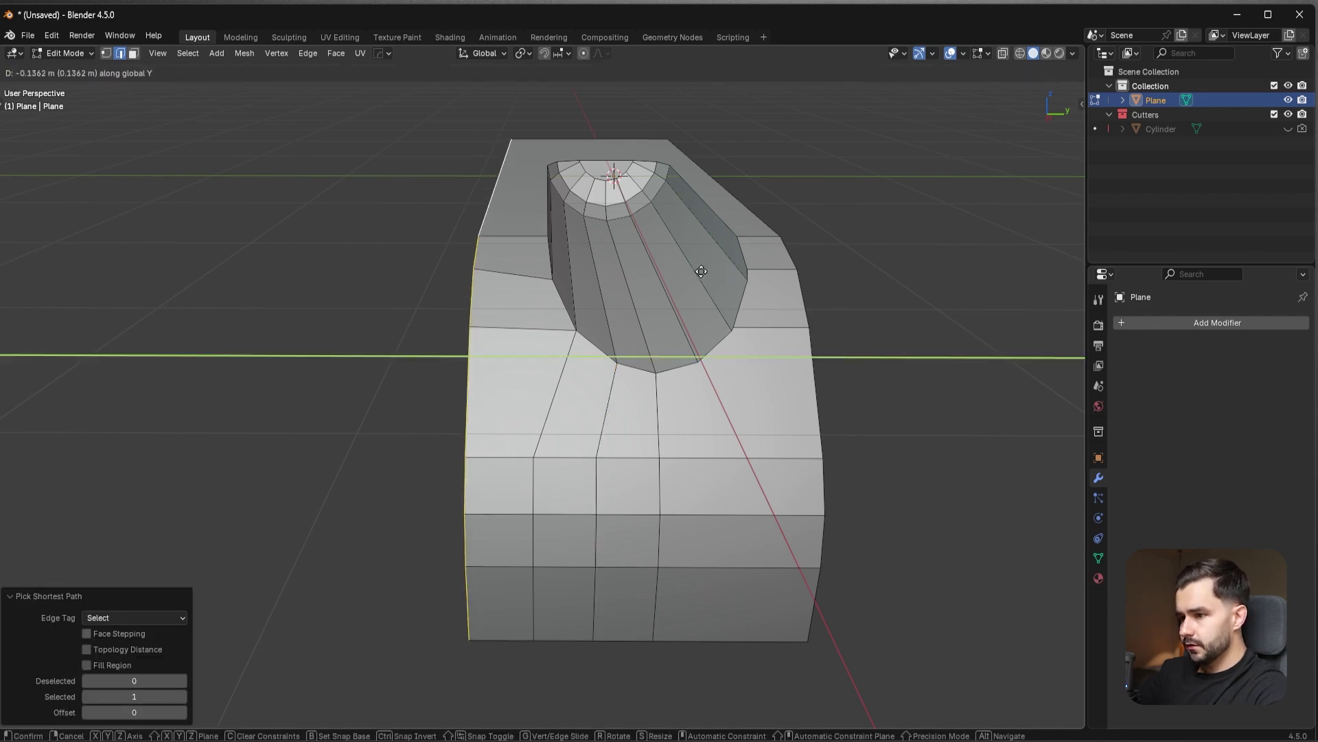
click(689, 294)
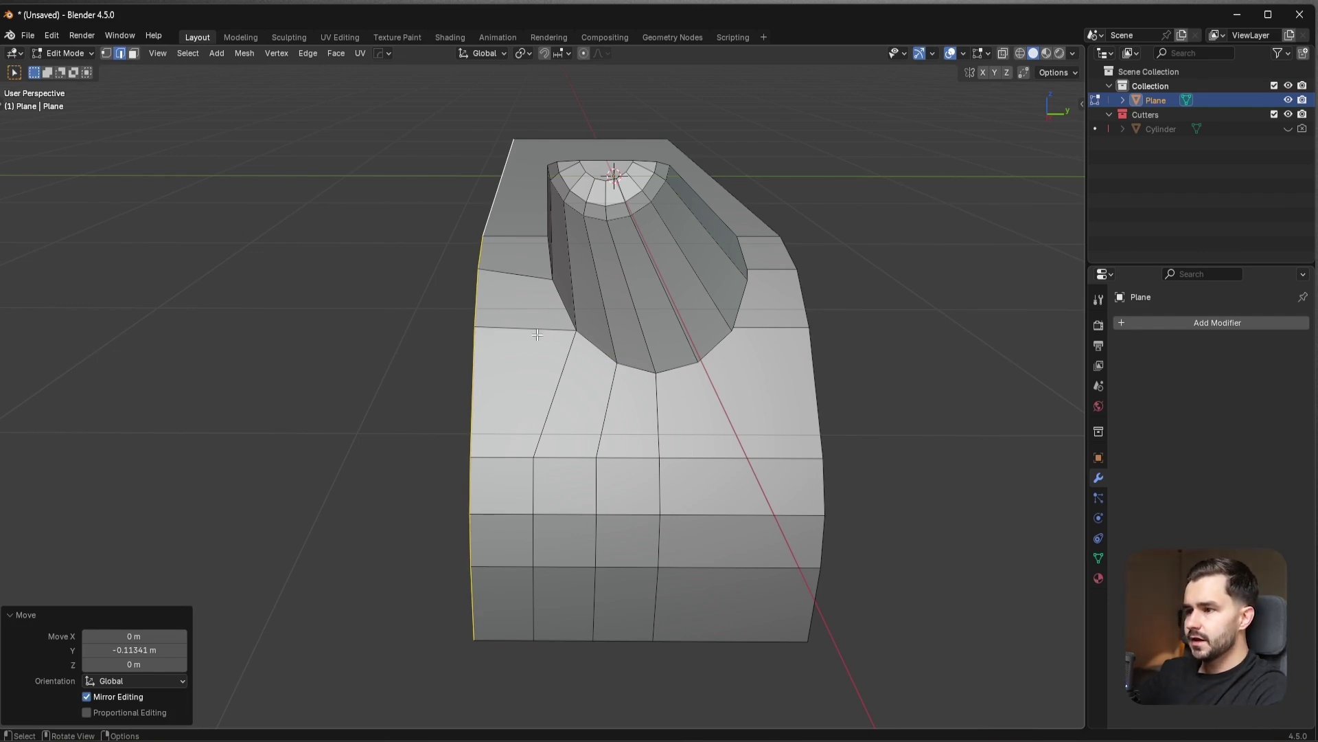
- Select the whole mesh and symmetrize it with the direction set to -Y to +Y
key(a)
middle_drag(648, 309, 615, 339)
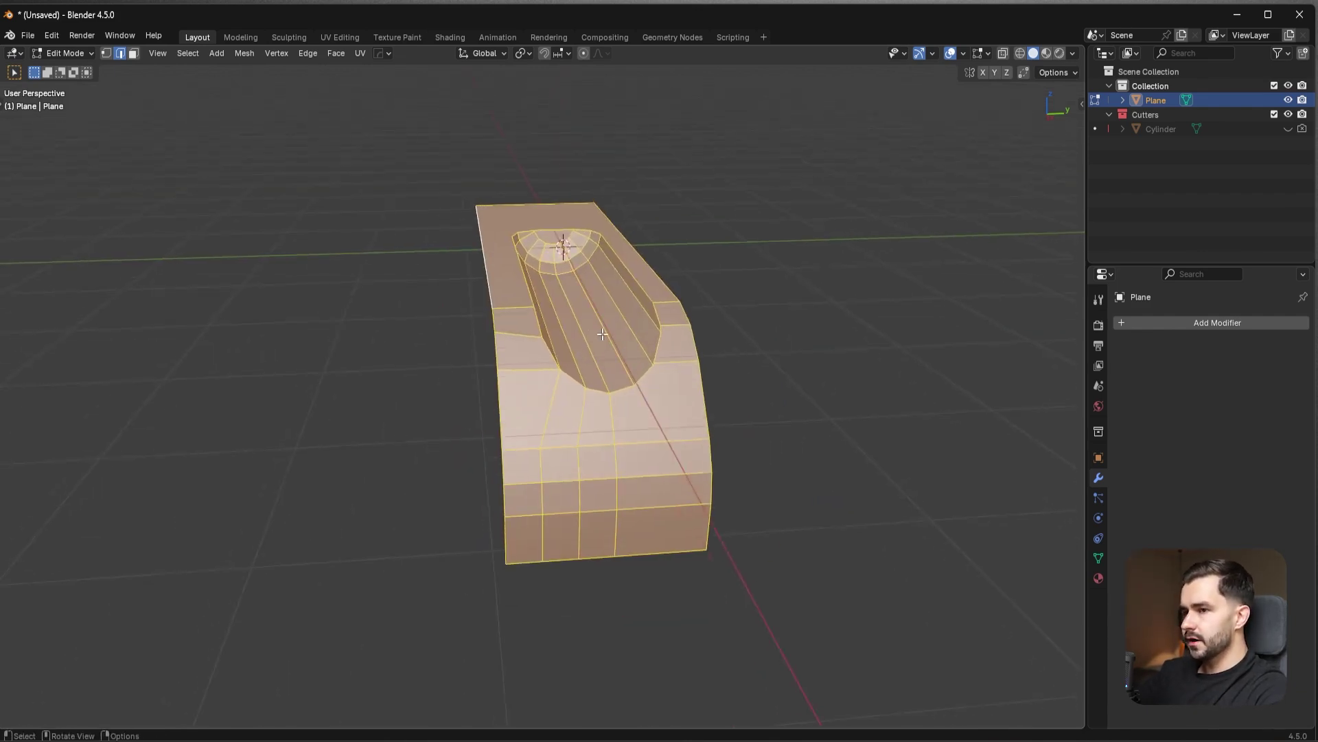
click(244, 55)
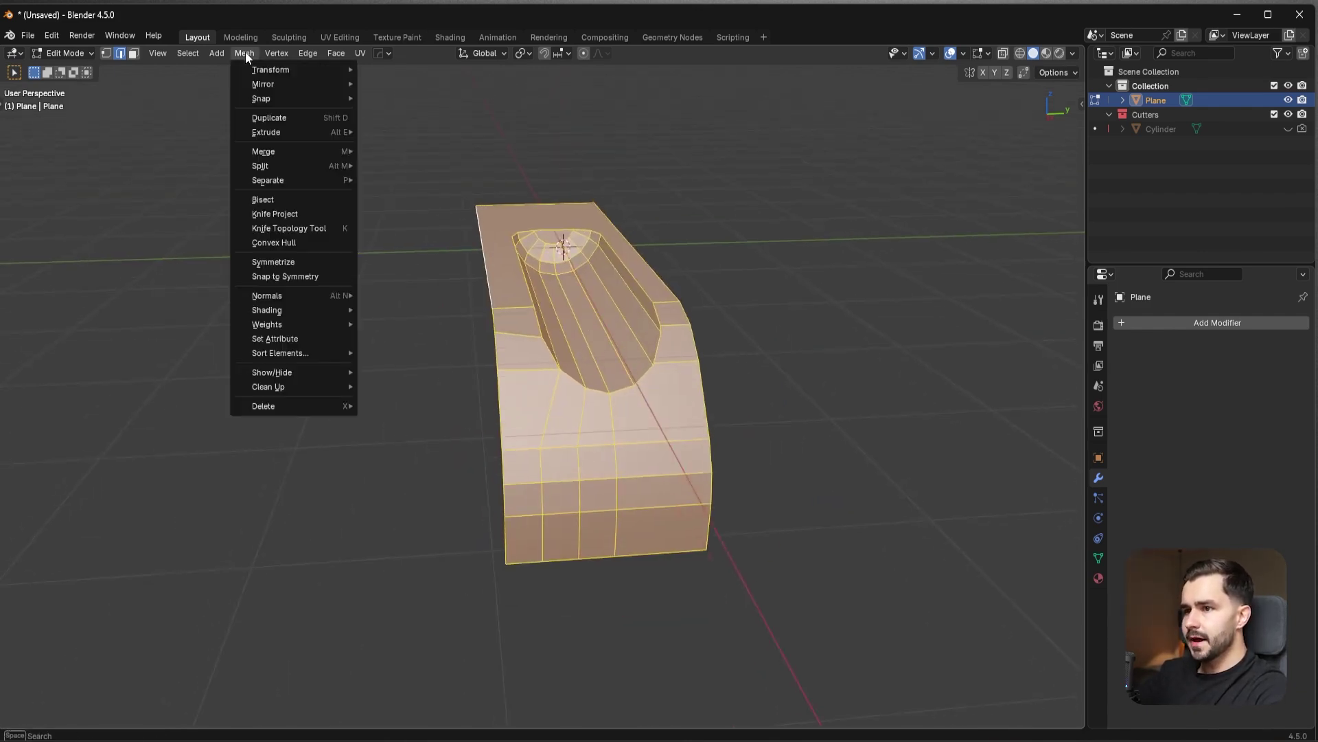
click(299, 264)
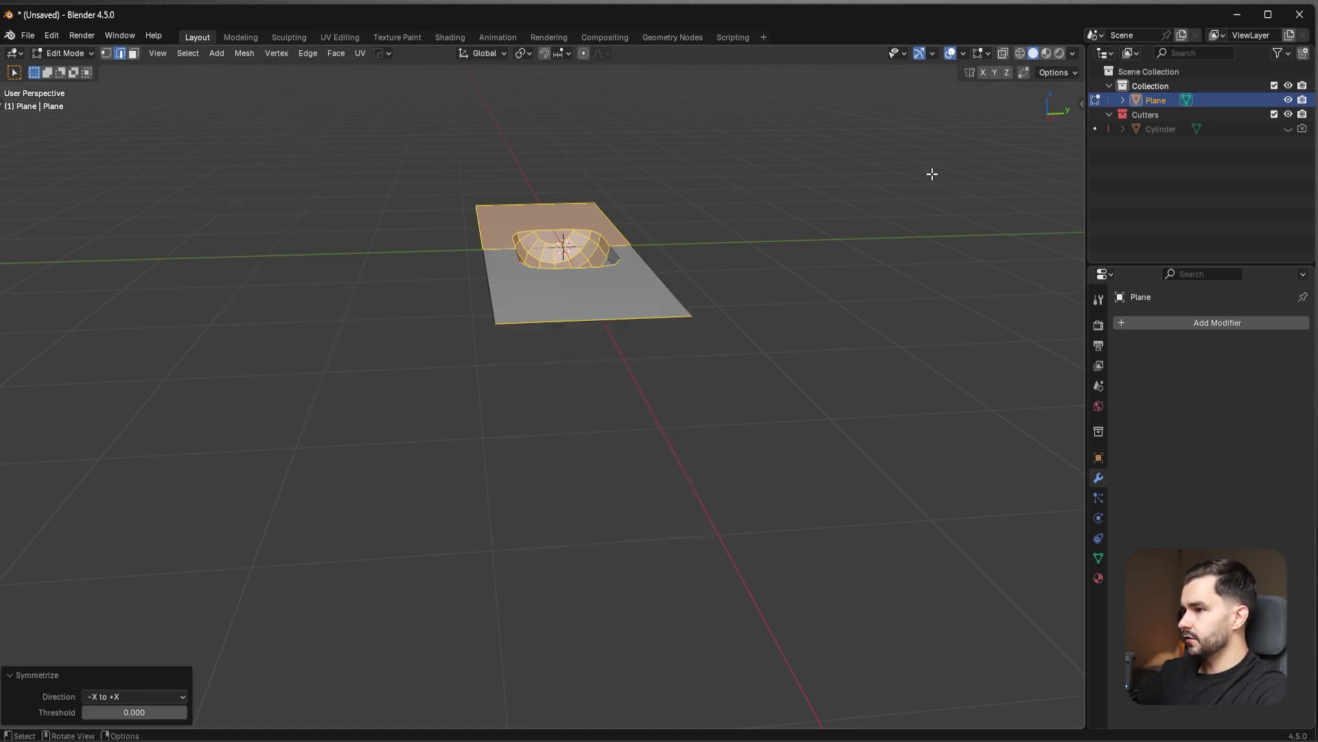
middle_drag(697, 247, 680, 259)
click(101, 695)
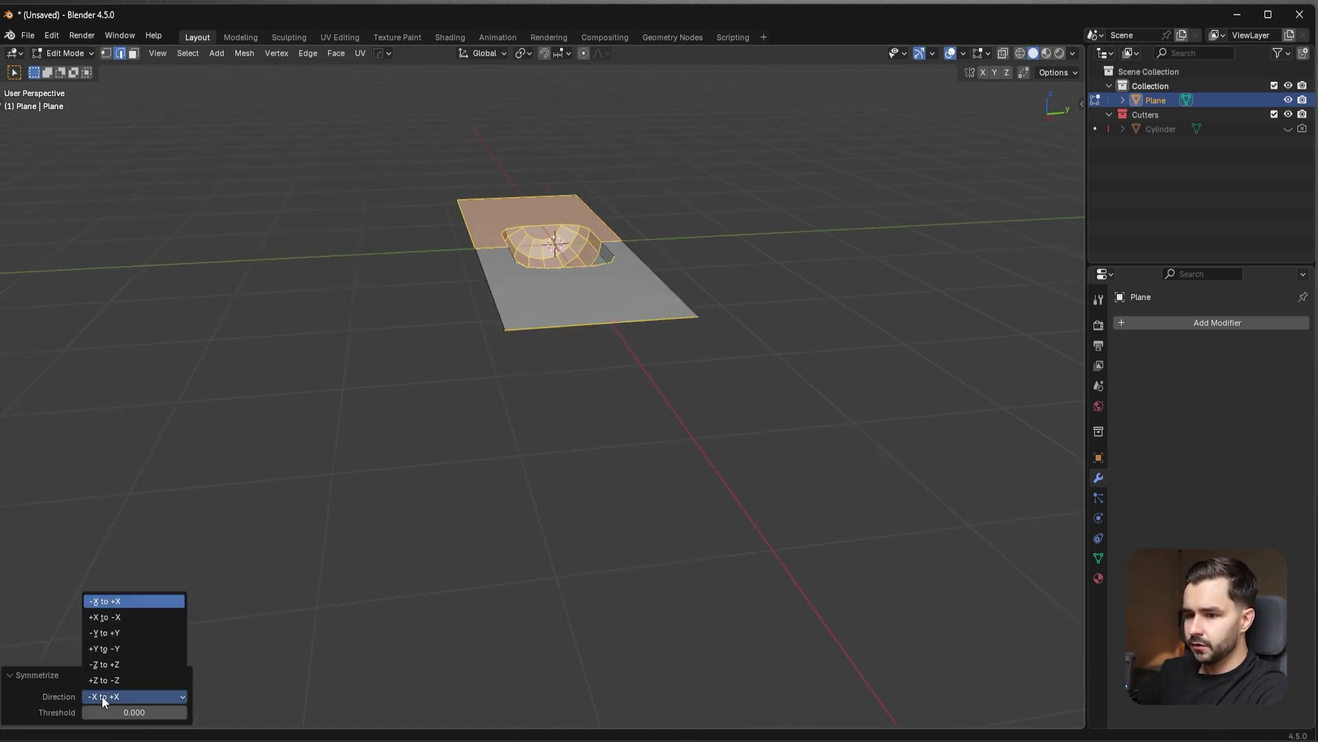
click(113, 633)
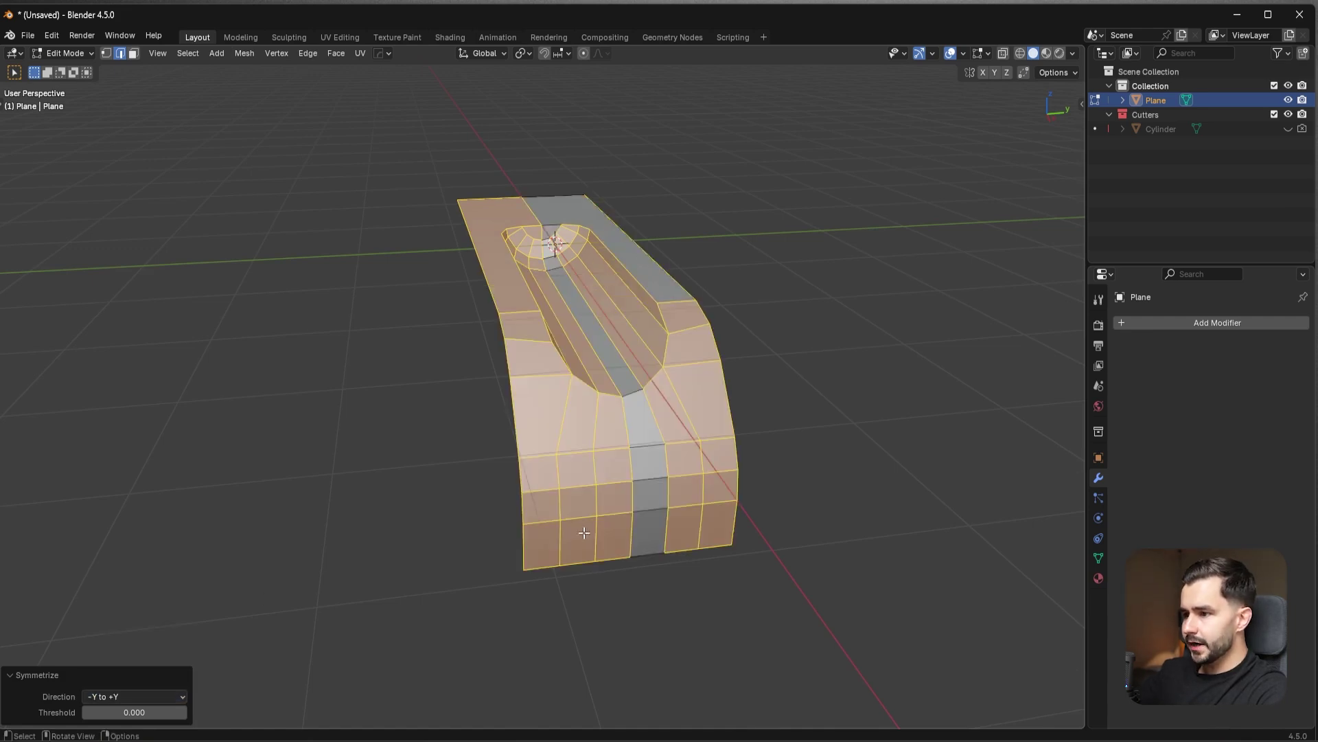
- Try the opposite symmetrize direction, +Y to -Y, and set it back to -Y to +Y
click(88, 698)
click(103, 648)
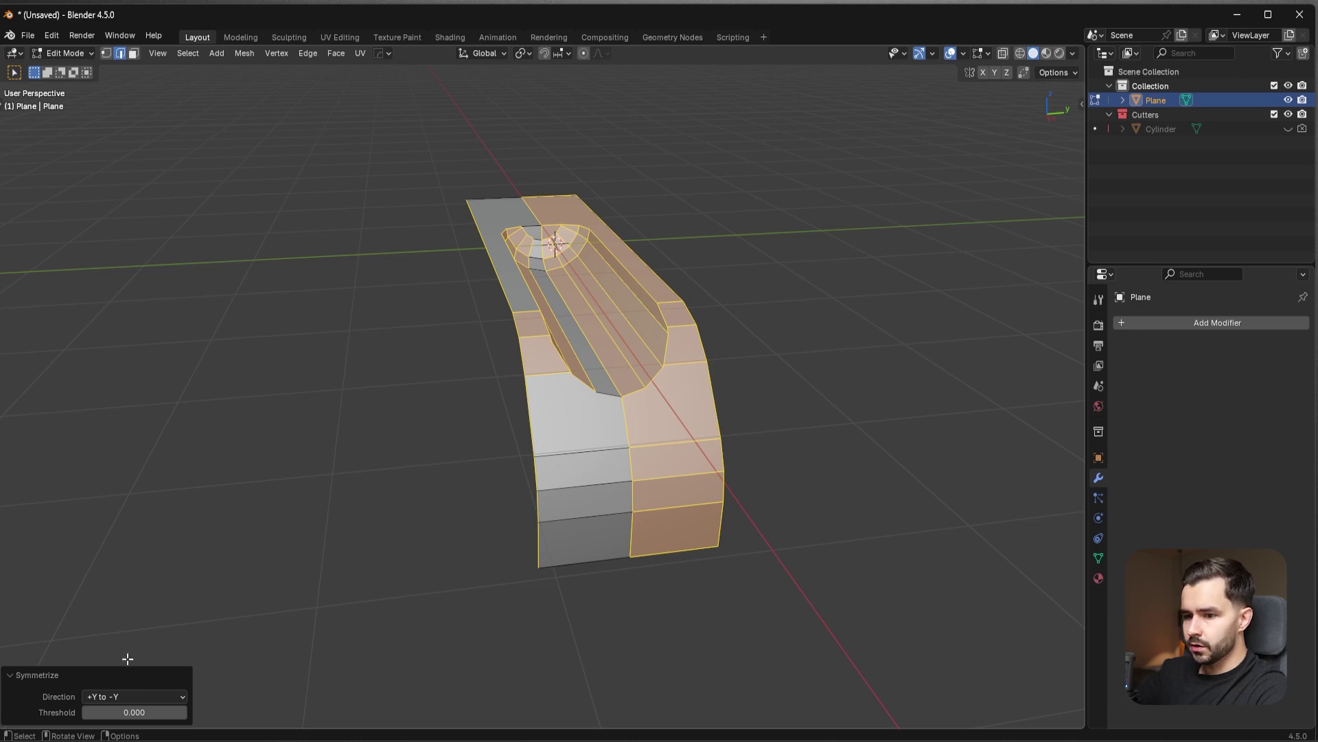
click(114, 696)
click(119, 631)
scroll(689, 409, up, 2)
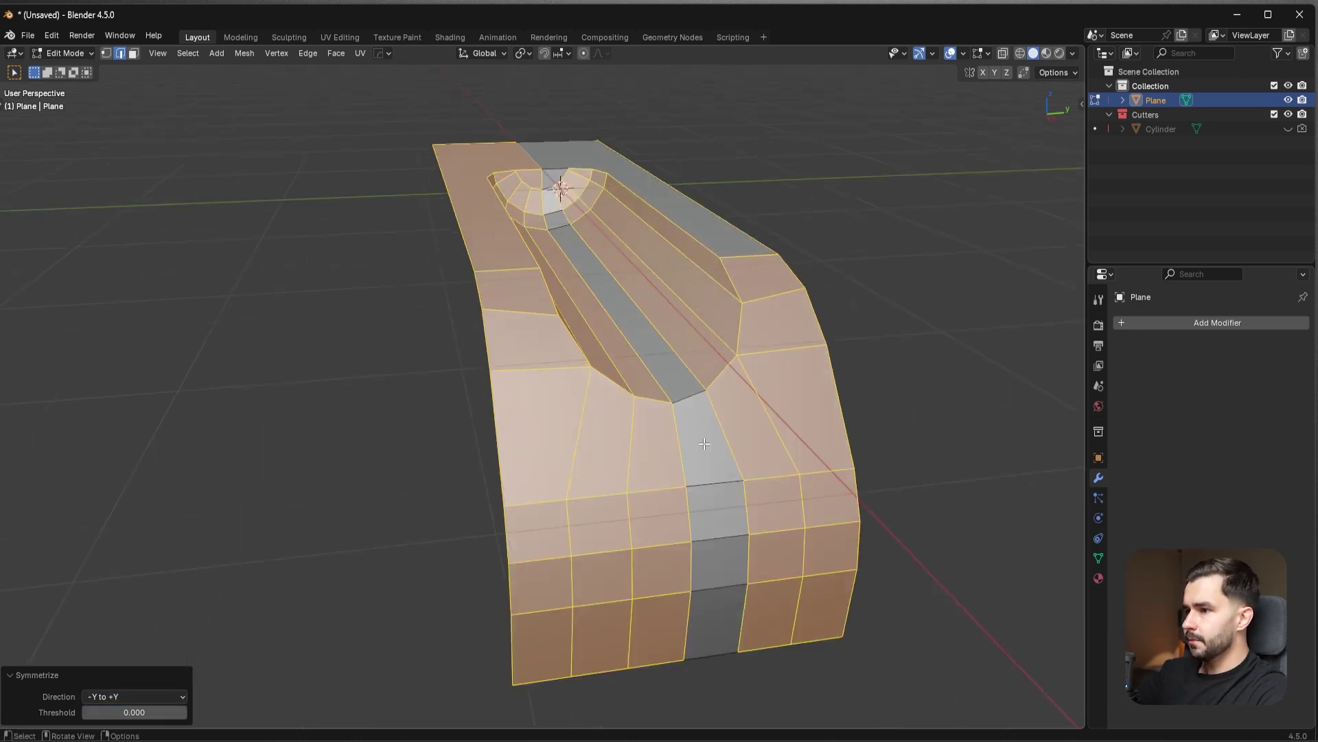
- Compare the strip's topology before and after the symmetrize, keep the symmetrized mesh and inspect it with everything deselected
scroll(688, 410, down, 3)
middle_drag(700, 416, 676, 405)
scroll(642, 439, up, 3)
key(ctrl+z)
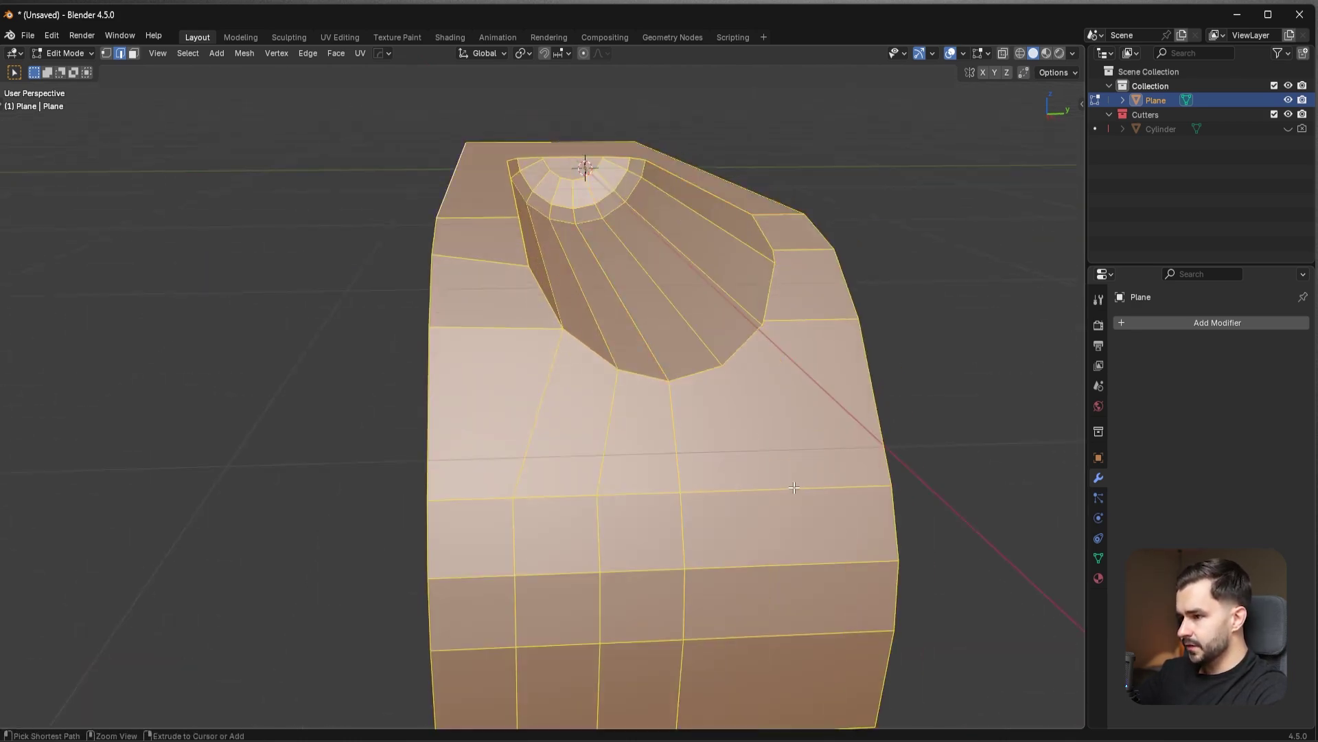
key(ctrl+shift+z)
key(alt+a)
middle_drag(778, 437, 748, 436)
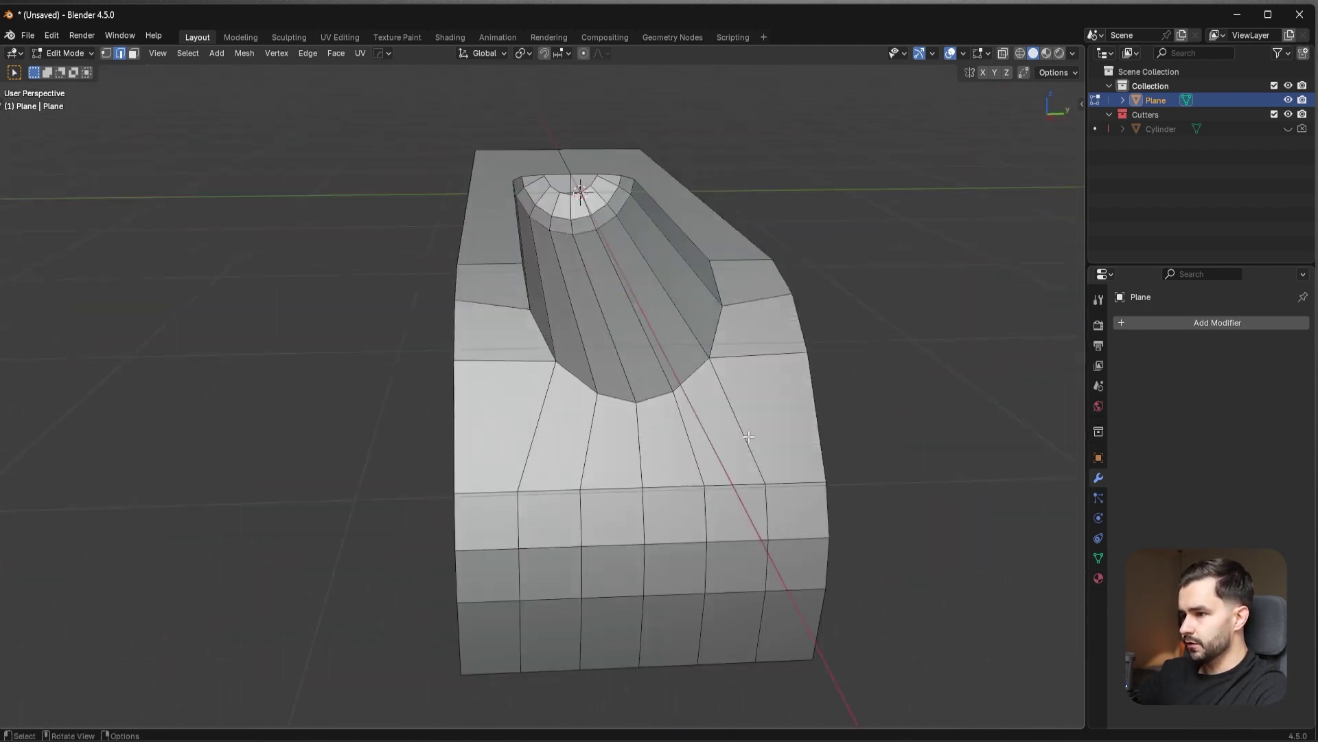
scroll(265, 424, down, 3)
scroll(705, 373, up, 6)
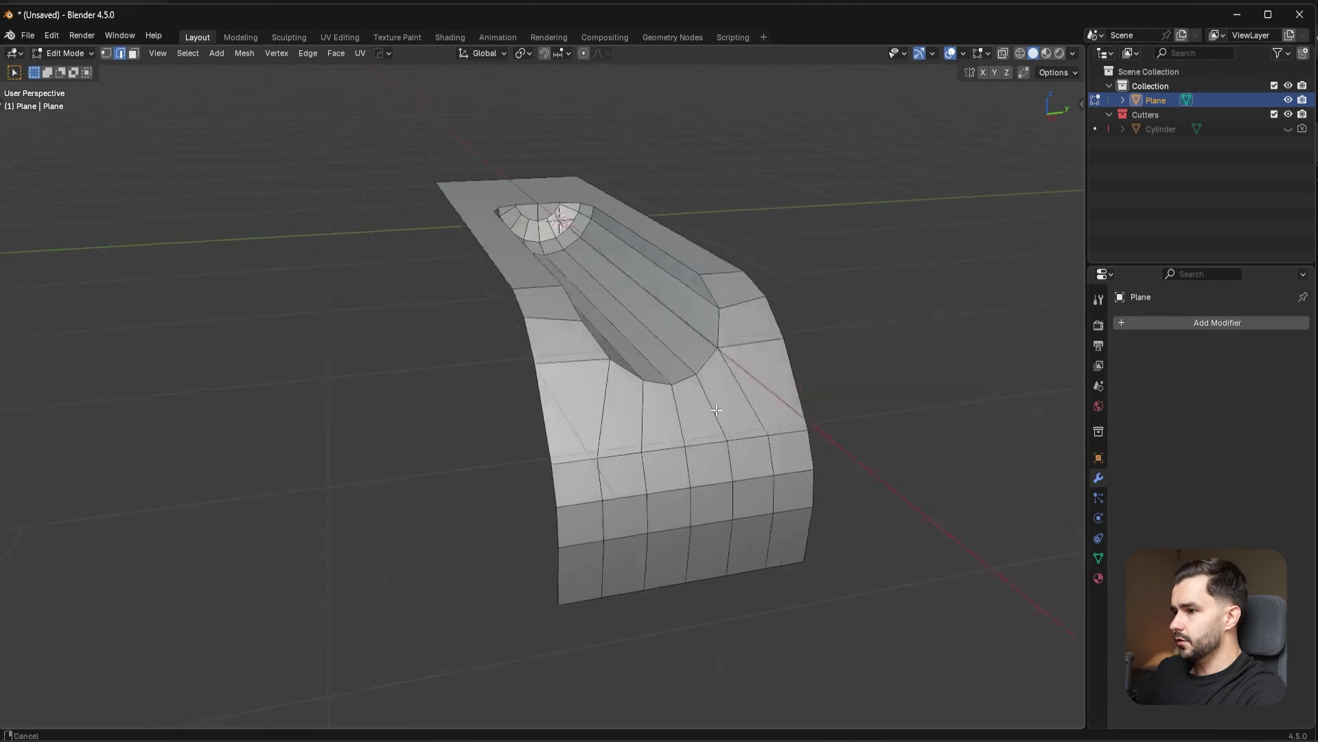
scroll(699, 420, down, 4)
- Add one centred loop cut across the strip between the cut-out's lower rim and the bent end
key(ctrl+r)
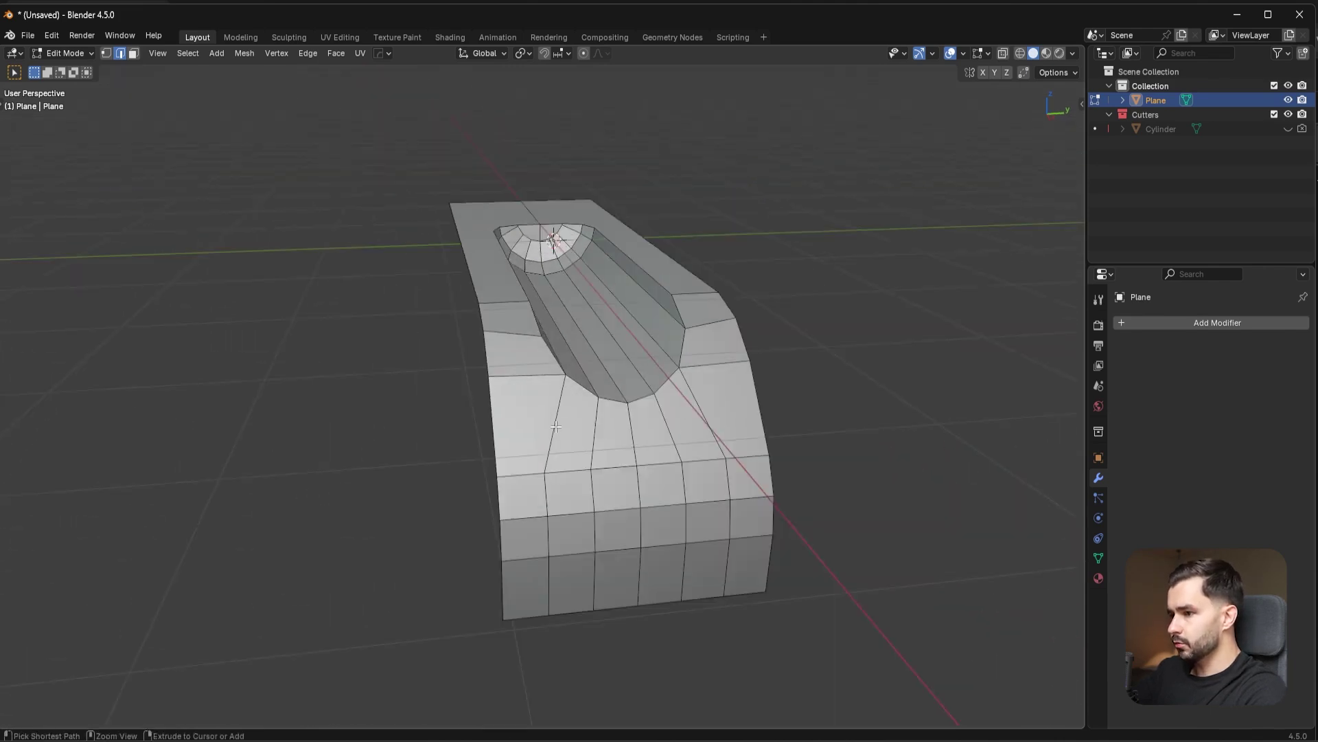
click(557, 426)
right_click(556, 426)
- Move the strip's flat end edge about 1 m along X toward the cut-out's rounded end
middle_drag(556, 426, 528, 488)
scroll(877, 338, up, 2)
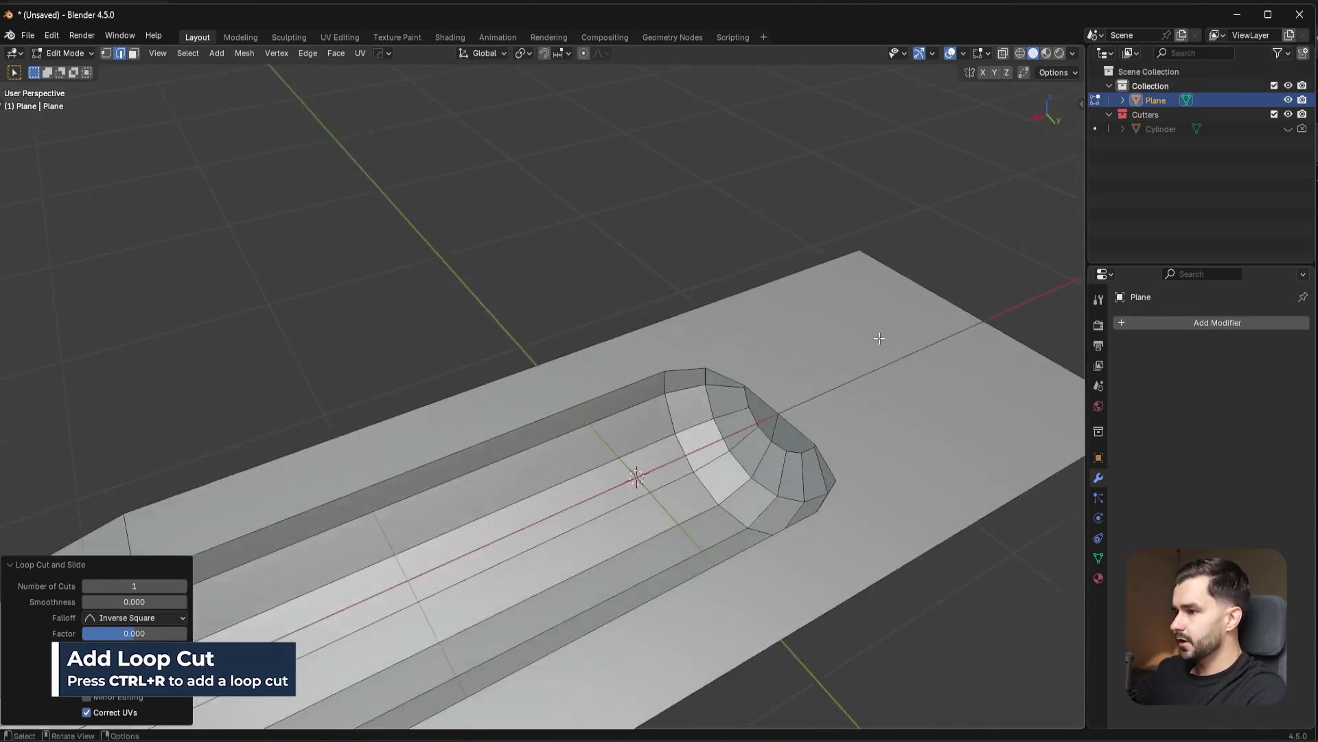
key(alt+a)
key(g)
key(x)
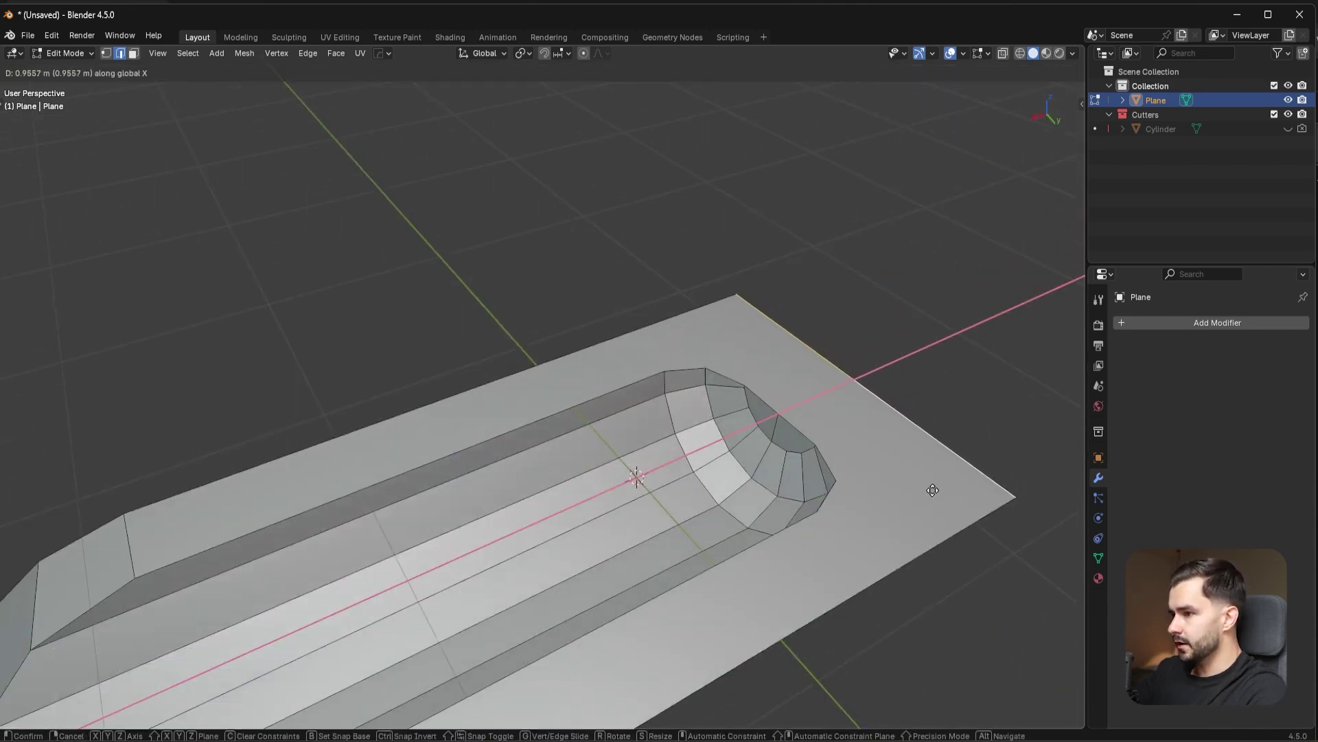
click(923, 504)
- Join two -Y rim vertices at the cut-out's rounded end to the strip's -Y corner and to a new midpoint on the adjacent half end edge
key(1)
click(796, 407)
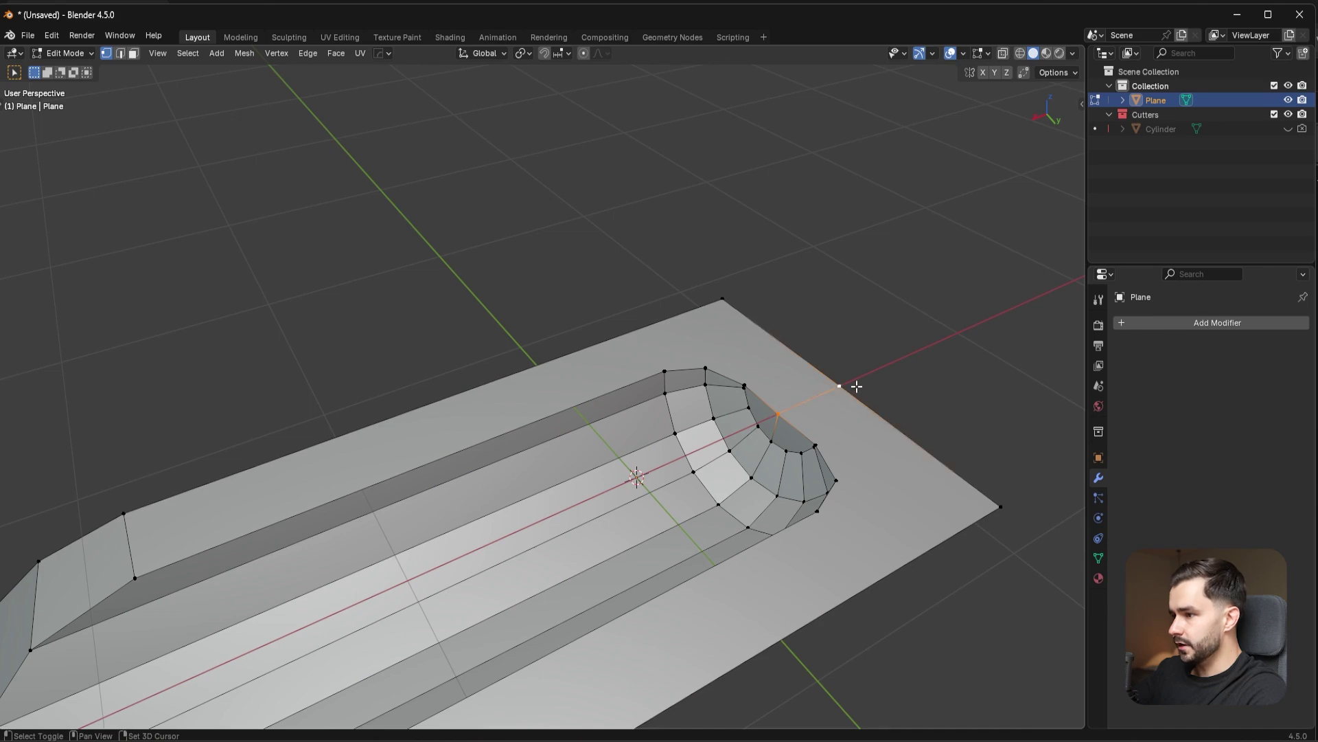
middle_drag(856, 387, 725, 330)
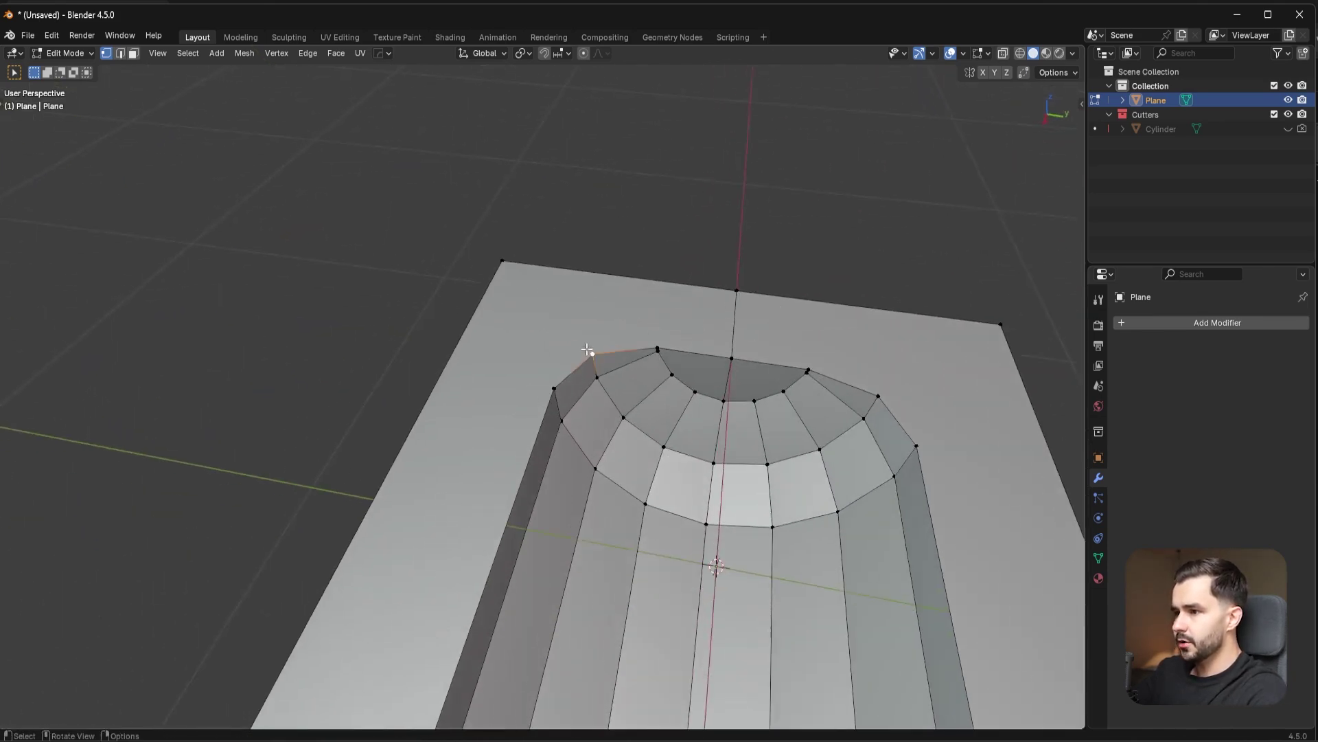
shift+click(504, 257)
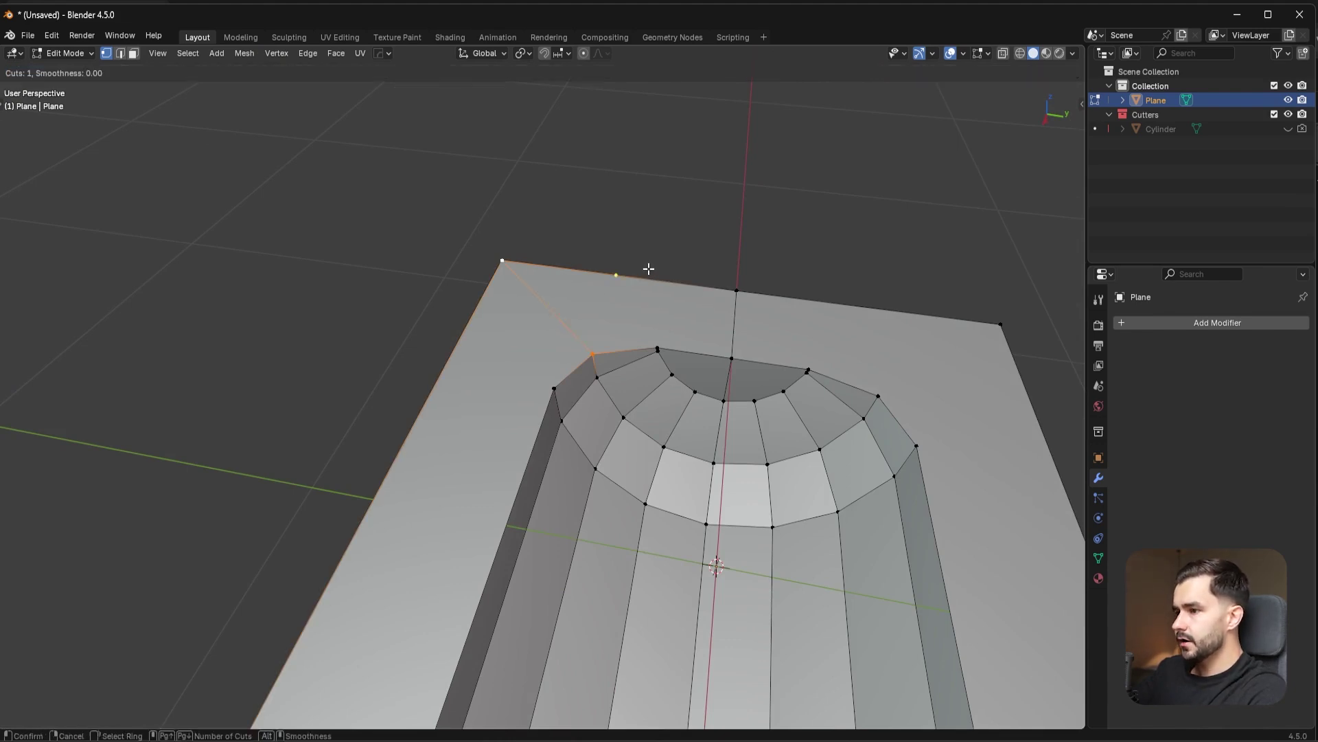
key(j)
click(613, 276)
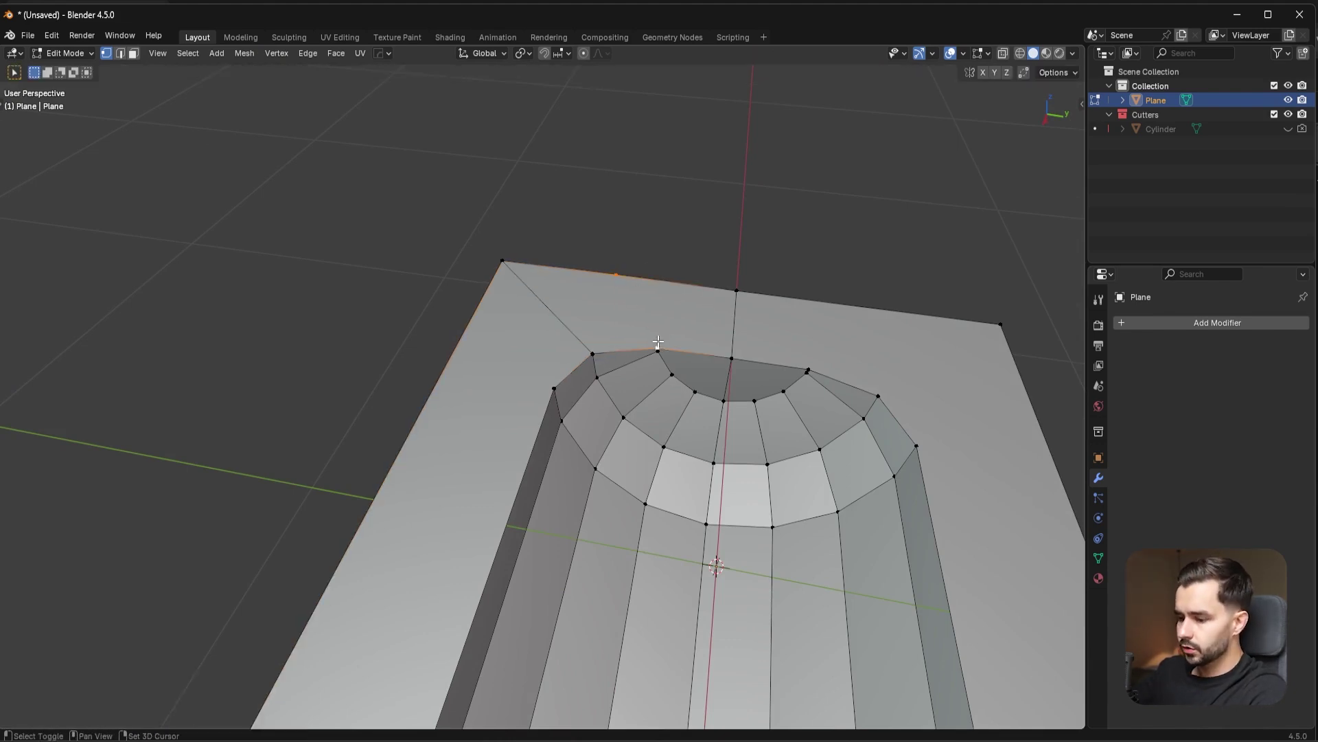
middle_drag(690, 413, 685, 385)
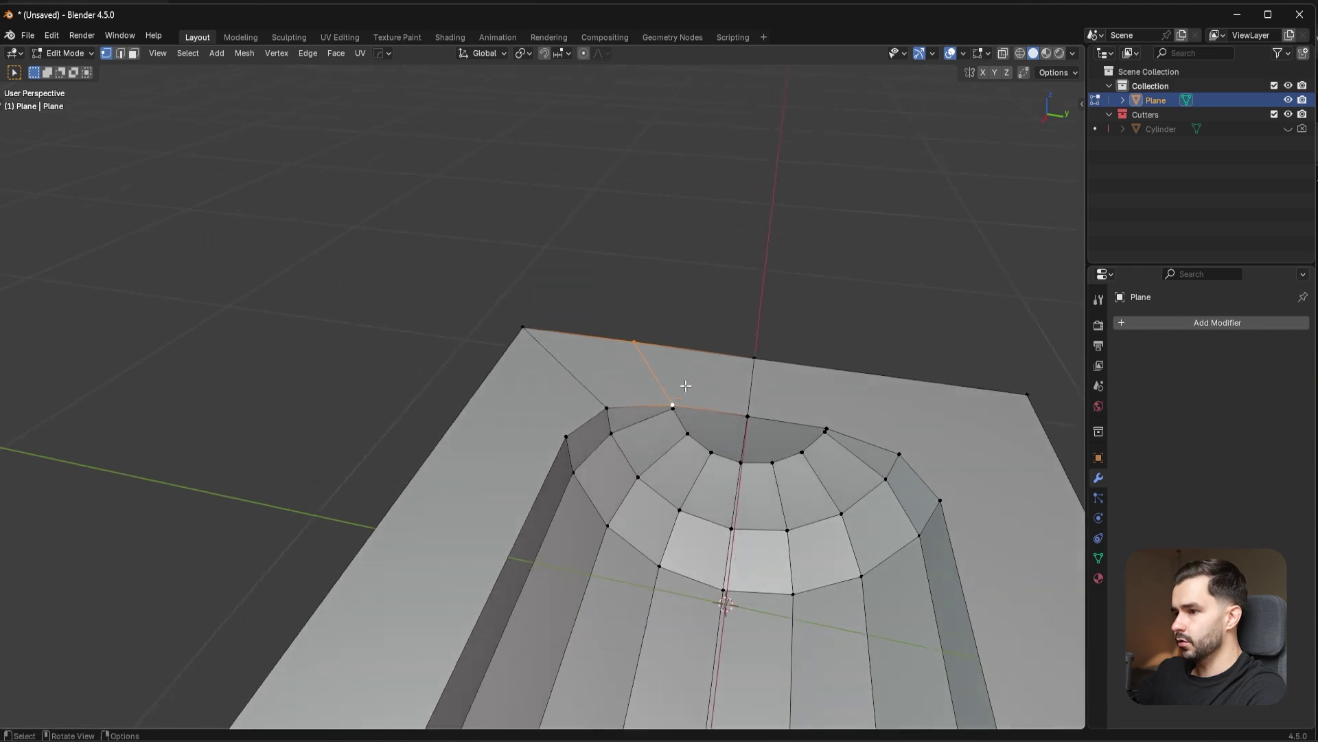
- Add a vertex on the strip's -Y side edge, slide it toward the flat end's corner and join it to the nearest side rim vertex
middle_drag(548, 417, 500, 426)
key(ctrl+r)
click(521, 427)
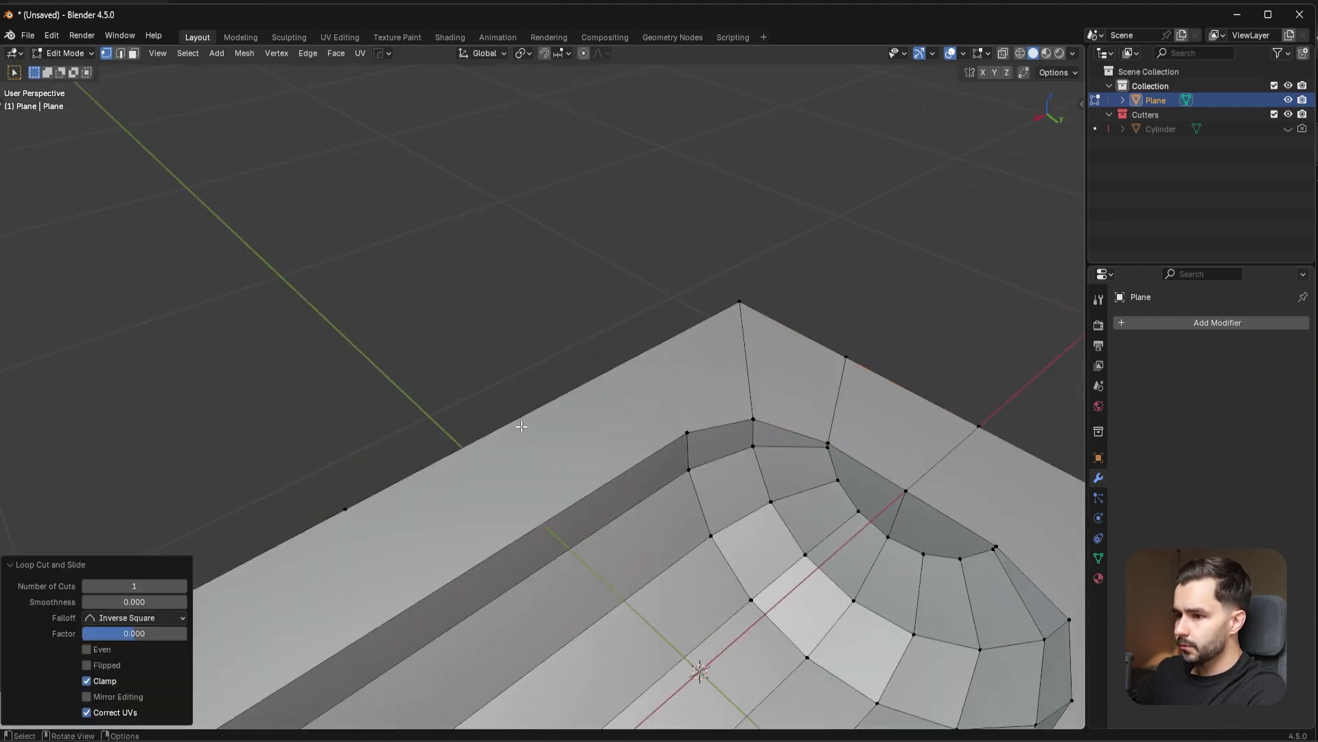
click(347, 507)
key(g)
key(g)
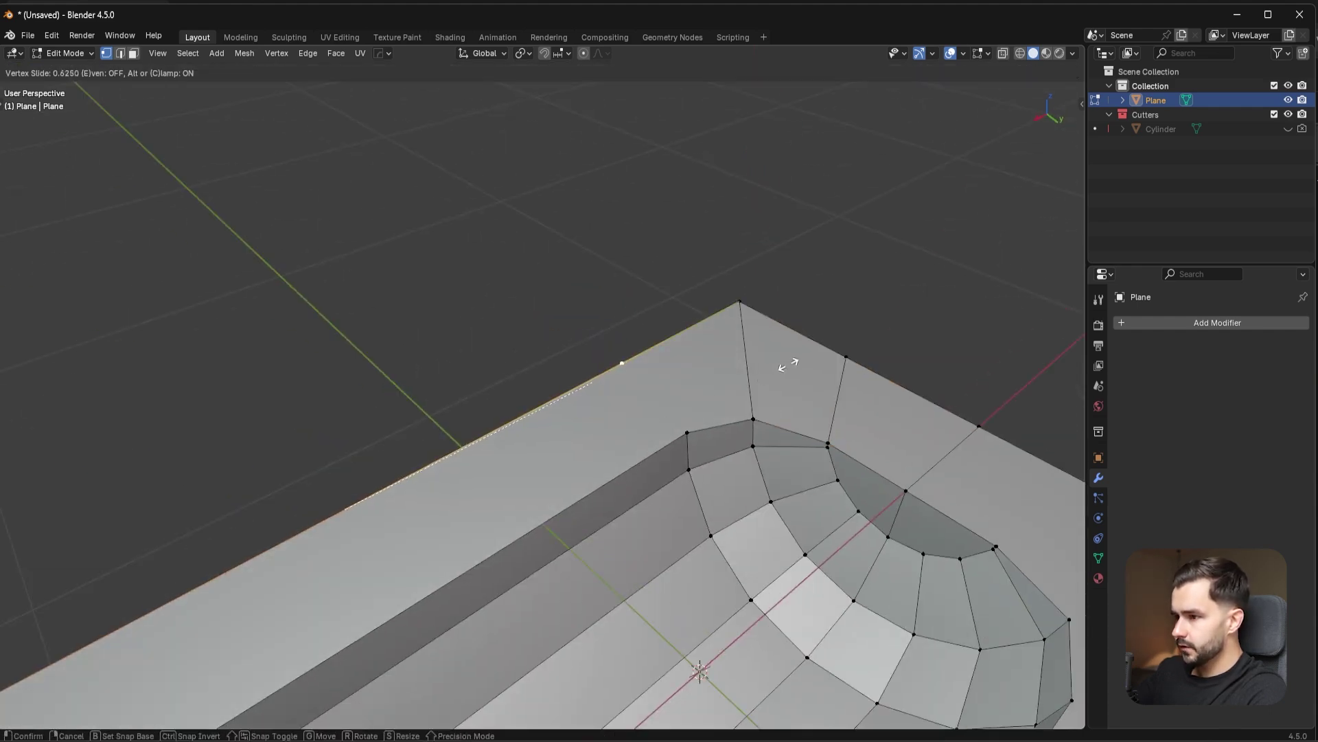
click(818, 345)
click(684, 434)
shift+click(652, 348)
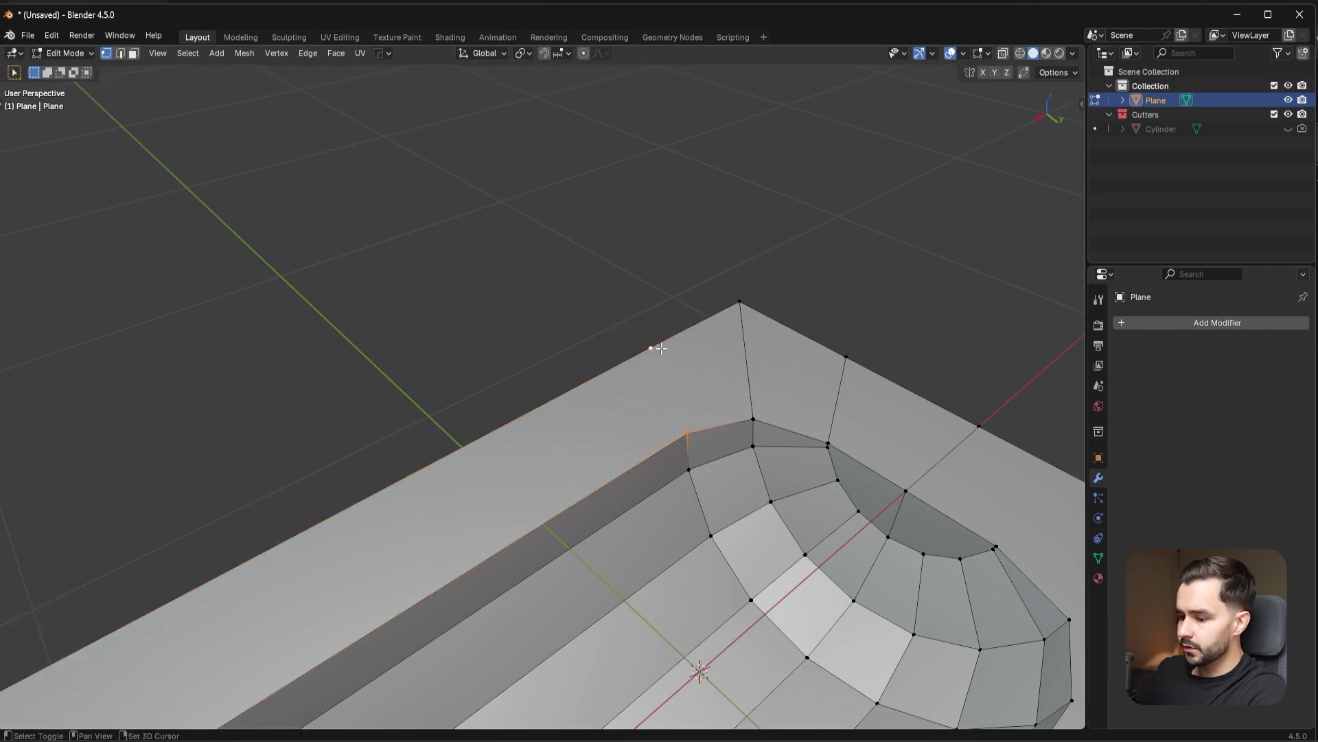
key(j)
- Symmetrize the whole mesh to copy the new -Y end connections to the +Y side
middle_drag(721, 359, 666, 384)
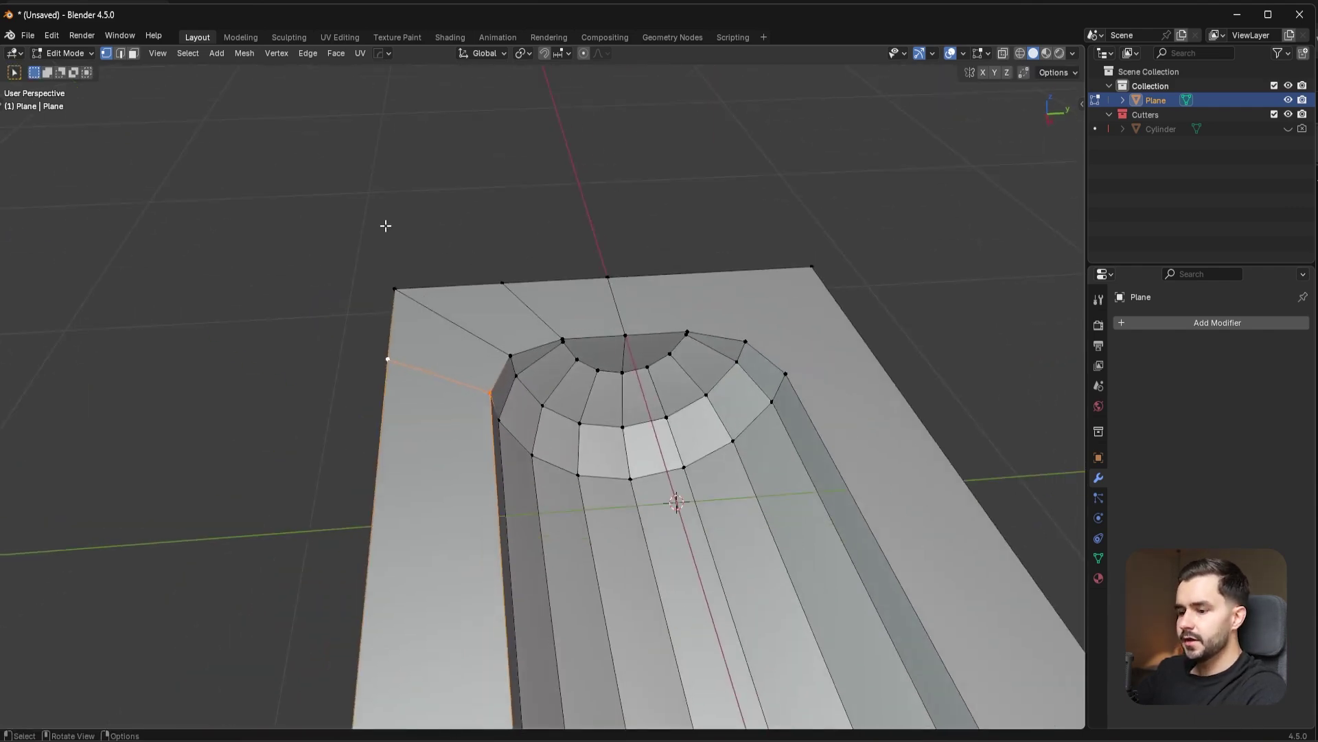
key(a)
click(248, 52)
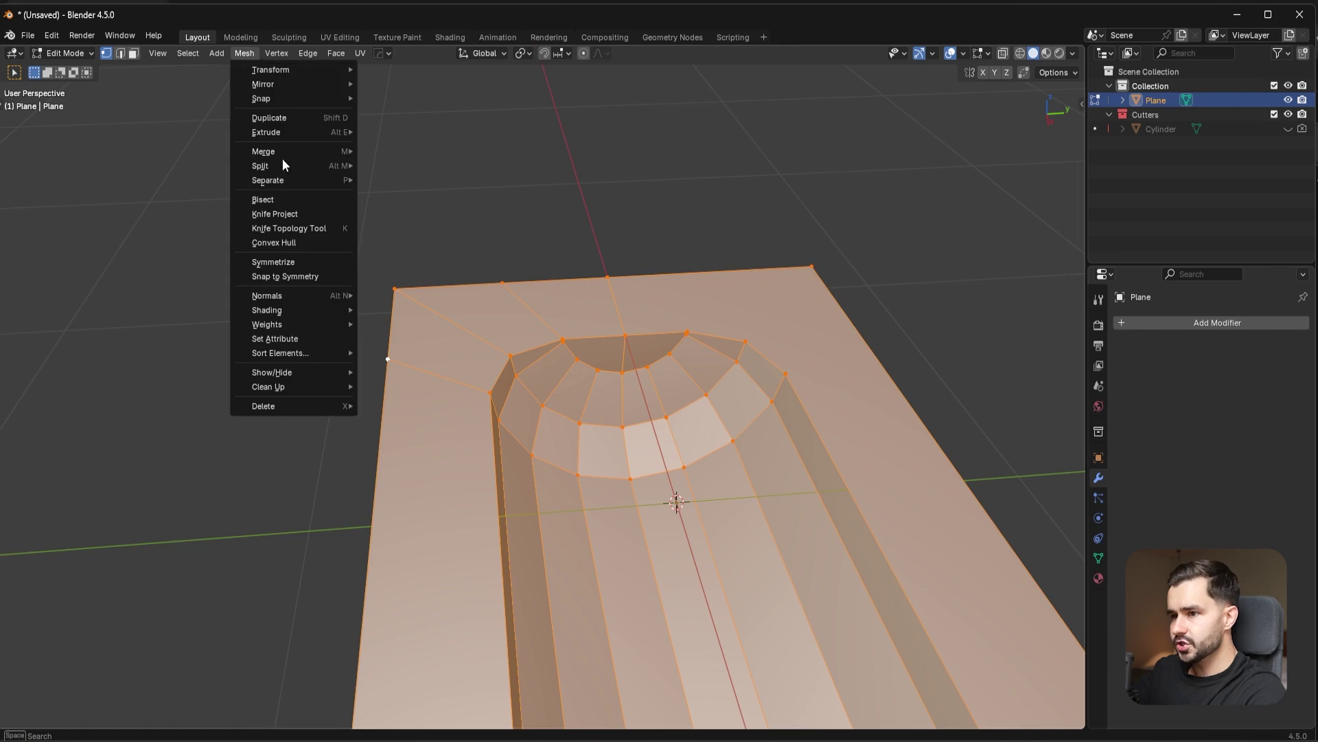
click(298, 261)
- Replace the two adjoining many-sided faces at the cut-out's rounded end with a Grid Fill
middle_drag(344, 274, 640, 311)
scroll(641, 311, up, 4)
key(Tab)
click(750, 300)
click(682, 282)
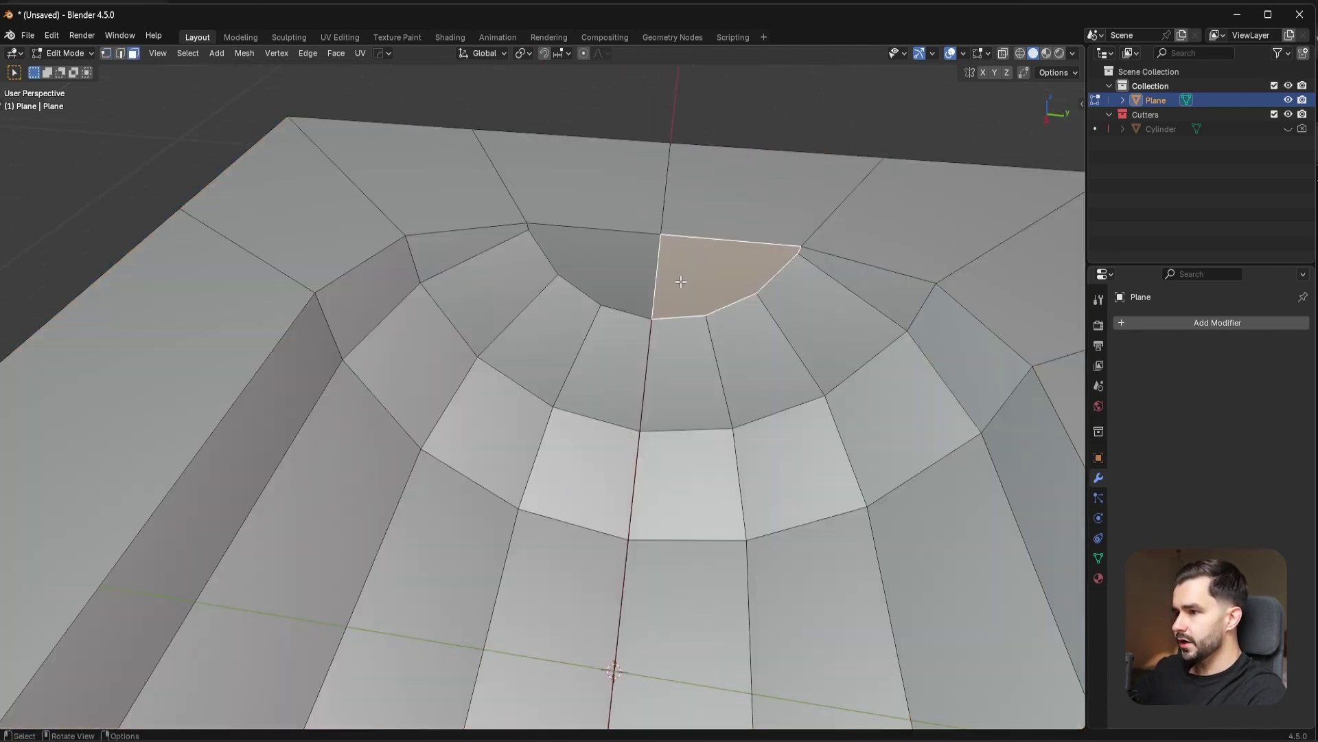
click(612, 265)
shift+click(701, 272)
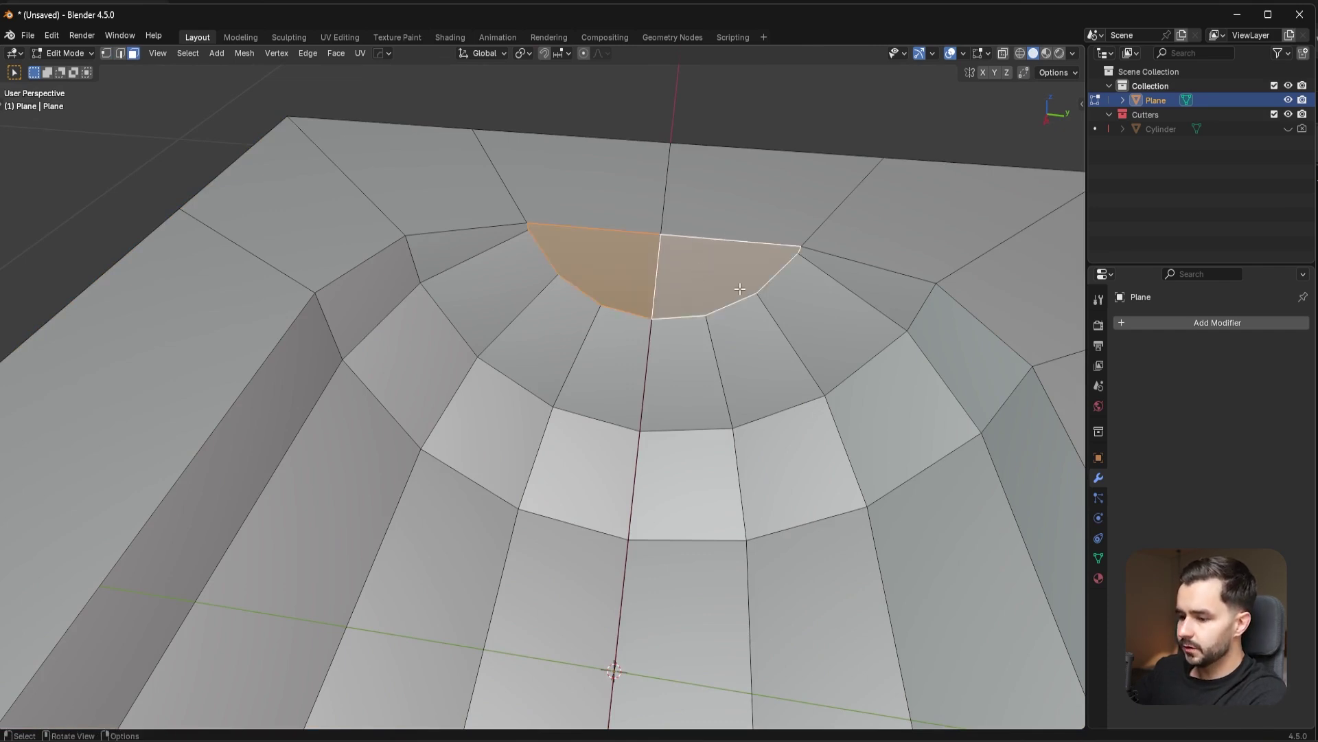
key(F3)
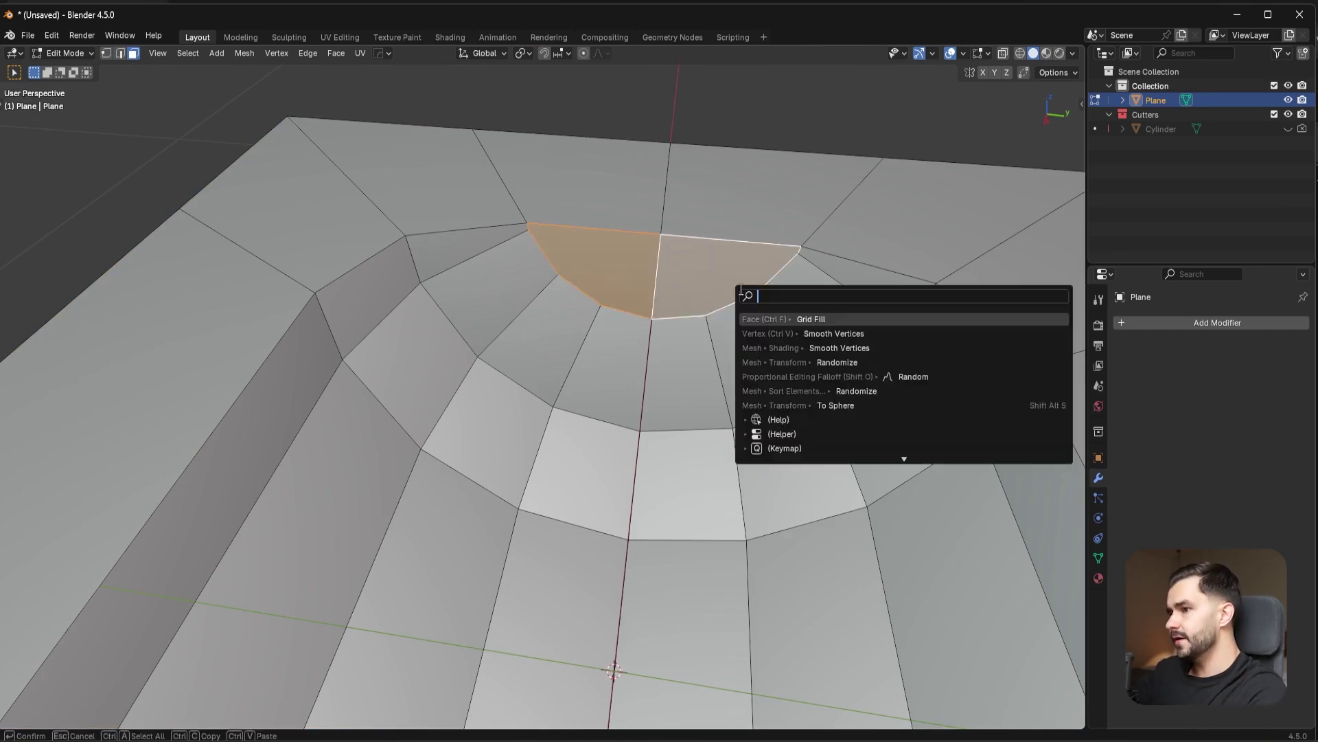
text(grid fi)
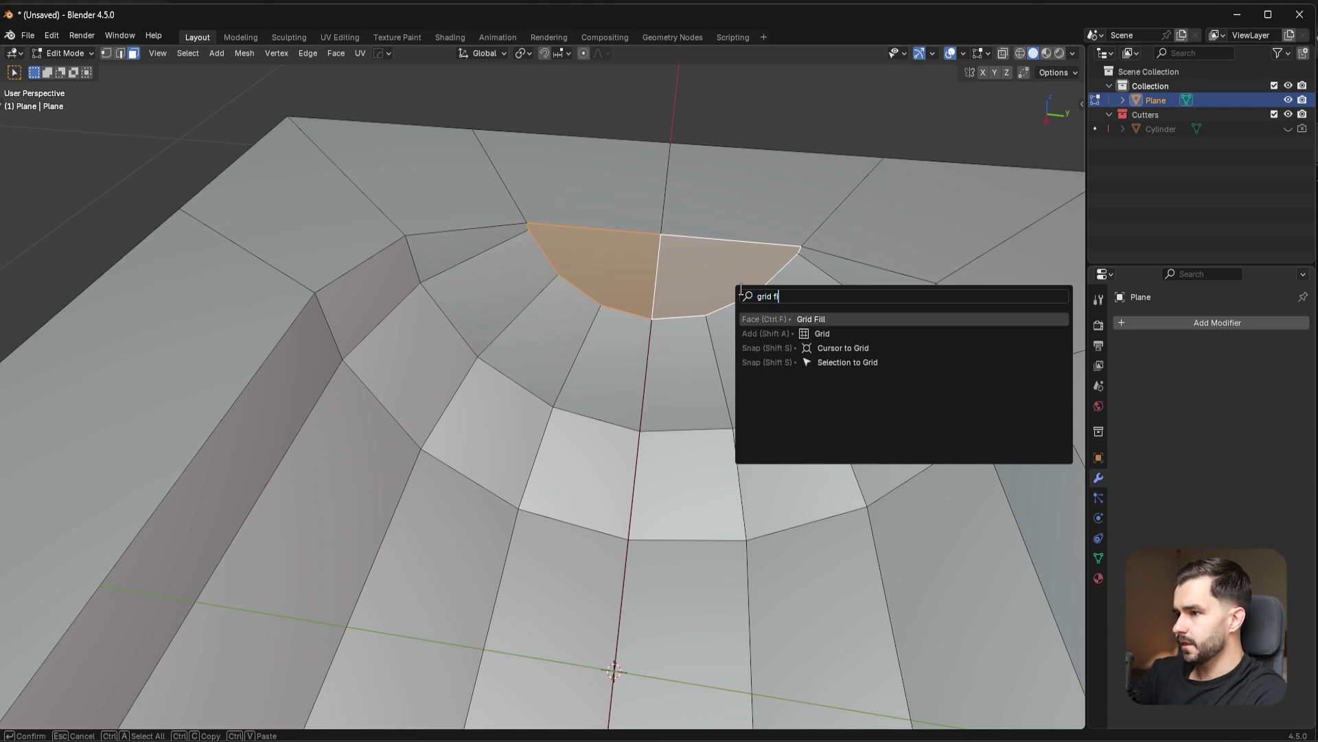
key(Return)
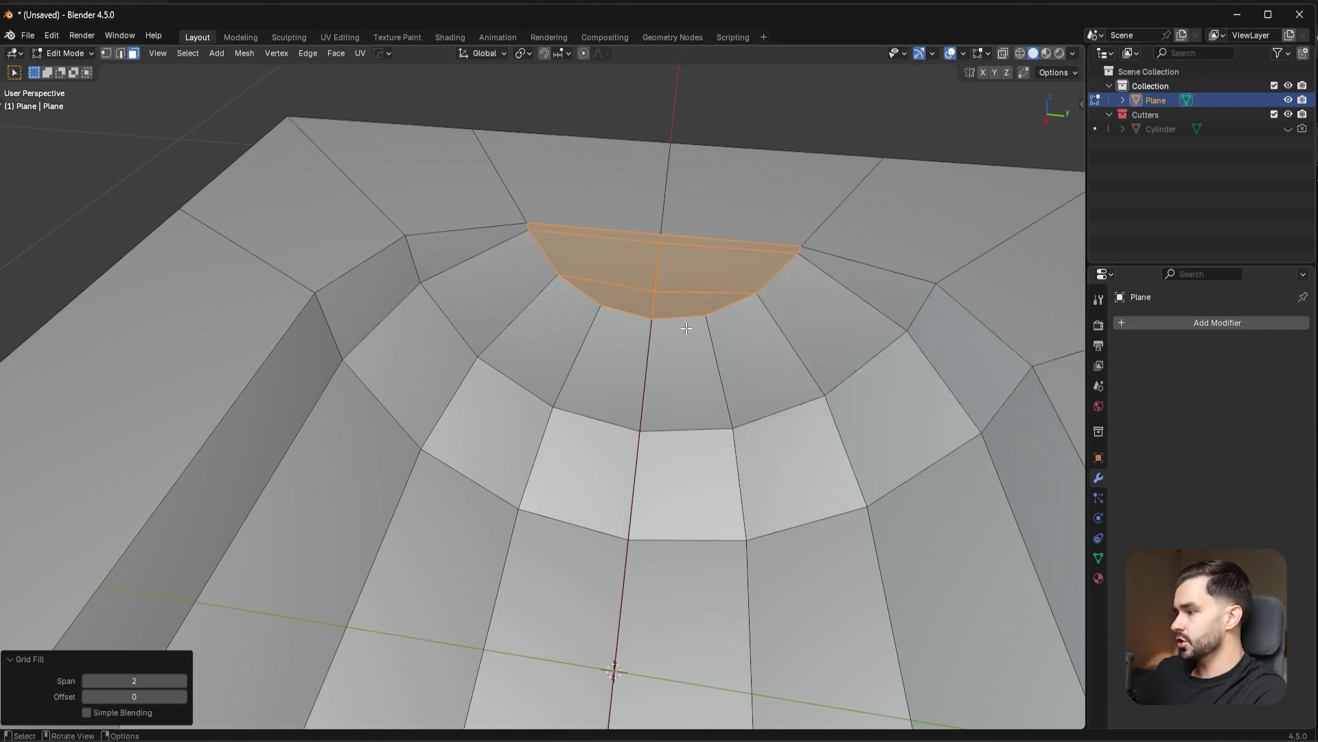
- Slide the grid fill's upper-row vertices away from the rim, the -Y one by a factor of 0.331 and the centre one by 0.221
middle_drag(686, 328, 727, 299)
shift+middle_drag(627, 359, 656, 338)
key(1)
click(414, 357)
key(g)
key(g)
click(423, 368)
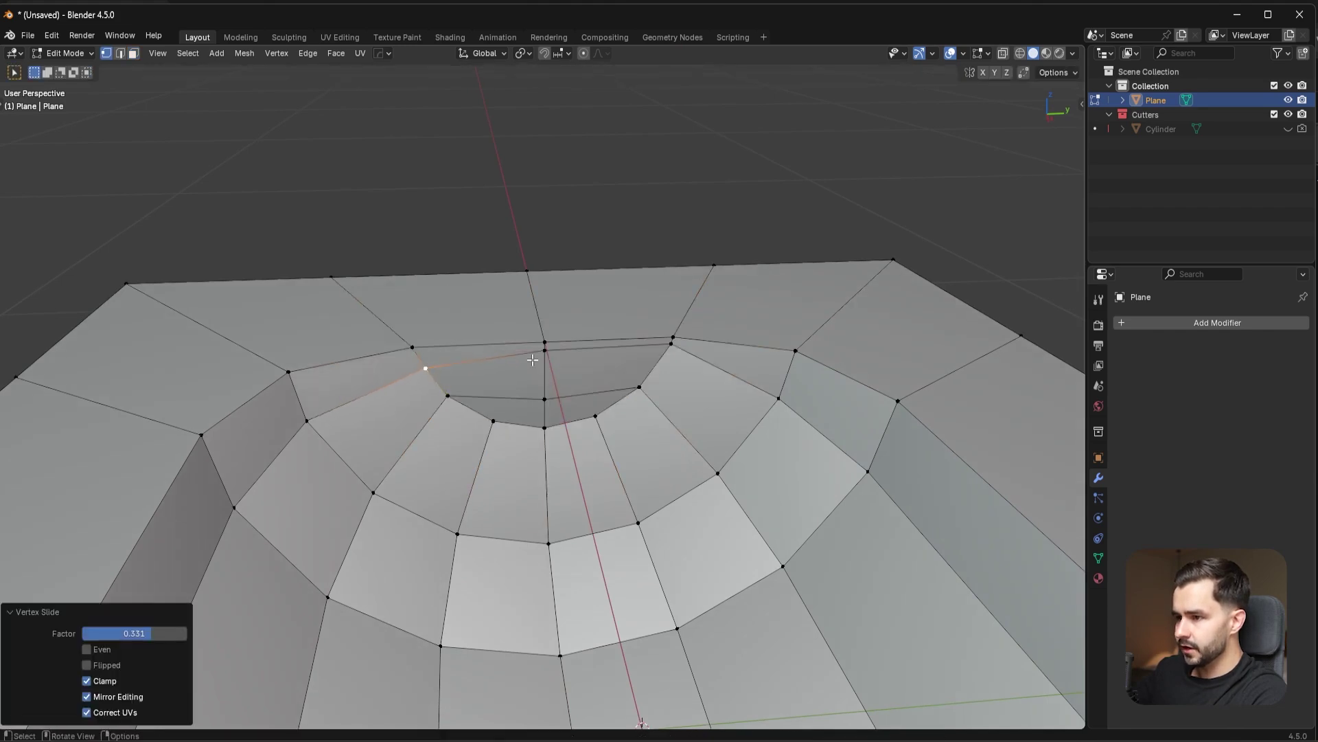
click(544, 342)
key(shift+v)
click(557, 371)
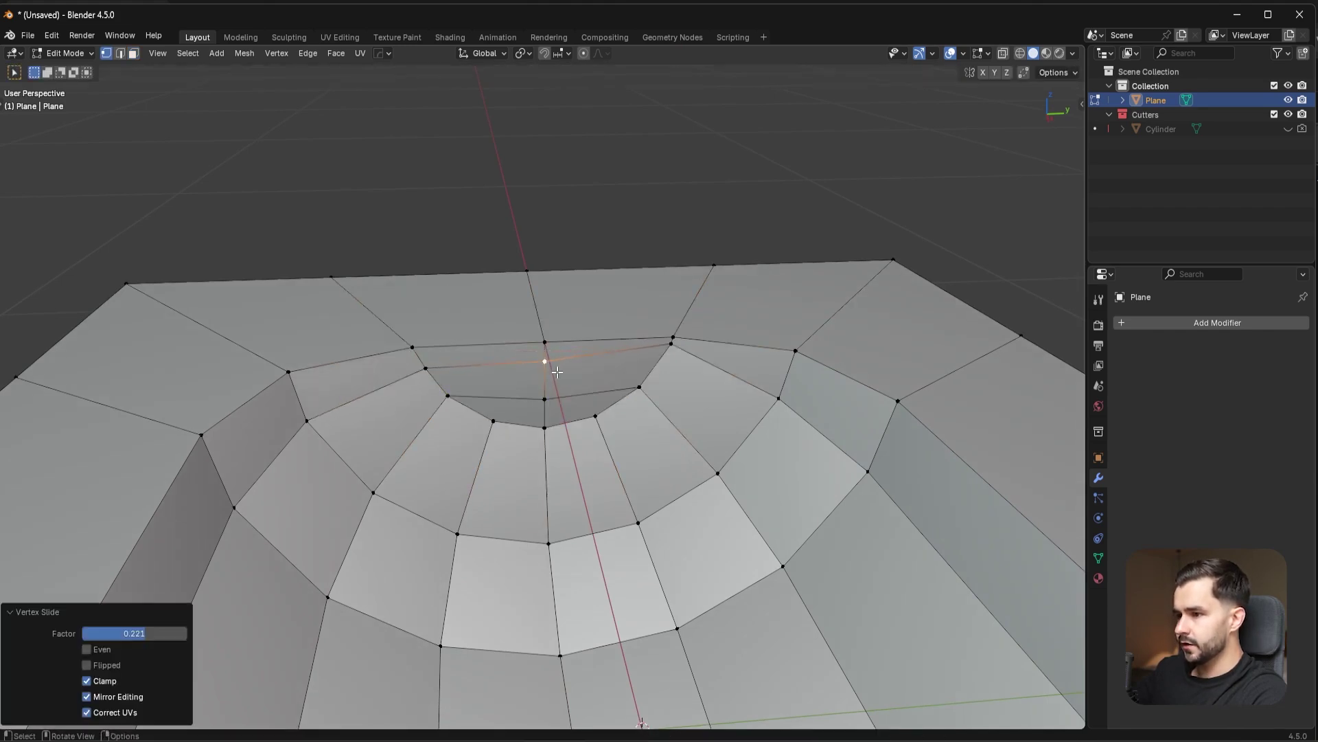
- Symmetrize the whole mesh from -Y to +Y to mirror the adjusted grid fill vertices
key(a)
click(244, 53)
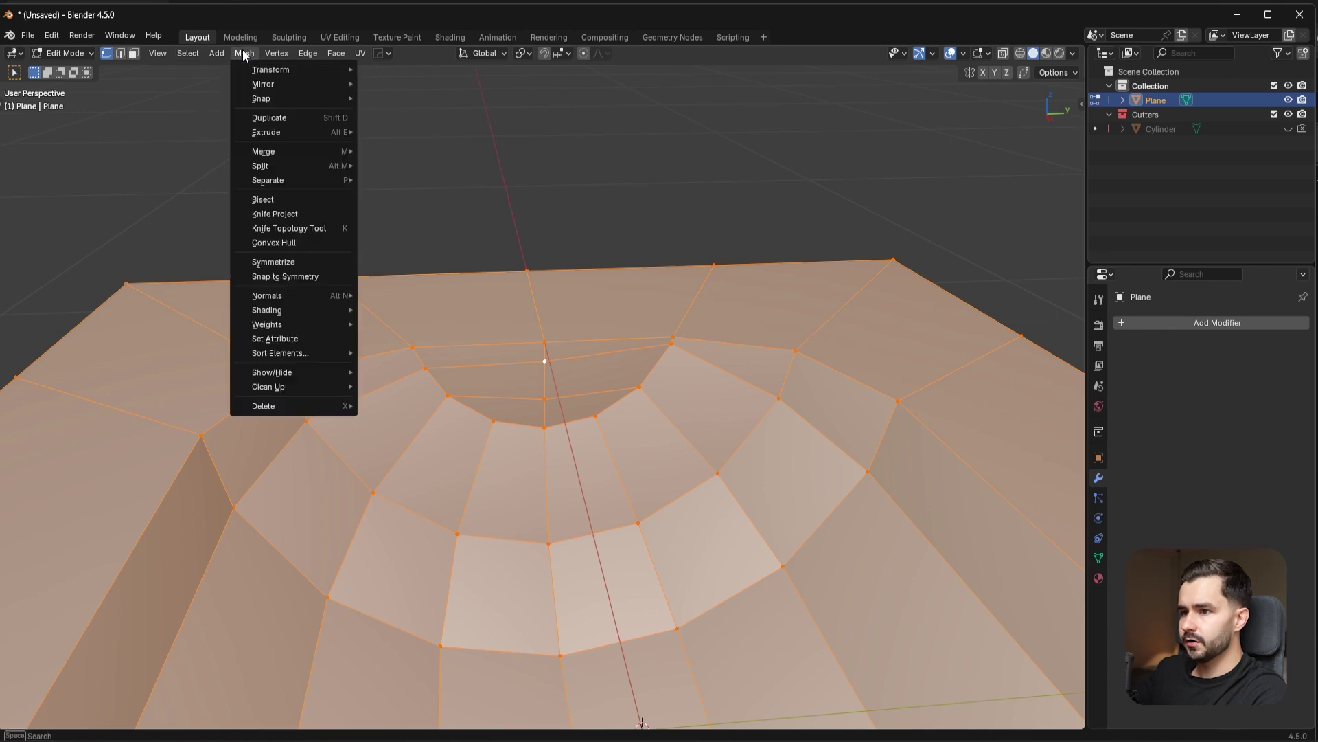
click(313, 261)
middle_drag(556, 414, 602, 494)
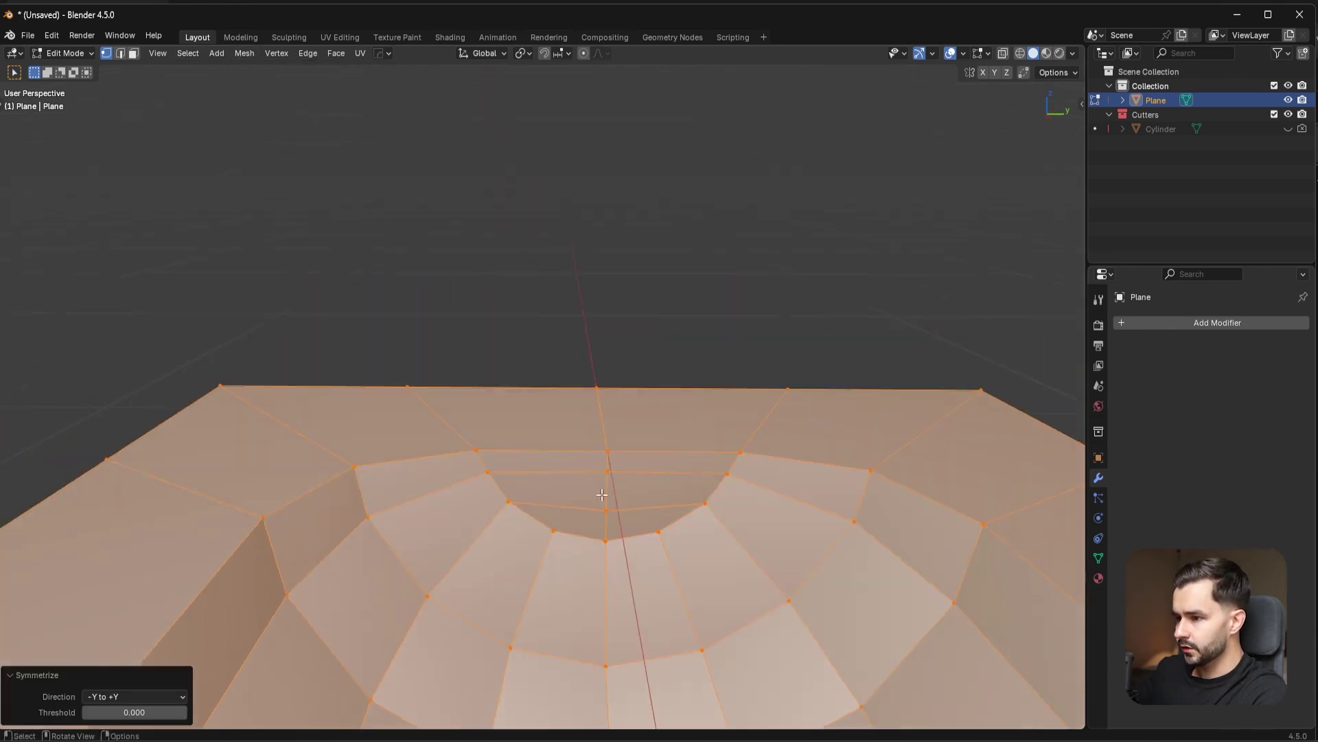
- Raise the grid fill's lower-row centre vertex about 0.013 m along Z
click(607, 508)
key(g)
key(z)
click(638, 465)
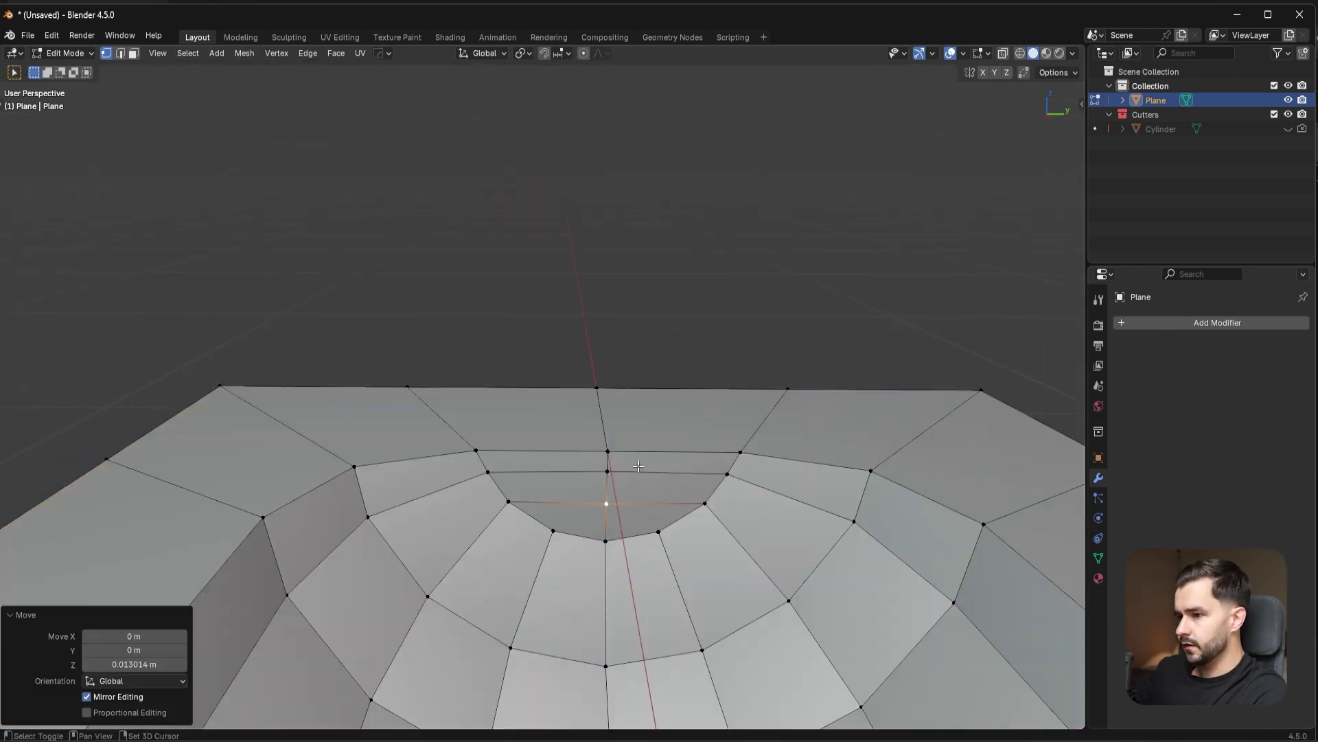
scroll(737, 464, down, 2)
key(alt+a)
- Add six evenly spaced loop cuts across the long straight section of the groove and its side borders
middle_drag(835, 462, 633, 491)
scroll(575, 504, down, 6)
shift+middle_drag(519, 516, 648, 390)
middle_drag(649, 390, 670, 410)
scroll(669, 409, up, 1)
key(ctrl+r)
scroll(584, 344, up, 4)
scroll(583, 344, up, 1)
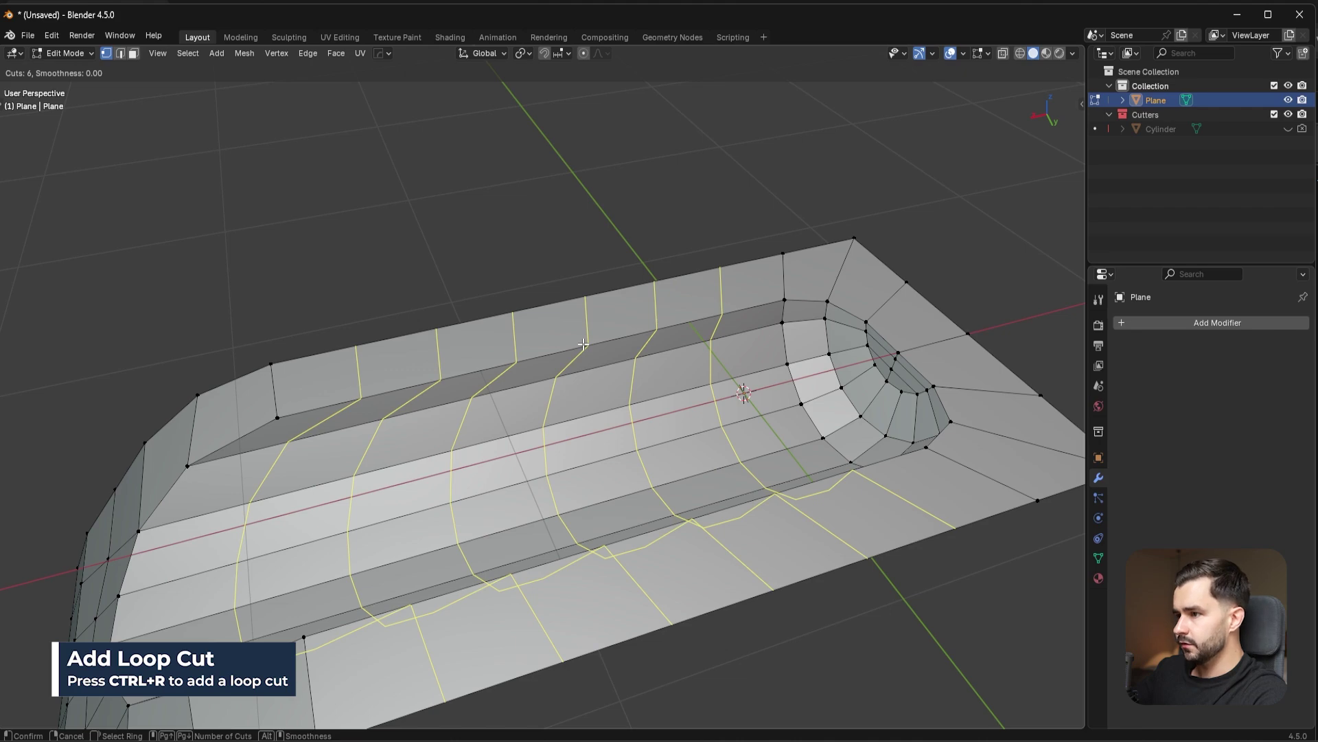
click(583, 344)
right_click(583, 343)
middle_drag(583, 343, 700, 377)
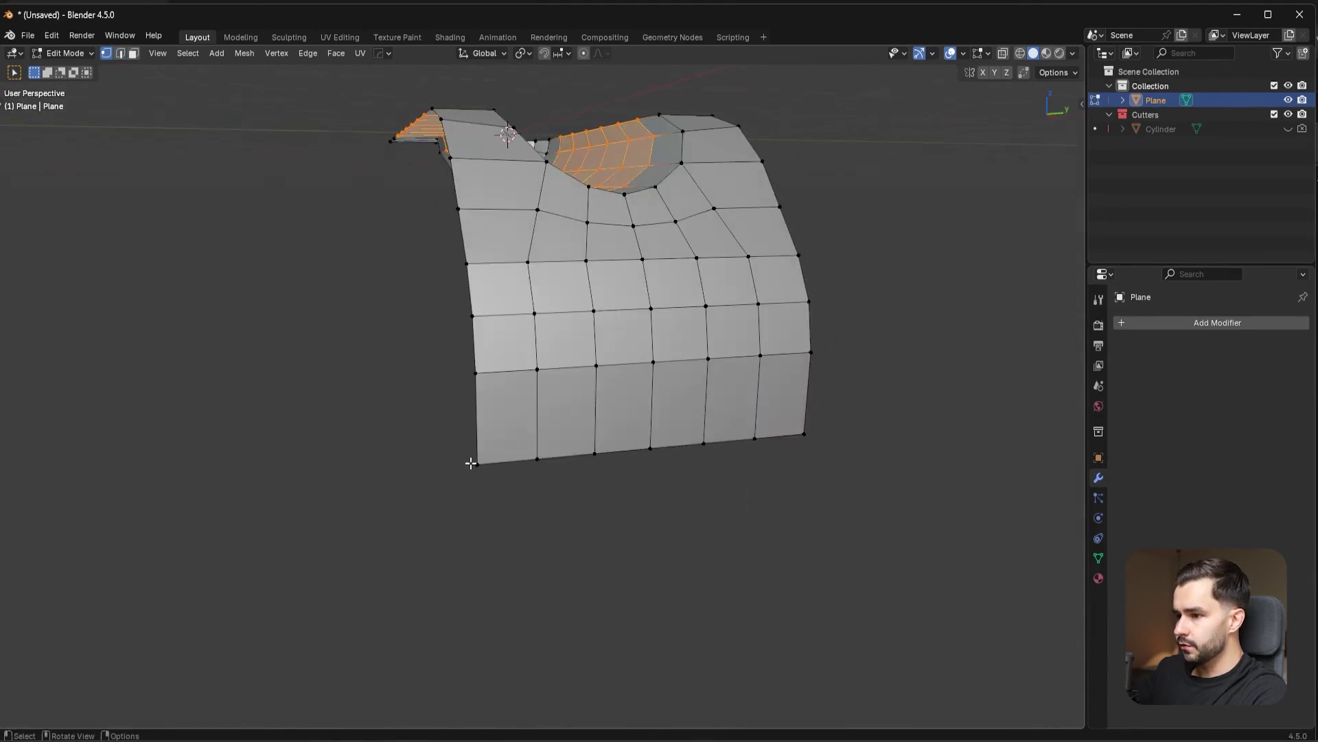
- Raise the row of vertices along the bent end's bottom edge slightly along Z
click(478, 465)
ctrl+click(805, 434)
key(g)
key(z)
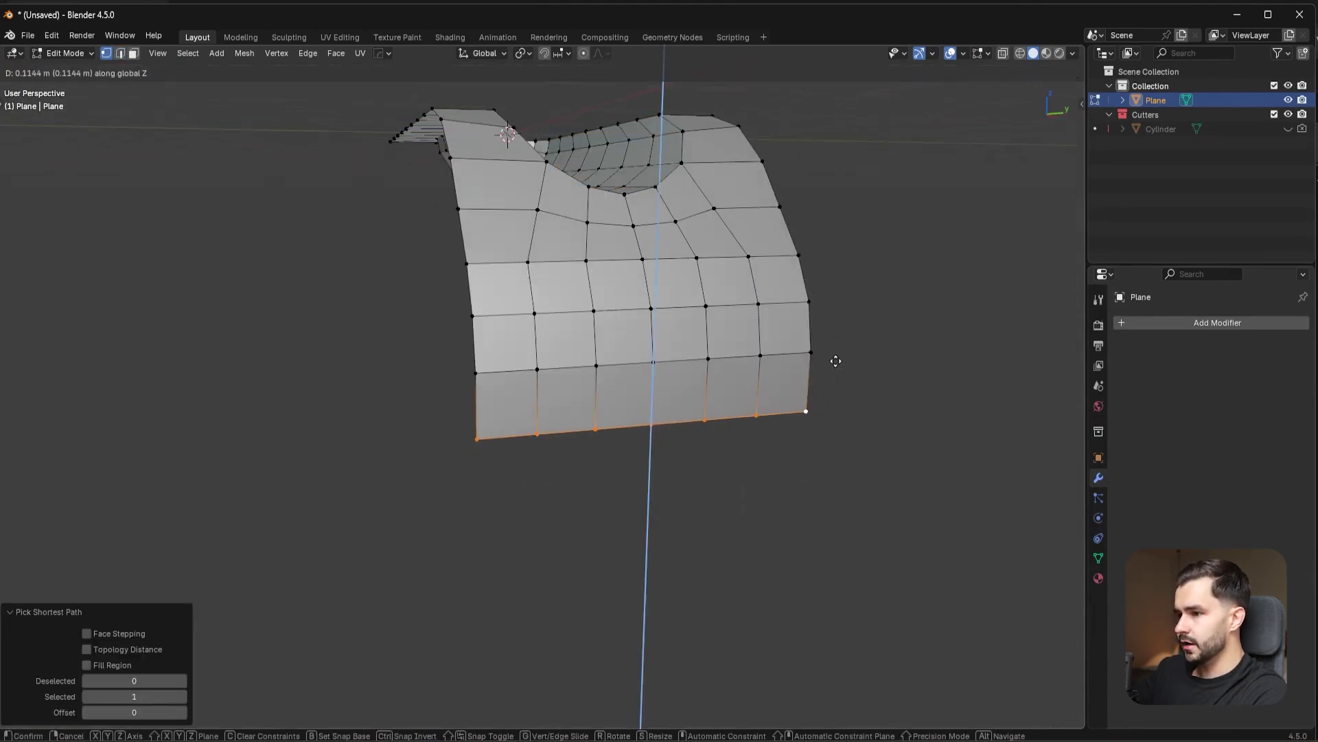
click(836, 371)
middle_drag(836, 371, 832, 248)
scroll(794, 294, up, 4)
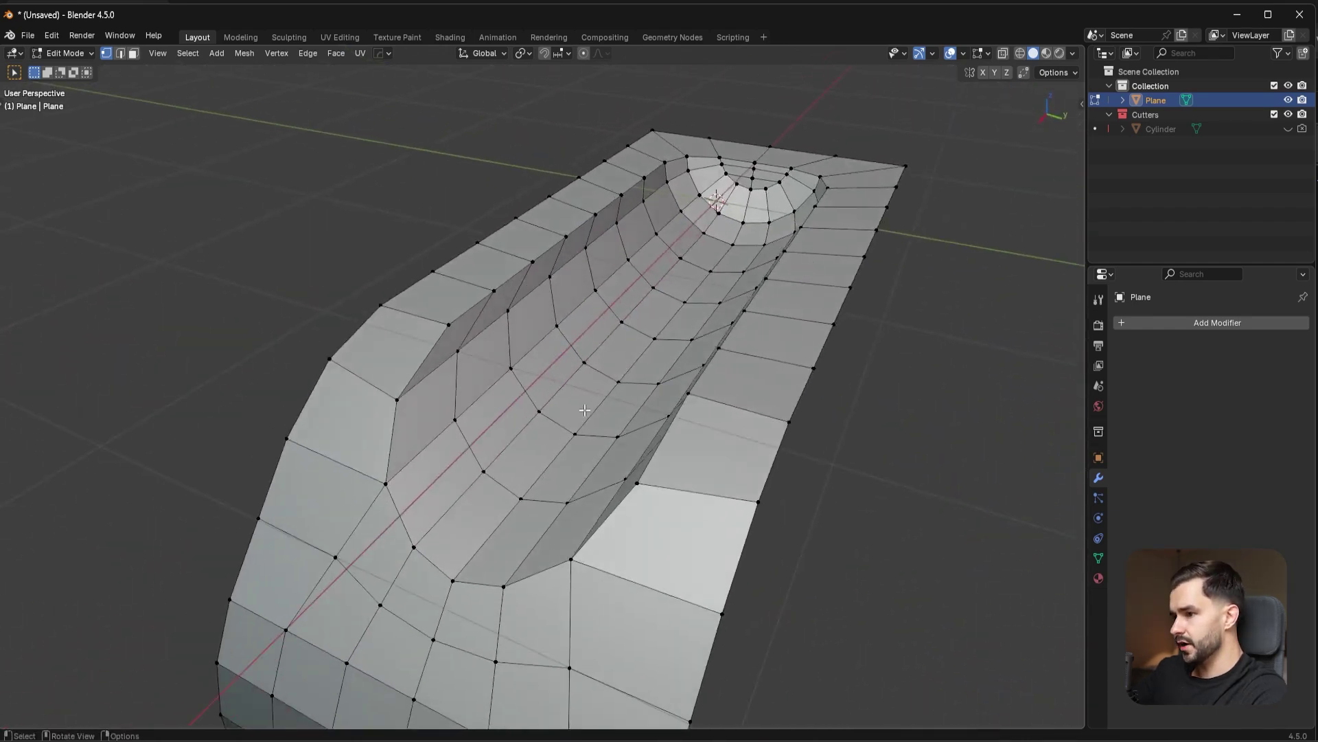
- Return to Object Mode and add a Subdivision modifier with 3 viewport levels to the strip
middle_drag(584, 410, 798, 395)
key(Tab)
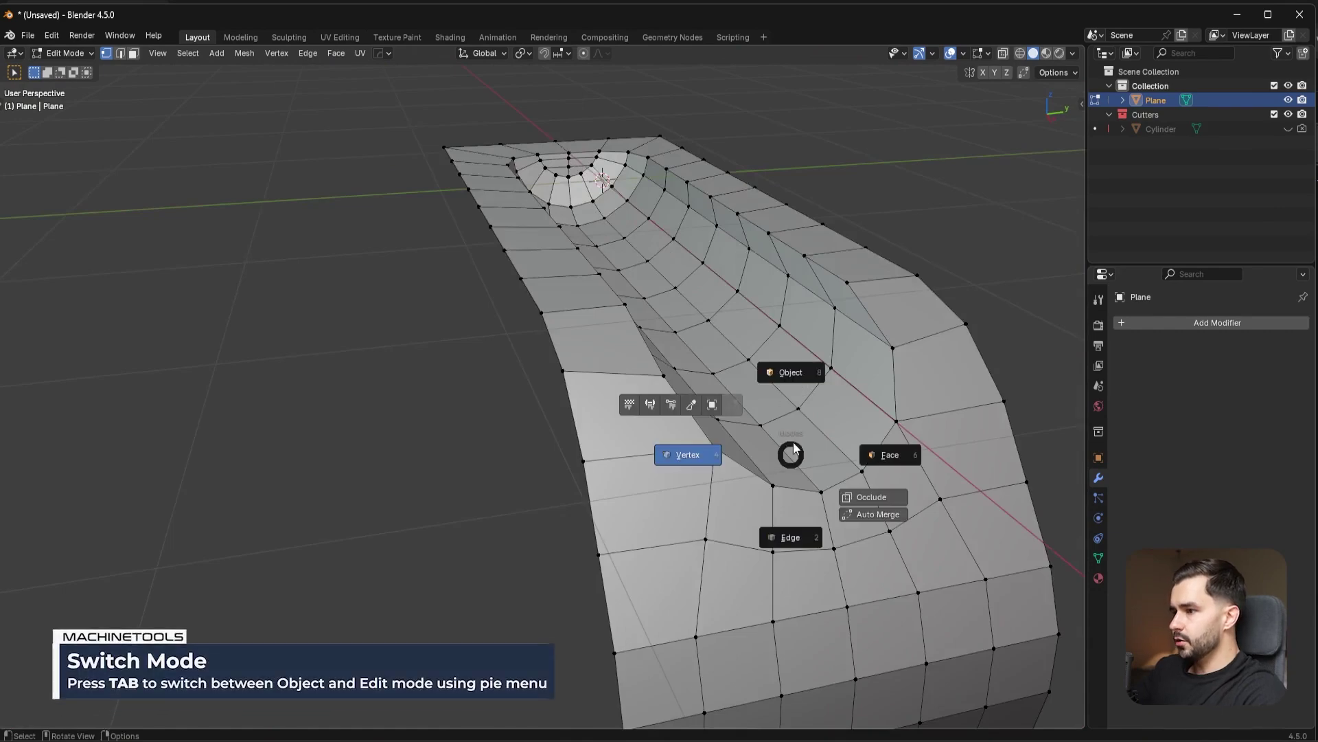
click(791, 371)
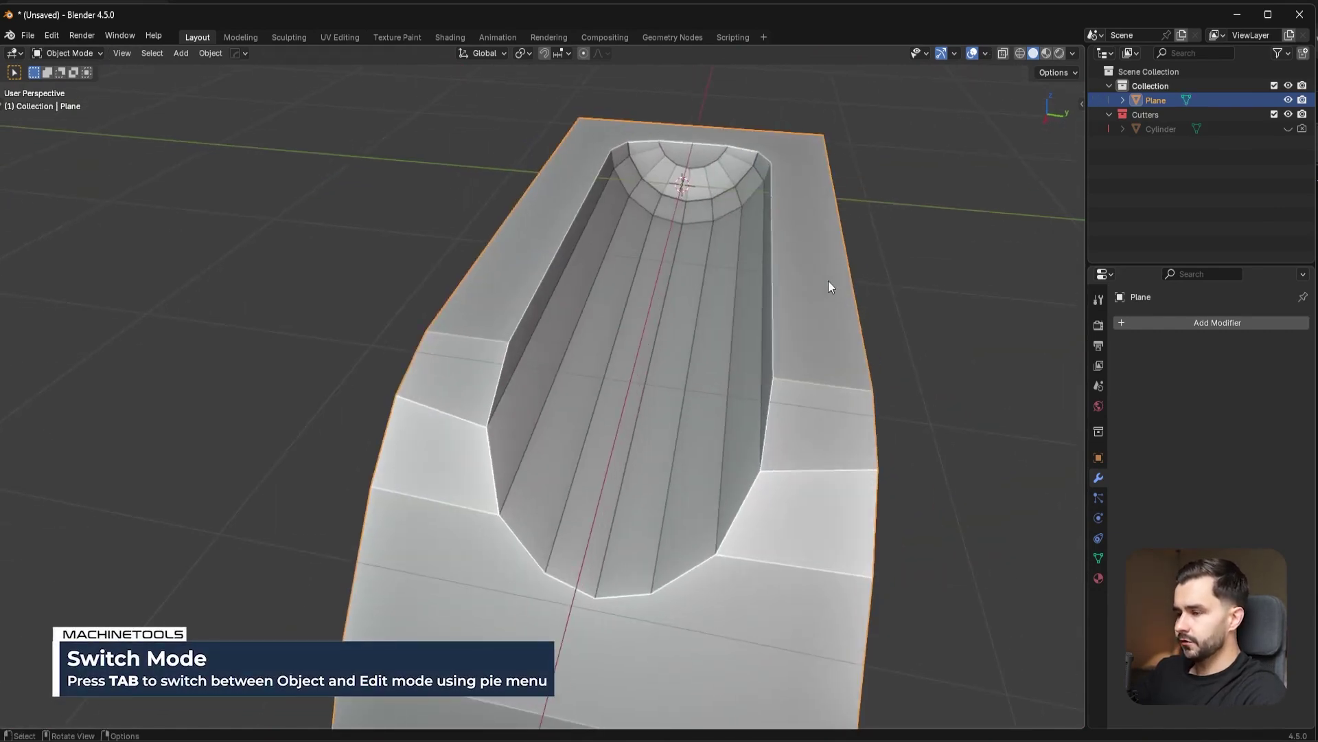
key(ctrl+1)
key(ctrl+3)
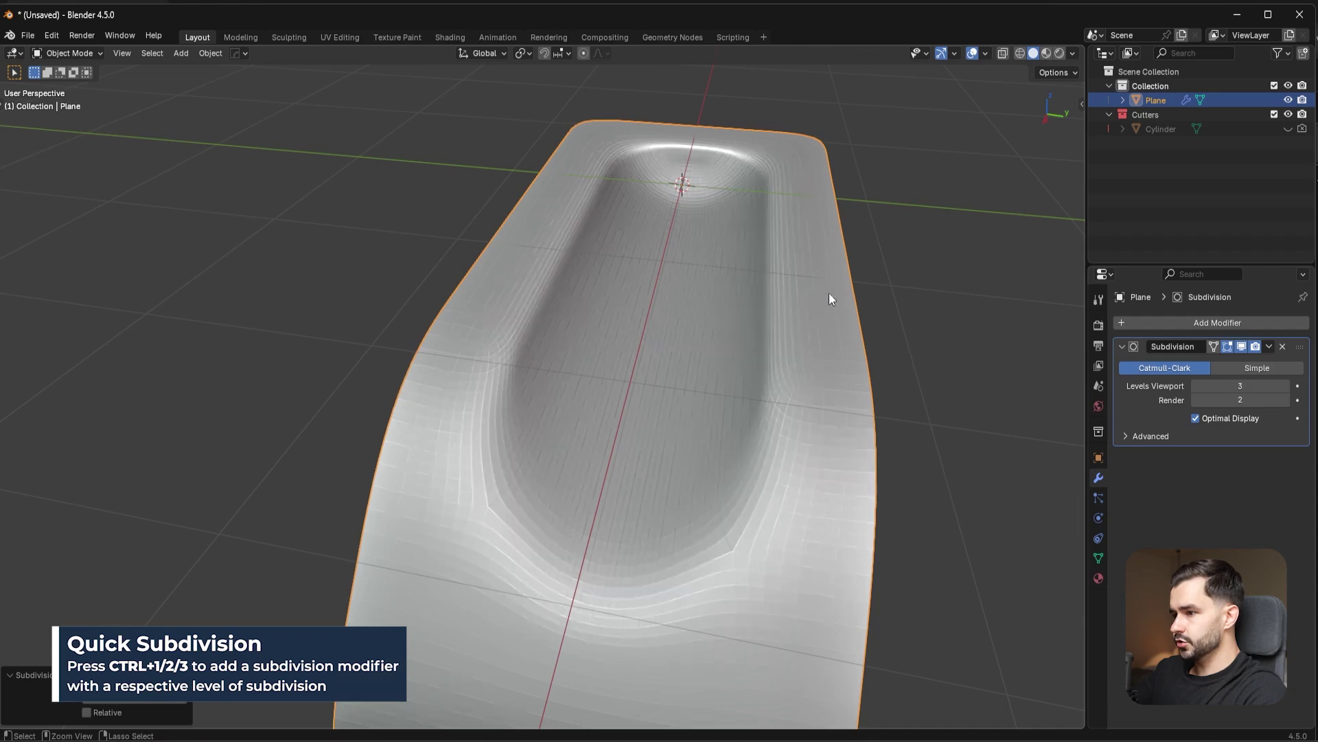
- Check the subdivided groove in Edit Mode and Object Mode, and remove the Subdivision modifier
key(Tab)
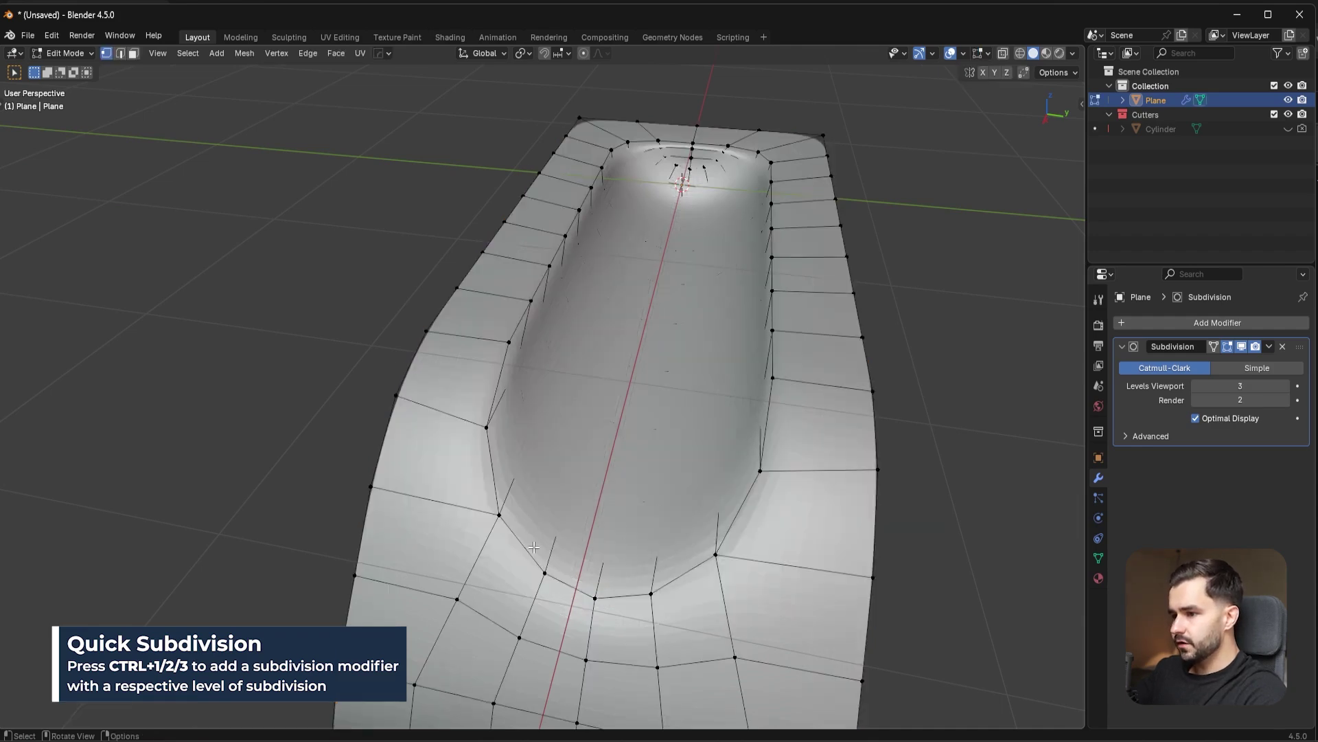
middle_drag(534, 548, 495, 536)
key(Tab)
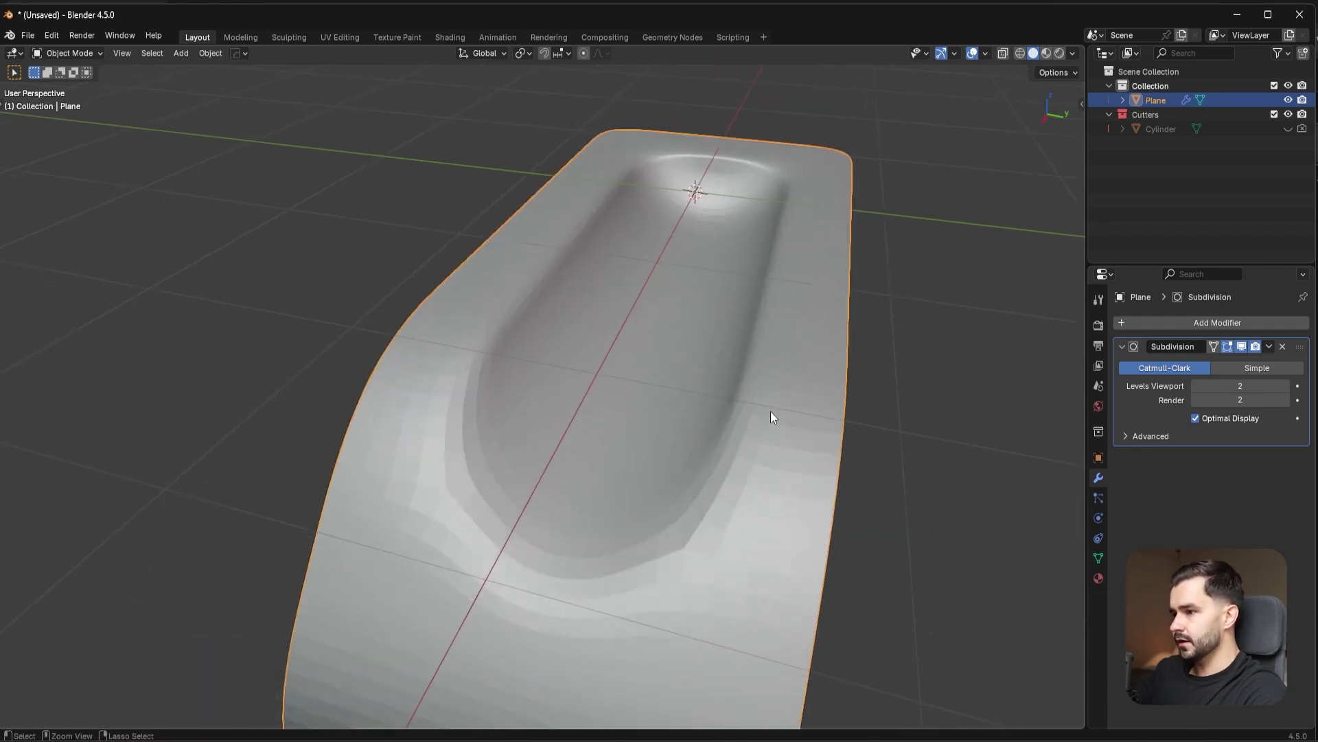
key(ctrl+0)
key(Tab)
middle_drag(773, 412, 686, 338)
key(Tab)
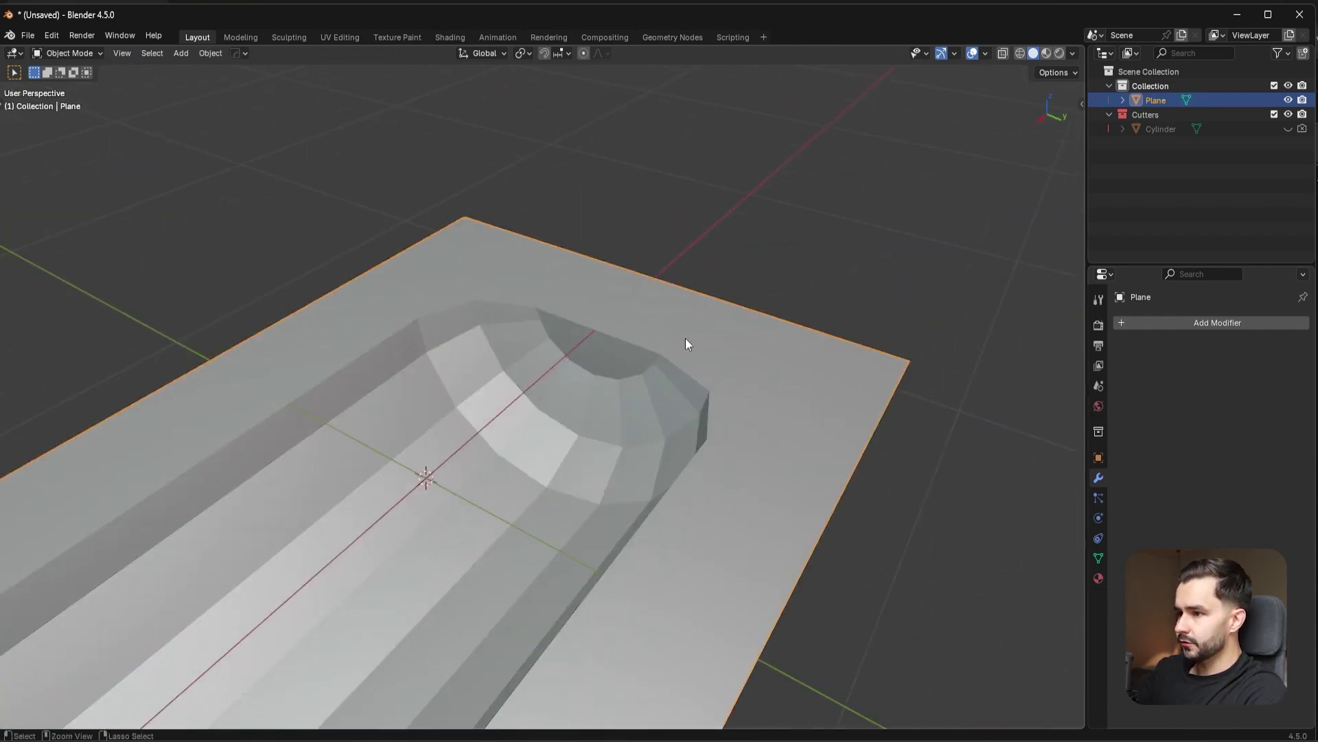
- Add a Subdivision modifier with 3 viewport levels and turn off its display in Edit Mode
key(ctrl+2)
scroll(687, 350, up, 3)
key(ctrl+3)
key(Tab)
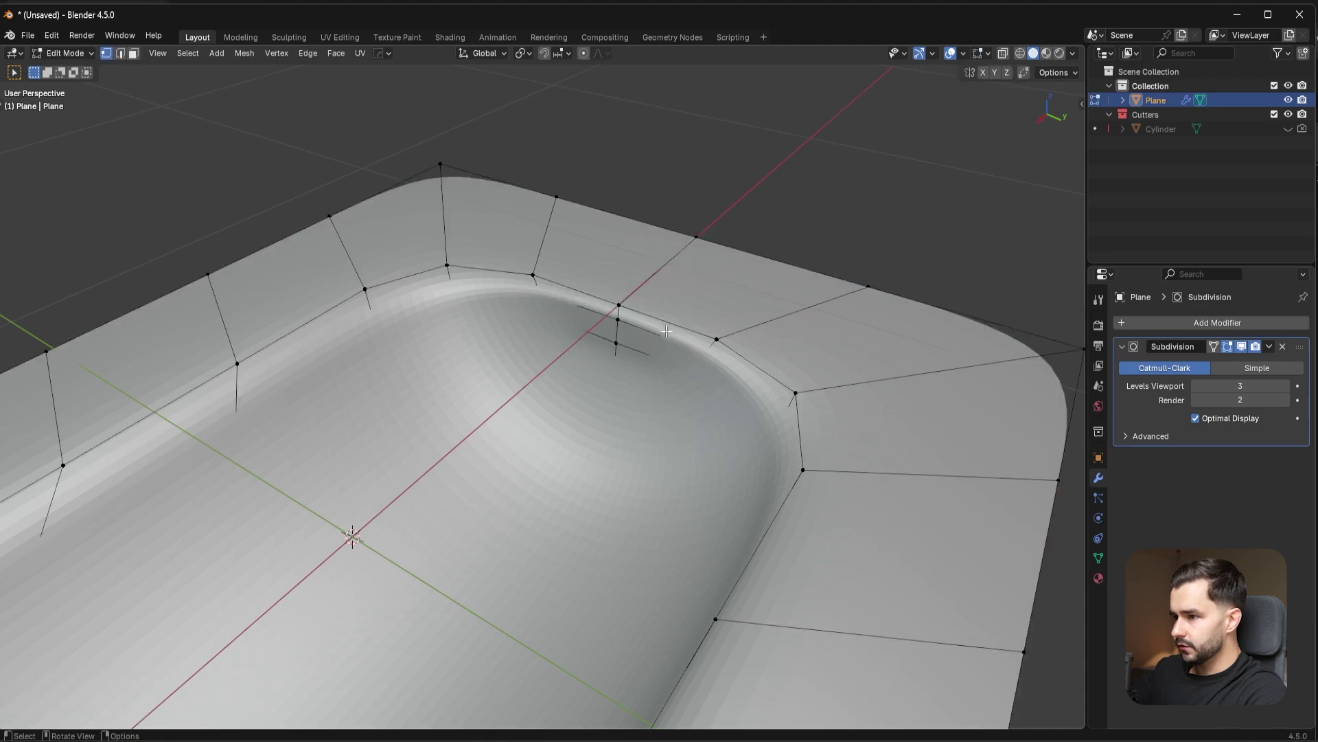
middle_drag(661, 333, 604, 375)
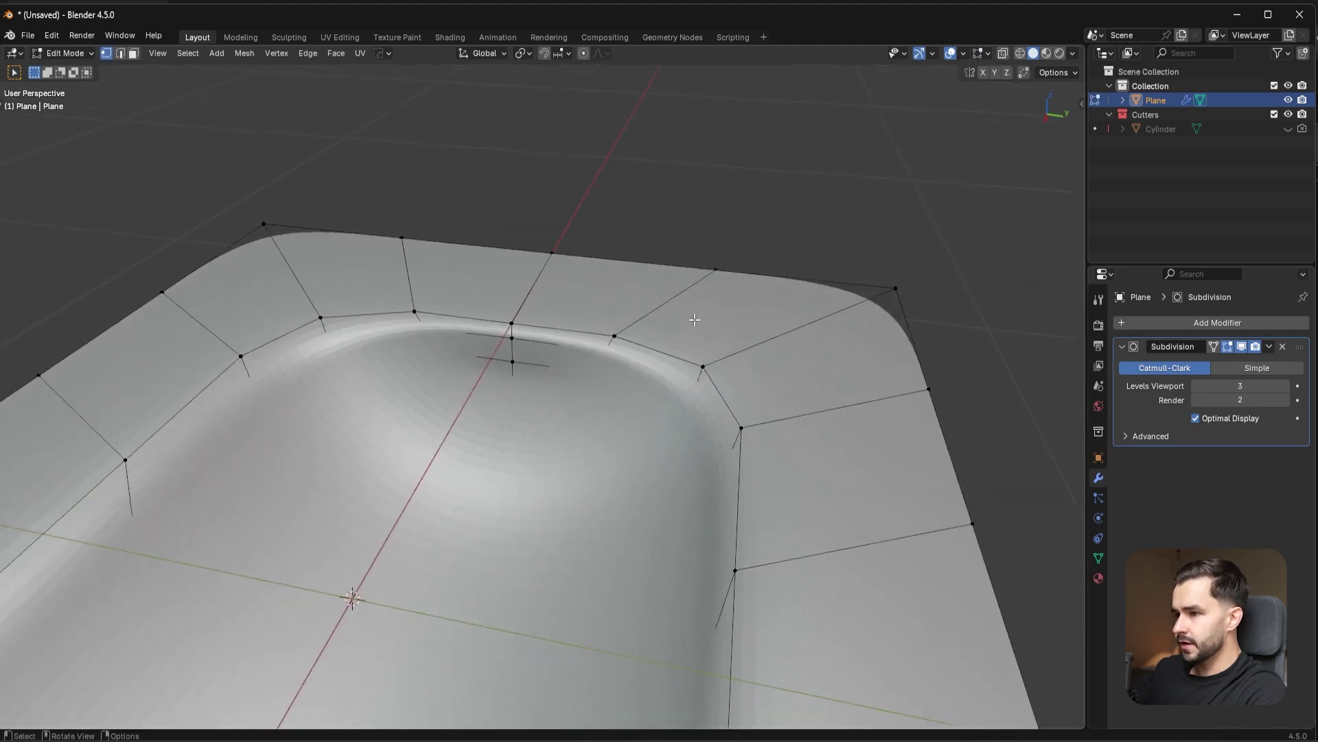
middle_drag(694, 319, 588, 350)
click(1216, 347)
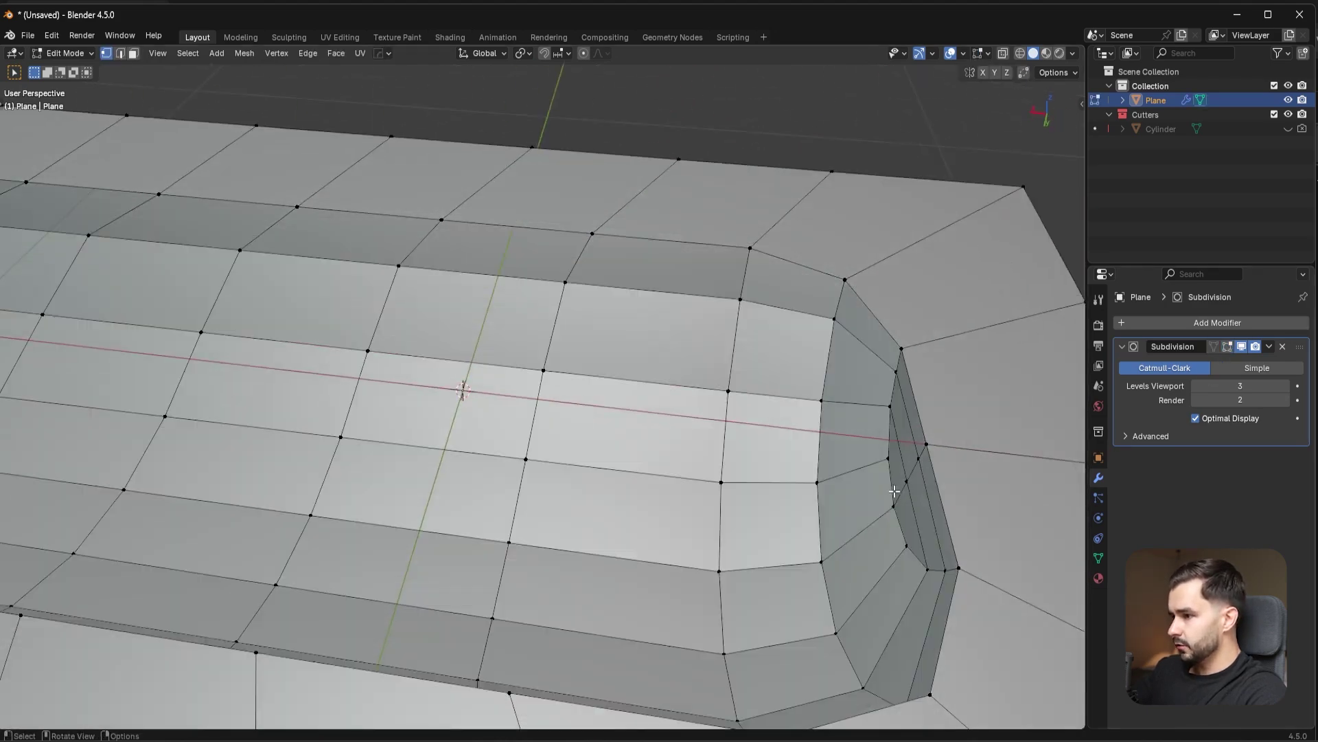
- Move the rounded end's rim centre vertex and the centre vertices just below it by -0.02106 m along X
middle_drag(913, 426, 891, 447)
key(ctrl+r)
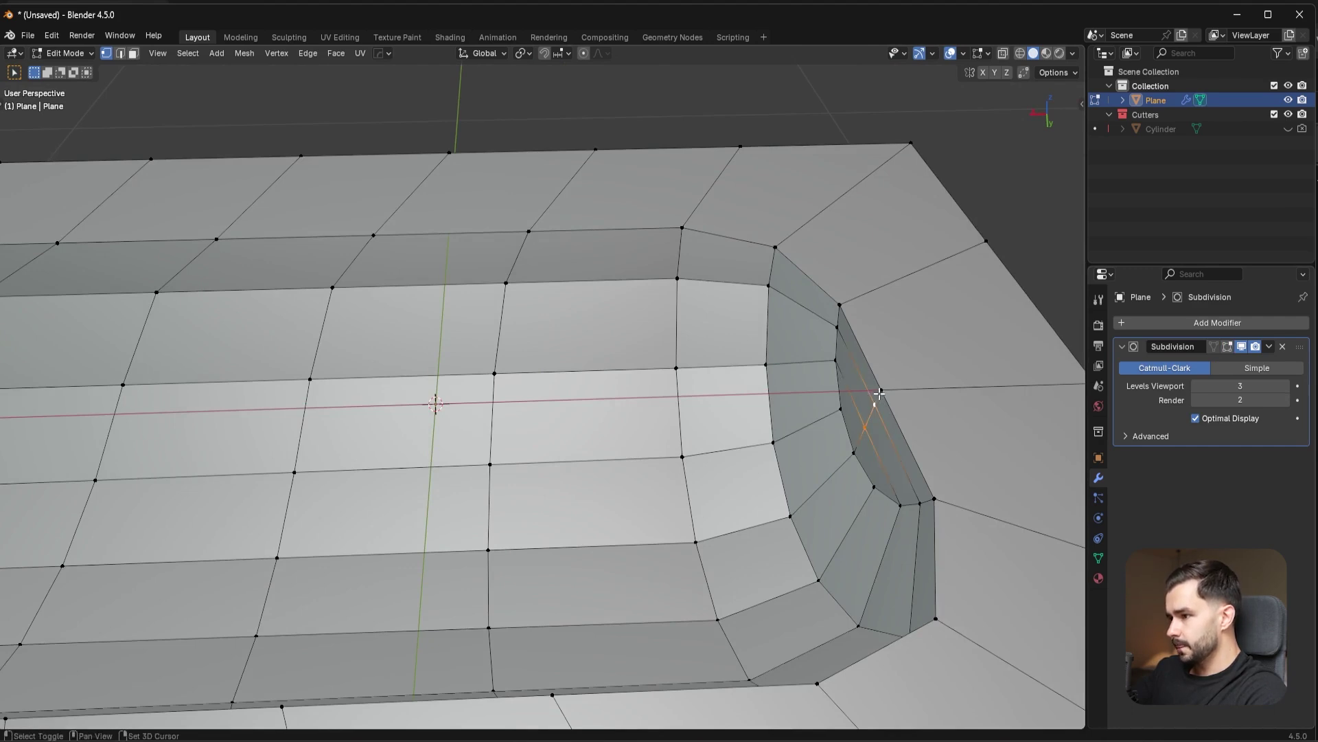
click(880, 393)
key(g)
key(x)
click(933, 393)
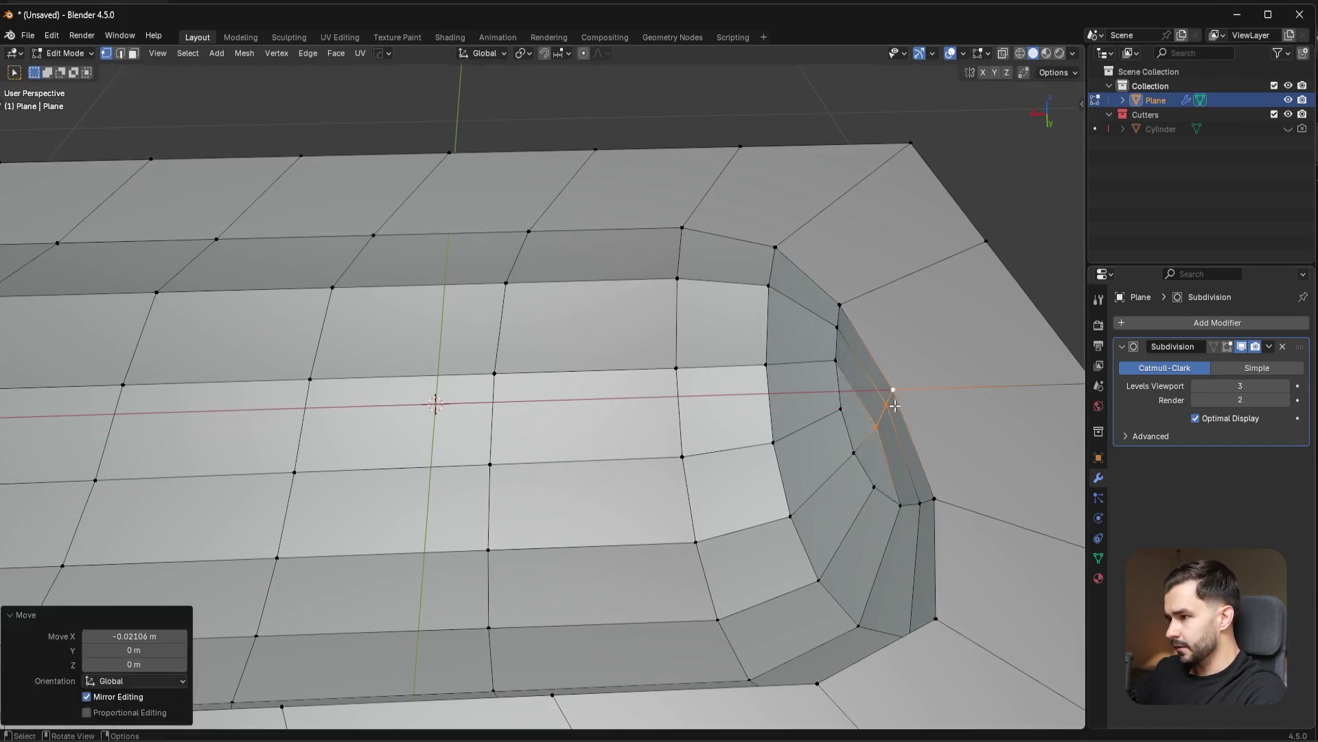
- Move the rim centre vertex and the one below it by -0.012433 m along X, and the rim vertex alone by another -0.013435 m
click(888, 402)
shift+click(893, 391)
key(shift+g)
key(g)
key(x)
click(899, 392)
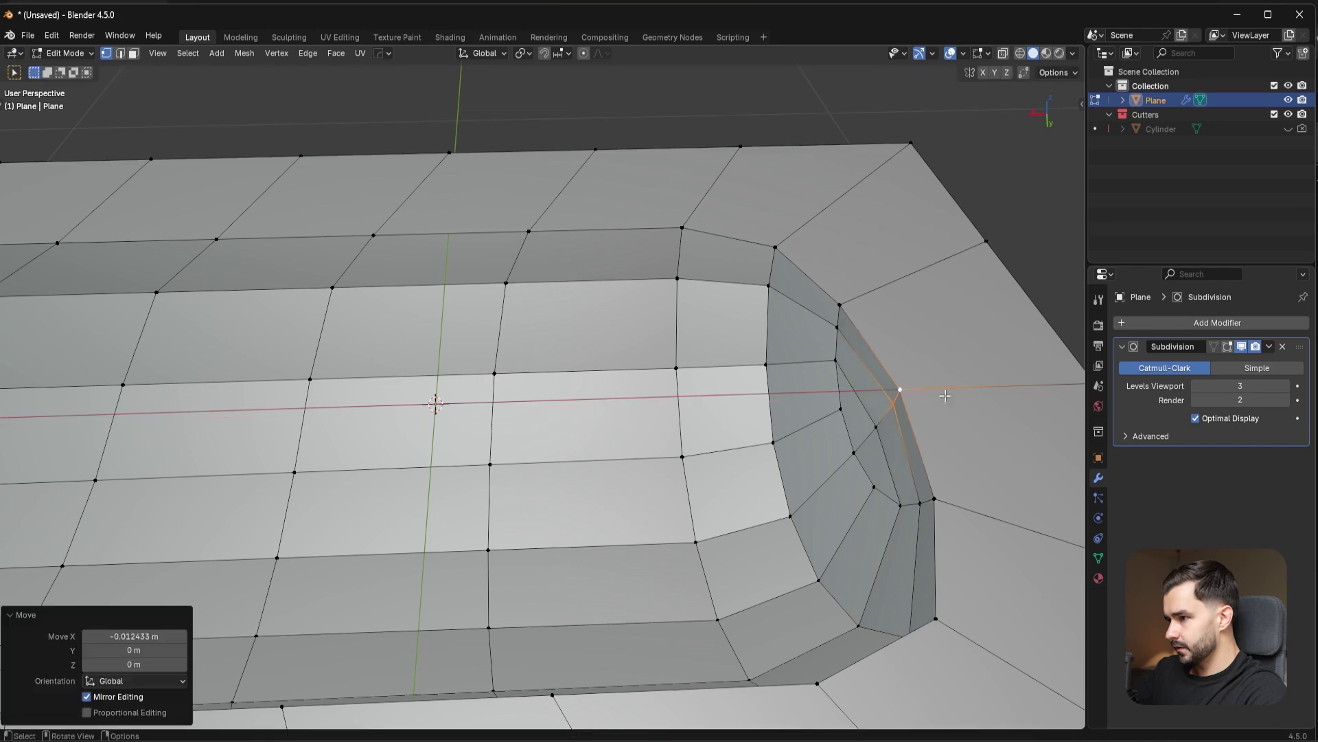
key(g)
key(x)
click(913, 386)
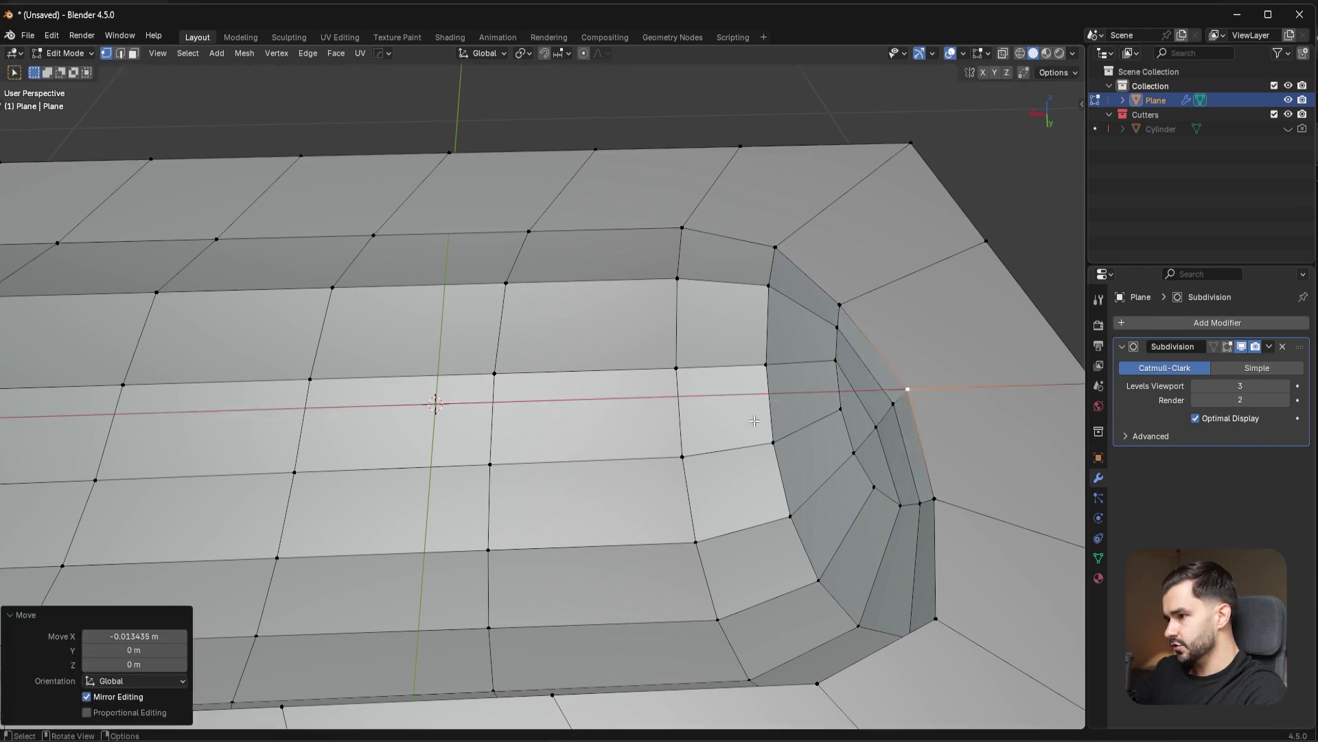
- Examine the smoothed rounded end in Object Mode at subdivision levels 1, 2 and 3
middle_drag(753, 421, 839, 400)
key(Tab)
middle_drag(834, 464, 810, 481)
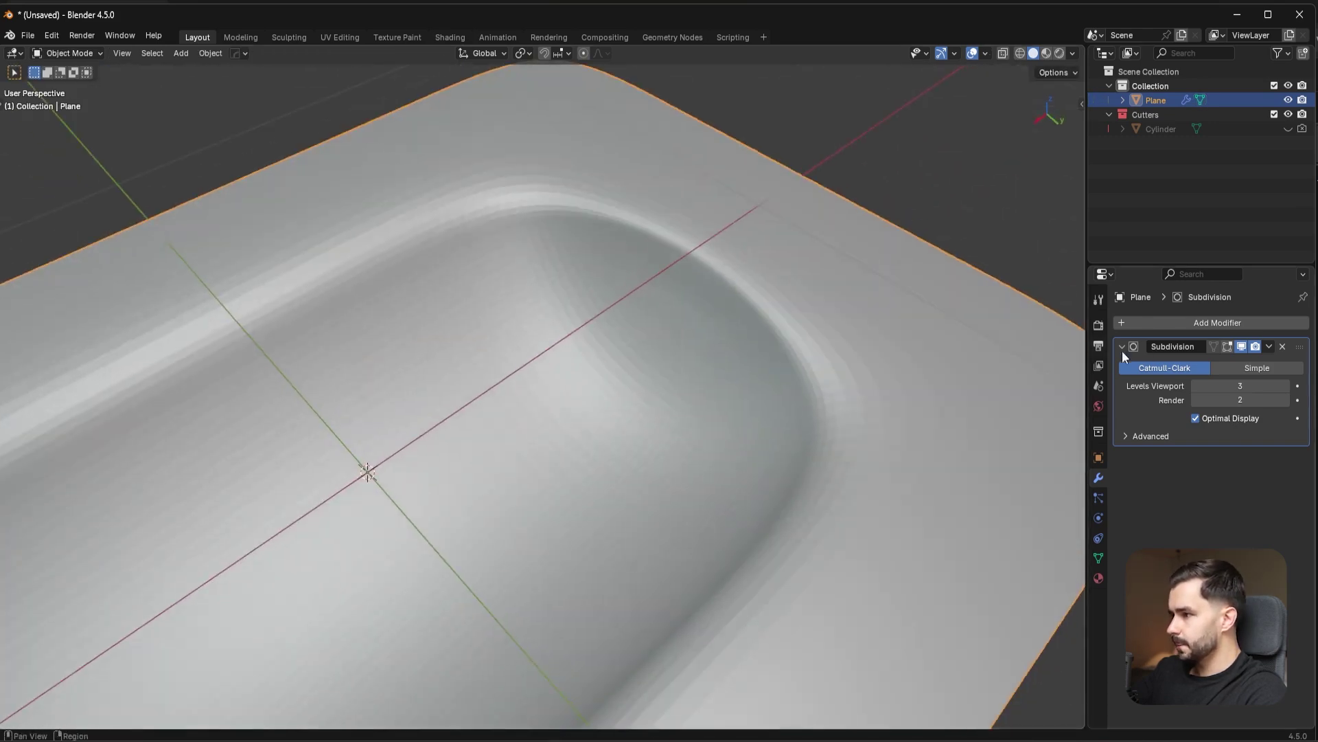
key(ctrl+1)
key(ctrl+2)
key(ctrl+3)
middle_drag(805, 323, 632, 362)
- Switch to edge selection in Edit Mode and select all sharp edges at 30° sharpness
key(Tab)
key(ctrl+Tab)
click(639, 378)
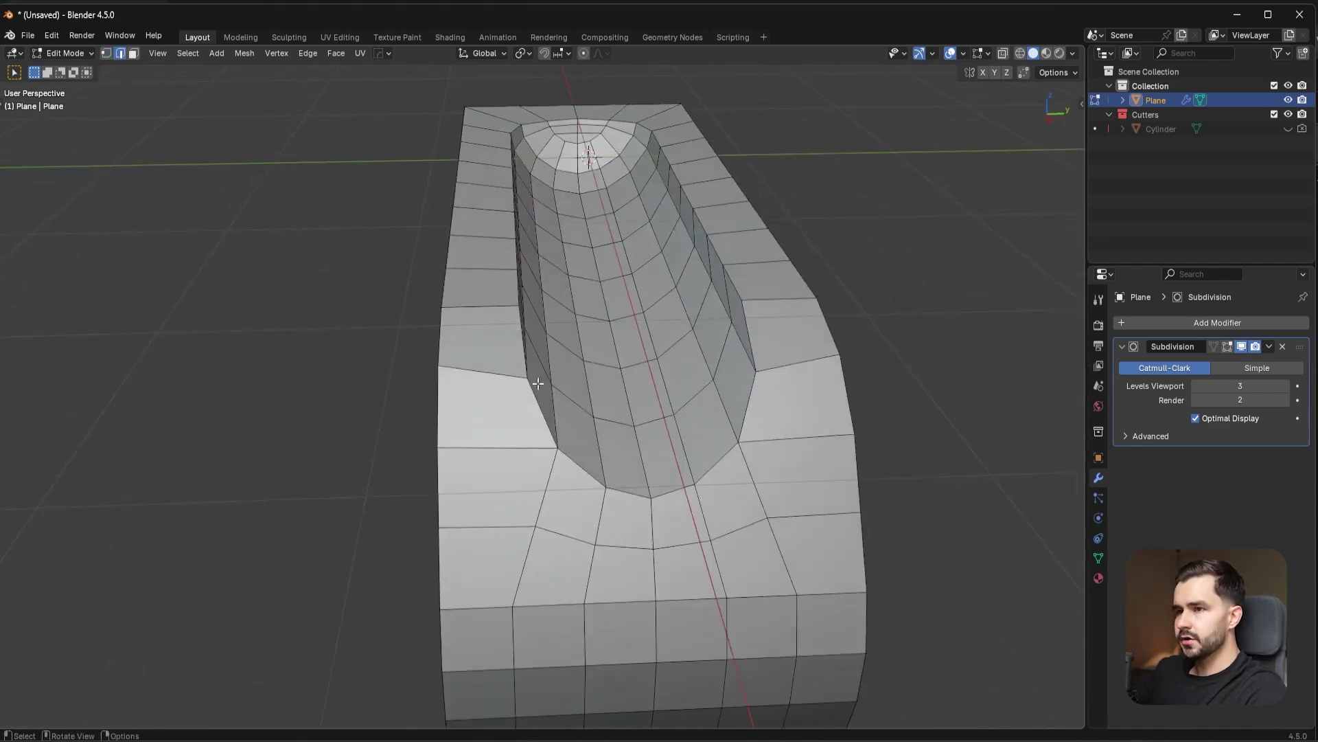
click(182, 53)
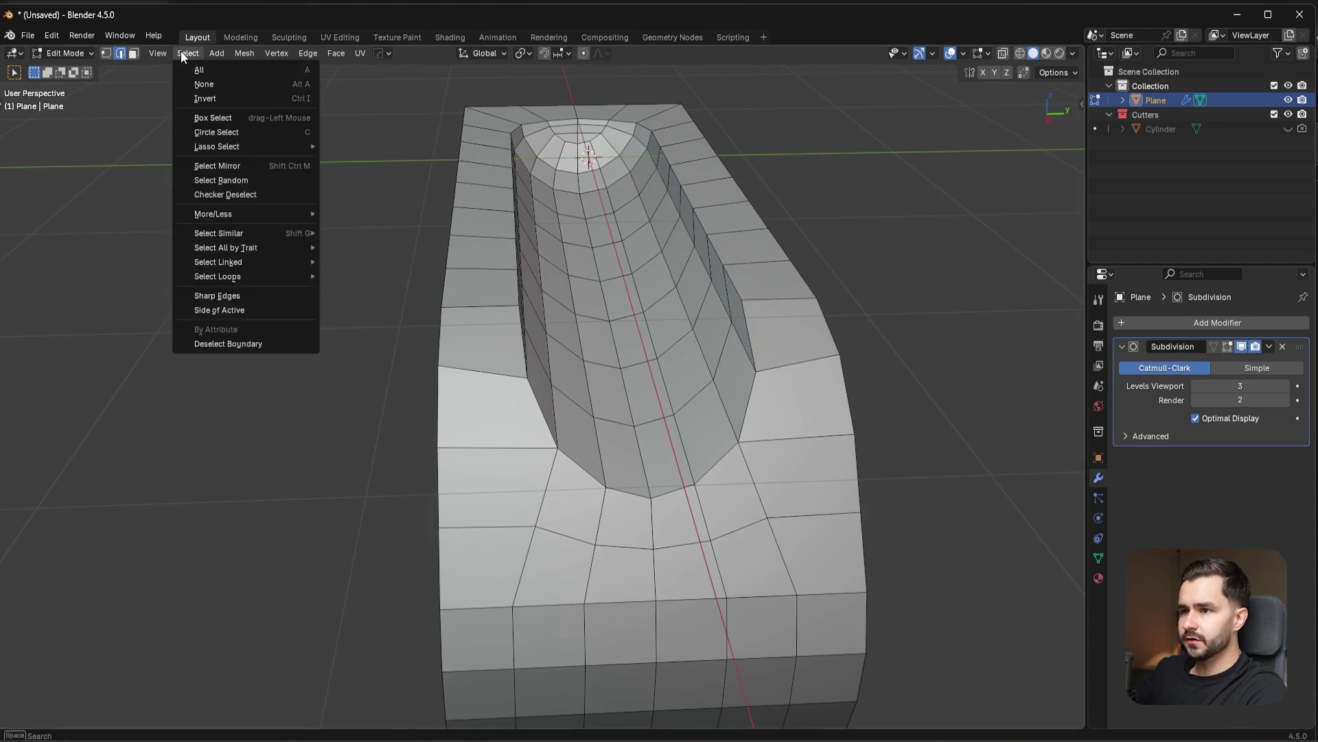
click(267, 295)
- Deselect the edge loop crossing inside the groove's rounded end, keeping only the rim loop selected
middle_drag(683, 355, 744, 474)
scroll(744, 473, up, 7)
middle_drag(906, 412, 851, 386)
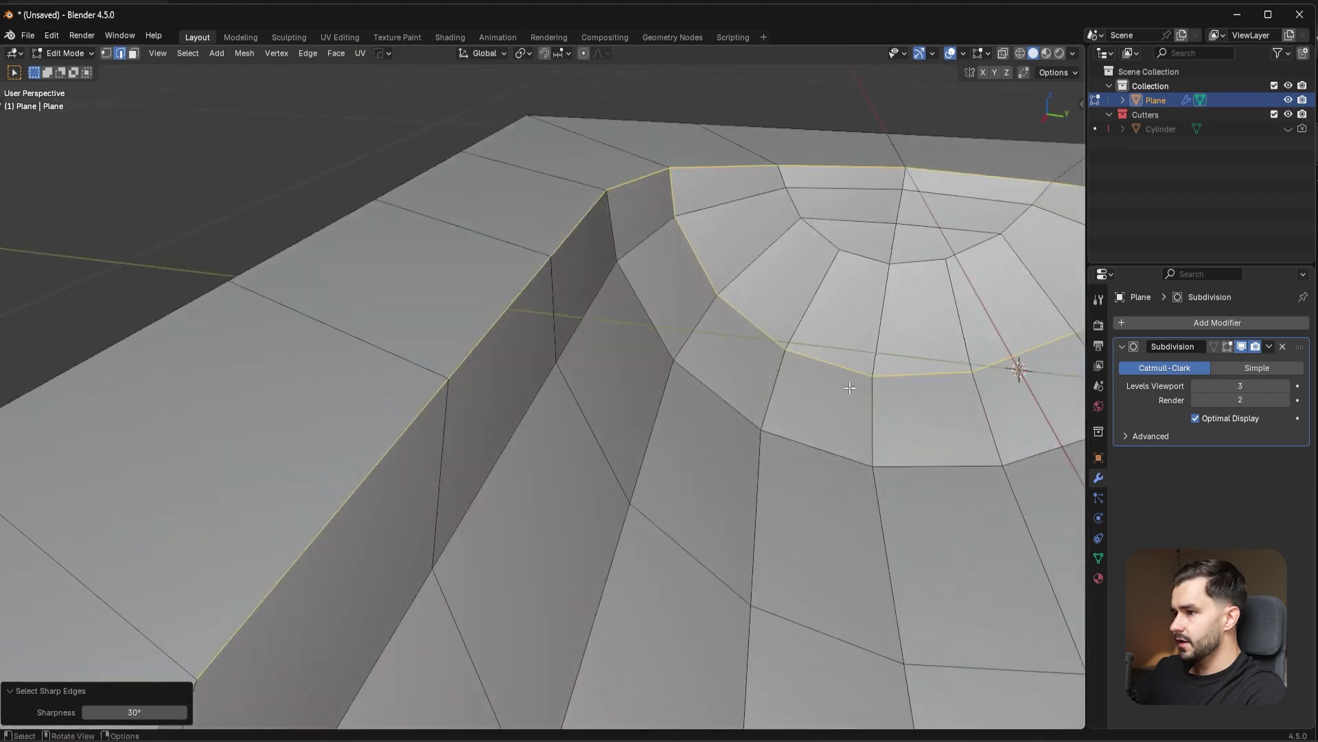
mouse_move(756, 389)
middle_down()
mouse_move(729, 391)
mouse_move(765, 382)
middle_up()
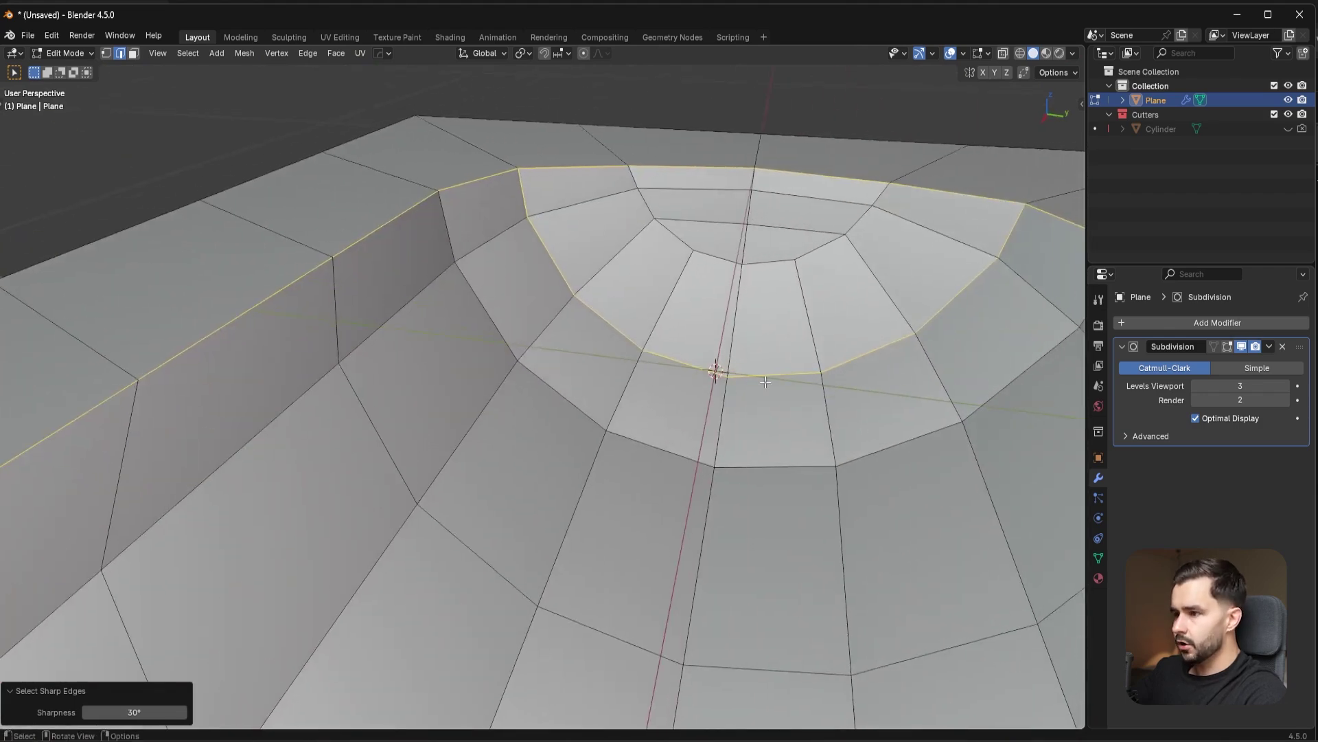
alt+shift+click(565, 270)
scroll(859, 376, down, 8)
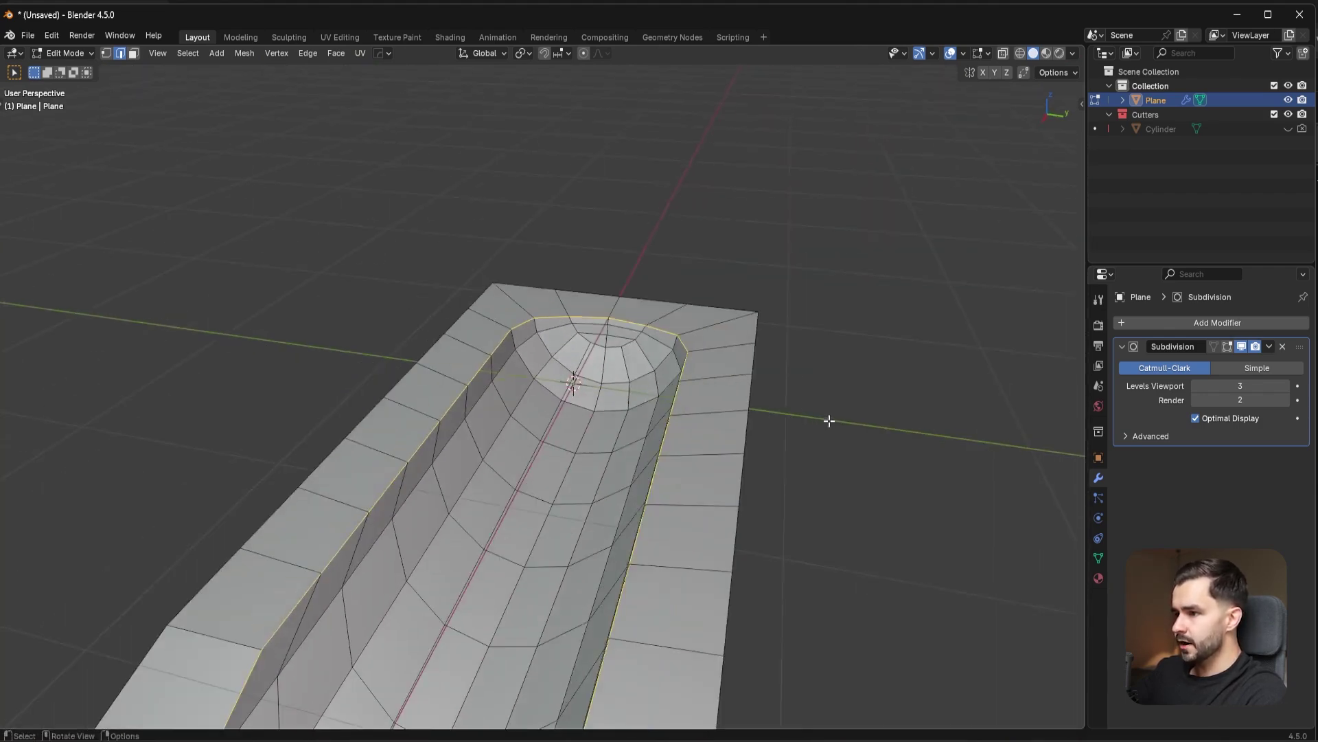
shift+middle_drag(738, 501, 850, 310)
middle_drag(845, 479, 982, 529)
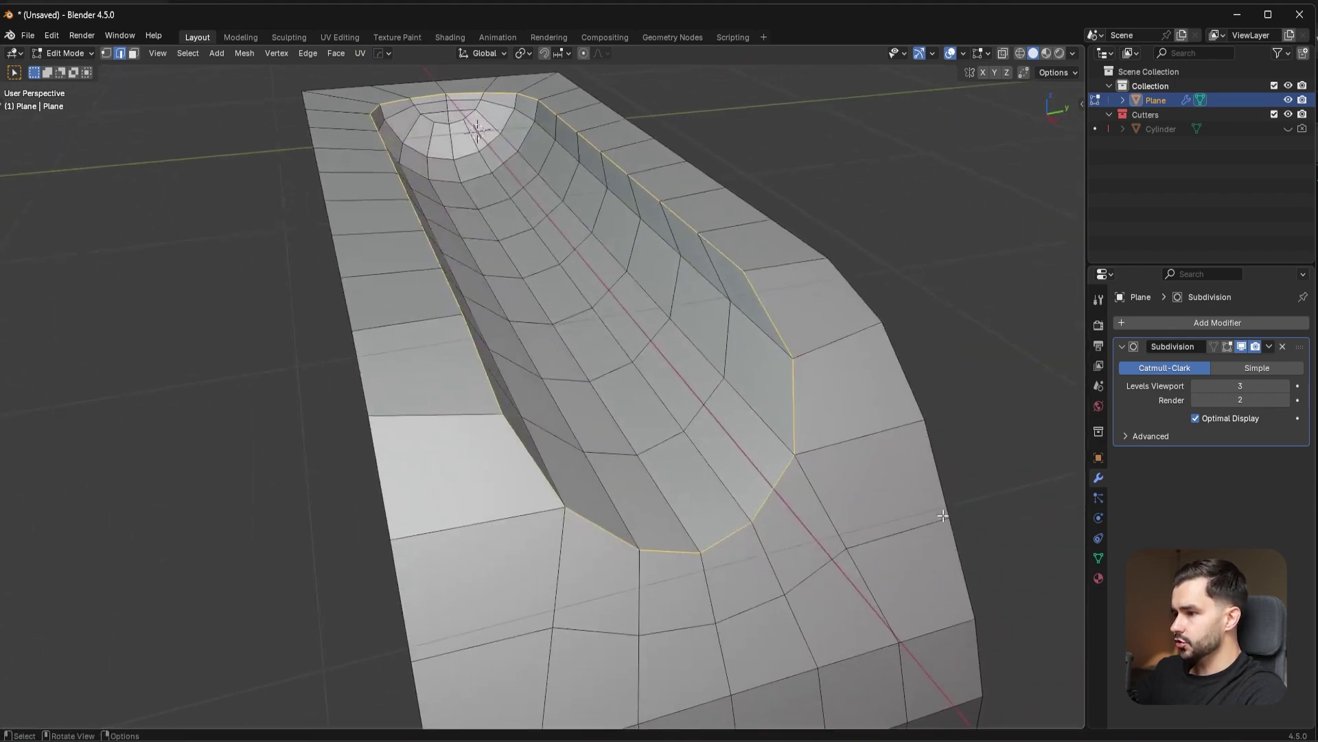
- Bevel the groove's rim loop with two segments and a width of 0.0418 m
key(ctrl+b)
scroll(988, 530, up, 3)
scroll(994, 531, down, 3)
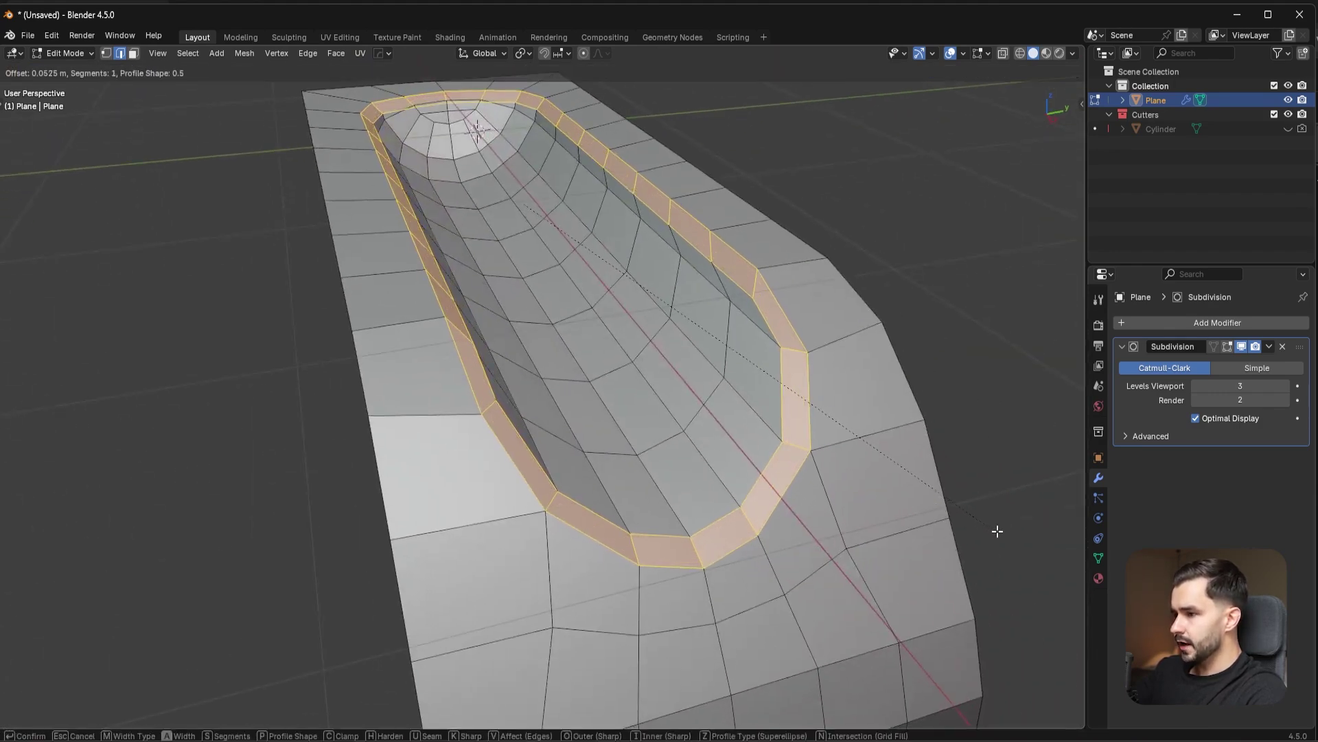
scroll(997, 530, up, 1)
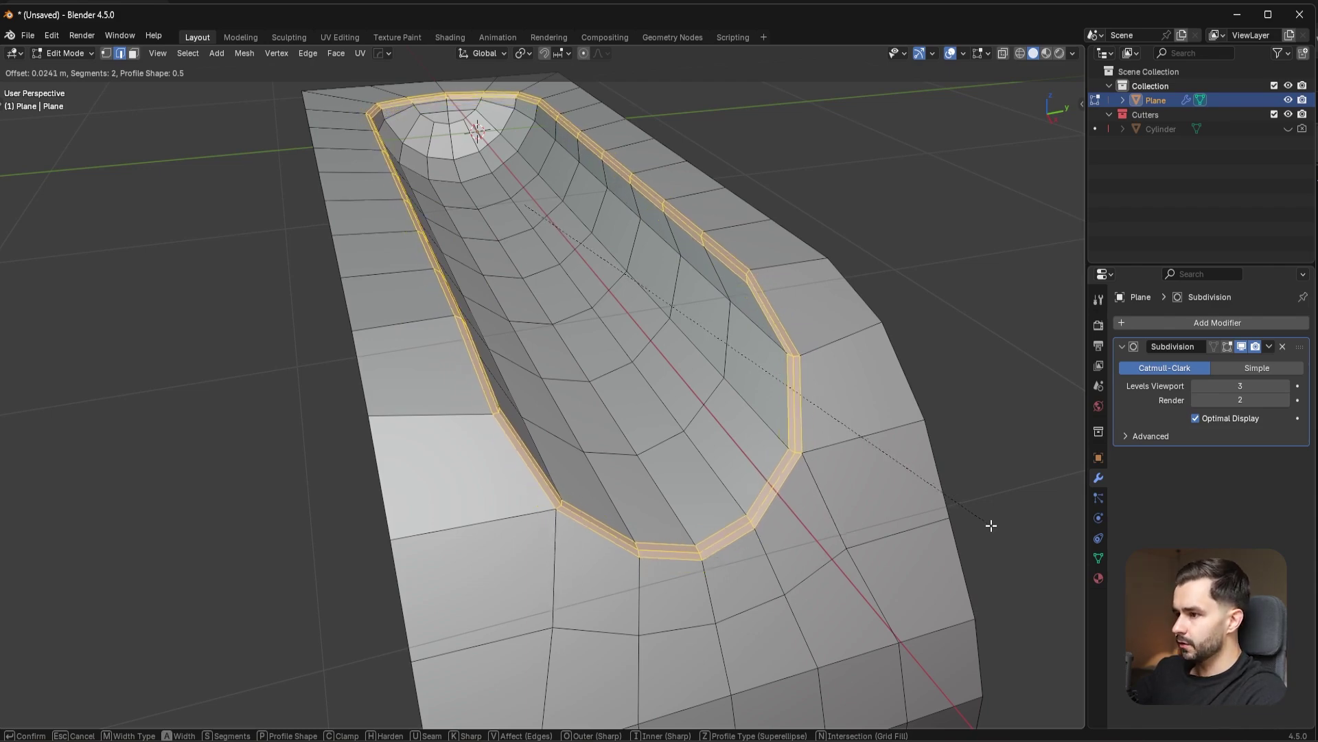
click(996, 525)
middle_drag(975, 508, 851, 440)
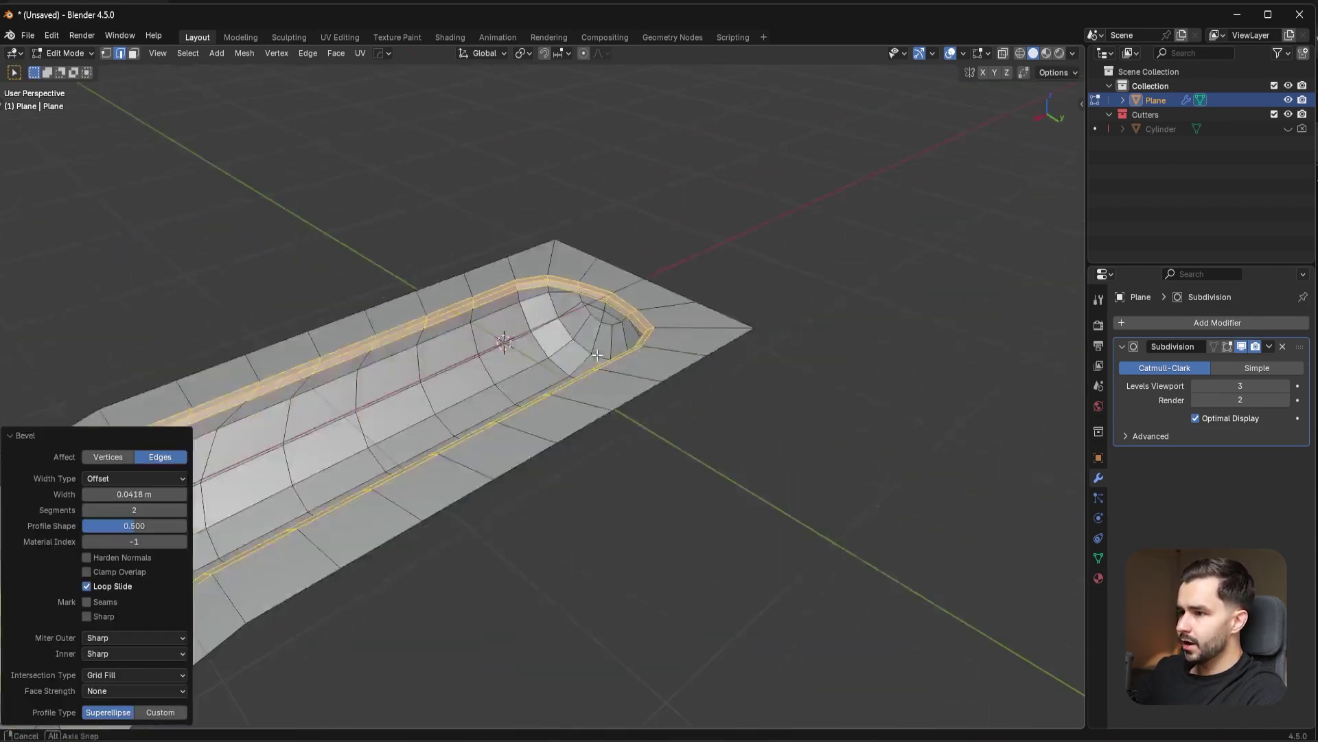
- Inspect the beveled rim at the groove's rounded end and undo the bevel
scroll(728, 206, up, 3)
shift+middle_drag(728, 192, 704, 361)
scroll(704, 361, up, 4)
scroll(705, 360, up, 2)
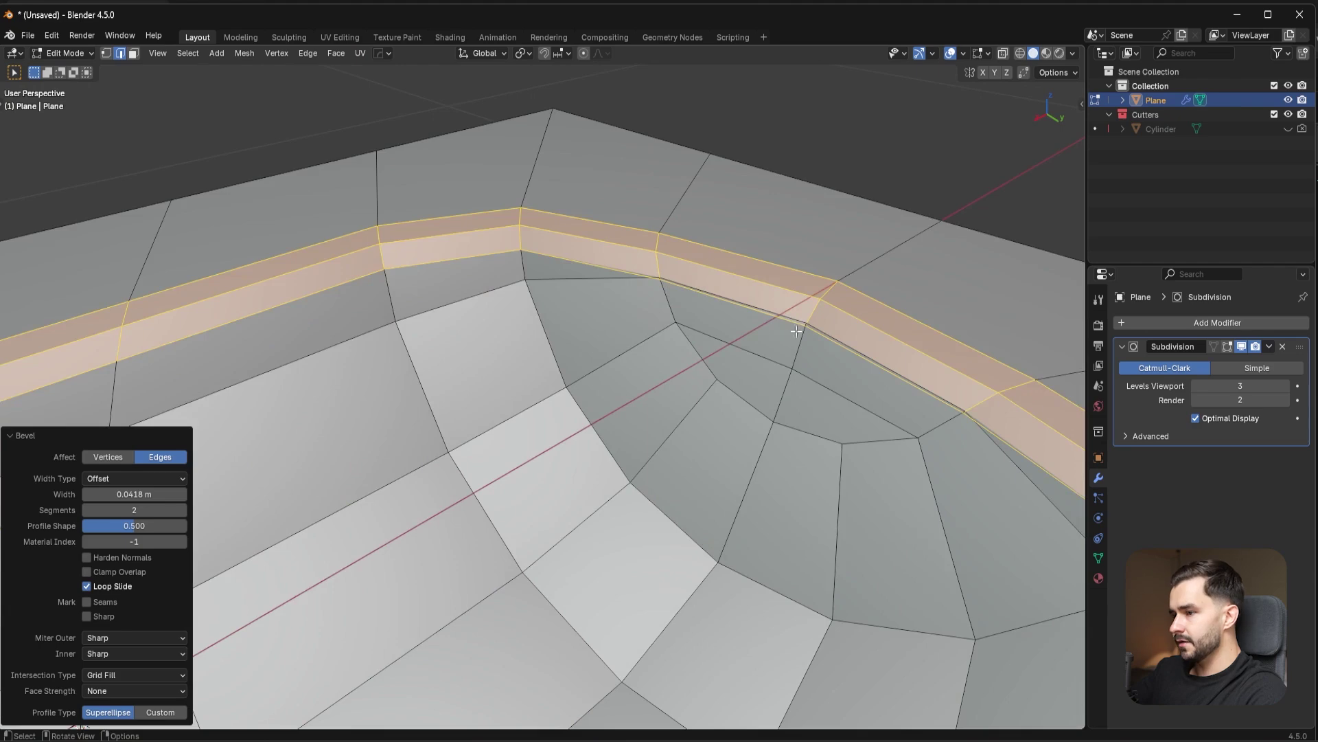
key(ctrl+z)
- Select the edge row running just inside the groove's rim and dissolve it
middle_drag(805, 328, 745, 433)
scroll(741, 434, down, 10)
shift+middle_drag(549, 523, 432, 454)
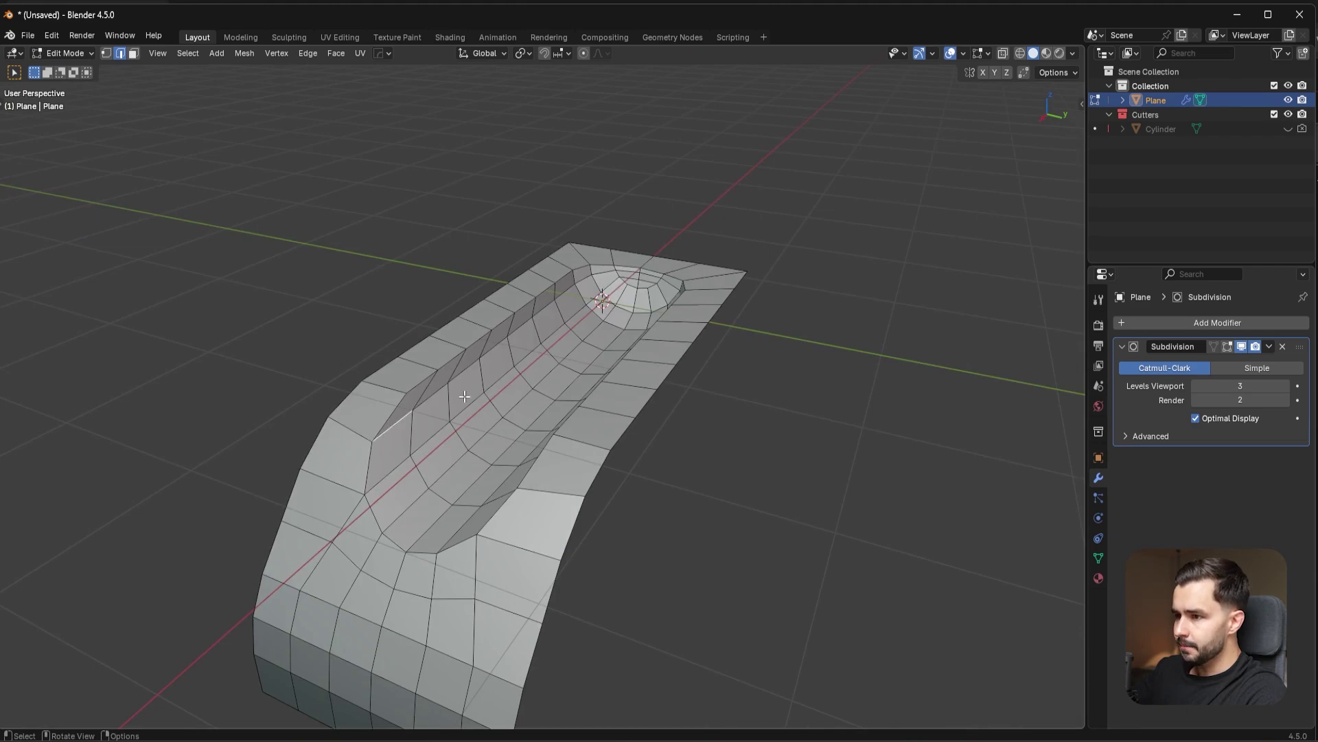
ctrl+click(600, 275)
middle_drag(602, 273, 582, 271)
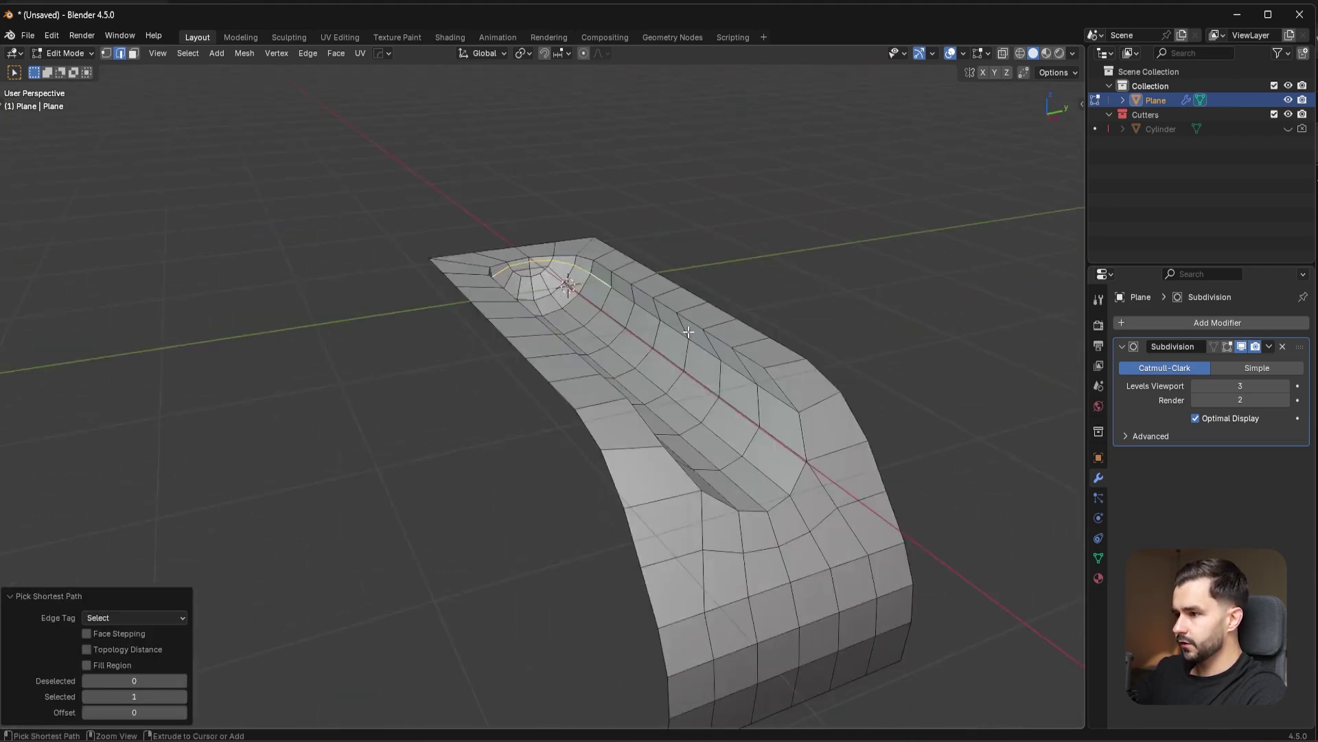
key(ctrl+x)
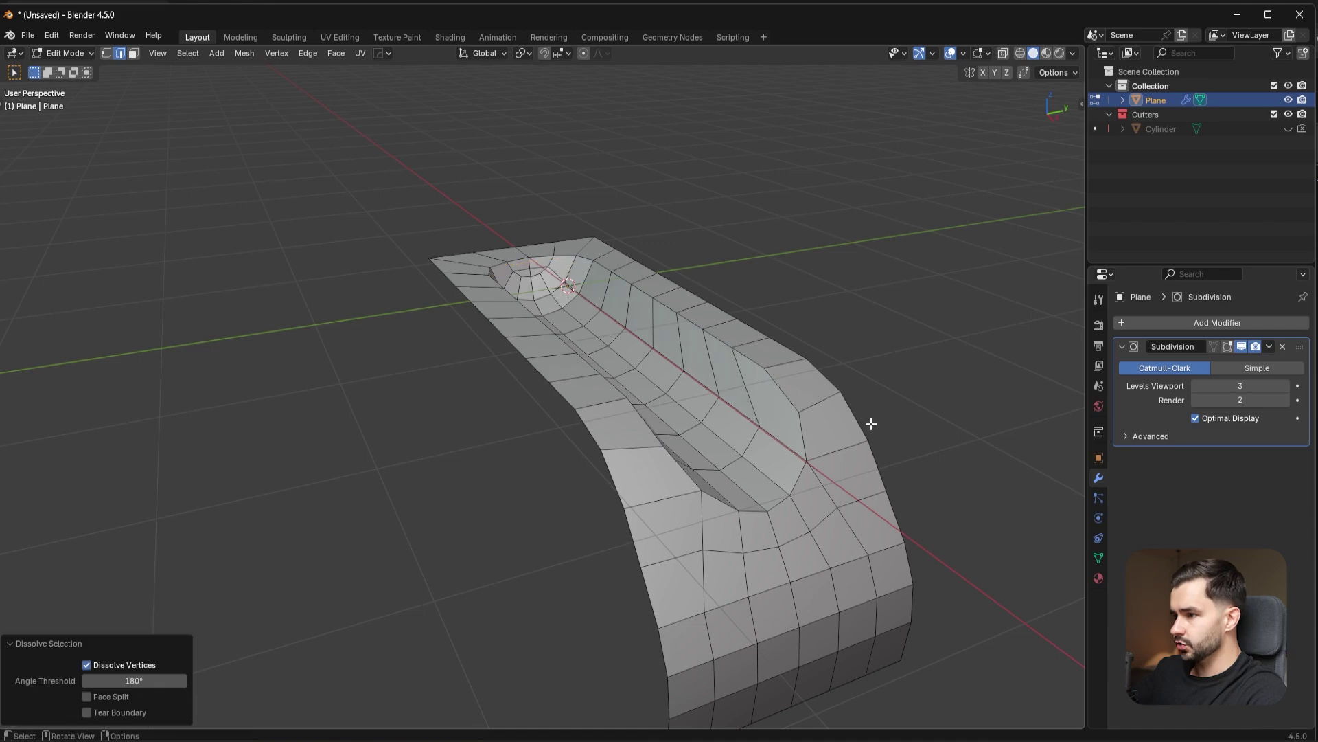
middle_drag(754, 426, 618, 449)
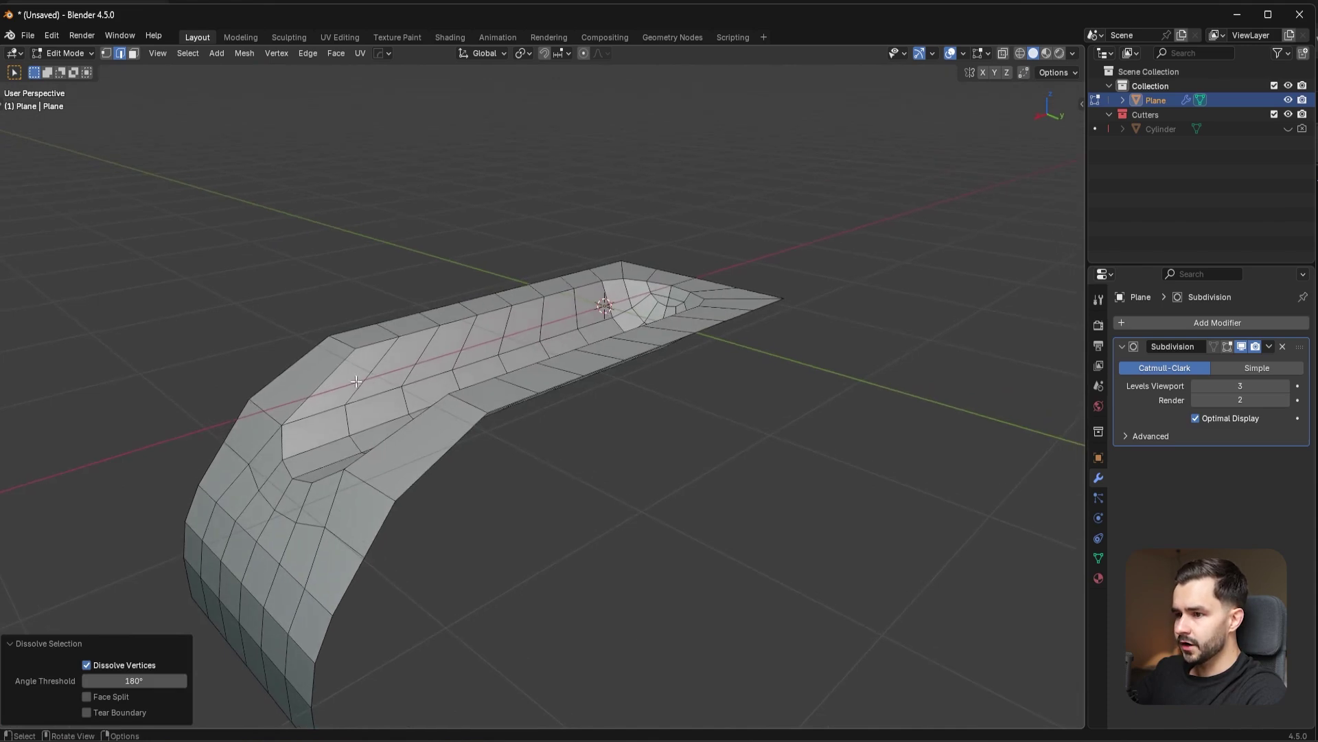
- Move the two cross edges flanking the groove at the strip's bend about 0.13 m along X
key(ctrl+r)
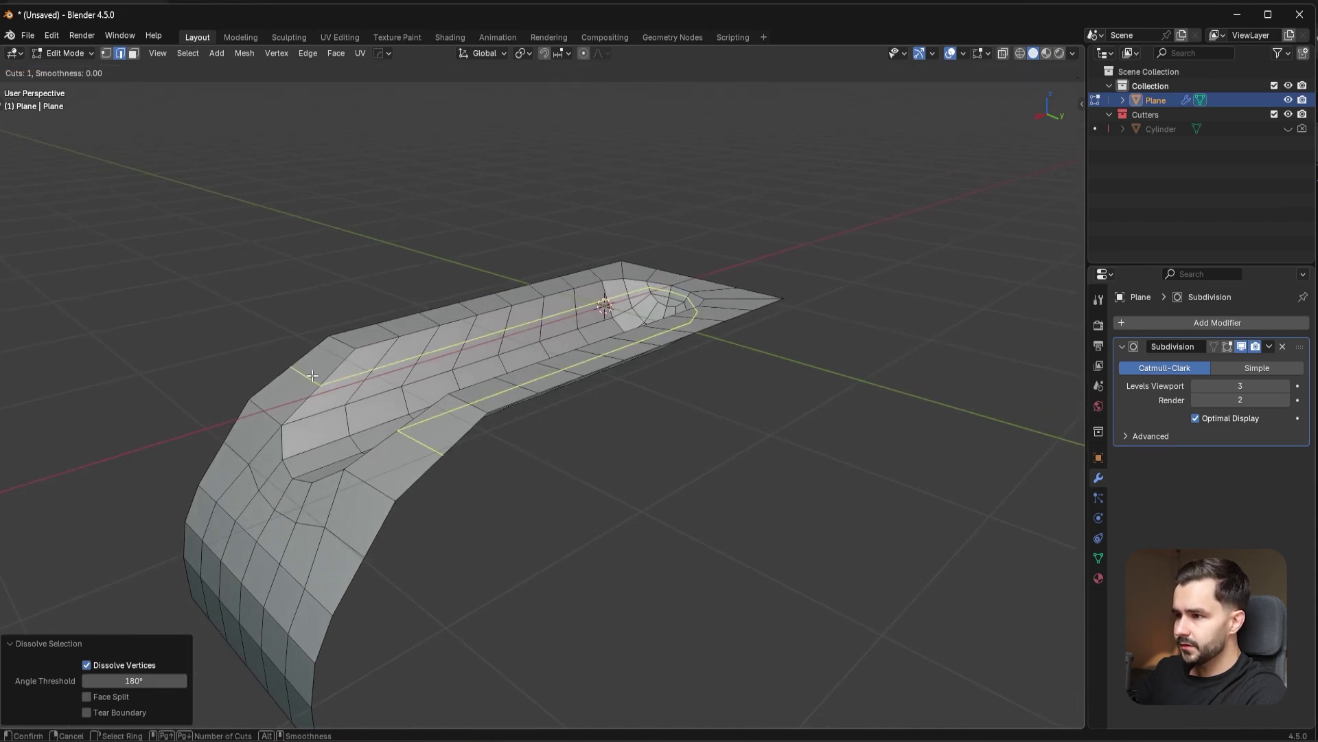
key(Escape)
middle_drag(312, 376, 433, 391)
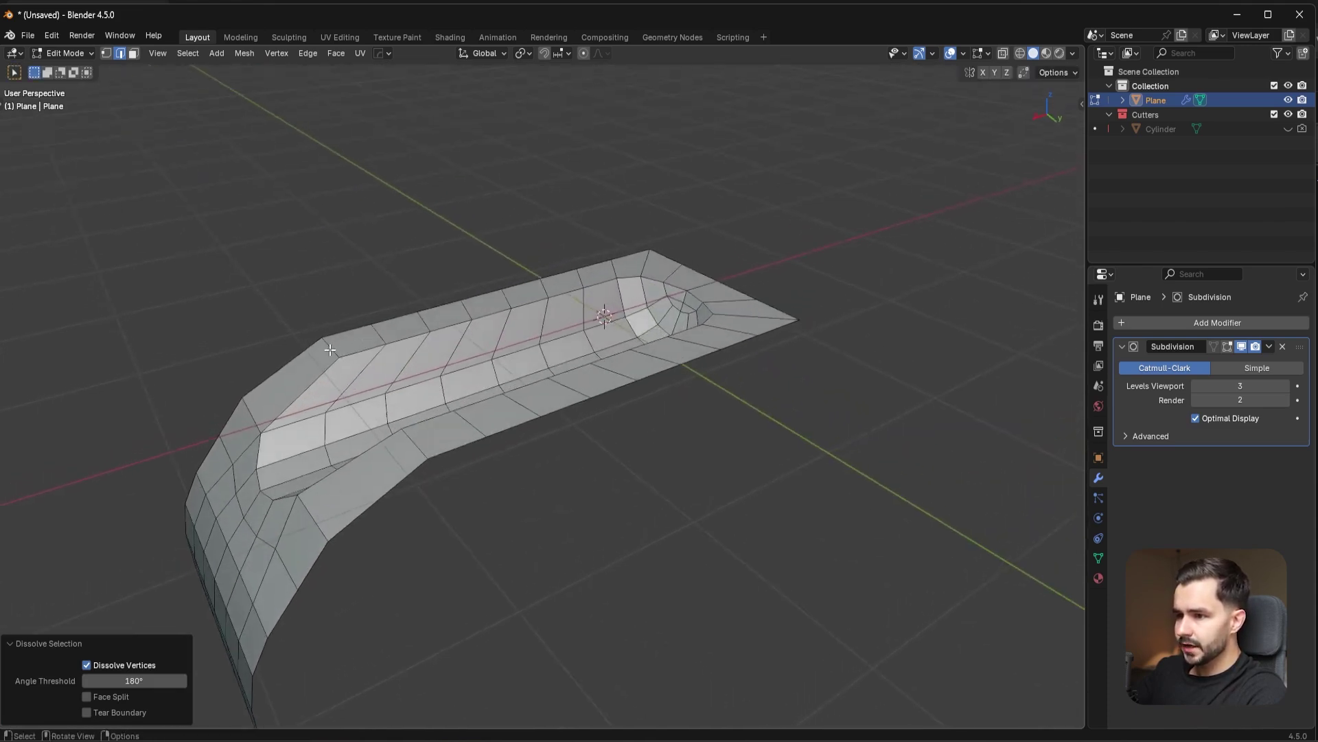
shift+click(331, 350)
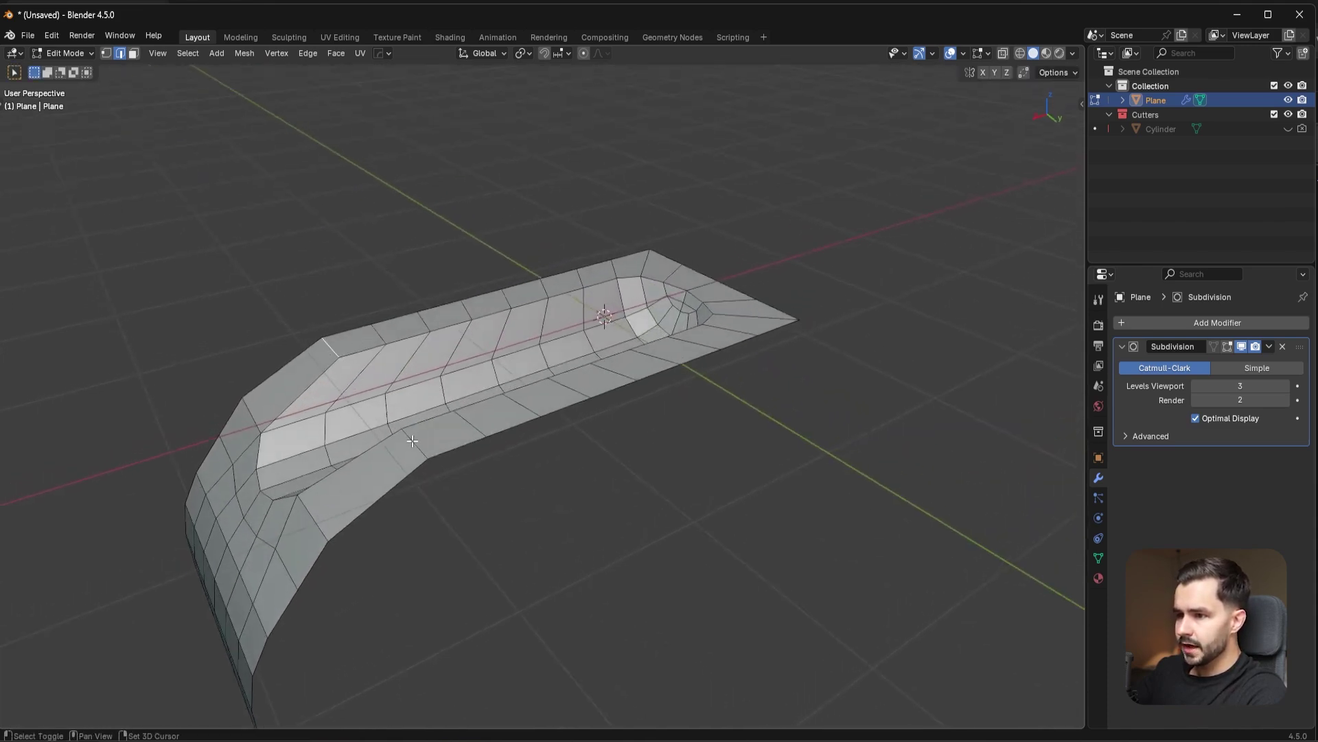
key(g)
key(x)
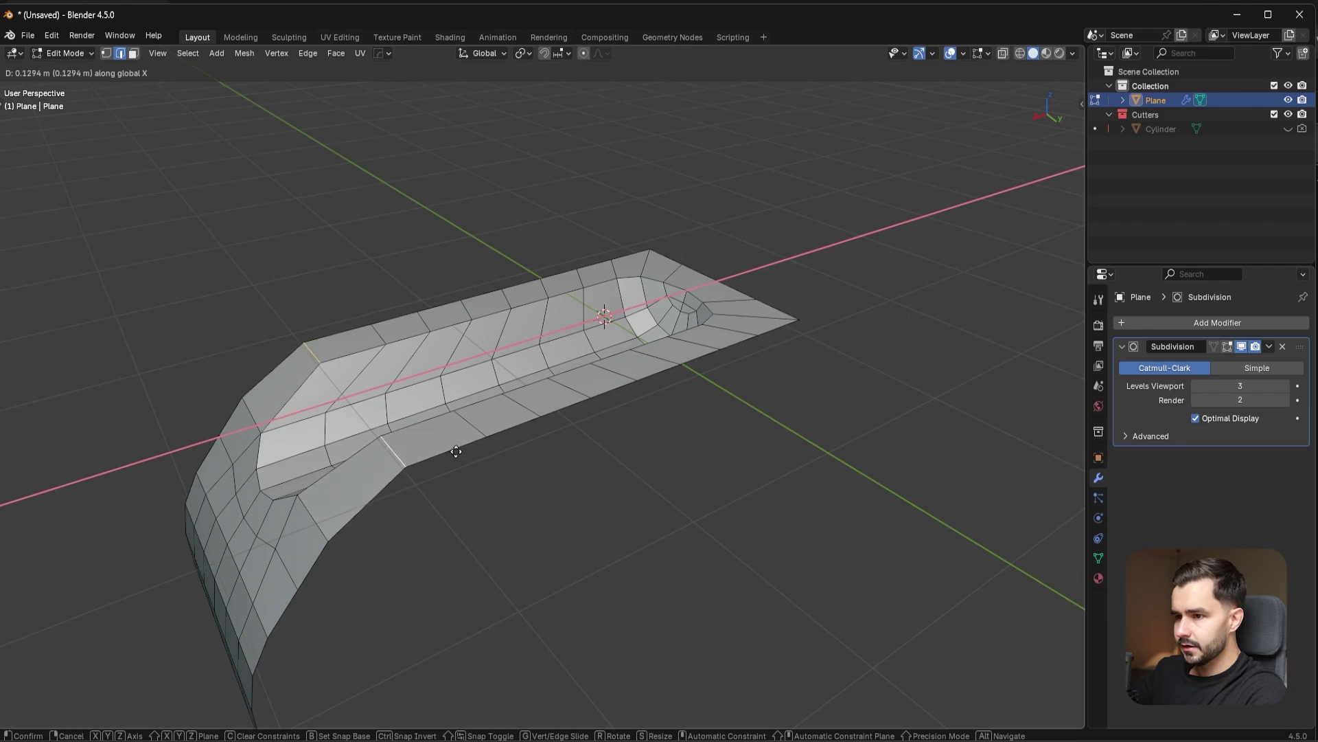
click(453, 453)
- Preview the edited strip in Object Mode at subdivision level 3
middle_drag(395, 395, 710, 406)
key(Tab)
key(ctrl+3)
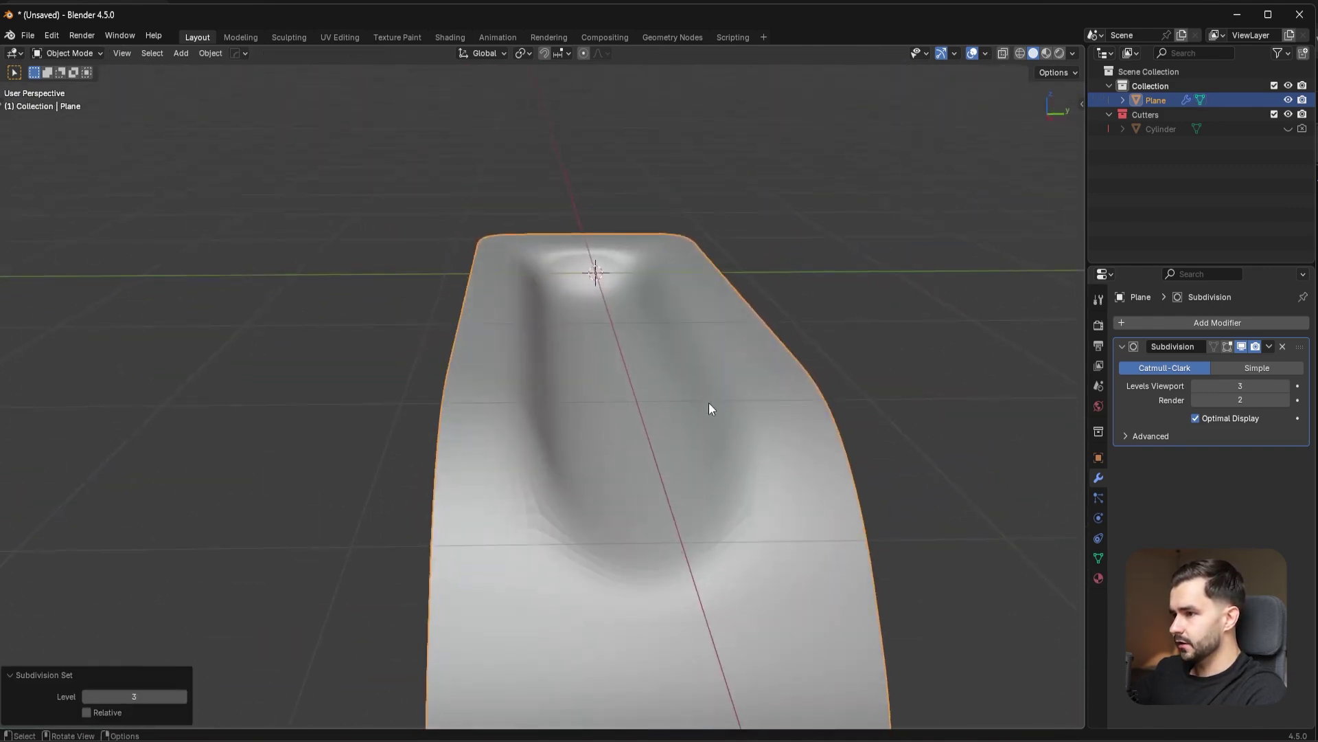
- Select the sharp edges, exclude the groove's floor loop, and bevel the rim with two segments and a width of about 0.06 m
key(Tab)
click(189, 53)
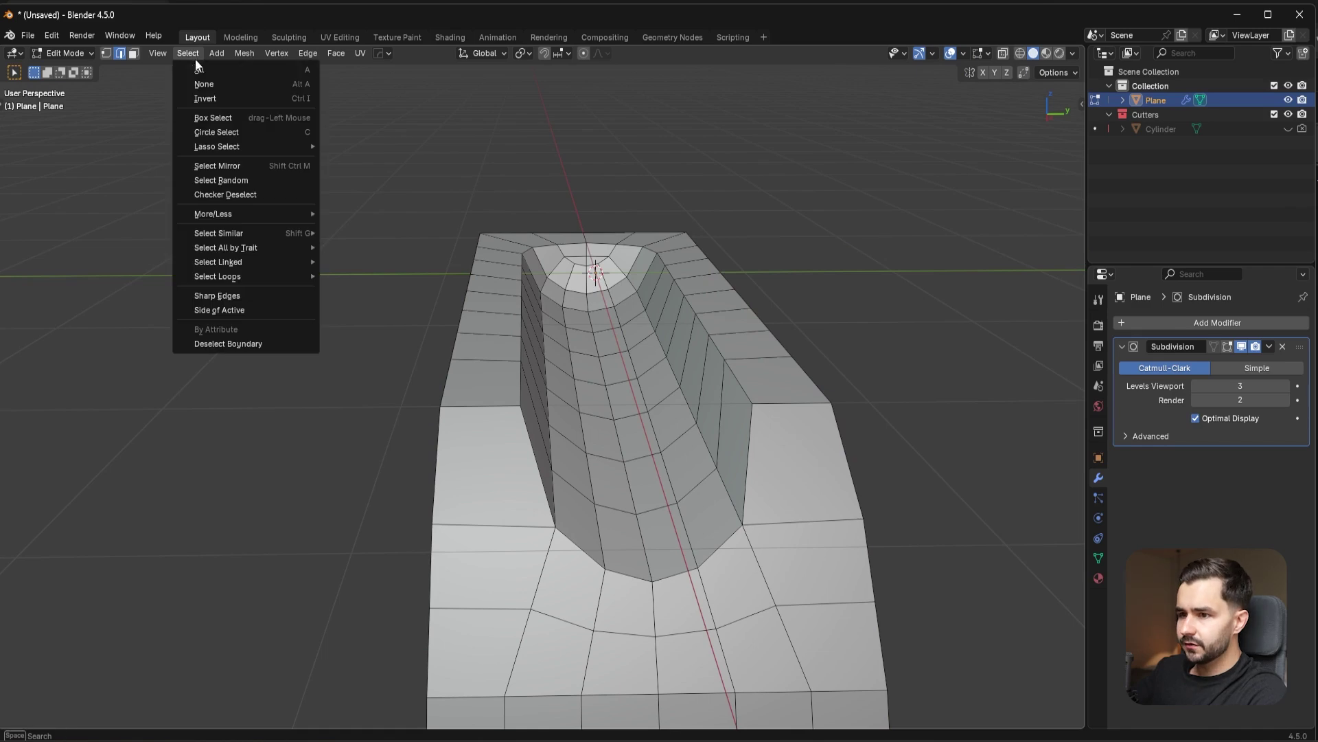
click(258, 295)
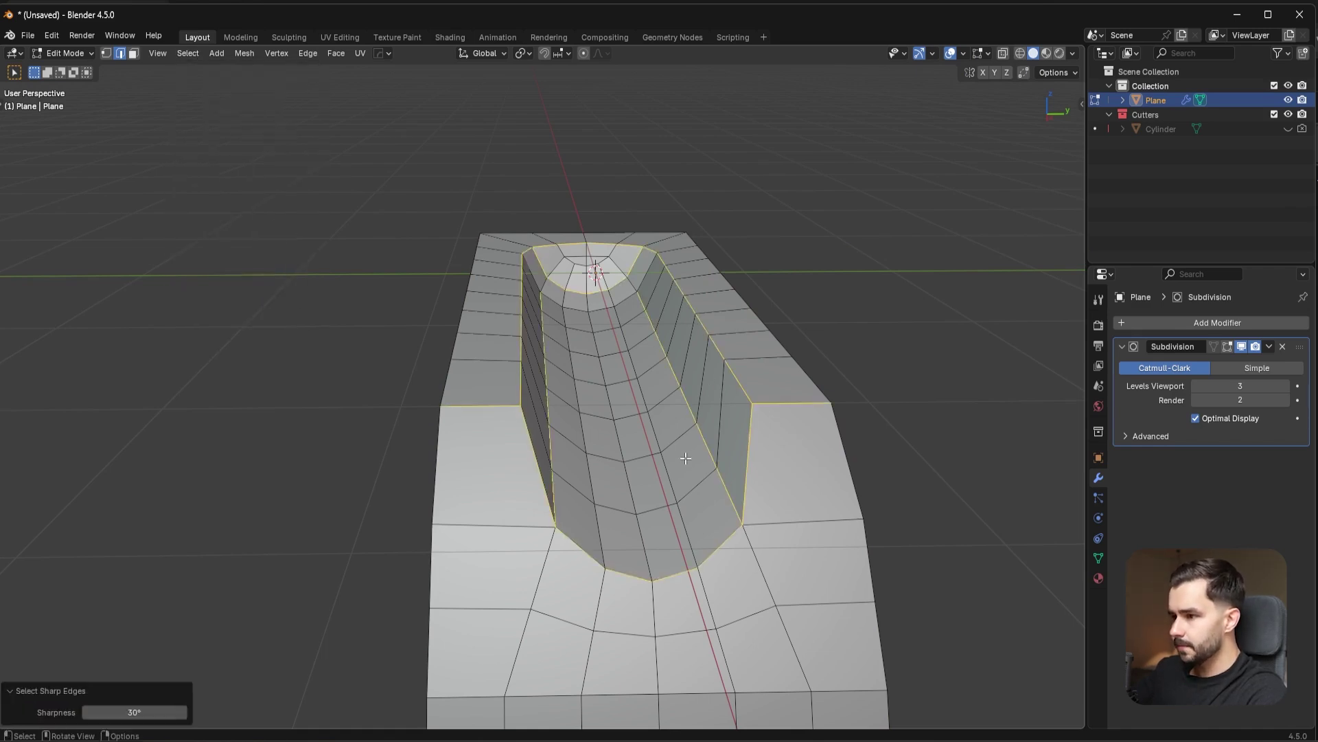
alt+shift+click(547, 396)
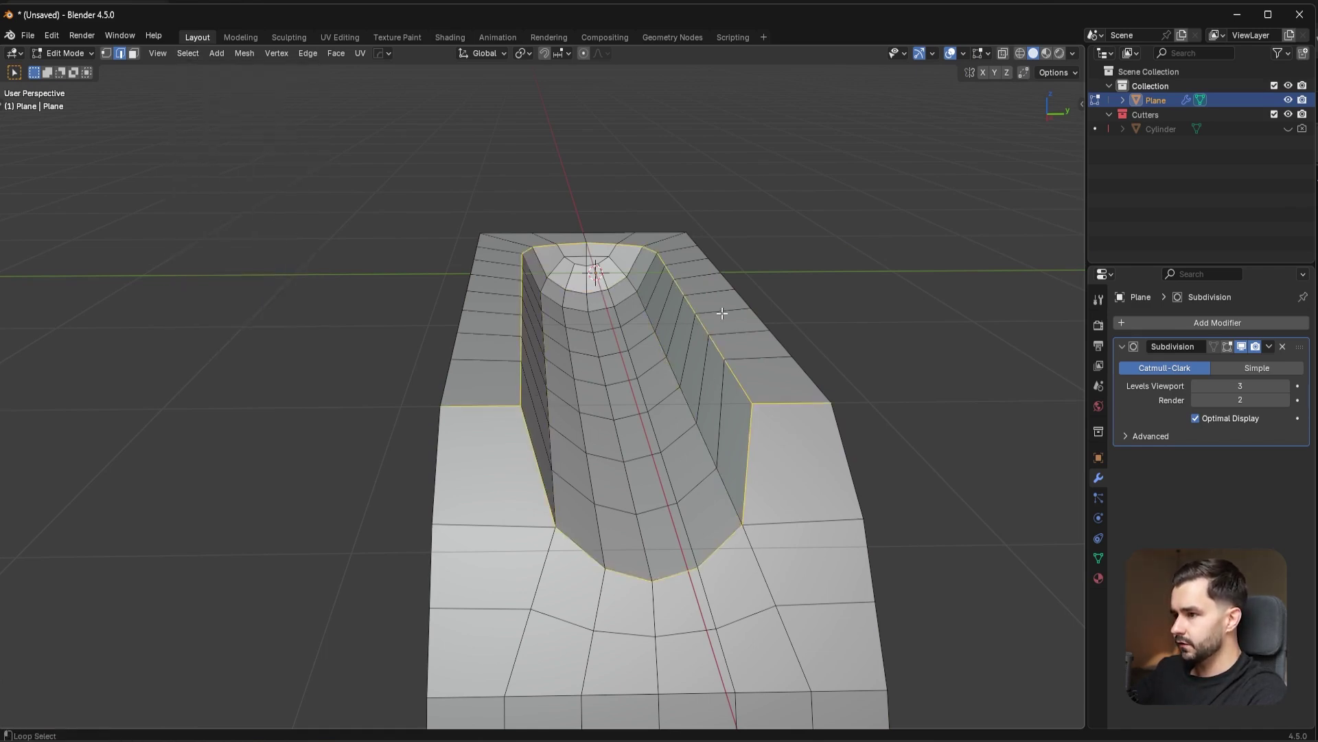
key(ctrl+b)
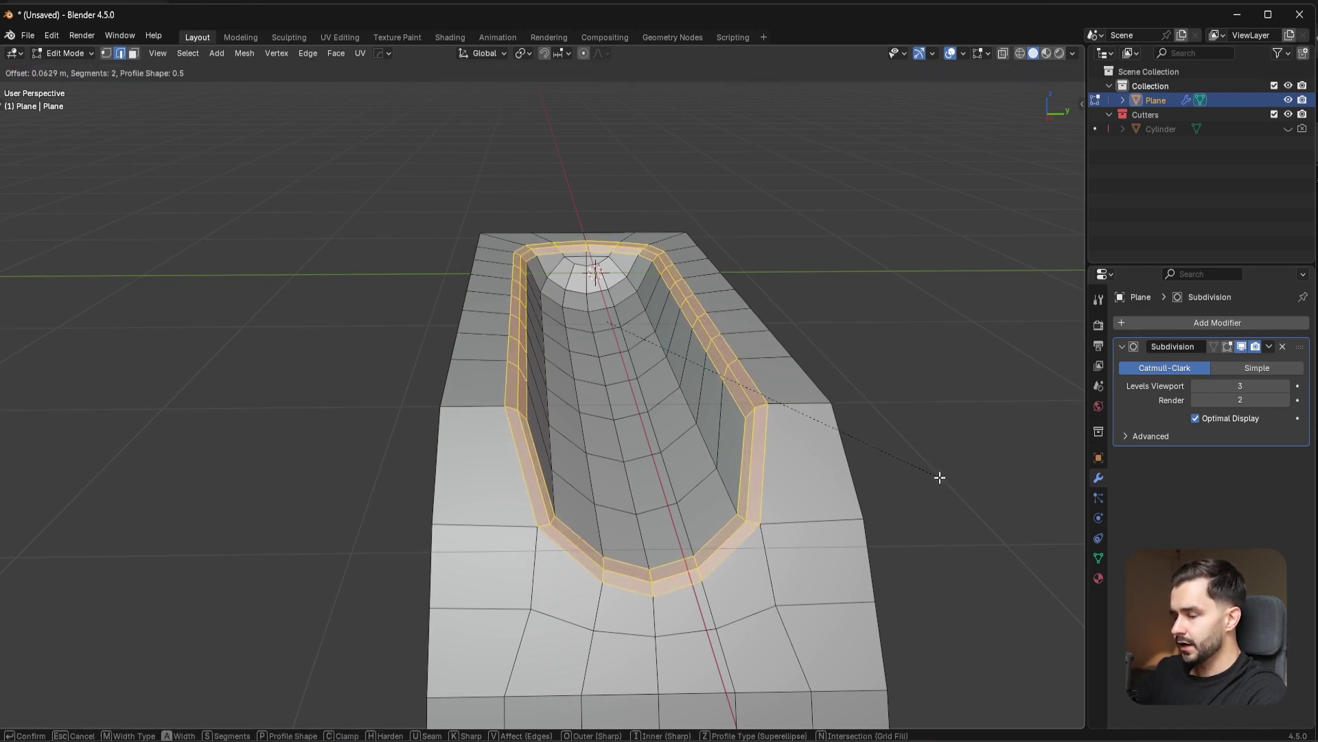
click(940, 476)
- Compare the beveled groove at subdivision levels 1 and 3 in Object Mode, with the strip deselected for a clear view
key(Tab)
key(ctrl+1)
middle_drag(824, 241, 822, 336)
key(ctrl+3)
click(280, 418)
scroll(659, 405, down, 1)
mouse_move(659, 405)
middle_down()
mouse_move(673, 428)
mouse_move(599, 438)
mouse_move(639, 384)
middle_up()
- Look through the viewport's MatCap and shading options and examine the shading around the groove's rim
click(1073, 54)
click(1067, 165)
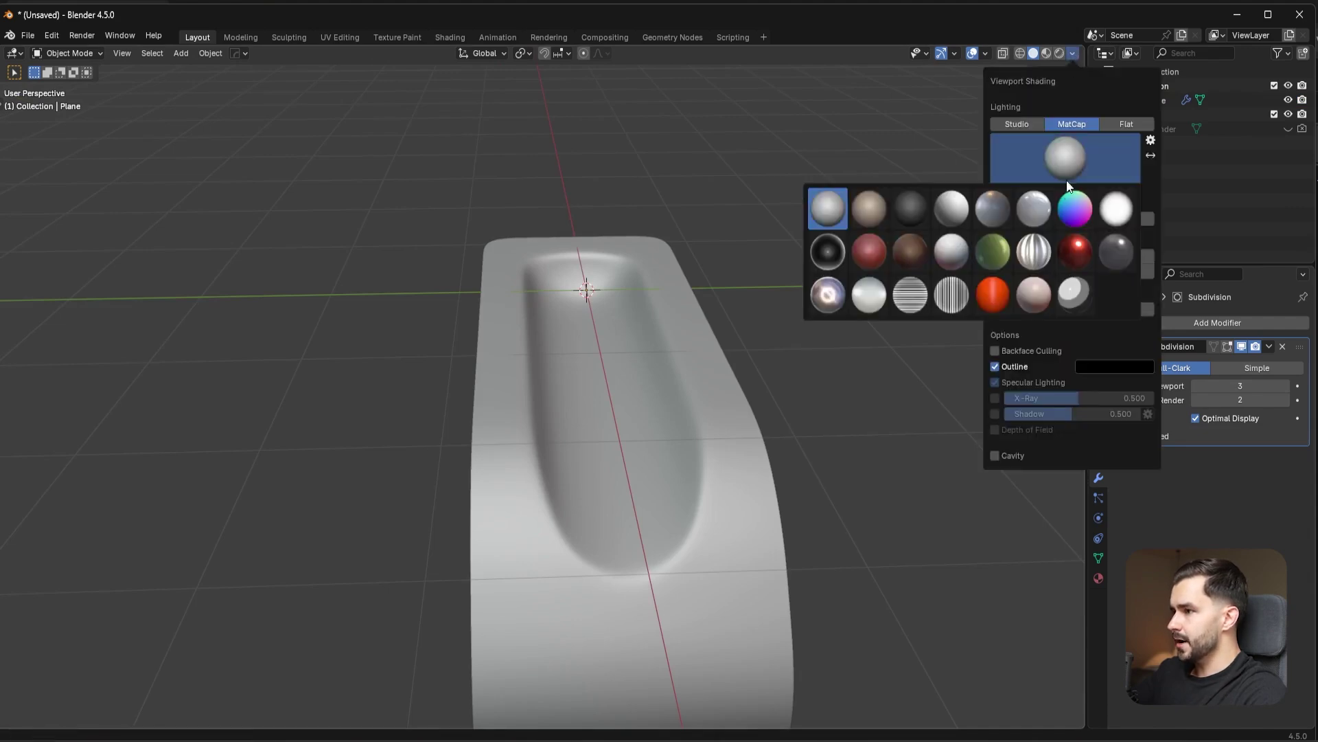
middle_drag(689, 301, 693, 299)
key(alt+v)
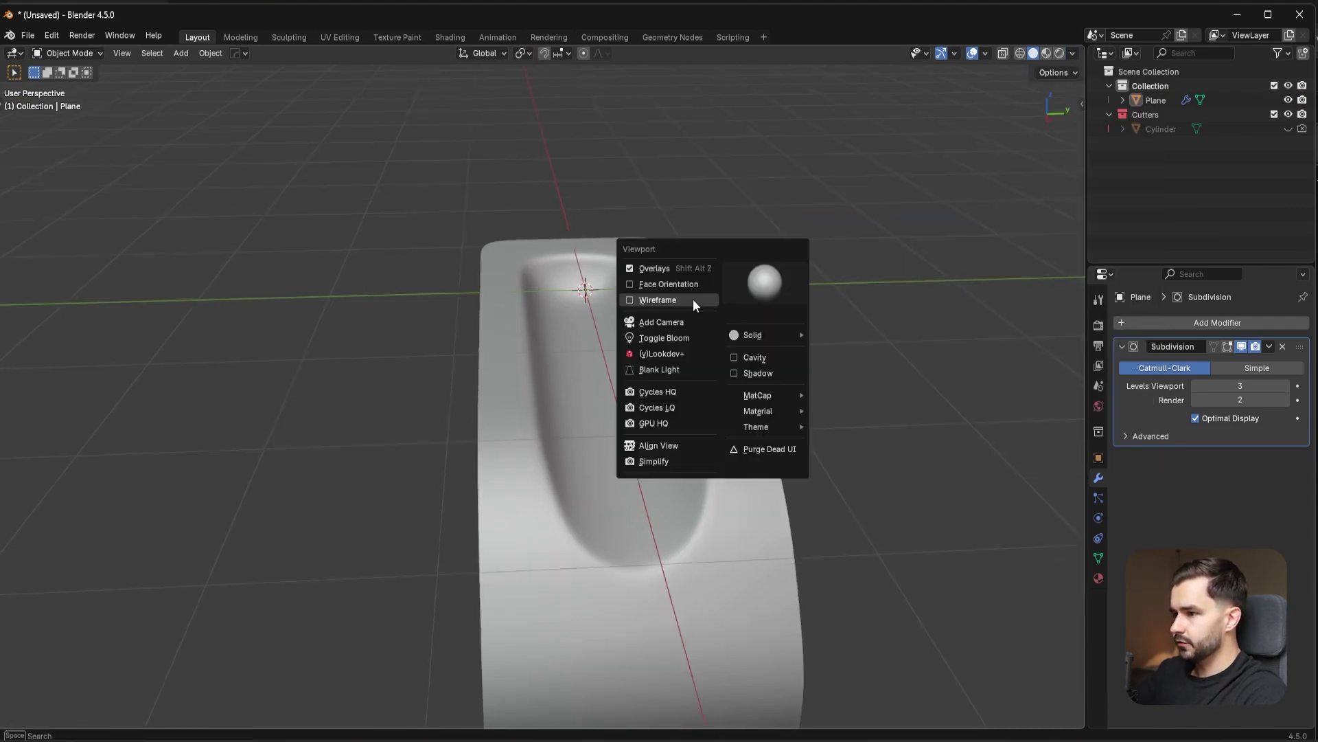
click(755, 372)
middle_drag(771, 368, 1099, 443)
- Display the wireframe overlay and disable the Subdivision modifier's Optimal Display to examine the subdivided mesh around the groove
key(ctrl+2)
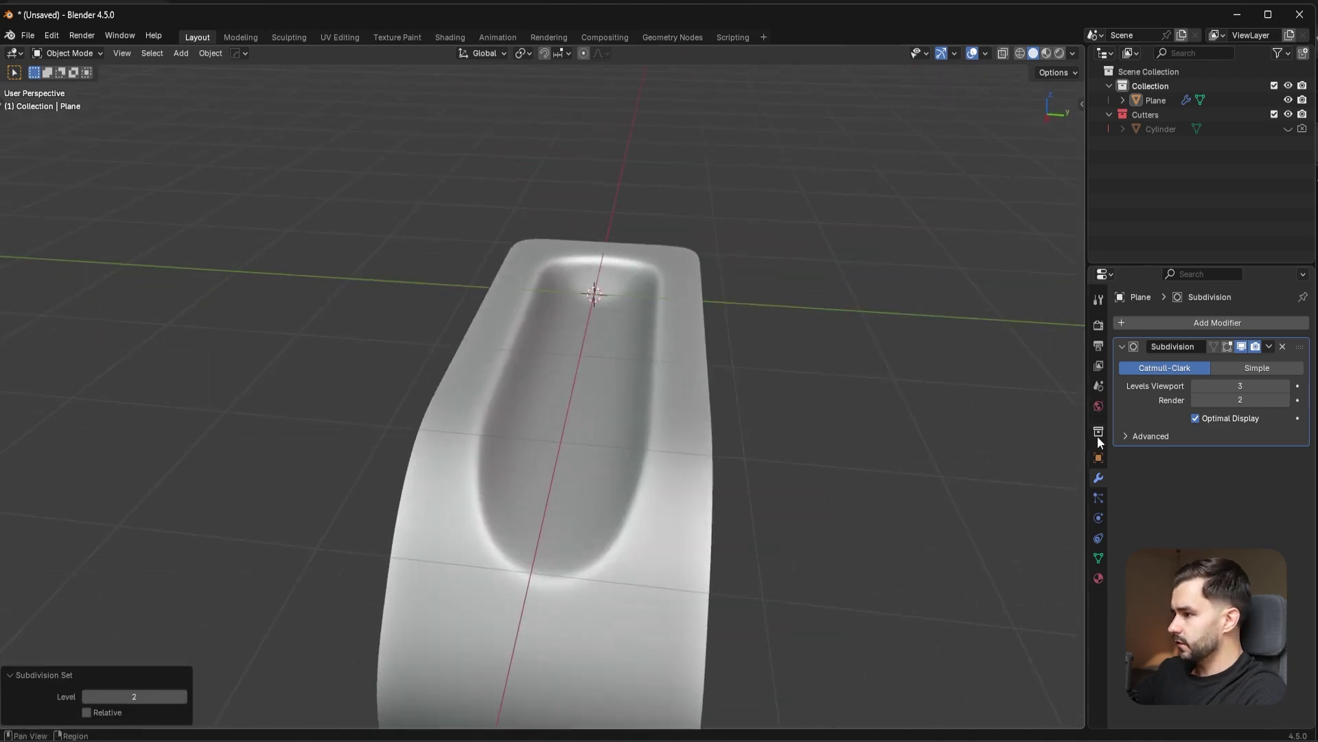
key(v)
click(618, 380)
click(1196, 418)
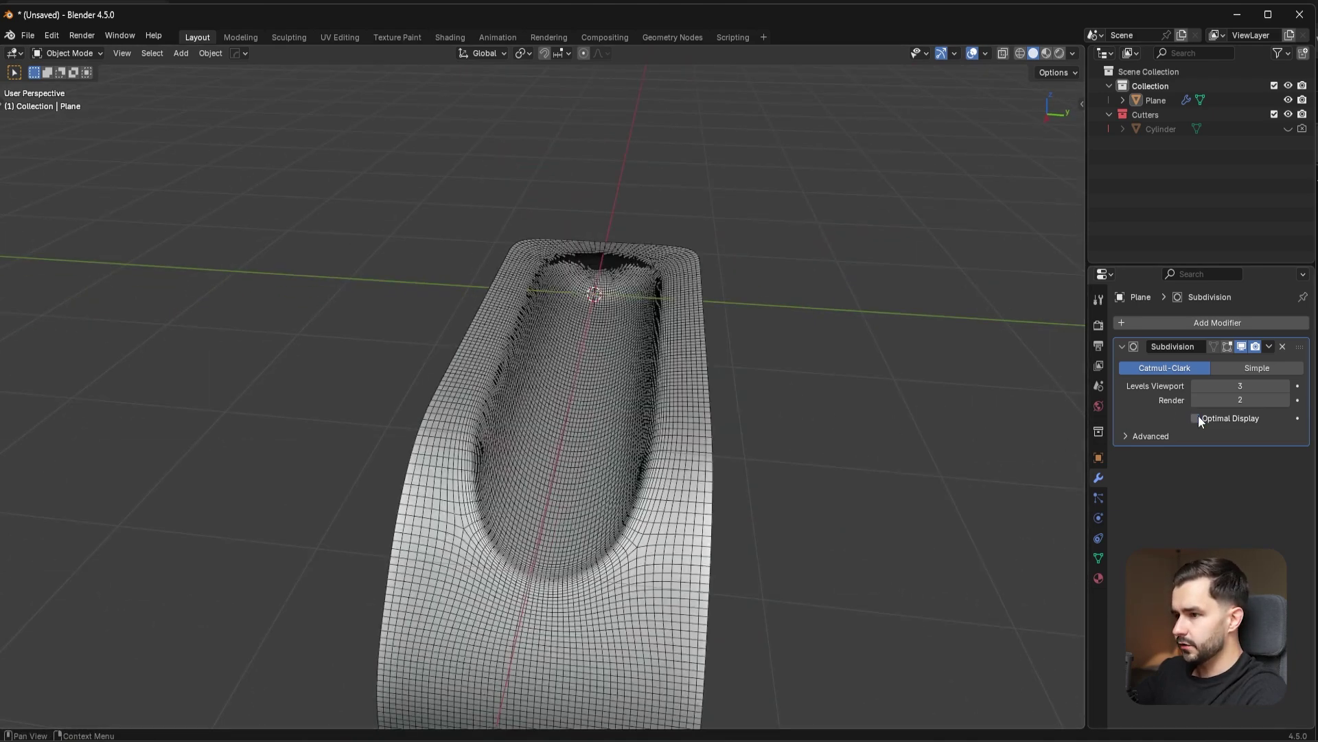
middle_drag(790, 412, 721, 418)
click(694, 401)
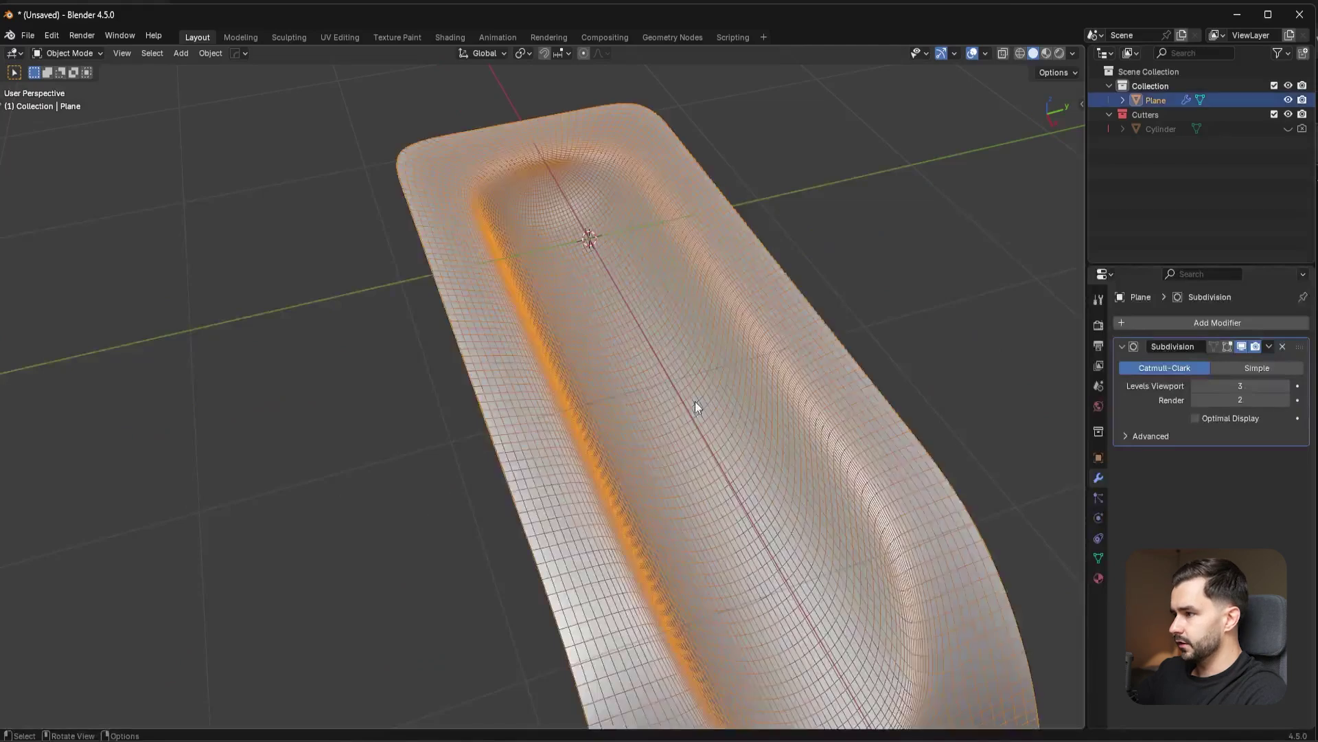
- Reduce the strip's viewport subdivision to level 1 and hide the wireframe overlay
key(ctrl+2)
key(ctrl+1)
middle_drag(714, 327, 655, 301)
scroll(732, 305, down, 3)
key(v)
click(655, 299)
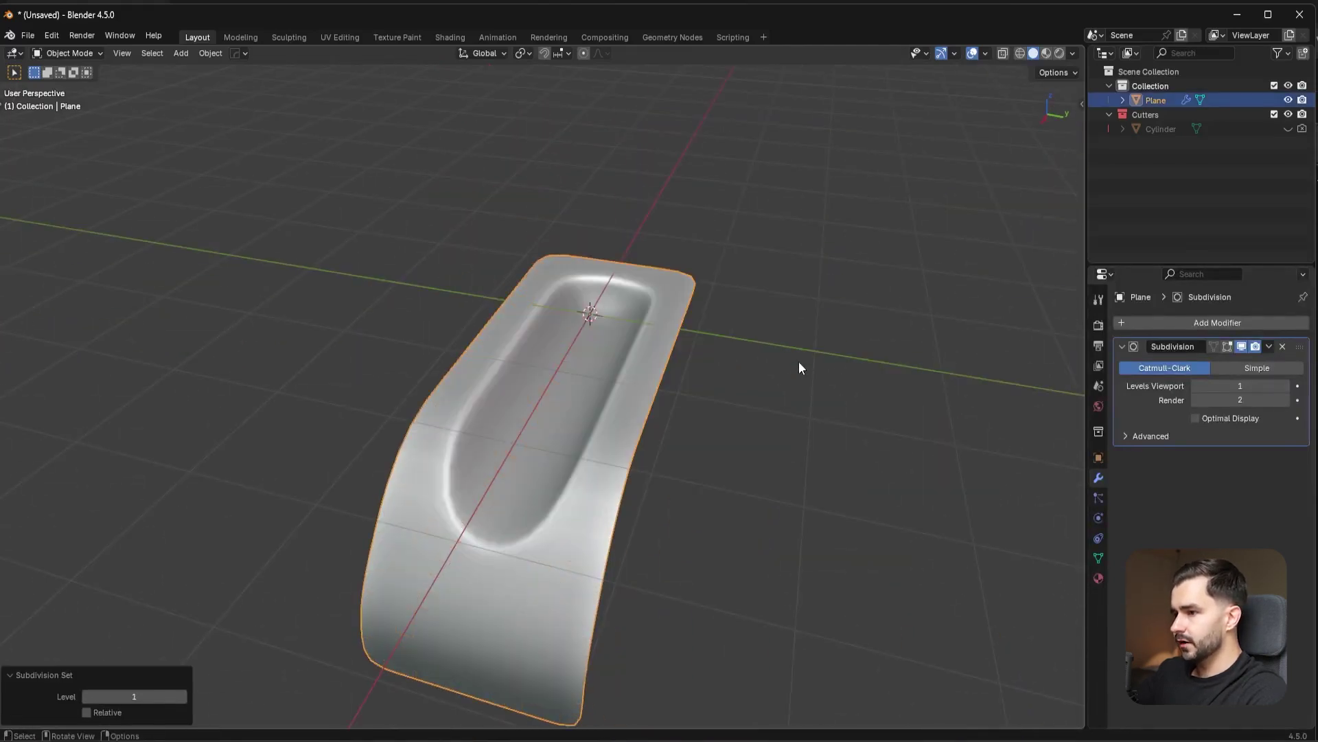
middle_drag(799, 367, 822, 366)
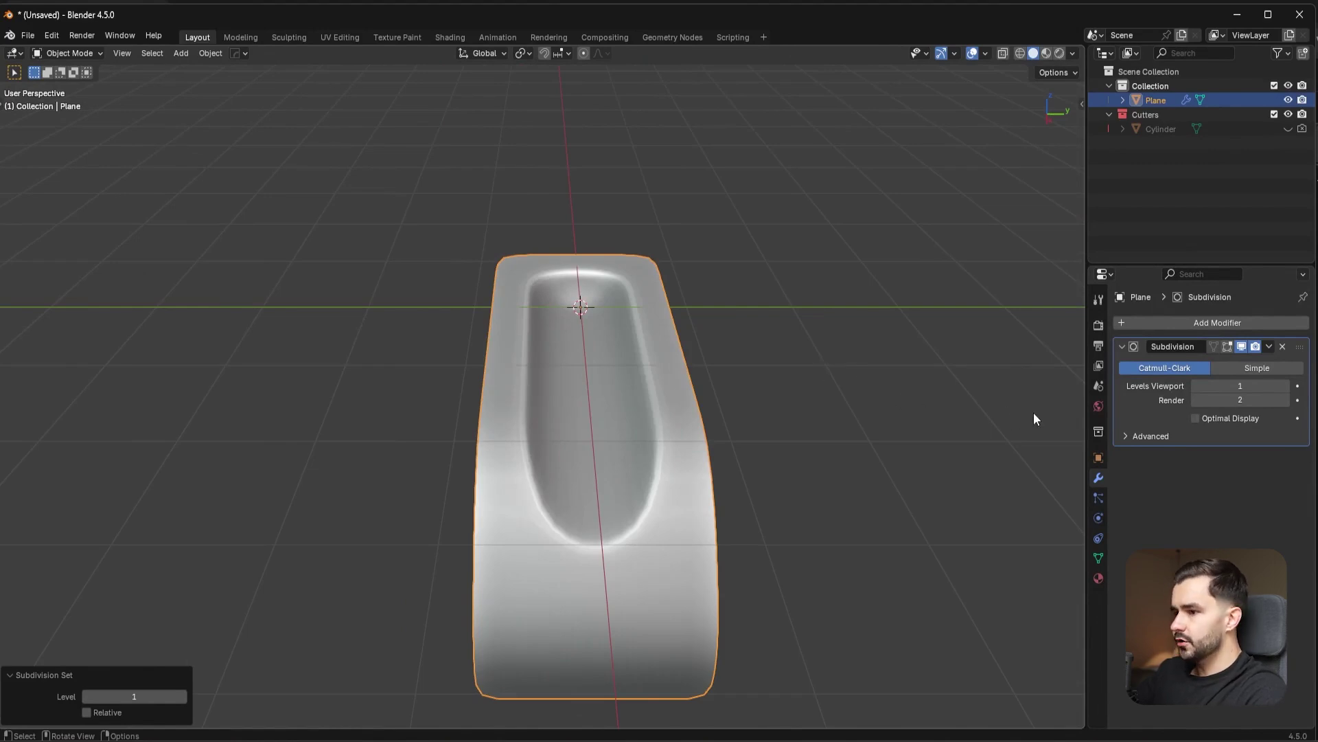
- Add an Array modifier to the strip with a relative offset of 0 in X and 1 in Y
click(1200, 319)
mouse_move(1184, 298)
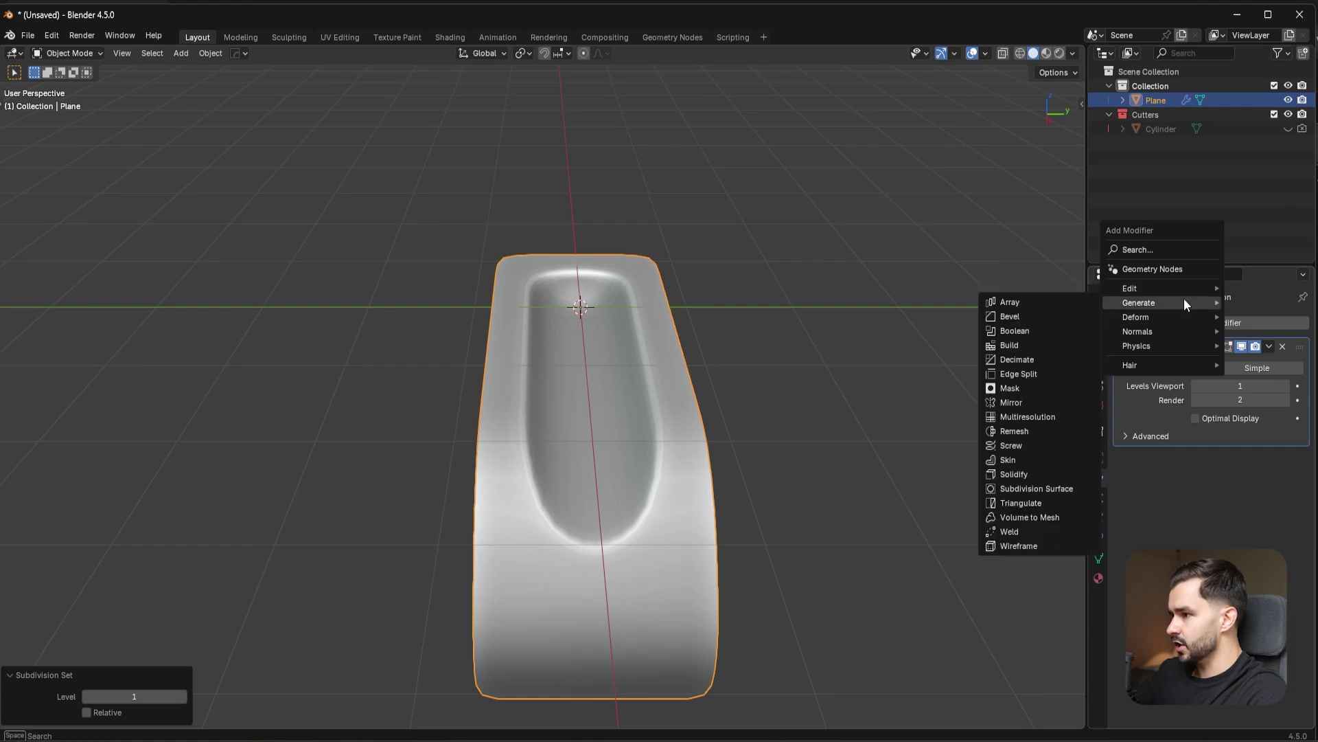
click(1024, 302)
scroll(767, 489, down, 4)
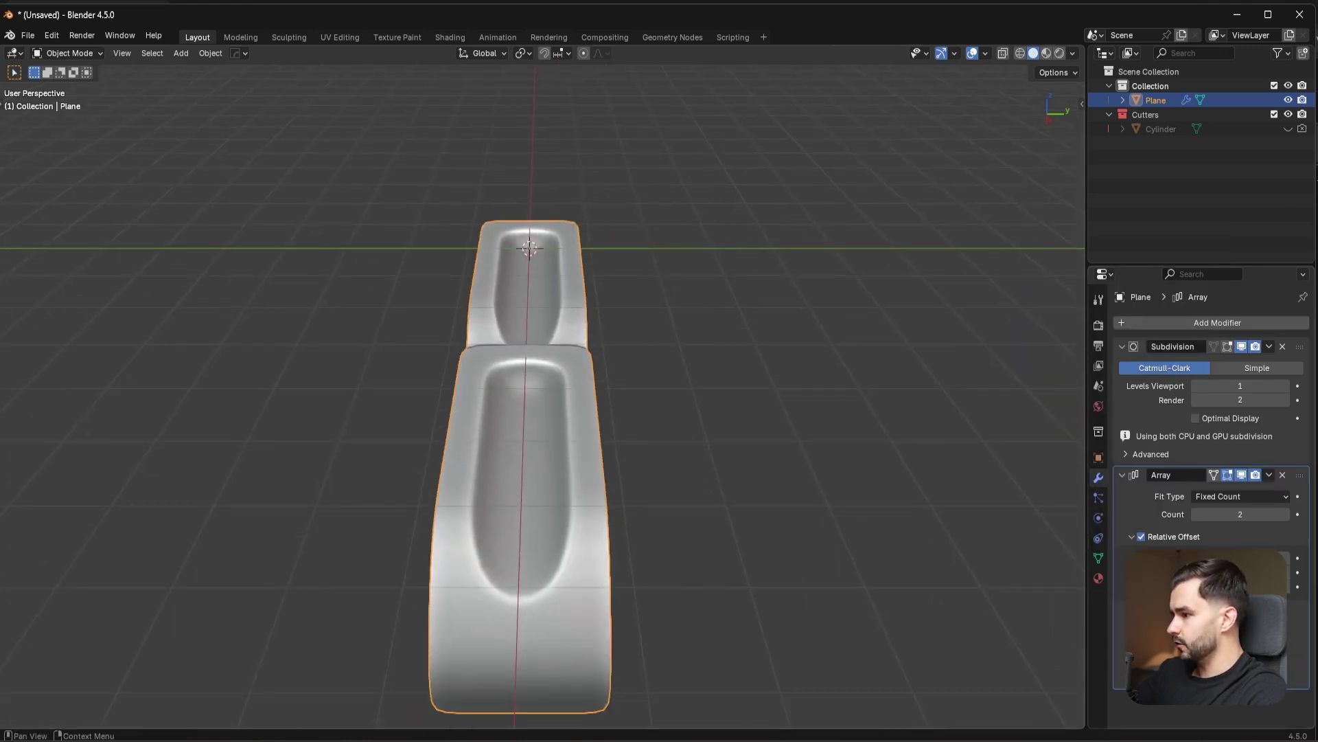
click(1239, 558)
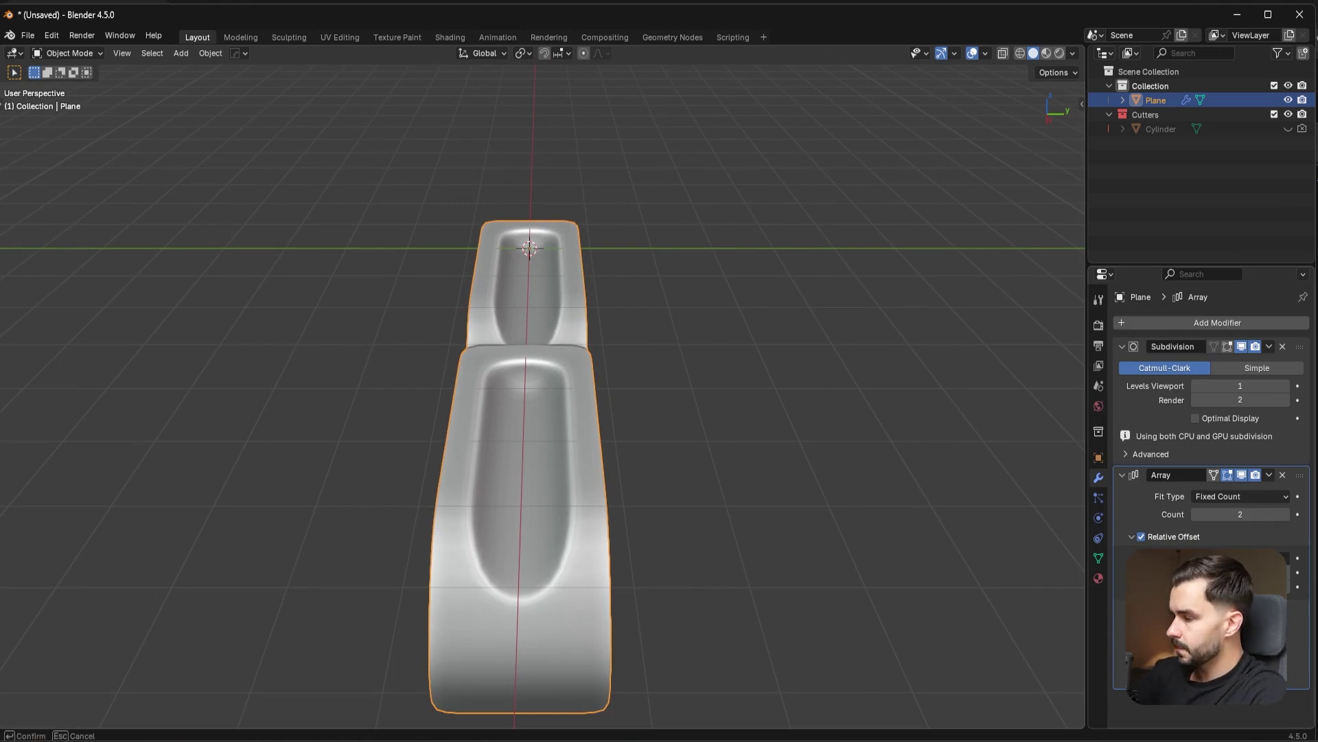
text(0)
key(Tab)
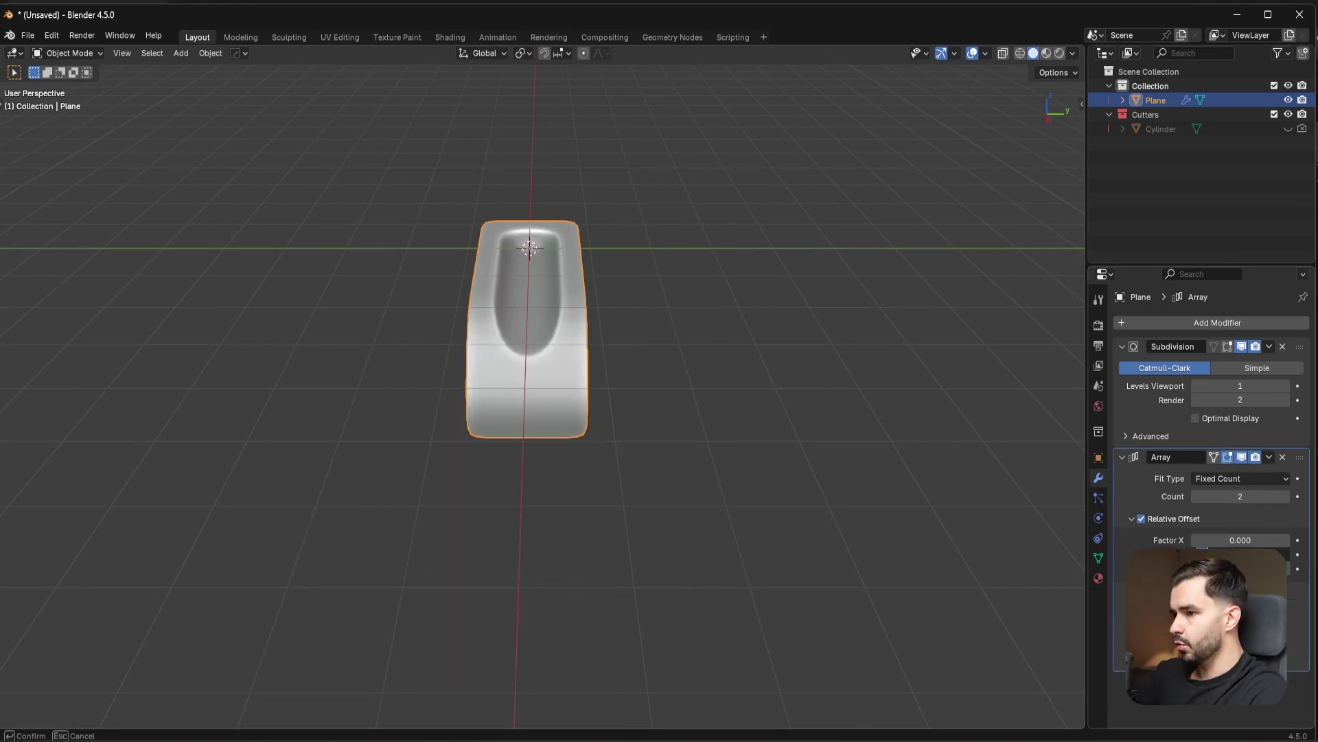
text(1)
key(Return)
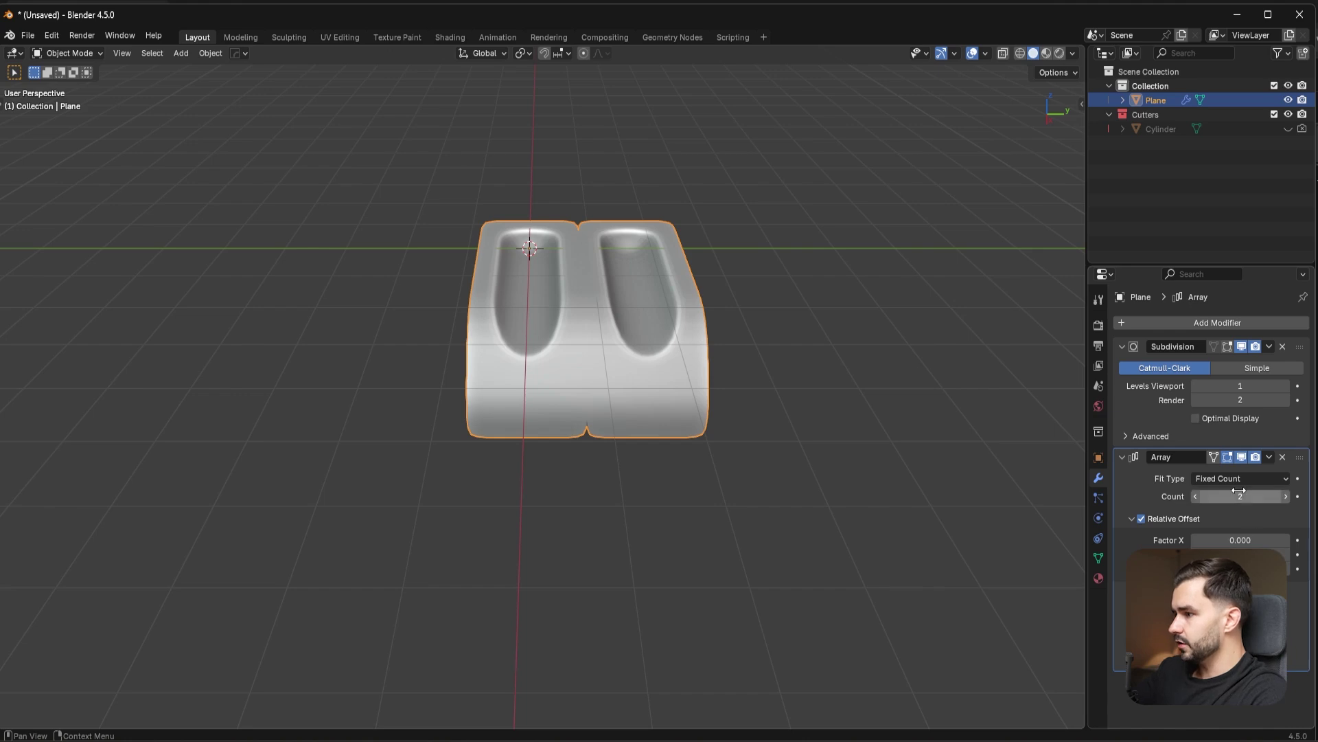
- Raise the array count to 14 so the grooved strip repeats in a long row
drag(1240, 495, 1288, 496)
scroll(900, 442, down, 4)
shift+middle_drag(900, 450, 664, 418)
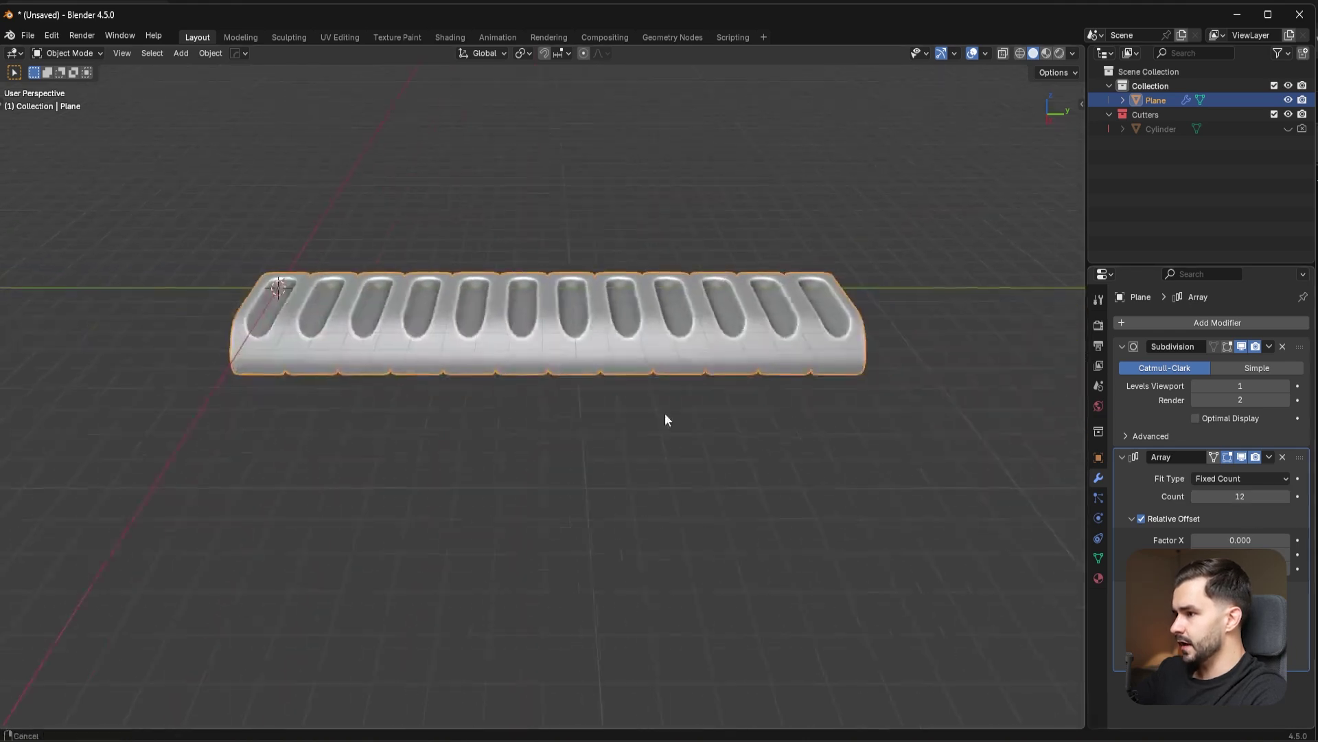
drag(1239, 495, 1258, 496)
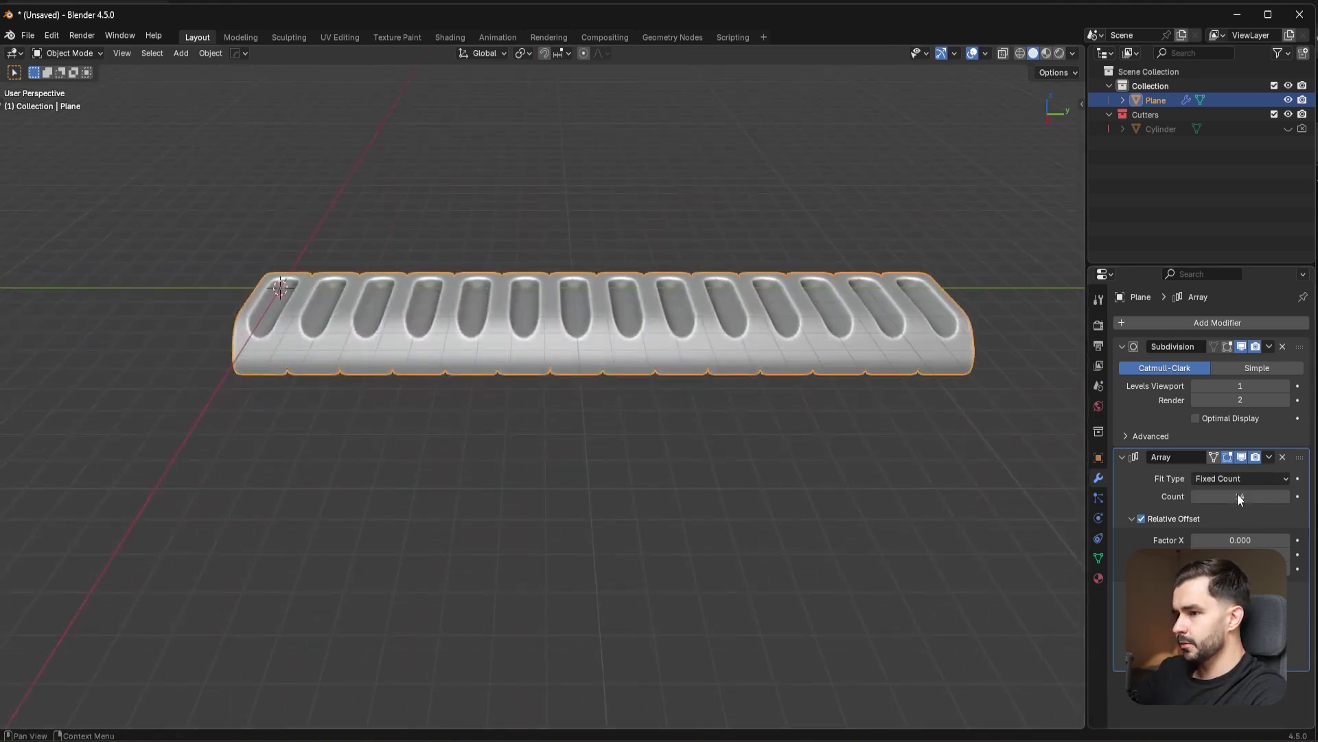
- Examine the lower edge where the array copies meet, comparing it with the Array and Subdivision modifiers switched off and on
middle_drag(694, 374, 748, 374)
scroll(405, 377, up, 6)
shift+middle_drag(405, 378, 528, 390)
scroll(529, 389, up, 5)
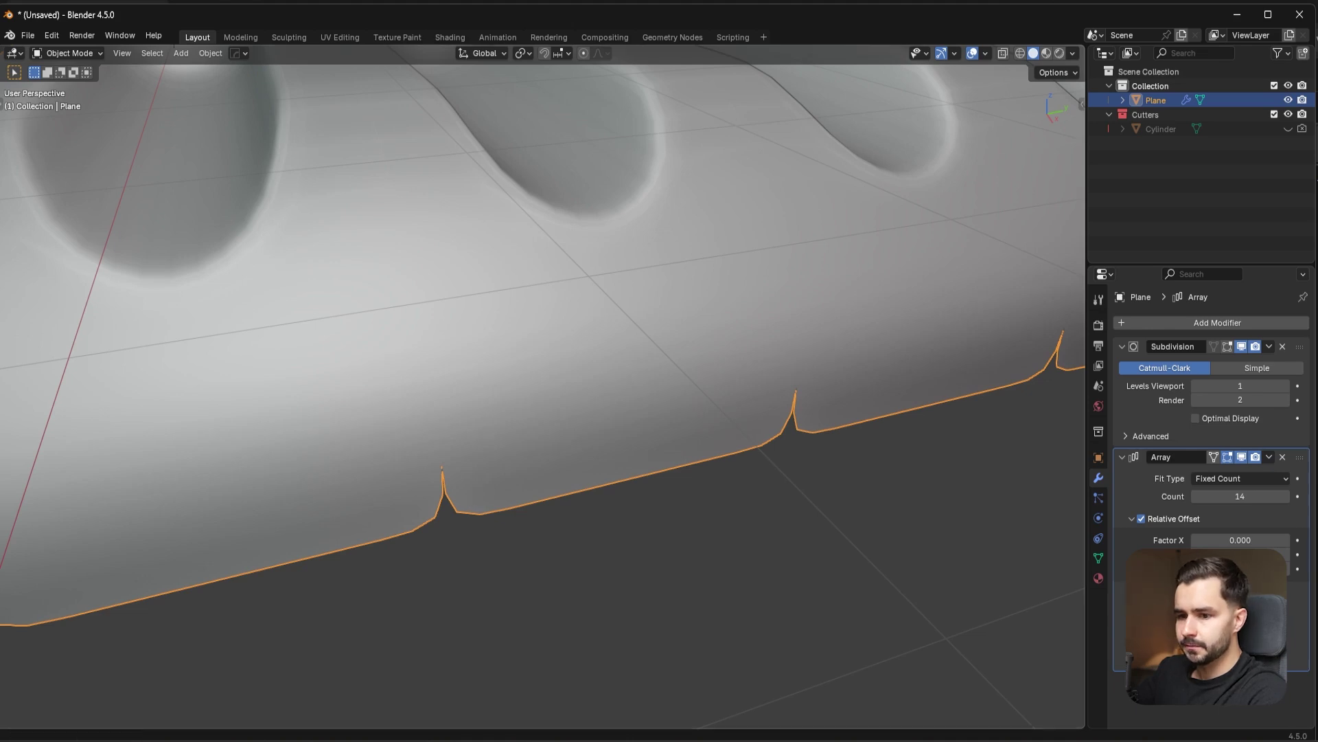
middle_drag(599, 471, 883, 419)
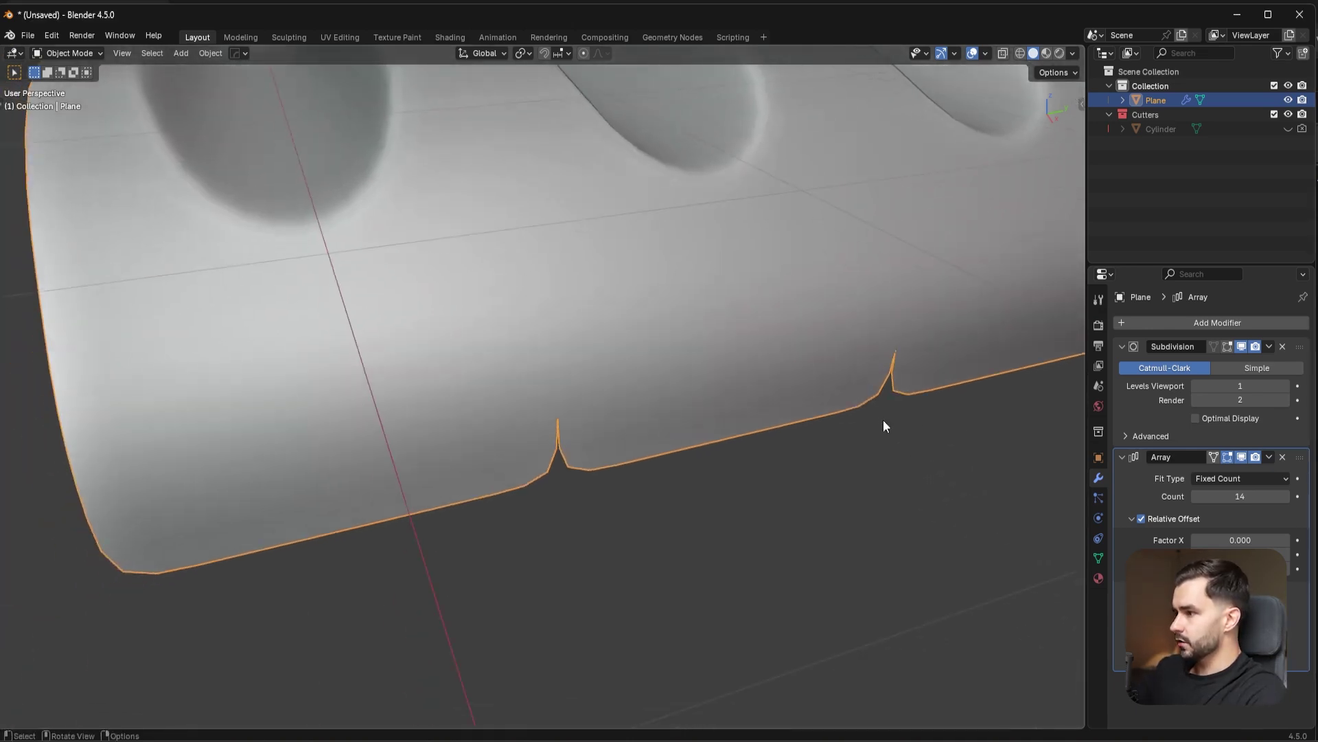
click(1122, 346)
click(1124, 365)
click(1241, 365)
click(1241, 346)
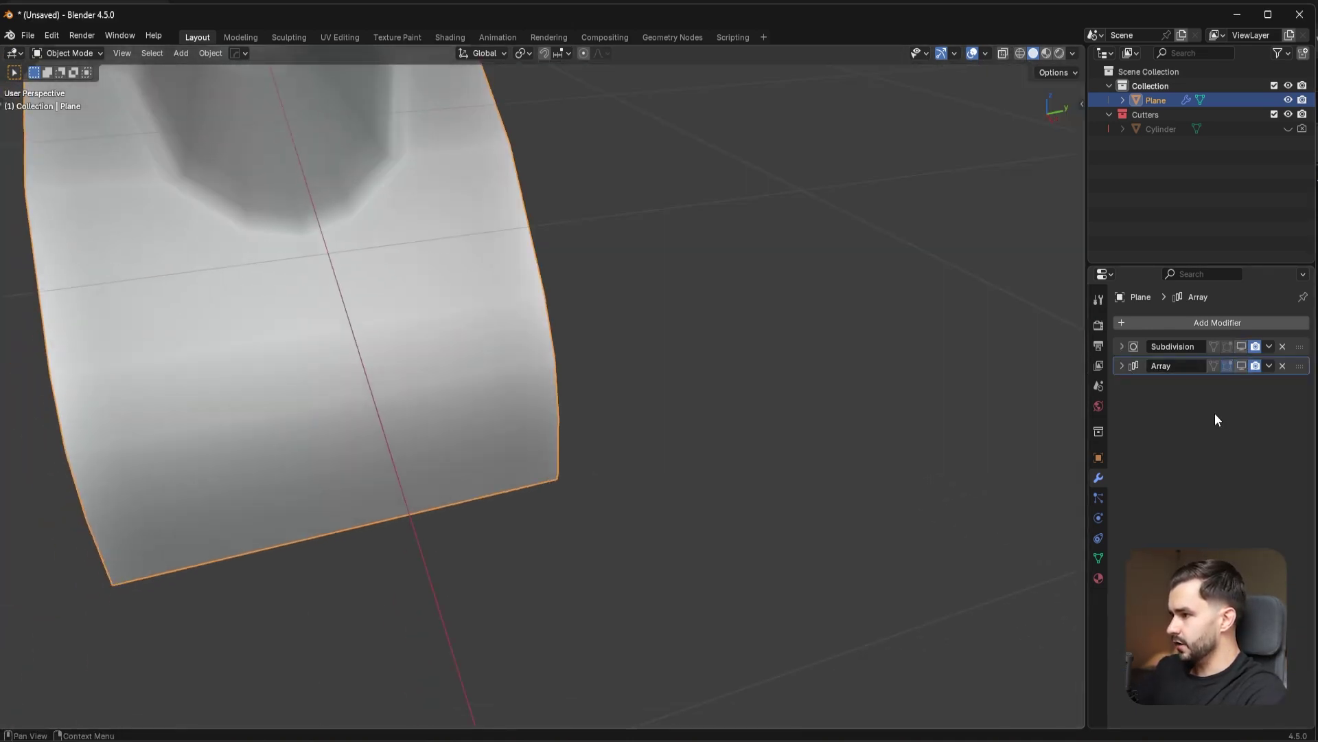
click(1241, 346)
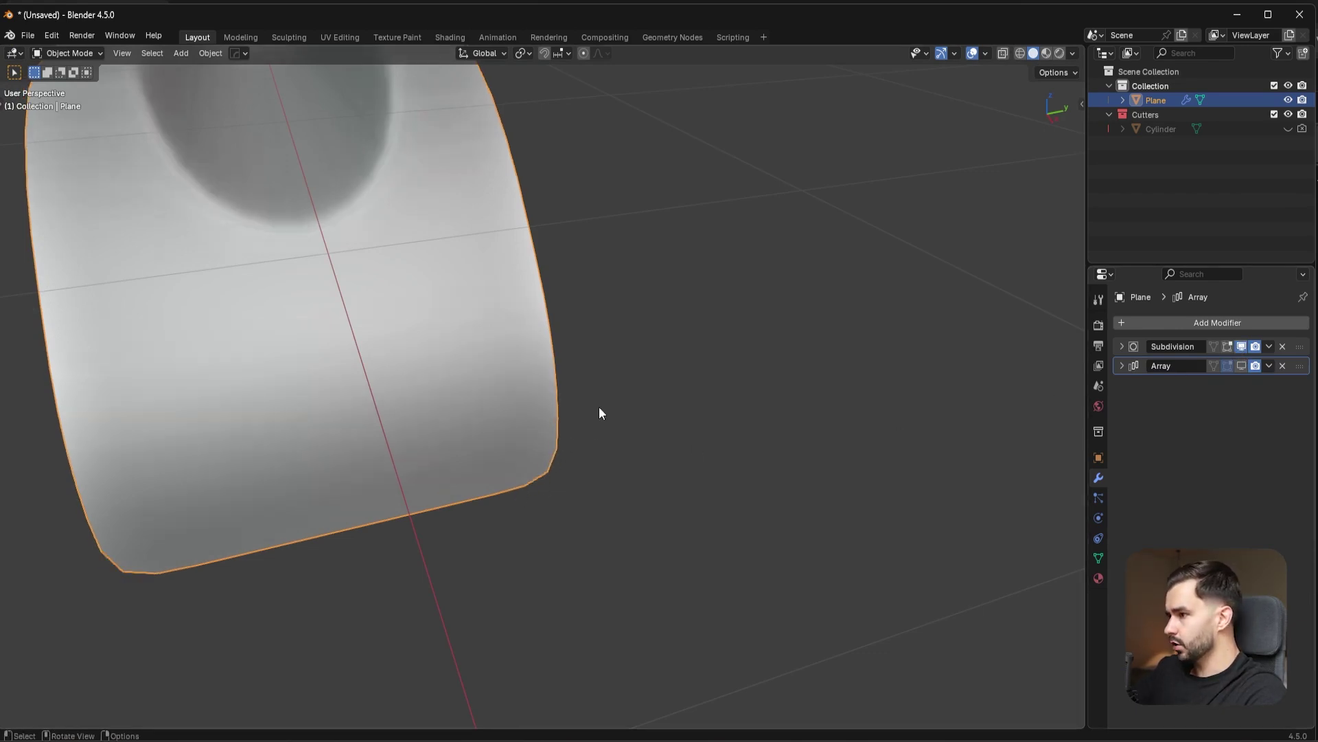
click(1241, 365)
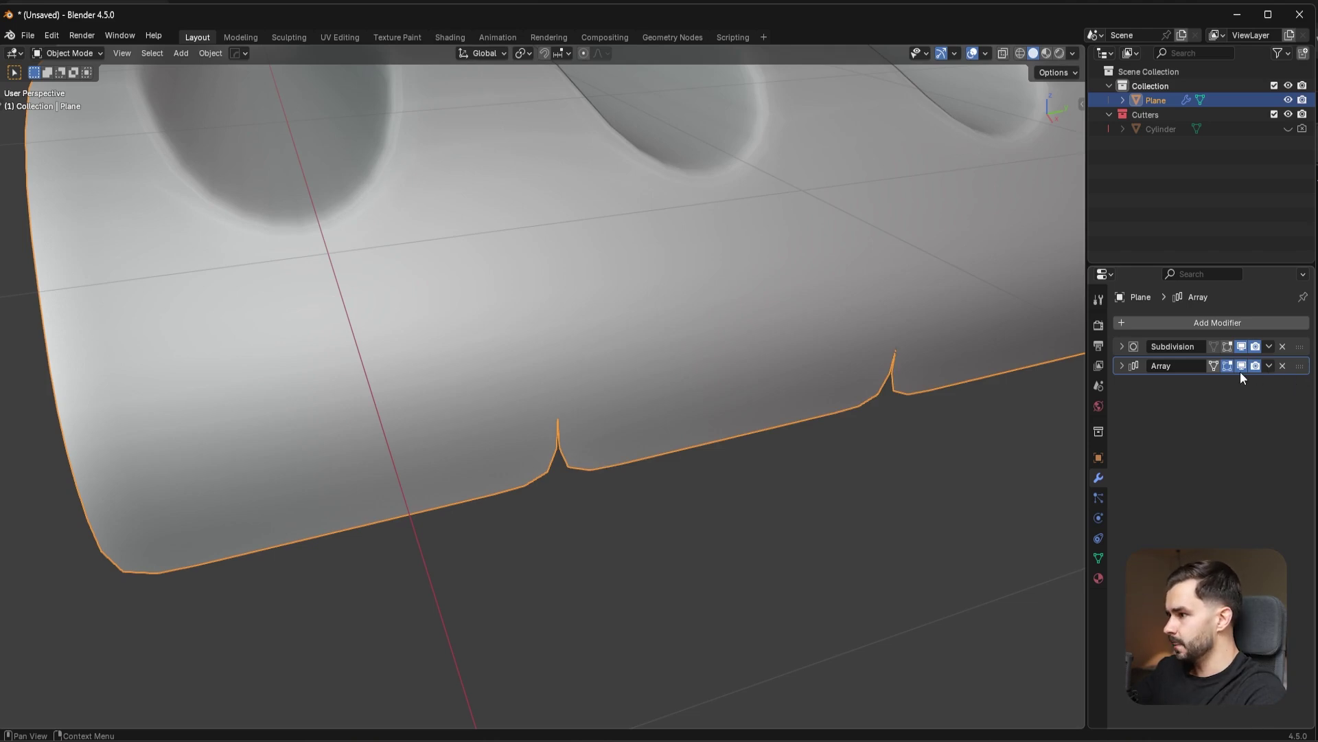
- Move the Array modifier above Subdivision, show the array alone and with subdivision, and inspect the seams along the lower edge
drag(1242, 365, 1274, 352)
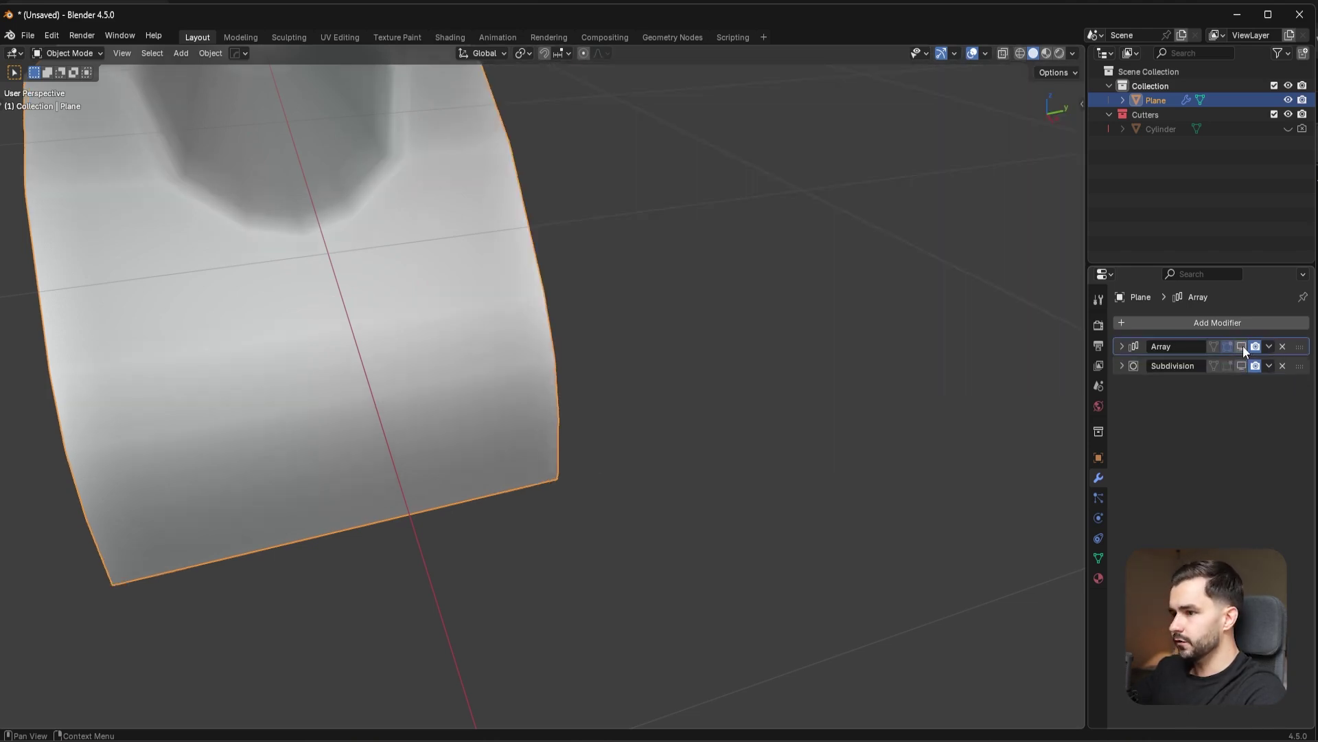
click(1242, 346)
scroll(655, 458, down, 5)
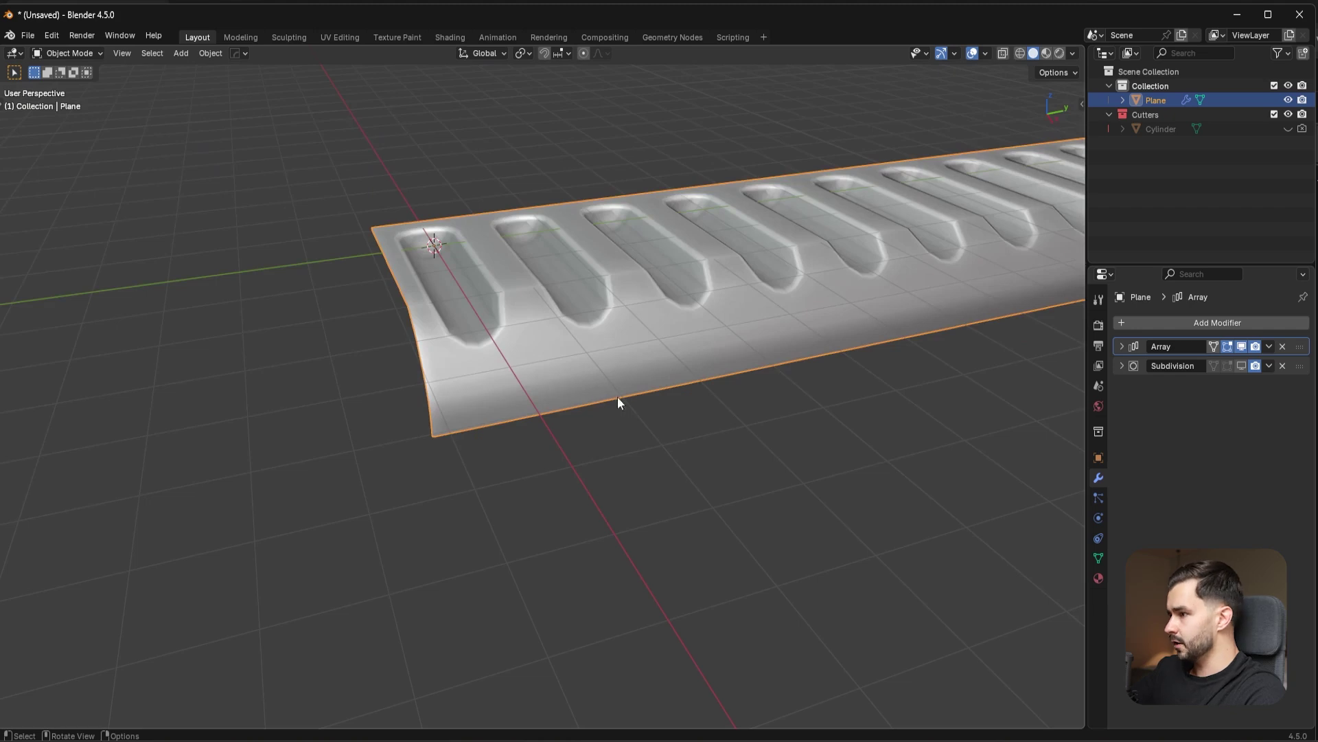
click(1243, 365)
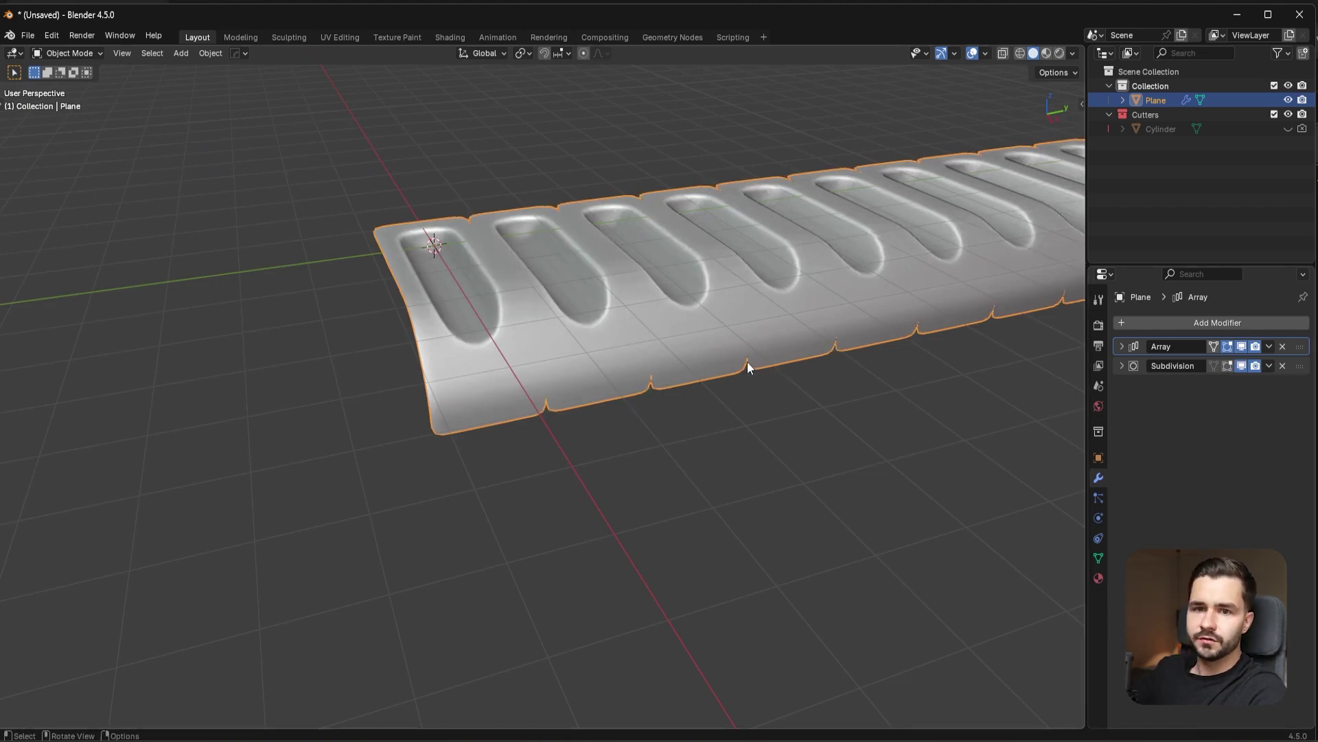
scroll(655, 418, up, 10)
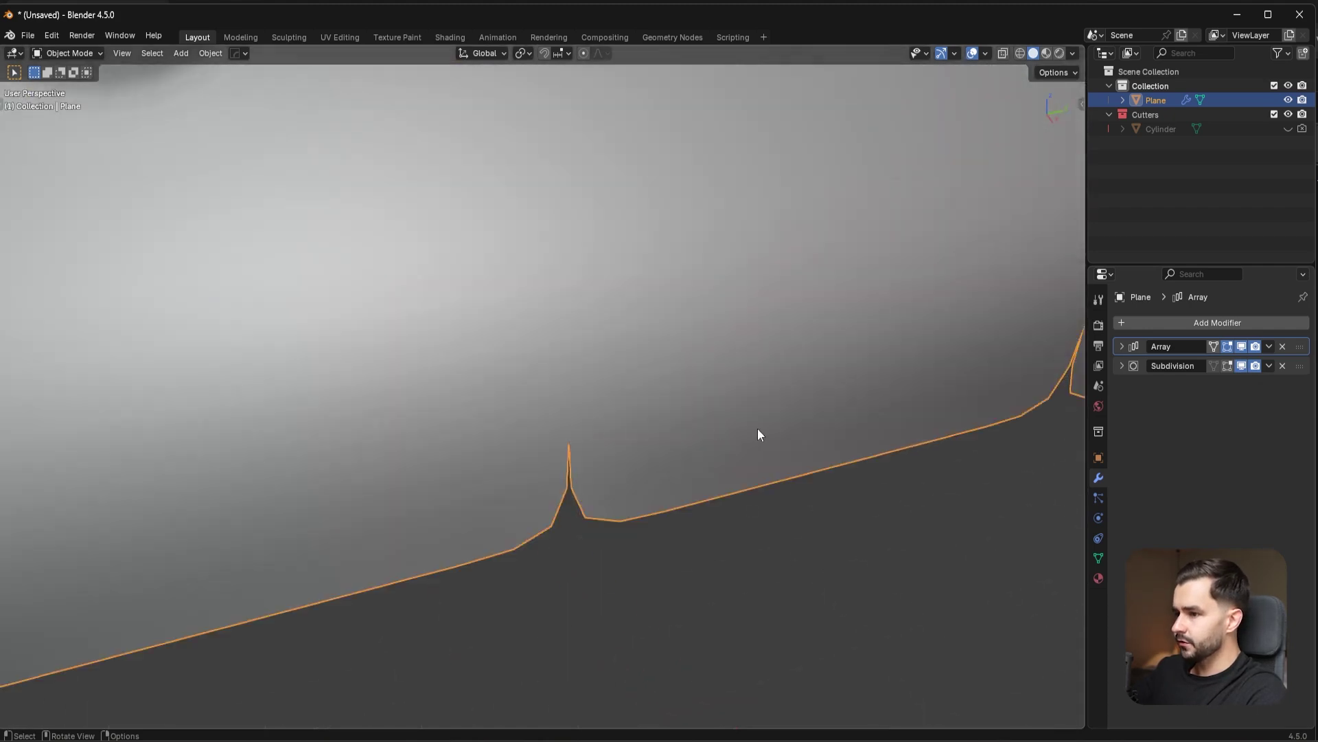
scroll(772, 454, down, 6)
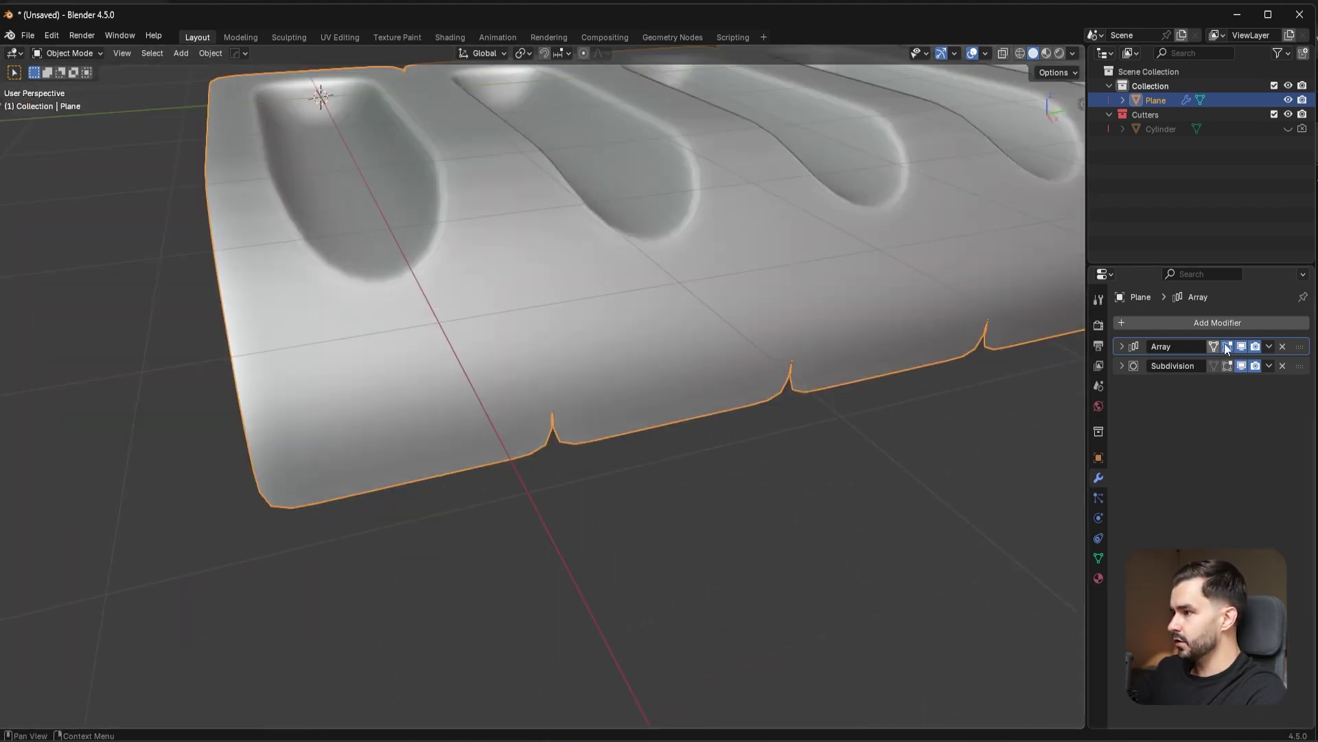
- Hide the Subdivision and Array modifiers in the viewport and place a duplicate of the strip beside it, about 1.64 m along Y
click(1242, 365)
click(1241, 346)
scroll(518, 344, up, 5)
scroll(541, 330, down, 6)
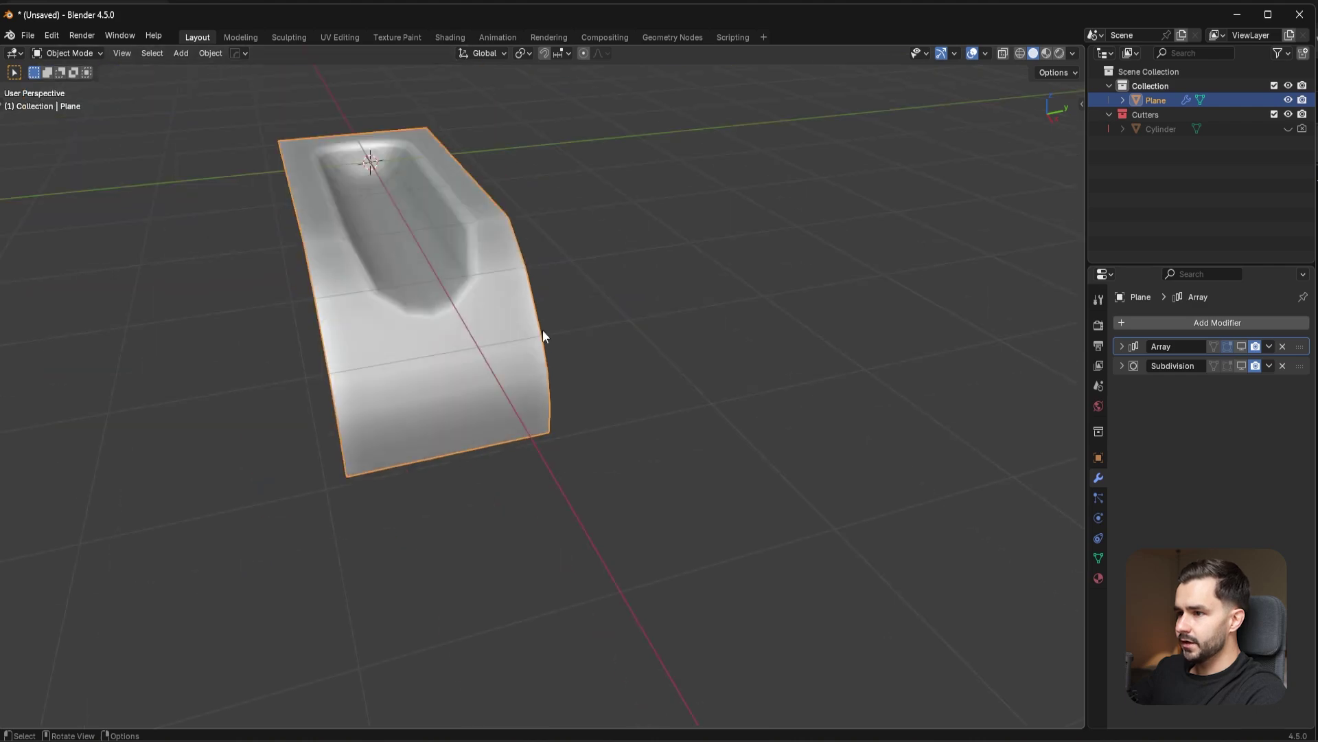
key(shift+d)
key(y)
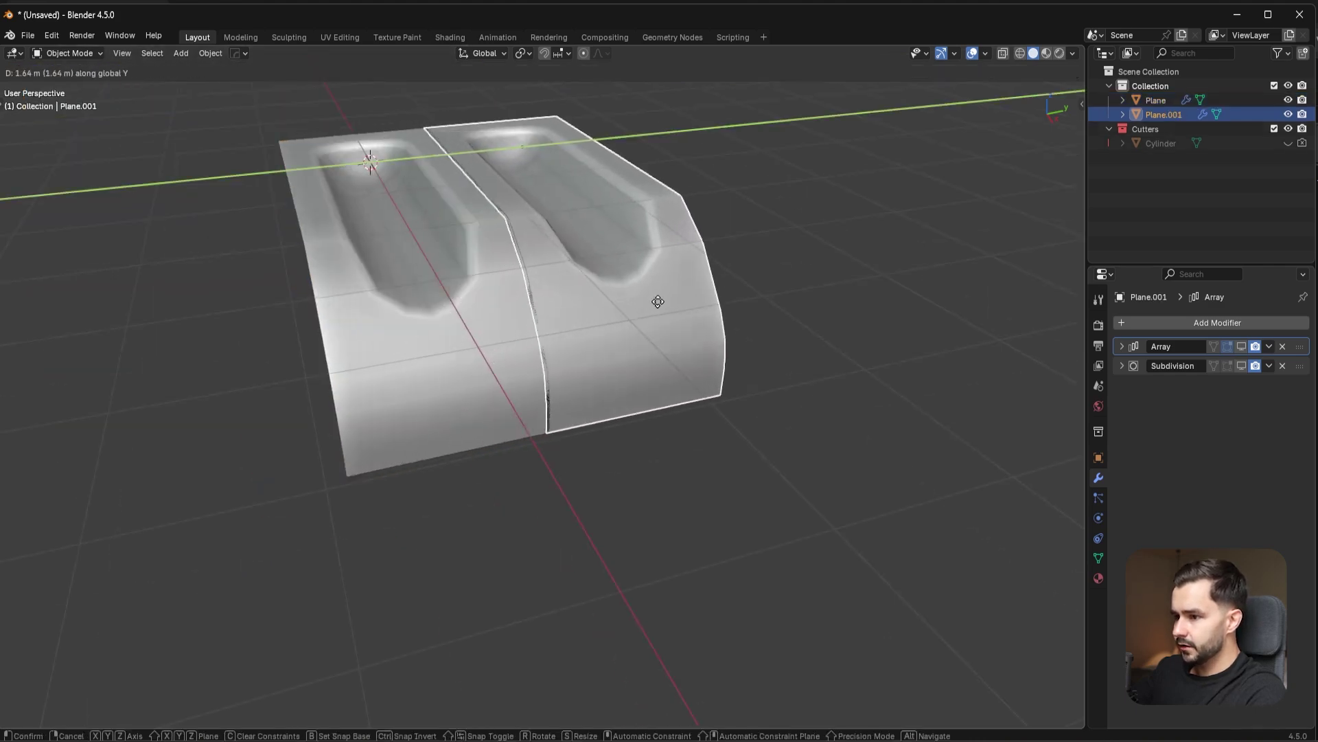
click(661, 301)
- Examine the shared lower corner where the two strips meet, selecting the border vertex in each mesh
scroll(586, 396, up, 8)
key(Tab)
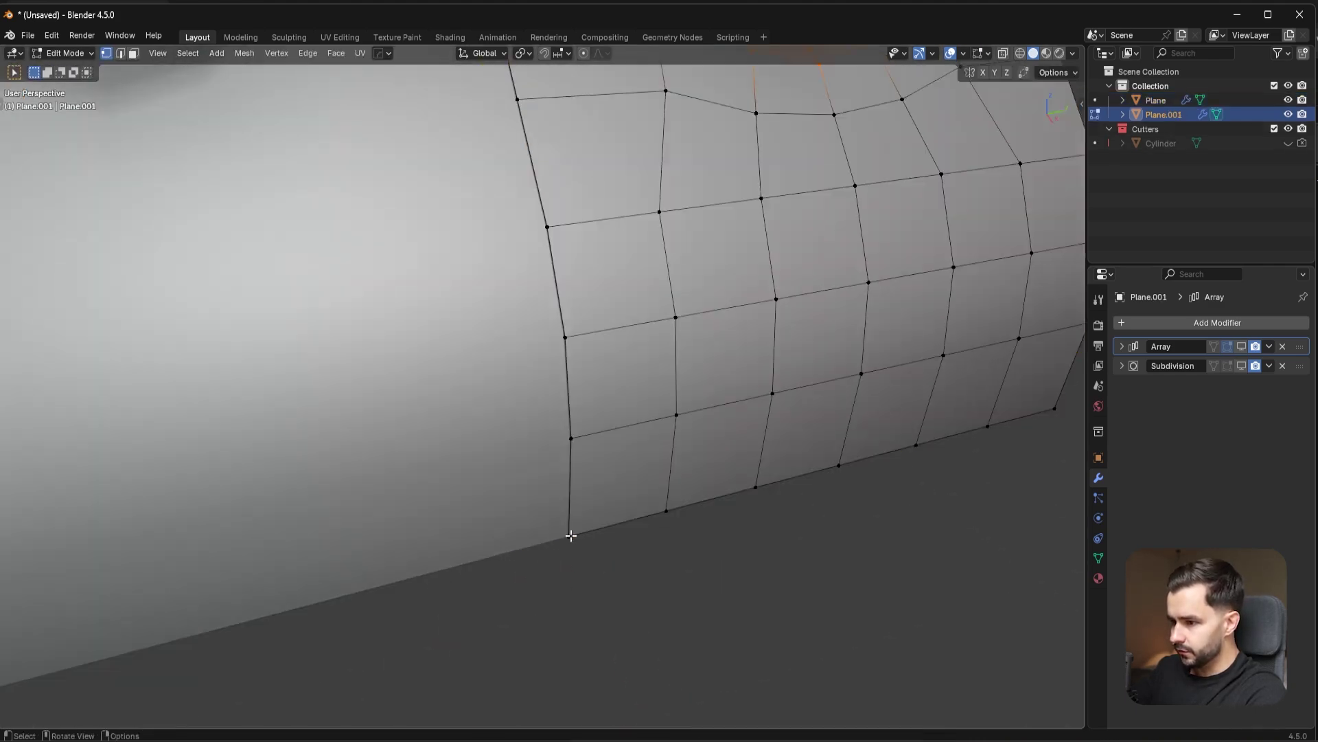
key(Tab)
click(542, 485)
key(Tab)
click(569, 537)
key(Tab)
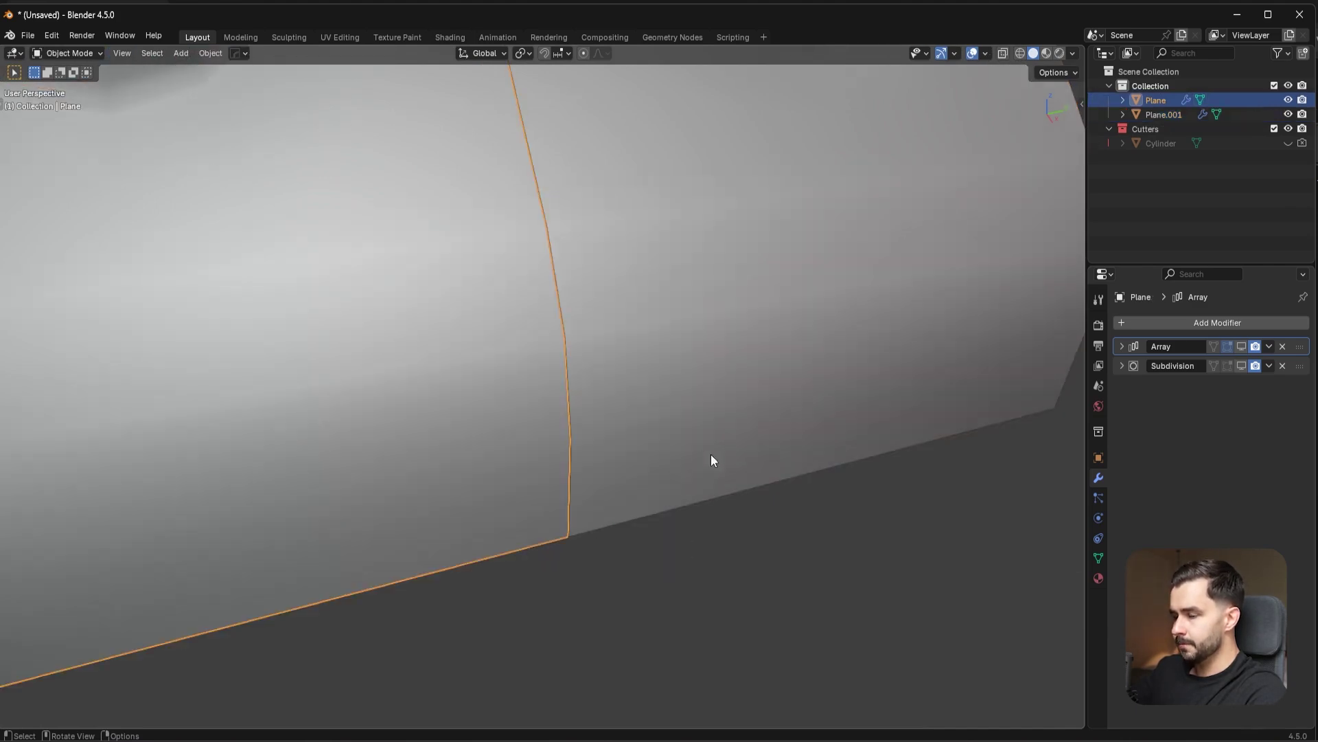
- Undo the duplicated strip and its selections, back to the arrayed row with the Array modifier shown
key(ctrl+z)
key(ctrl+z)
key(ctrl+z)
key(ctrl+z)
key(ctrl+z)
key(ctrl+z)
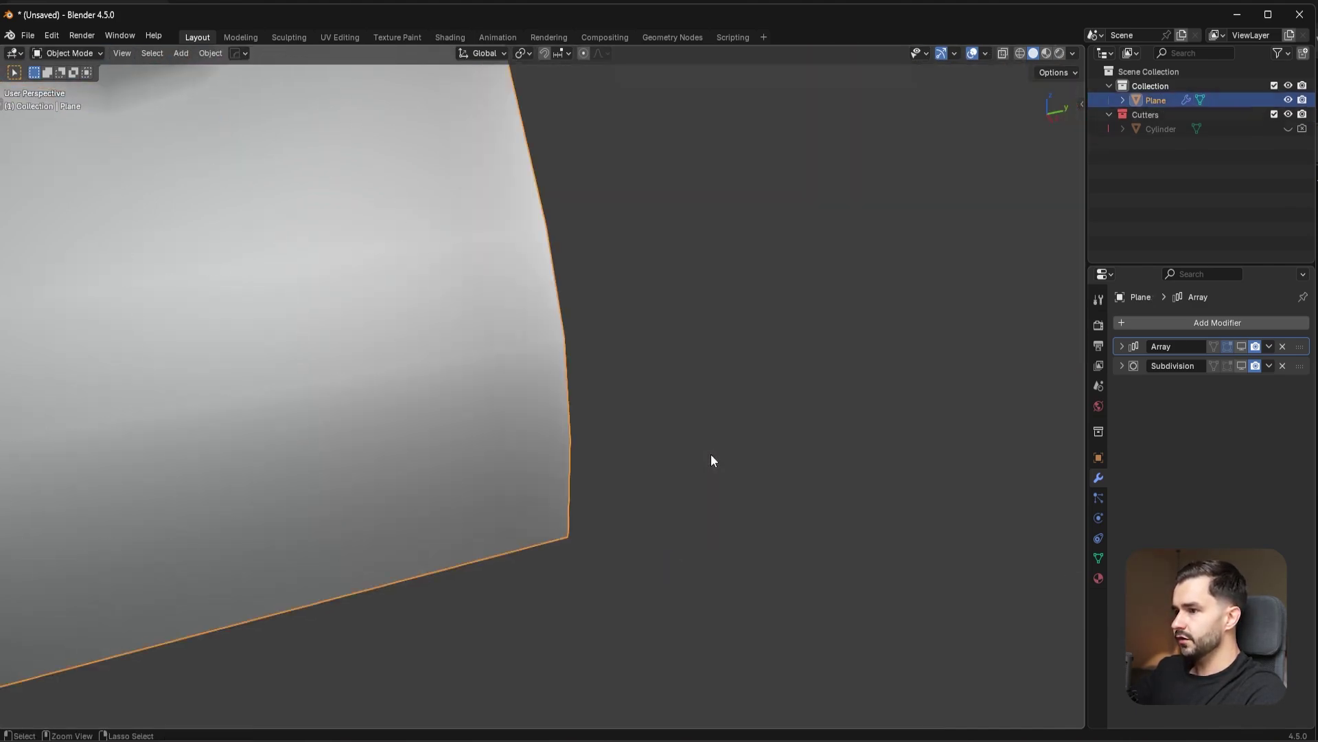
scroll(711, 452, down, 7)
key(ctrl+z)
key(ctrl+shift+z)
key(ctrl+z)
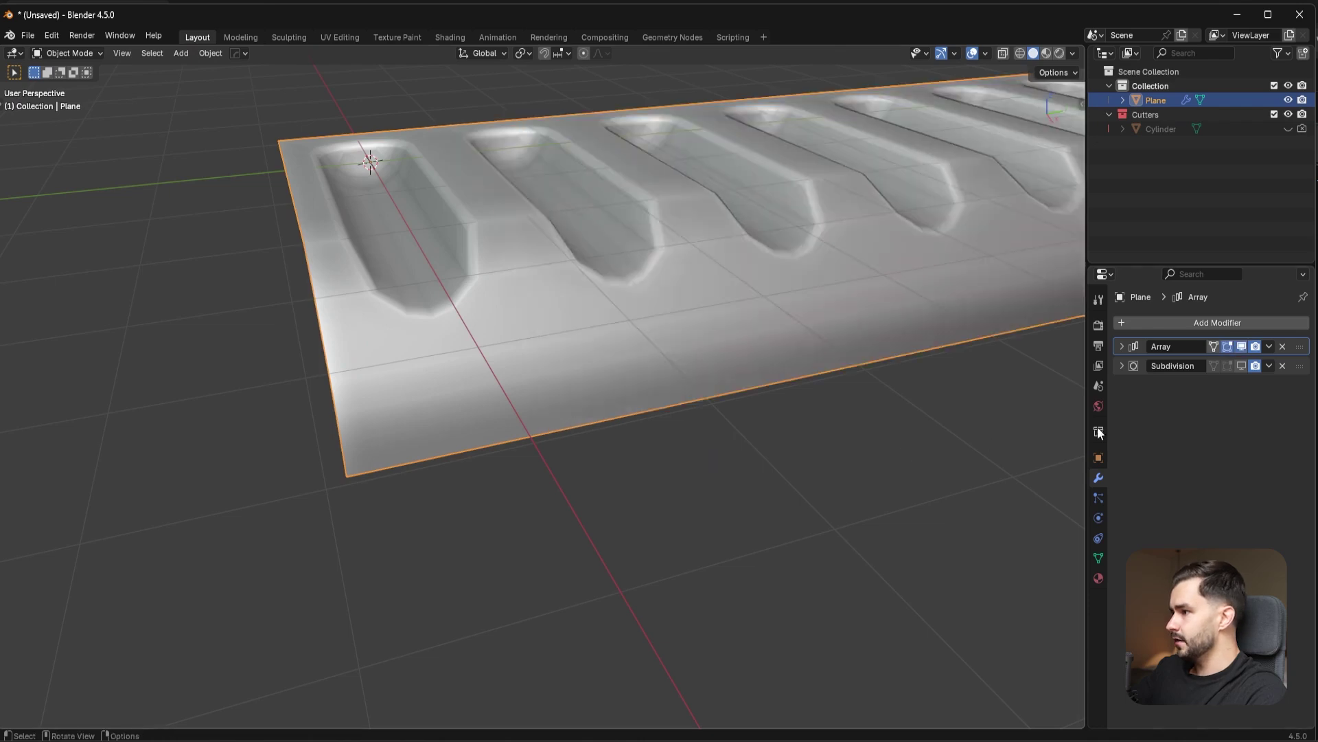
- Show the Subdivision modifier again and enable Merge in the Array modifier to join the copies along their seams
click(1242, 366)
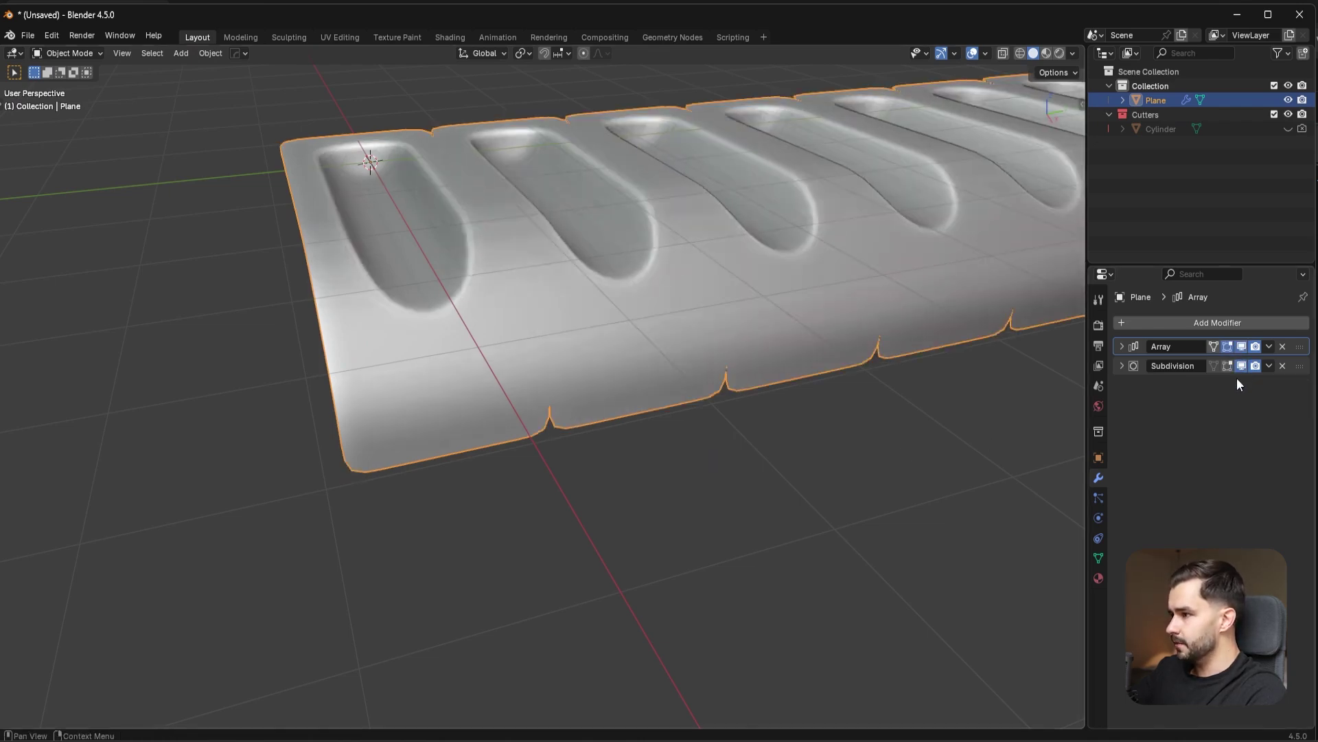
click(1122, 346)
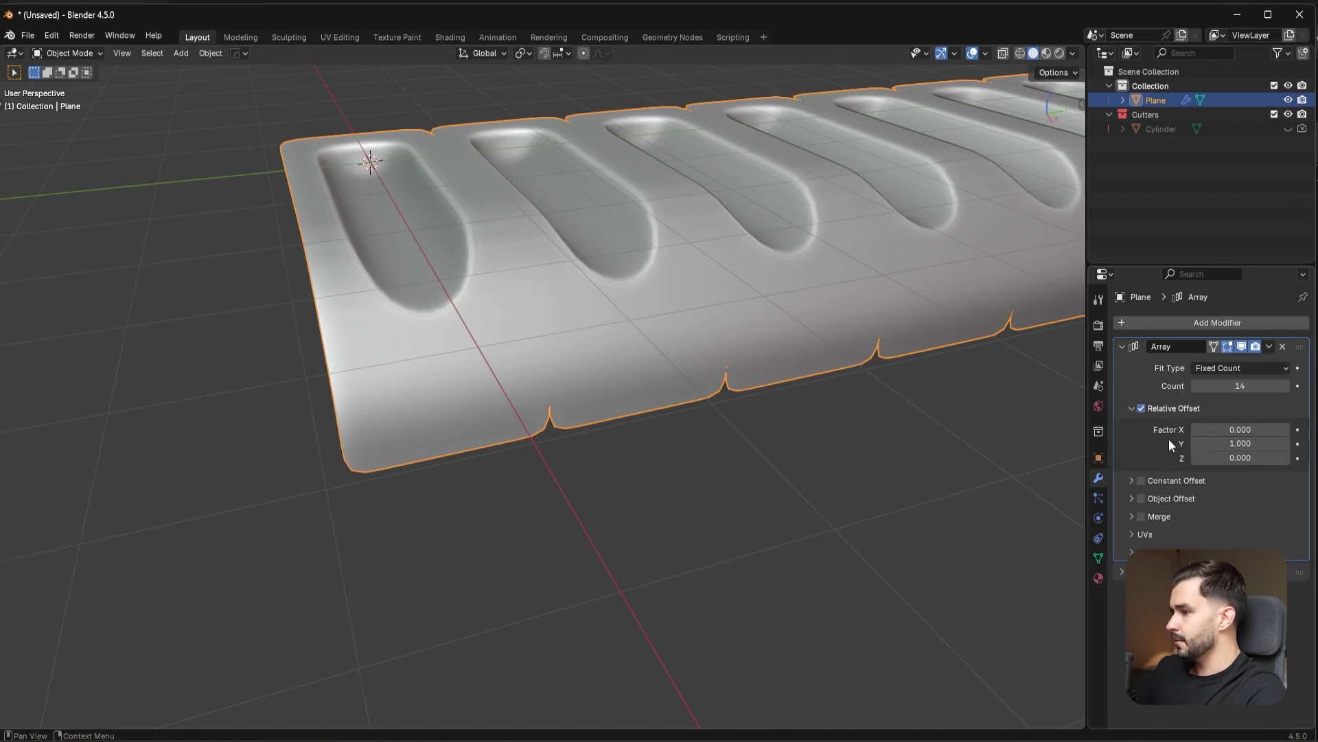
click(1141, 516)
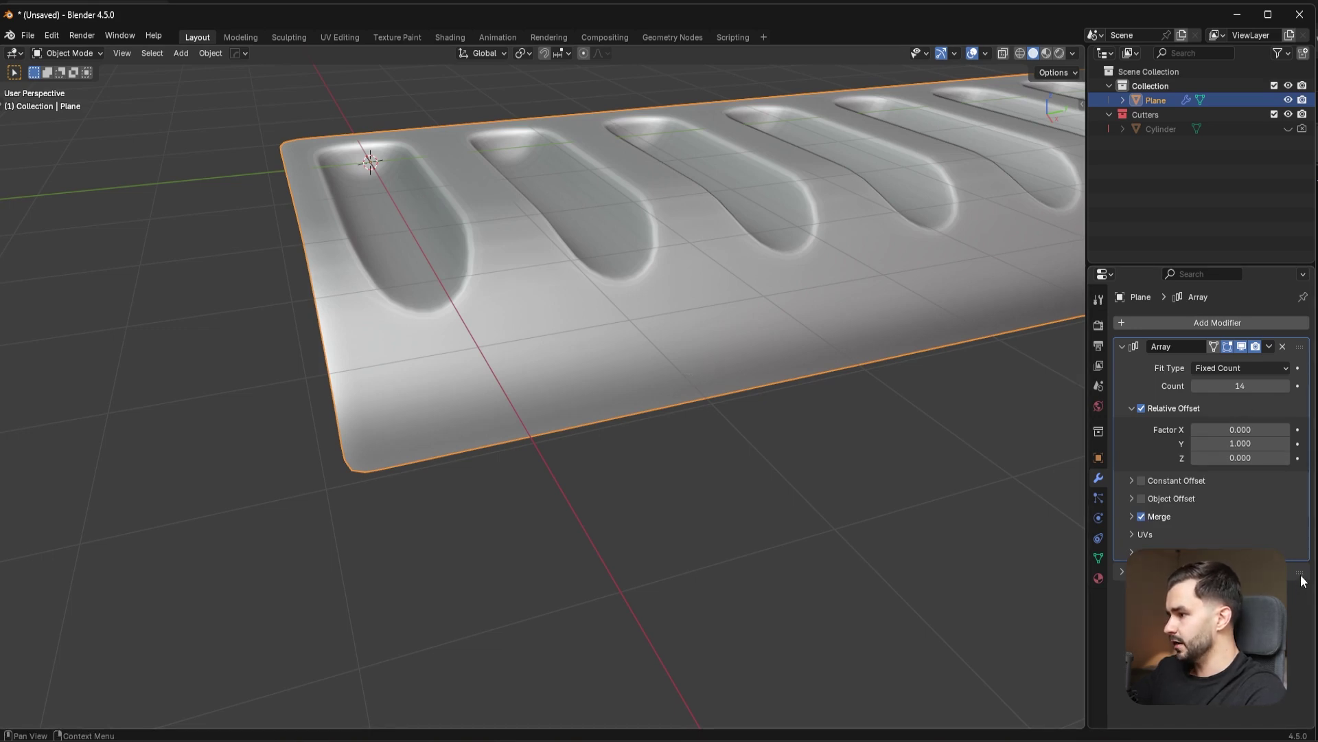
drag(1299, 572, 1310, 522)
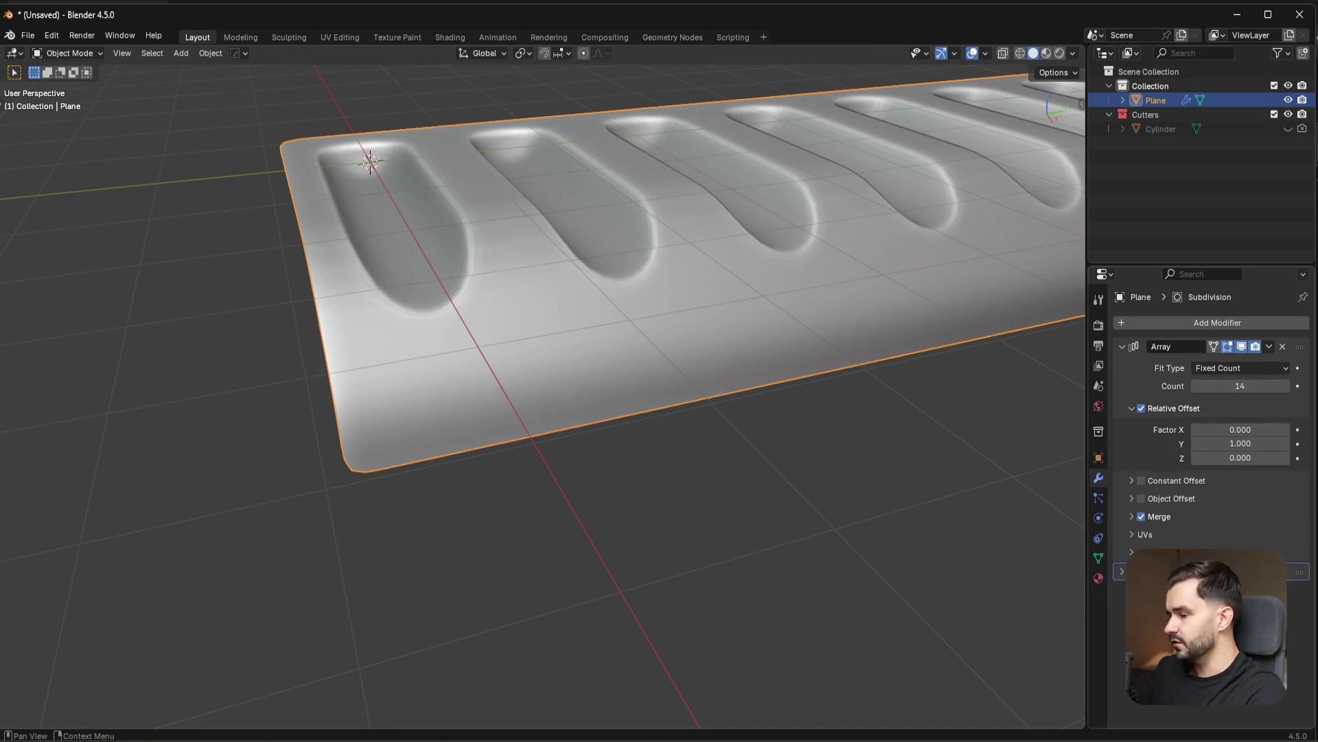
scroll(889, 388, down, 6)
mouse_move(877, 381)
middle_down()
mouse_move(735, 374)
mouse_move(780, 362)
mouse_move(736, 335)
mouse_move(866, 390)
middle_up()
scroll(583, 439, up, 3)
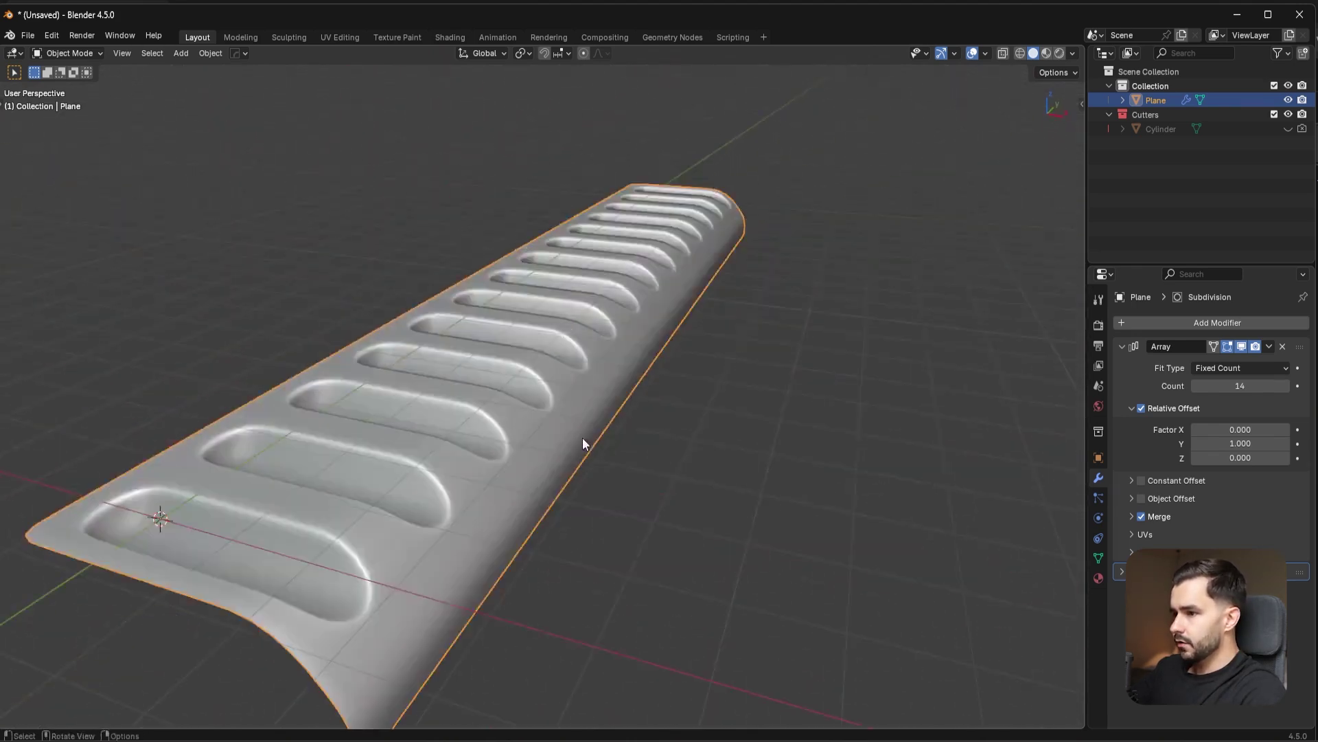
- Add a Simple Deform modifier to the grooved row and try its twist about the Z axis
click(1123, 346)
click(1158, 325)
mouse_move(1148, 336)
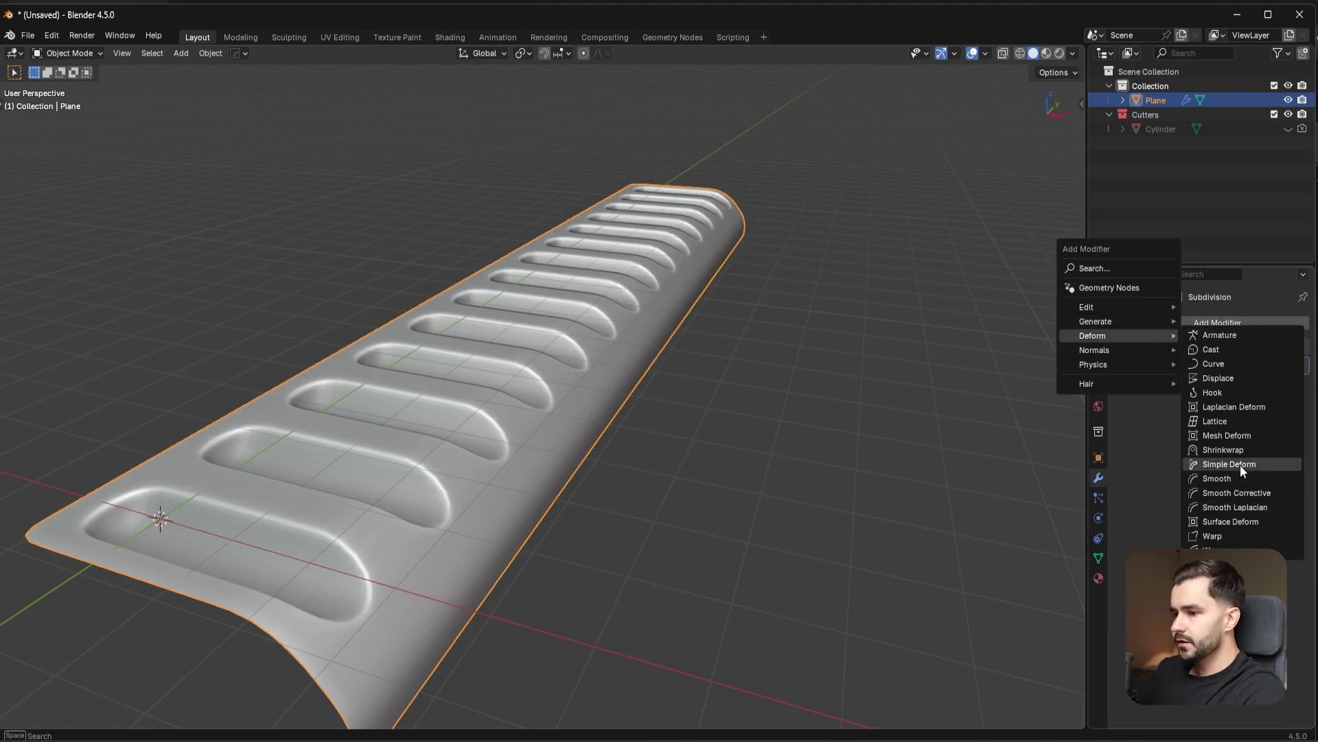
click(1189, 472)
middle_drag(745, 424, 974, 388)
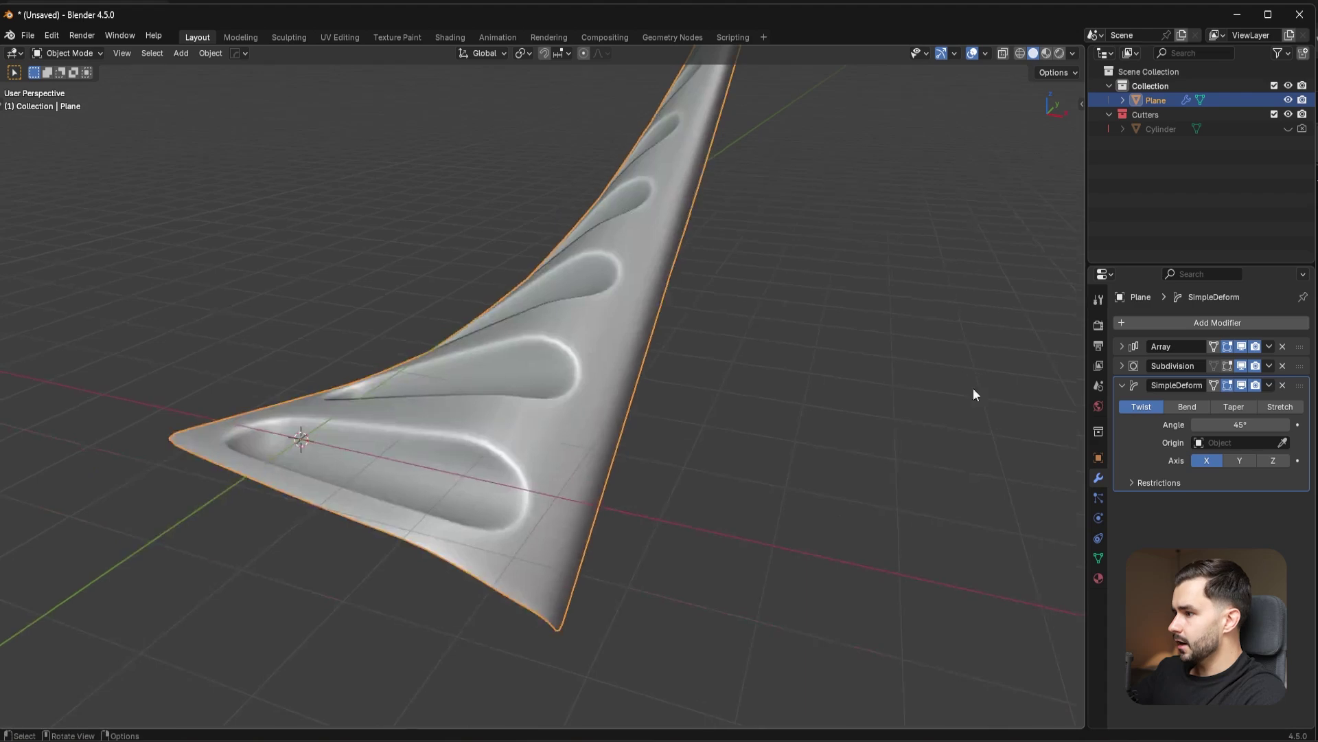
click(1276, 460)
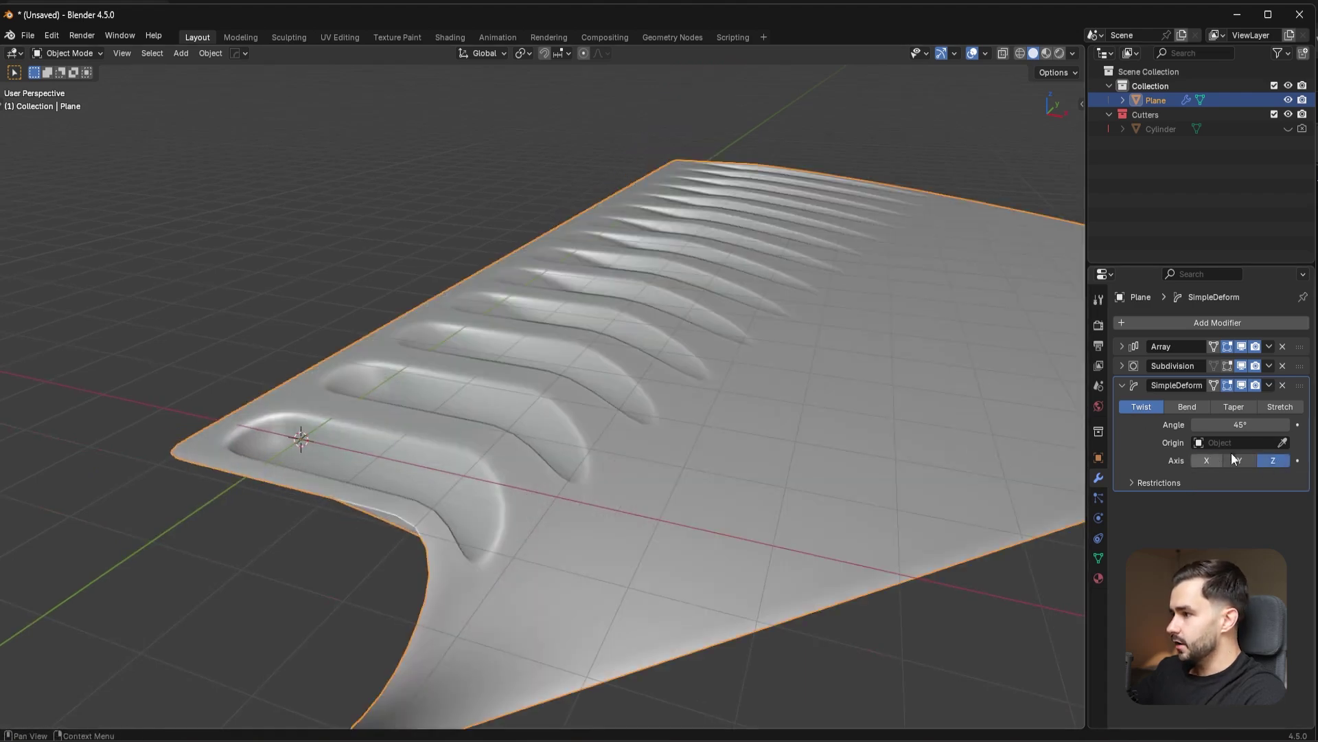
key(n)
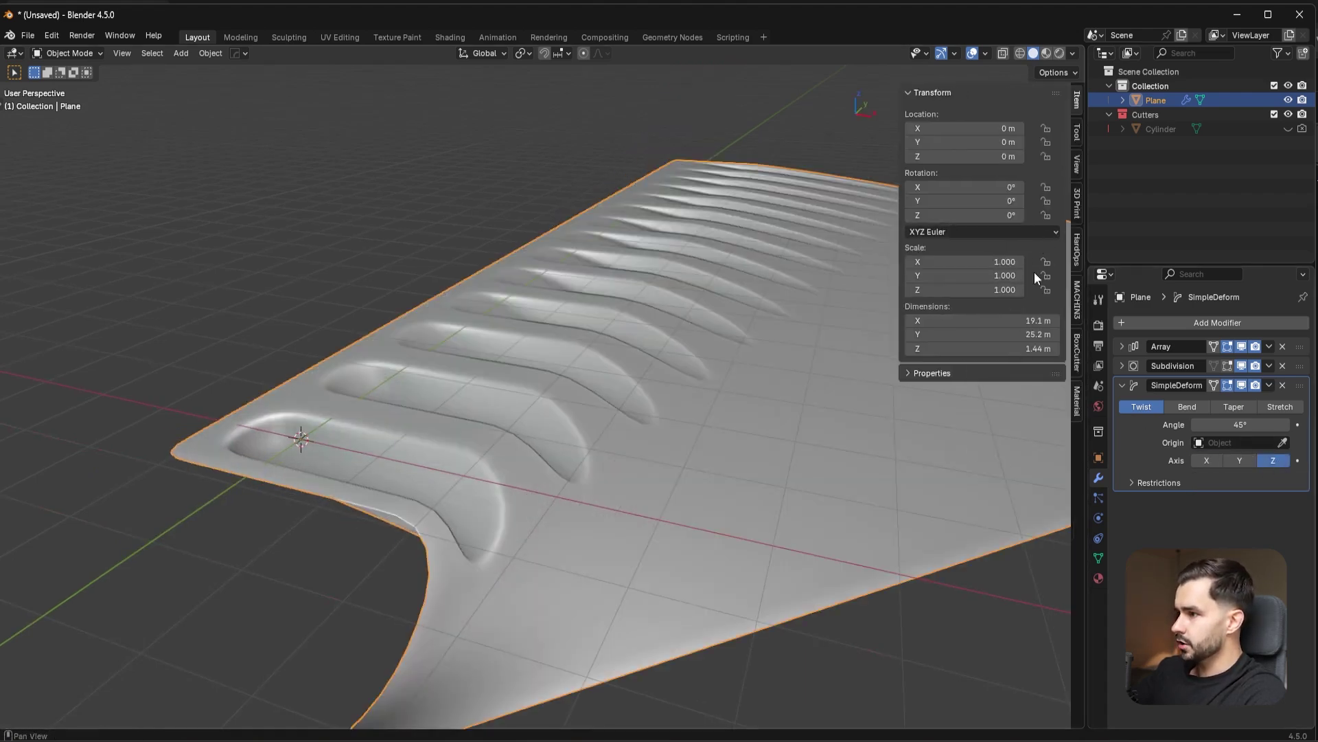
key(n)
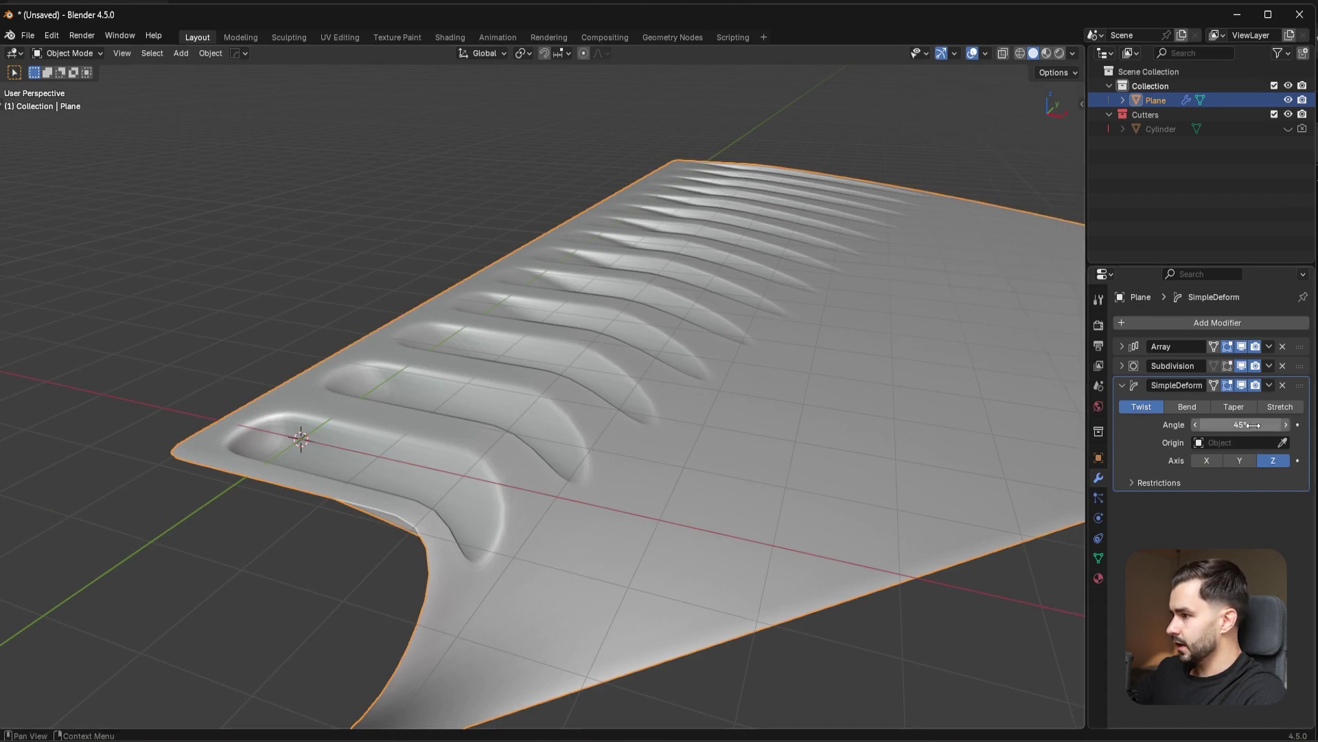
- Switch the Simple Deform modifier to Bend, compare the deformation axes, and set the axis to Y
click(1189, 406)
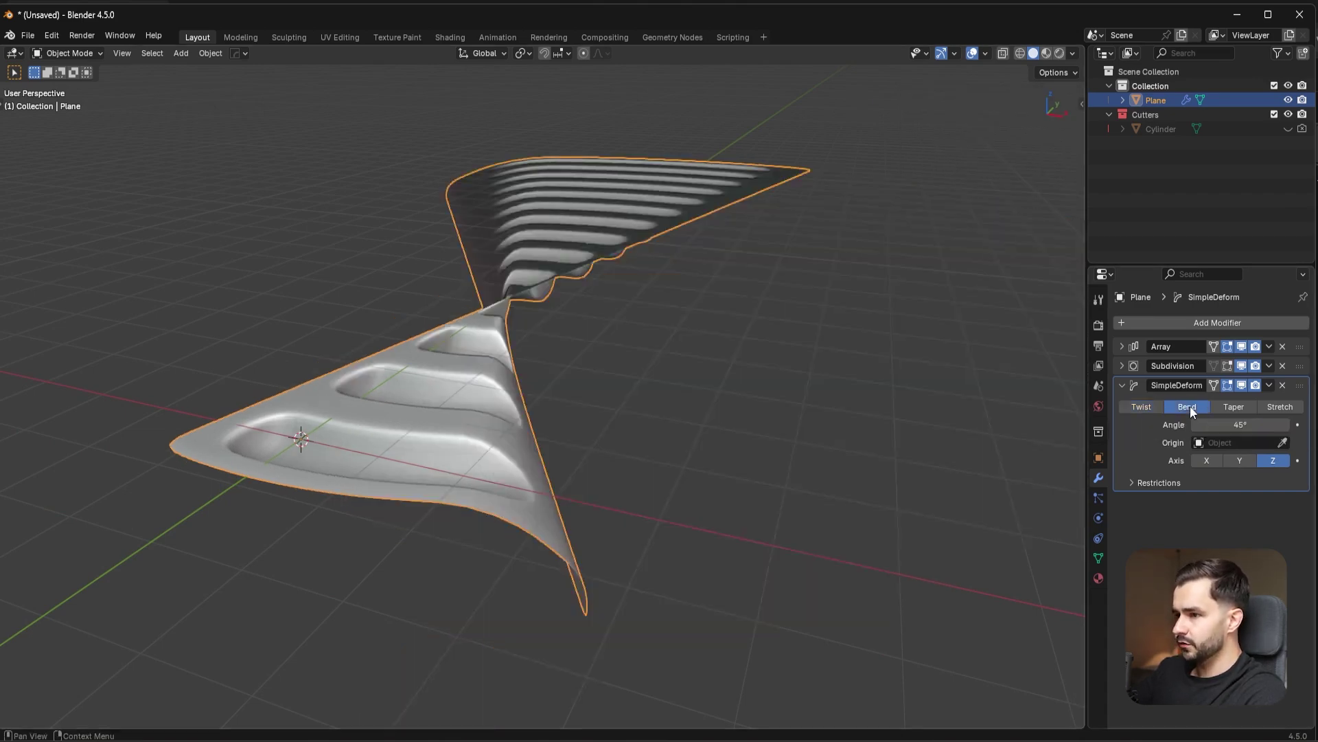
click(1240, 460)
click(1208, 460)
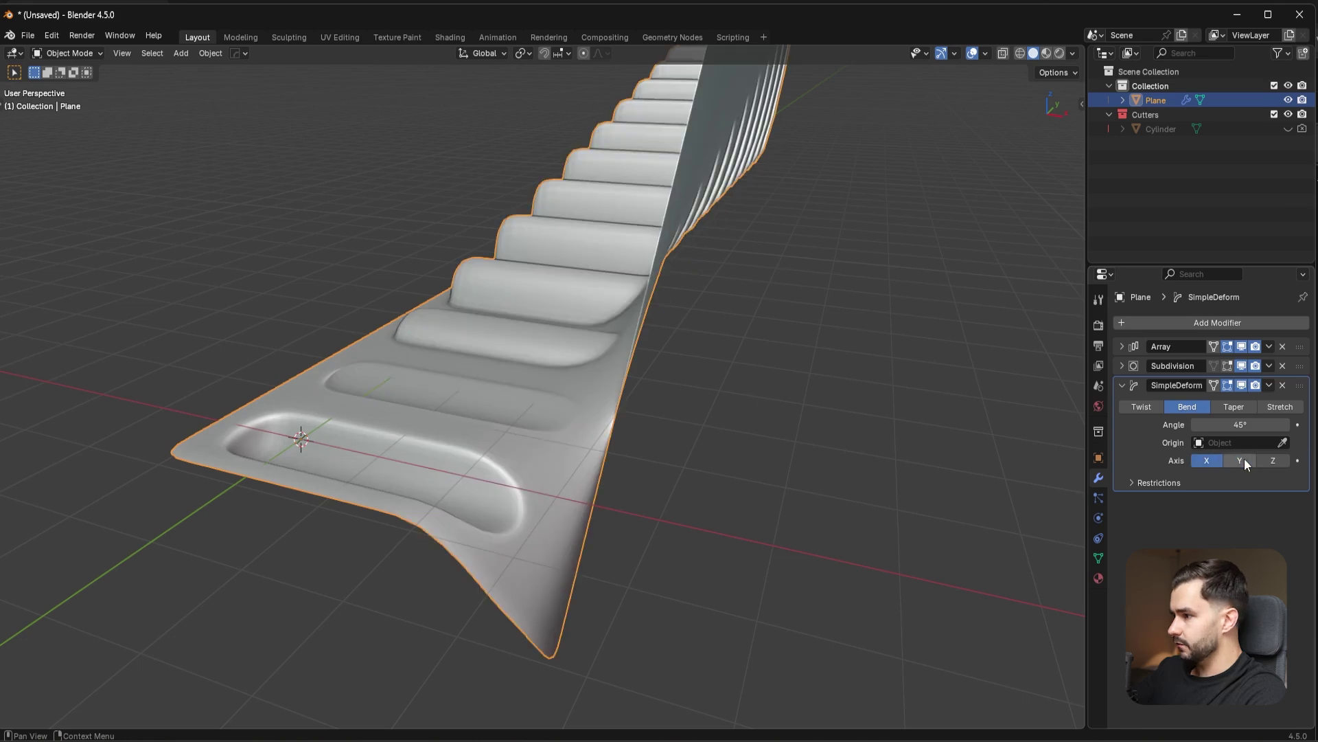
click(1244, 460)
click(1210, 460)
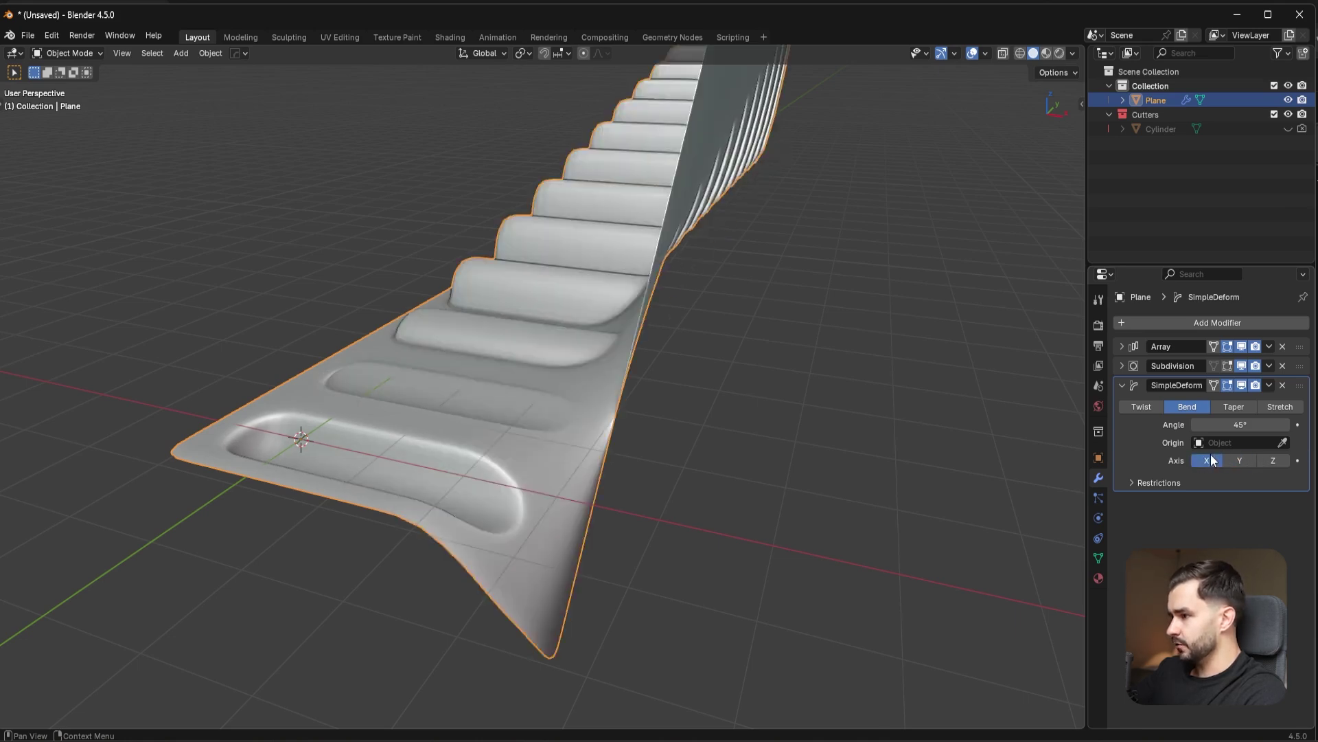
click(1245, 460)
click(1207, 459)
click(1240, 460)
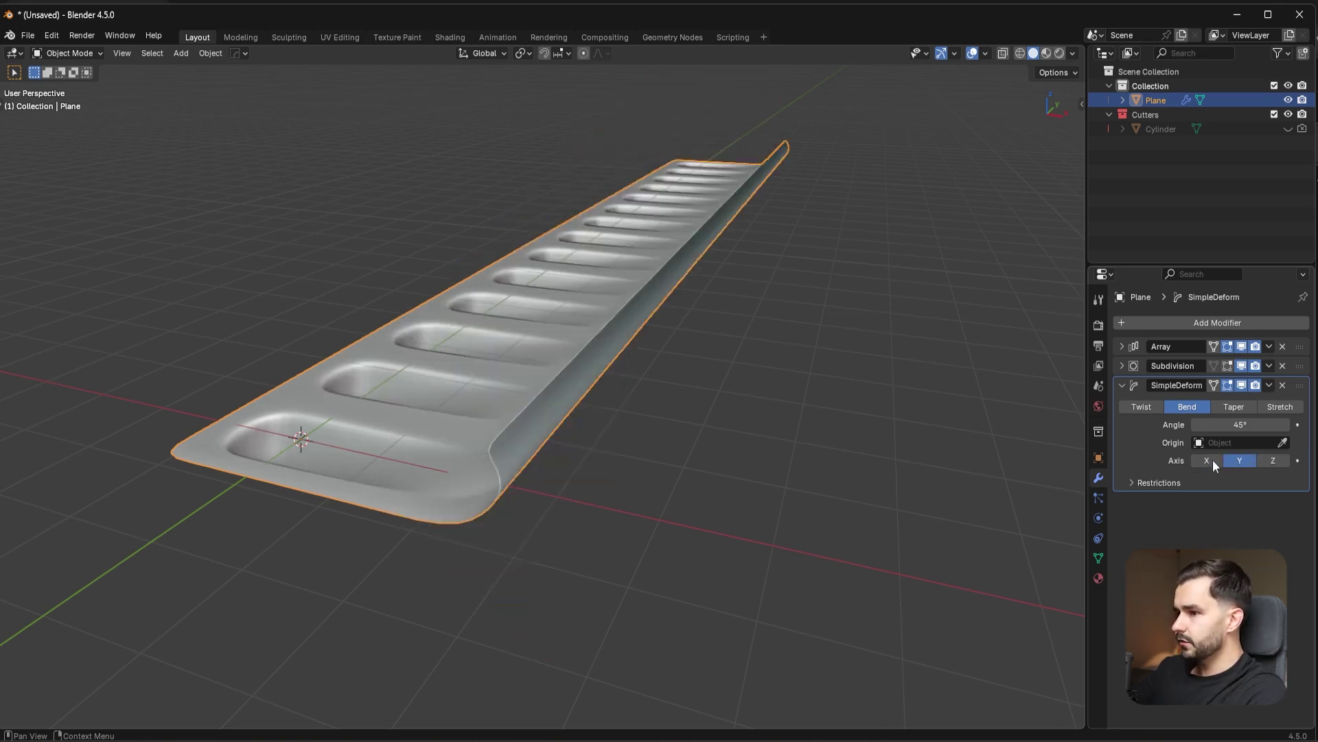
- Set the Simple Deform bend angle to -8.6° and check the row's cross-section
middle_drag(974, 412, 868, 387)
drag(1240, 424, 1183, 425)
middle_drag(971, 389, 1120, 405)
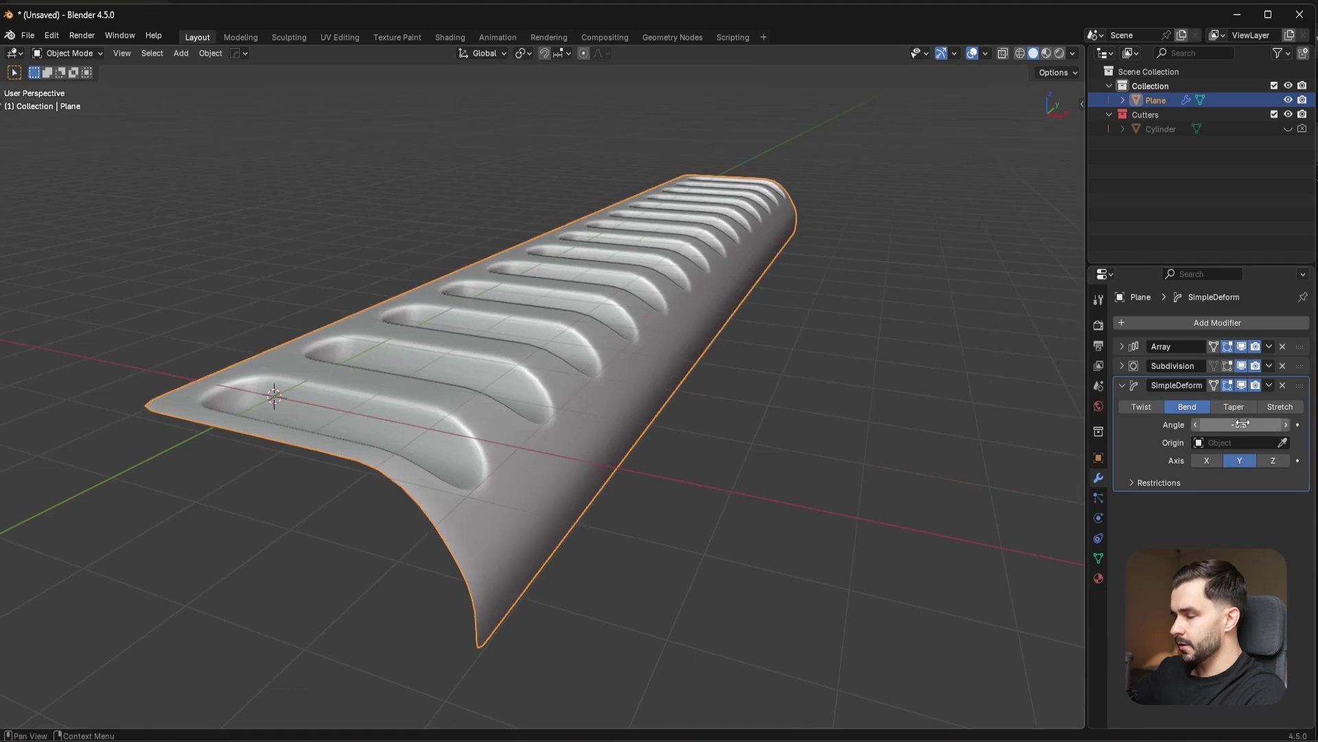
mouse_move(1242, 424)
mouse_down()
mouse_move(1250, 410)
mouse_move(1225, 424)
mouse_up()
click(1244, 383)
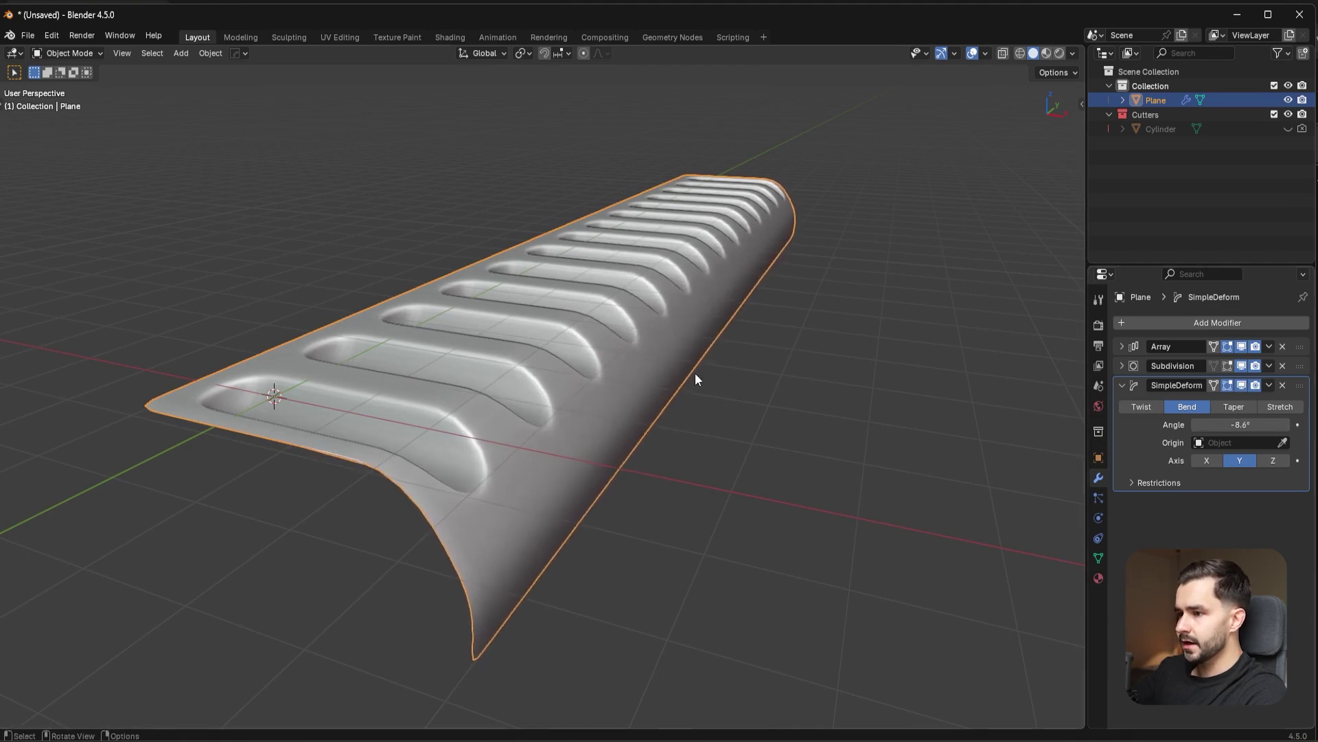
- Compare the single base strip with the full row by switching the Array, Subdivision and Simple Deform modifiers off and on
middle_drag(695, 373, 652, 406)
scroll(488, 369, down, 4)
middle_drag(554, 395, 942, 377)
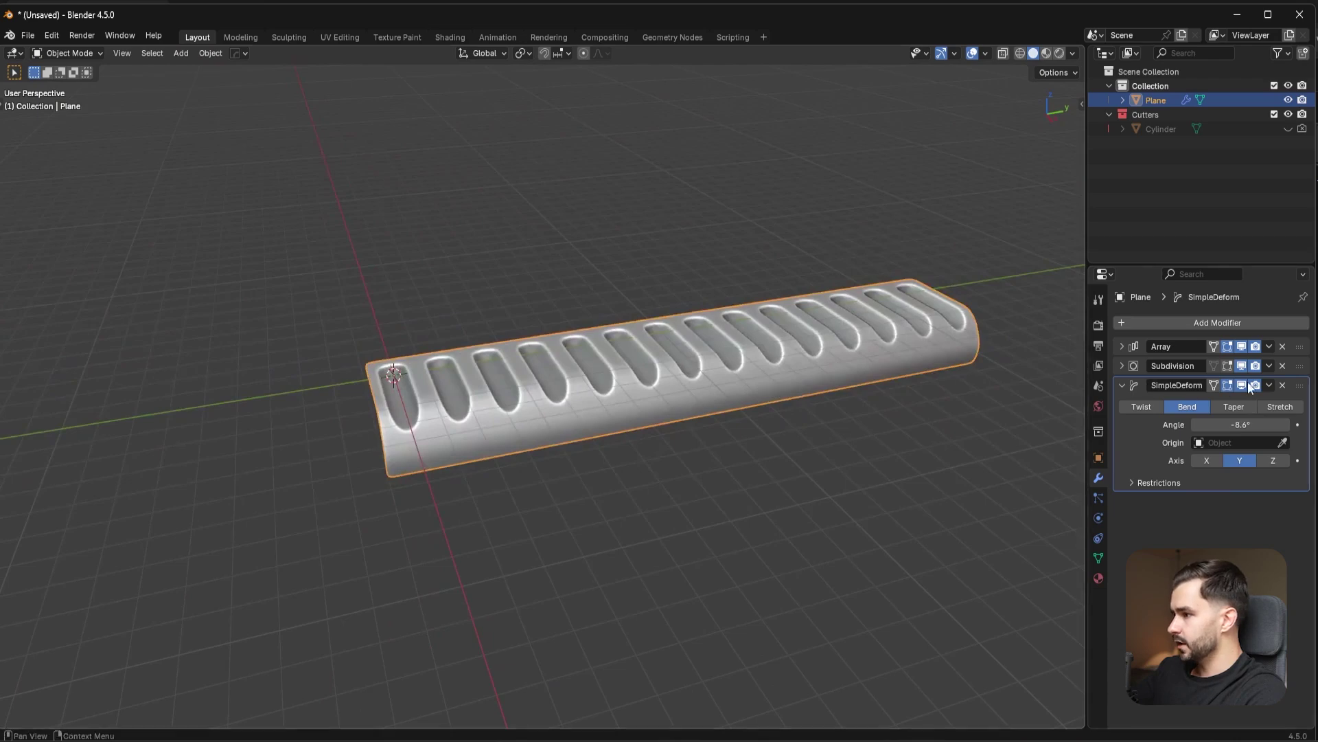
click(1240, 346)
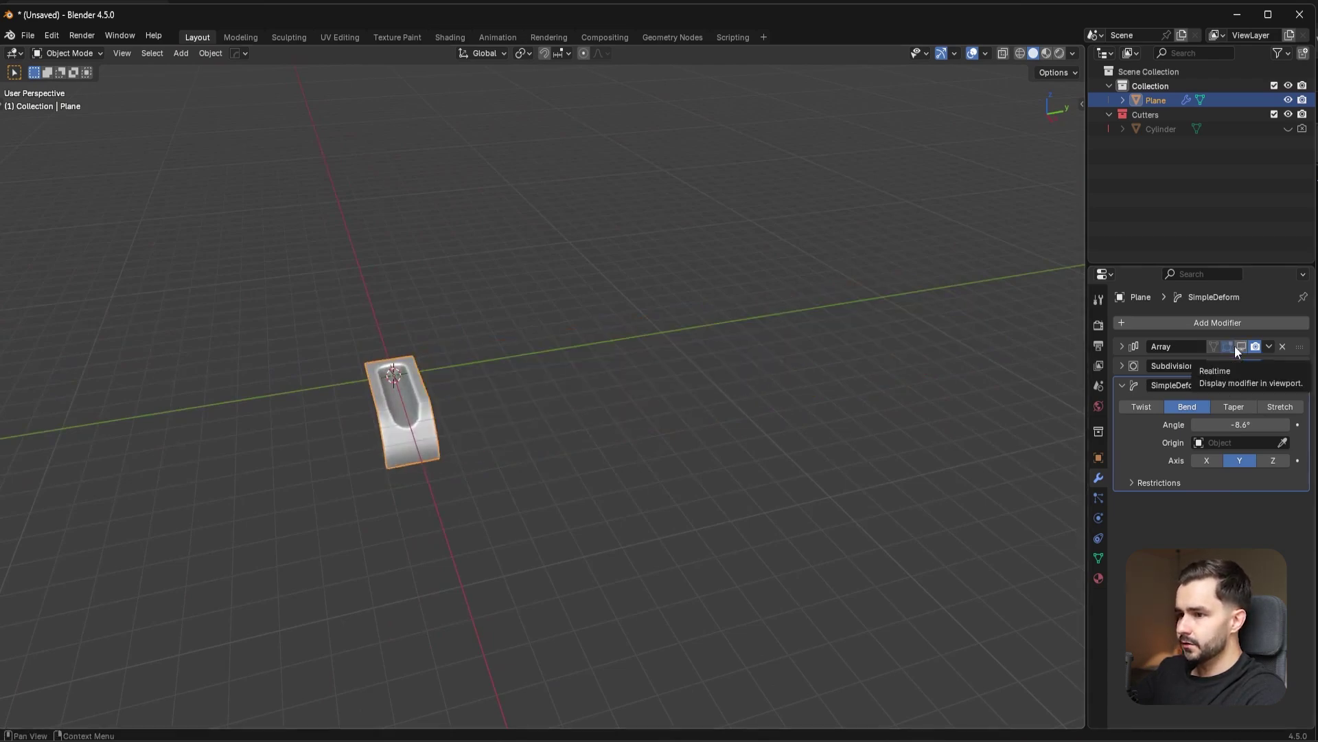
key(Tab)
key(Tab)
scroll(481, 384, up, 2)
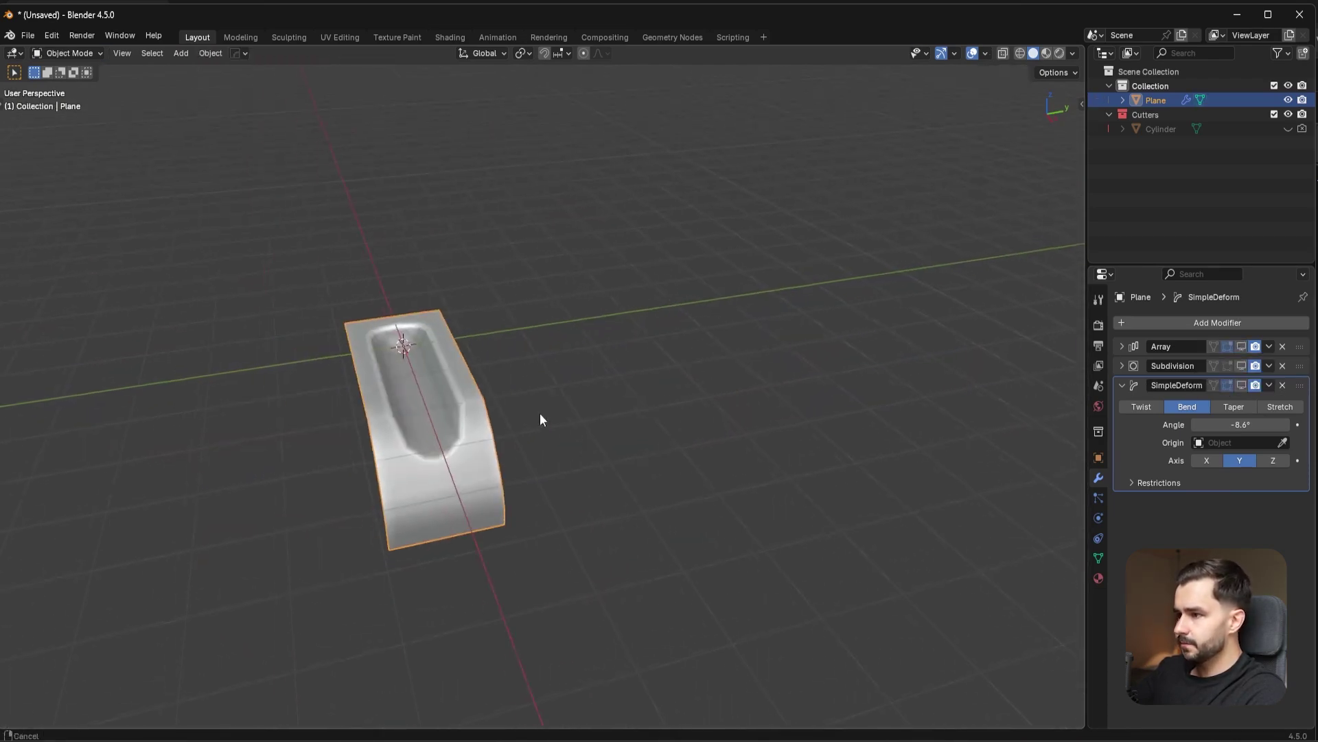
click(1242, 346)
click(1242, 365)
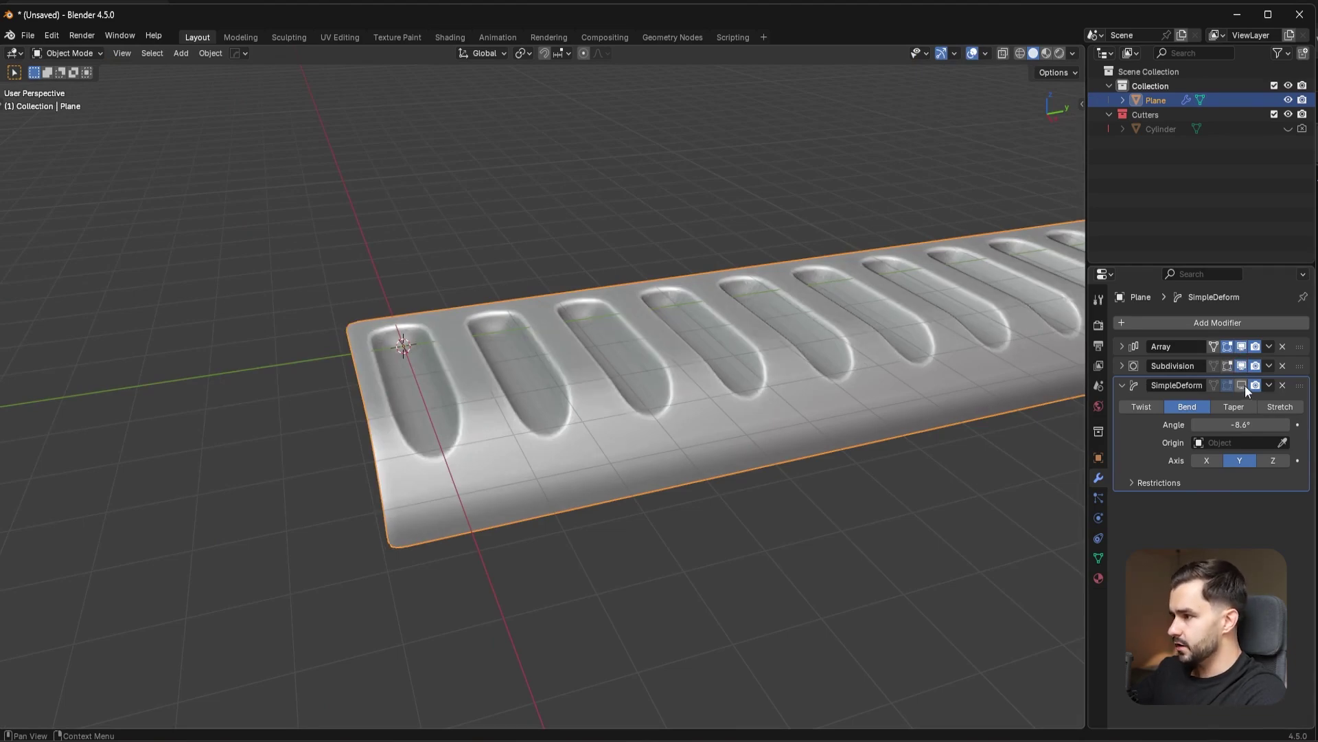
click(1243, 385)
middle_drag(769, 426, 818, 357)
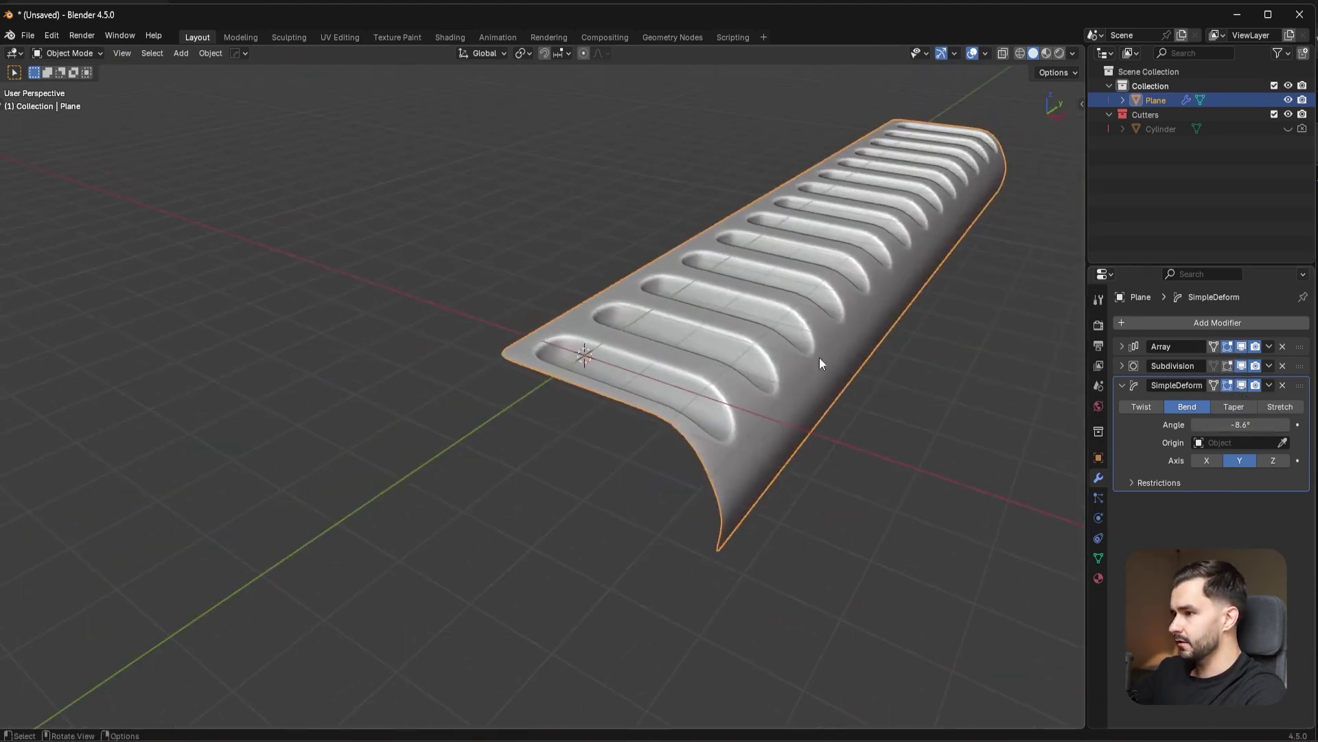
- Add a NURBS path at the world origin, rotate it 90° about Z and scale it up about 5.65 times
shift+middle_drag(934, 372, 877, 403)
middle_drag(726, 394, 638, 368)
key(shift+a)
mouse_move(657, 379)
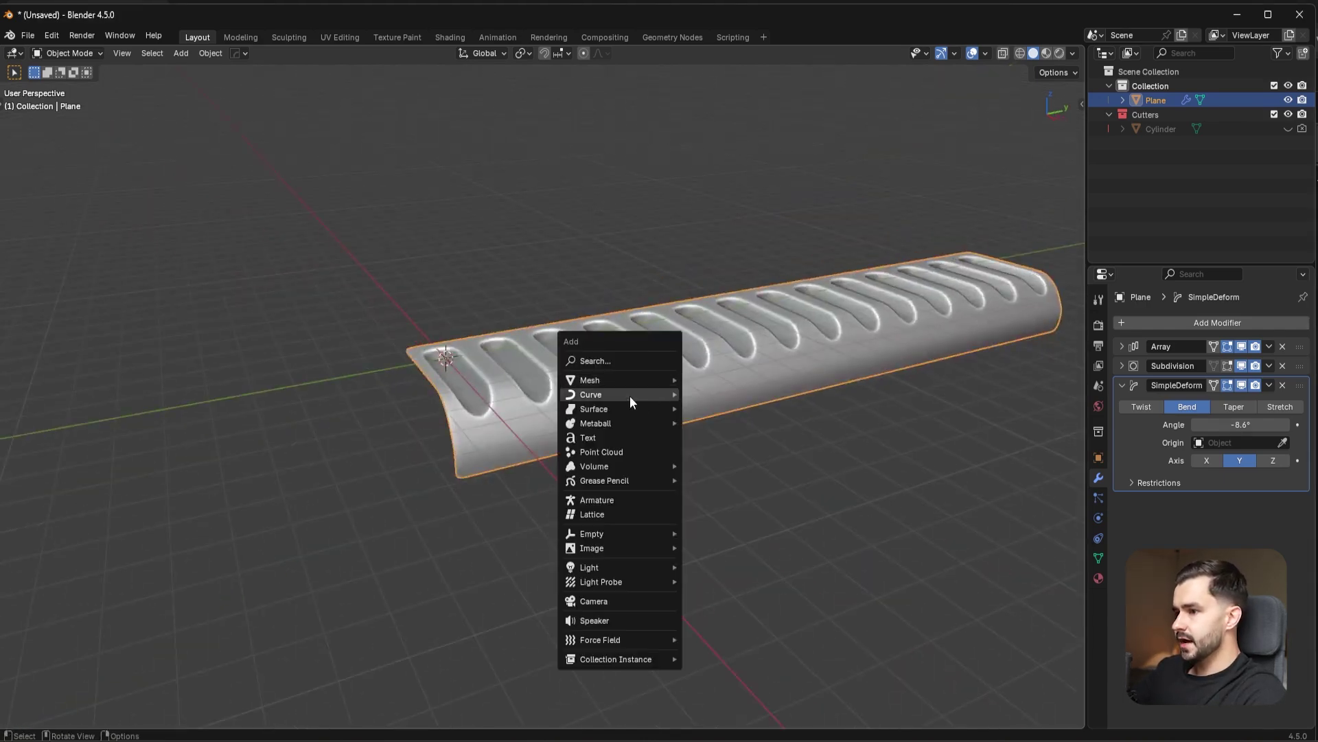
click(713, 456)
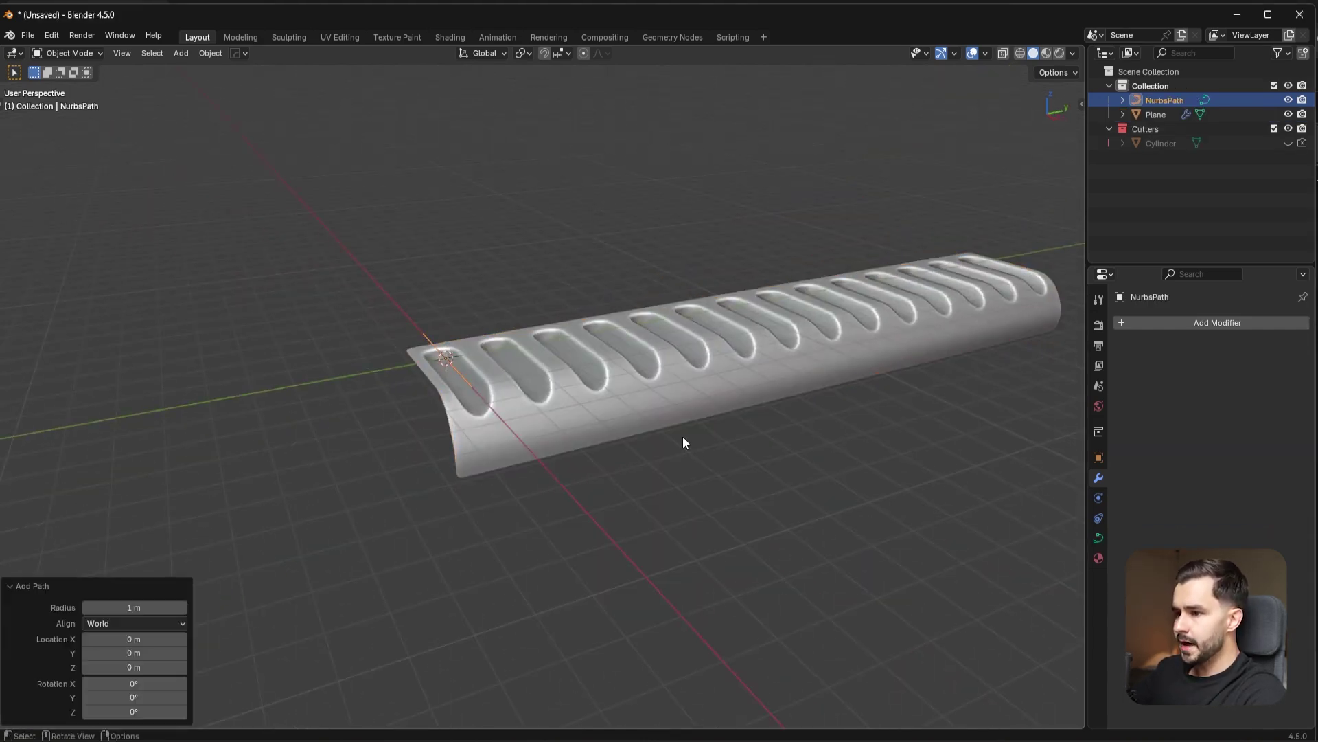
text(rz90)
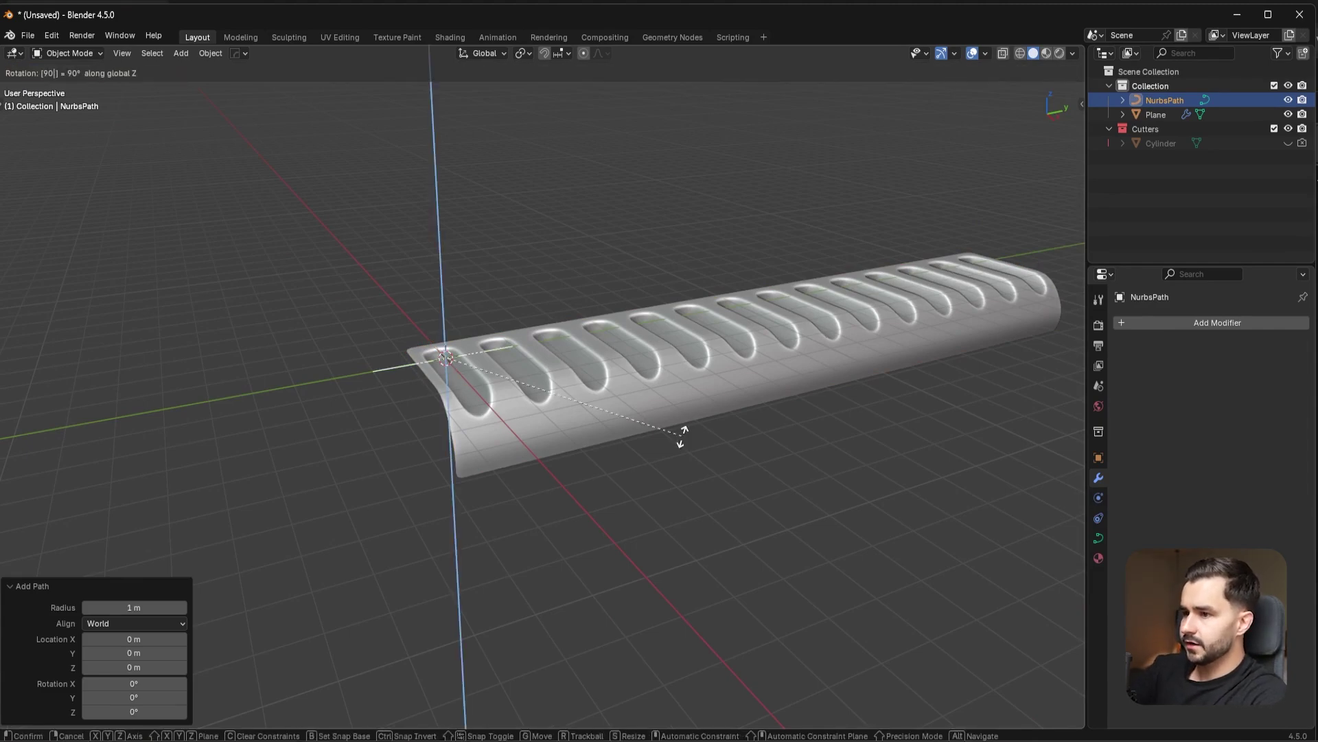
key(Return)
key(s)
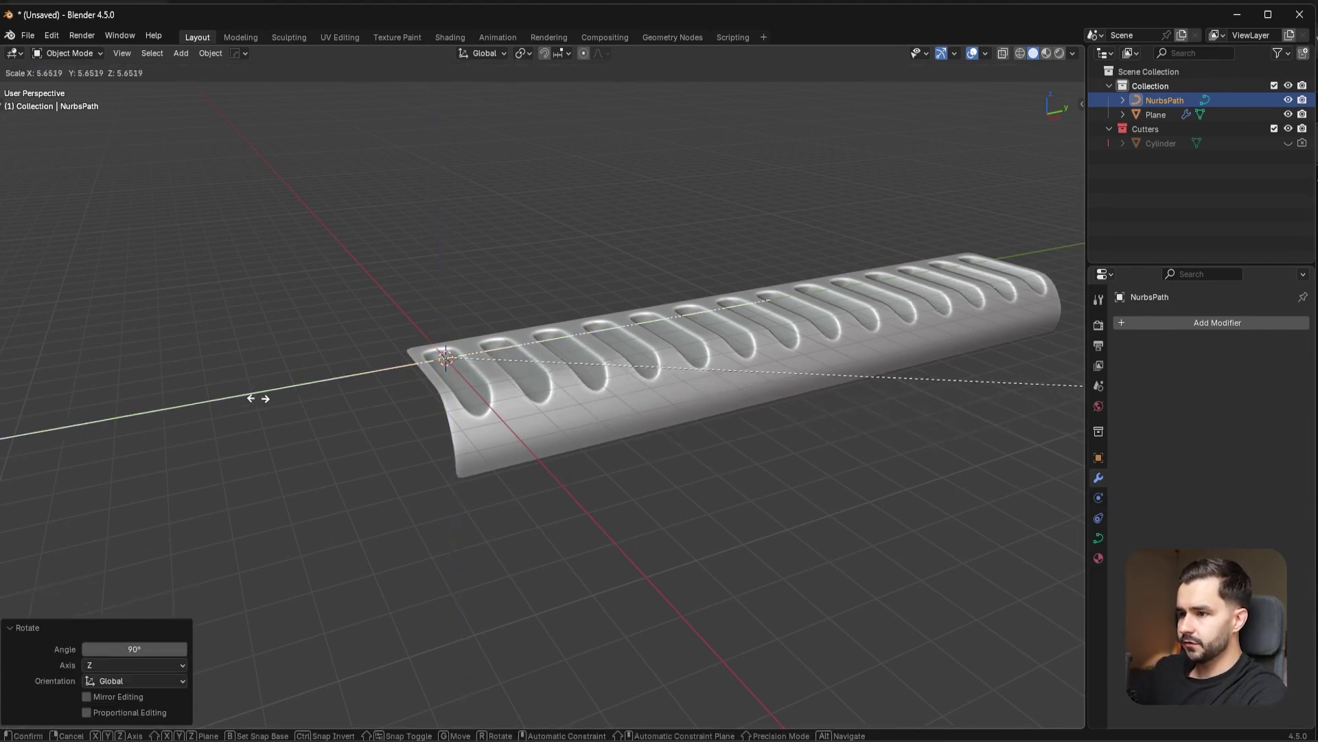
click(257, 398)
scroll(393, 421, down, 3)
- Raise the path's inner control points along Z to form an arch, and select the grooved row
key(Tab)
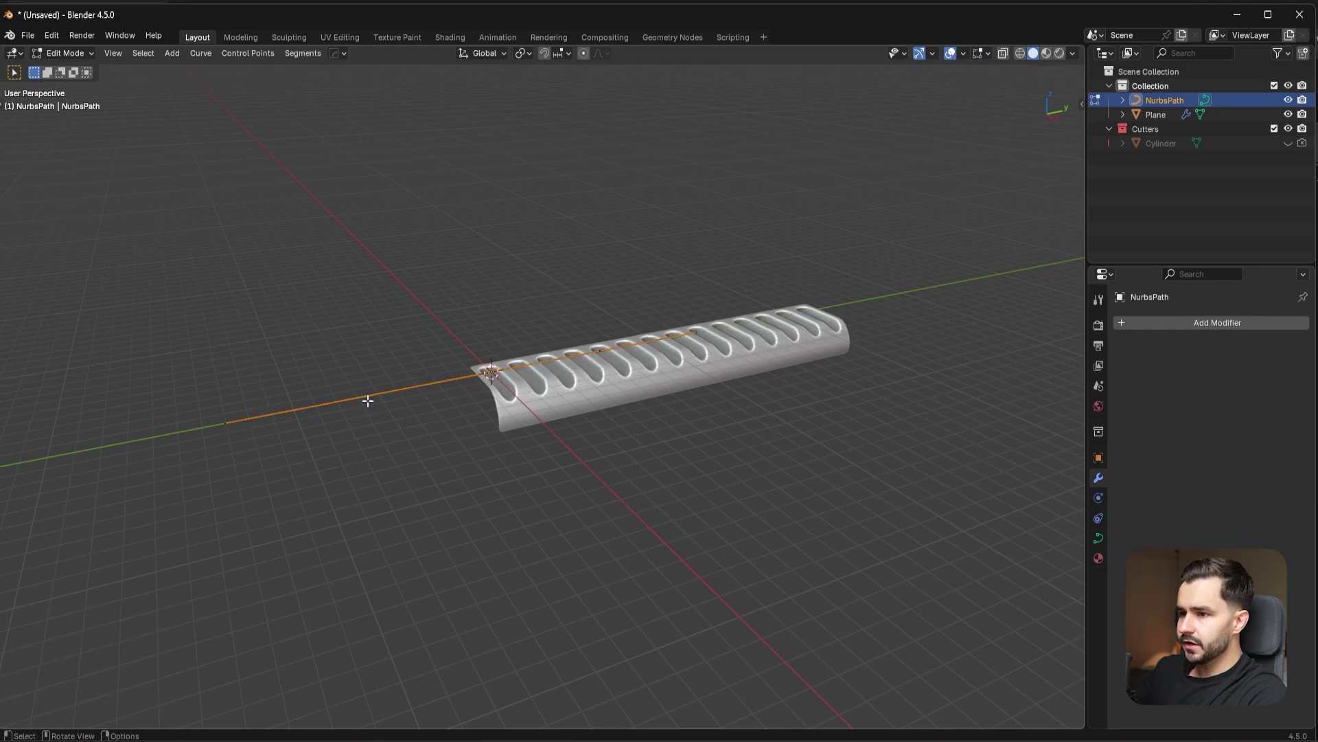
key(g)
key(z)
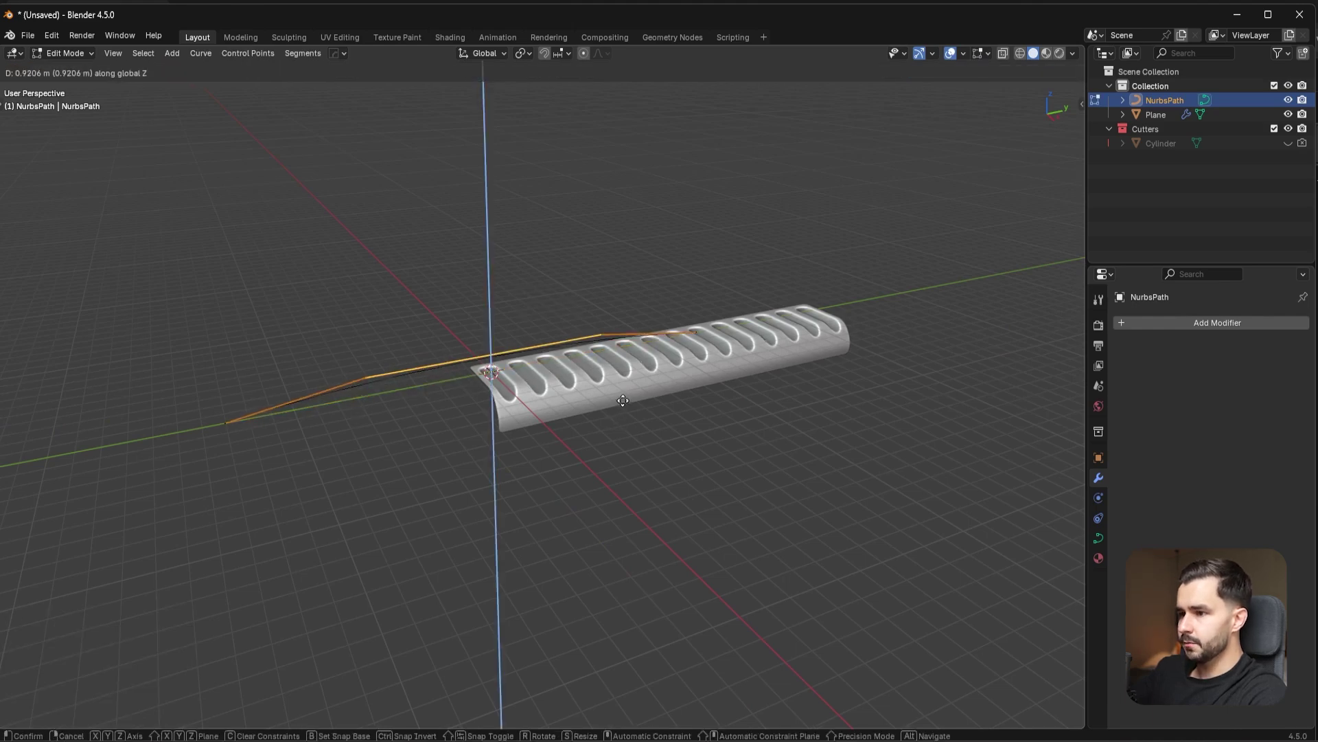
click(491, 306)
key(g)
key(z)
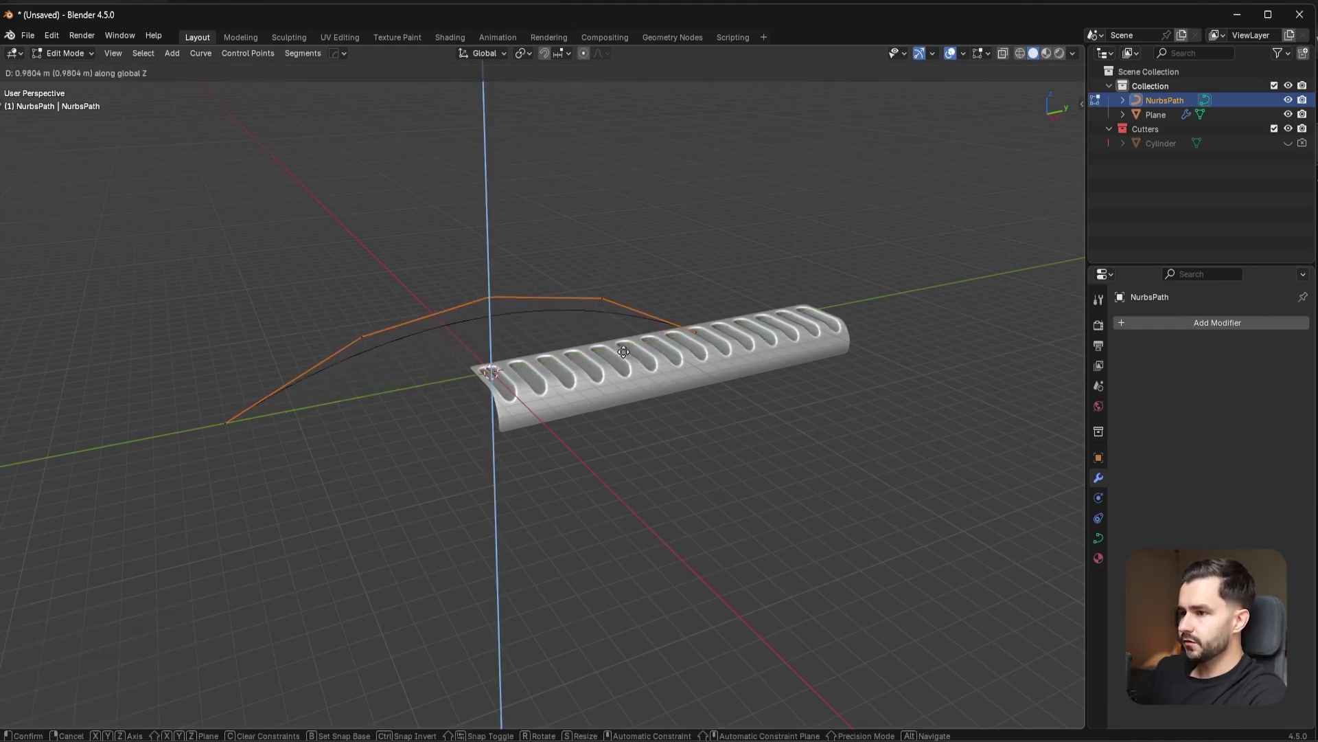
click(624, 343)
key(Tab)
click(643, 398)
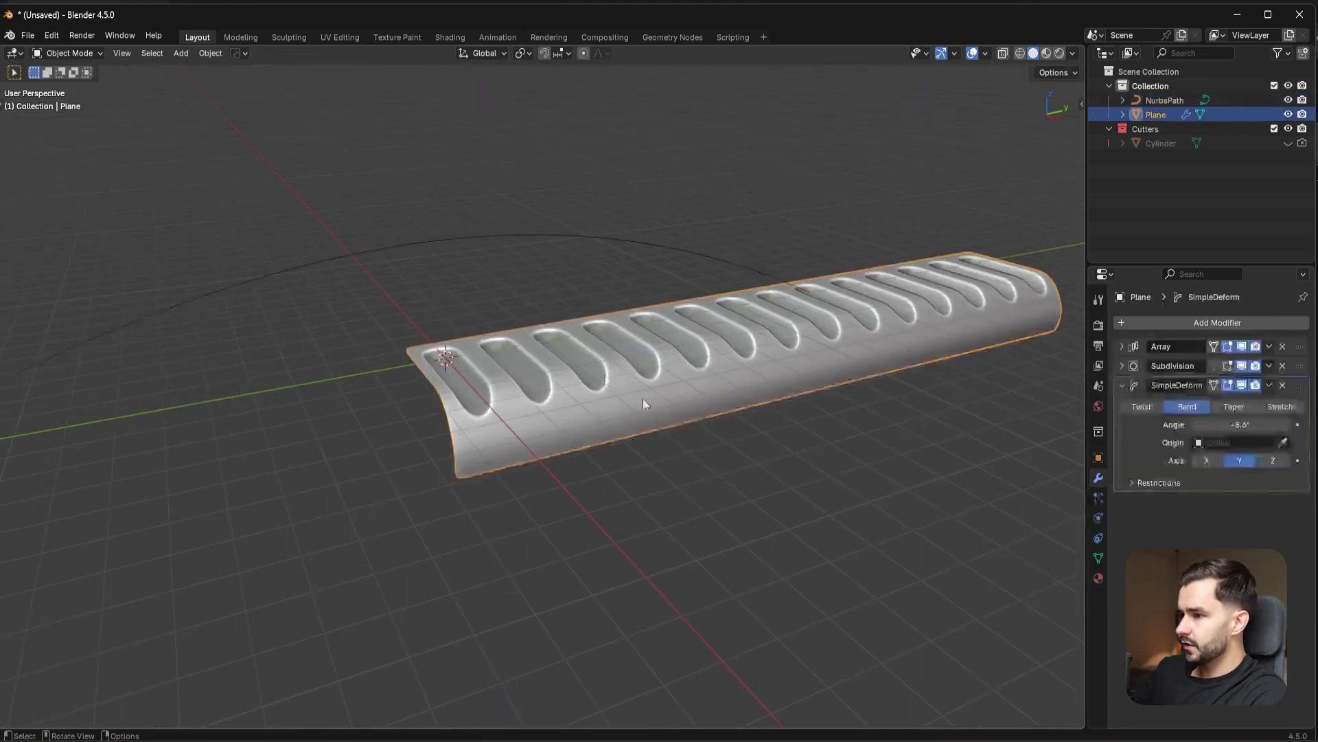
- Add a Curve modifier to the grooved row with NurbsPath as its curve object
click(1213, 324)
mouse_move(1211, 319)
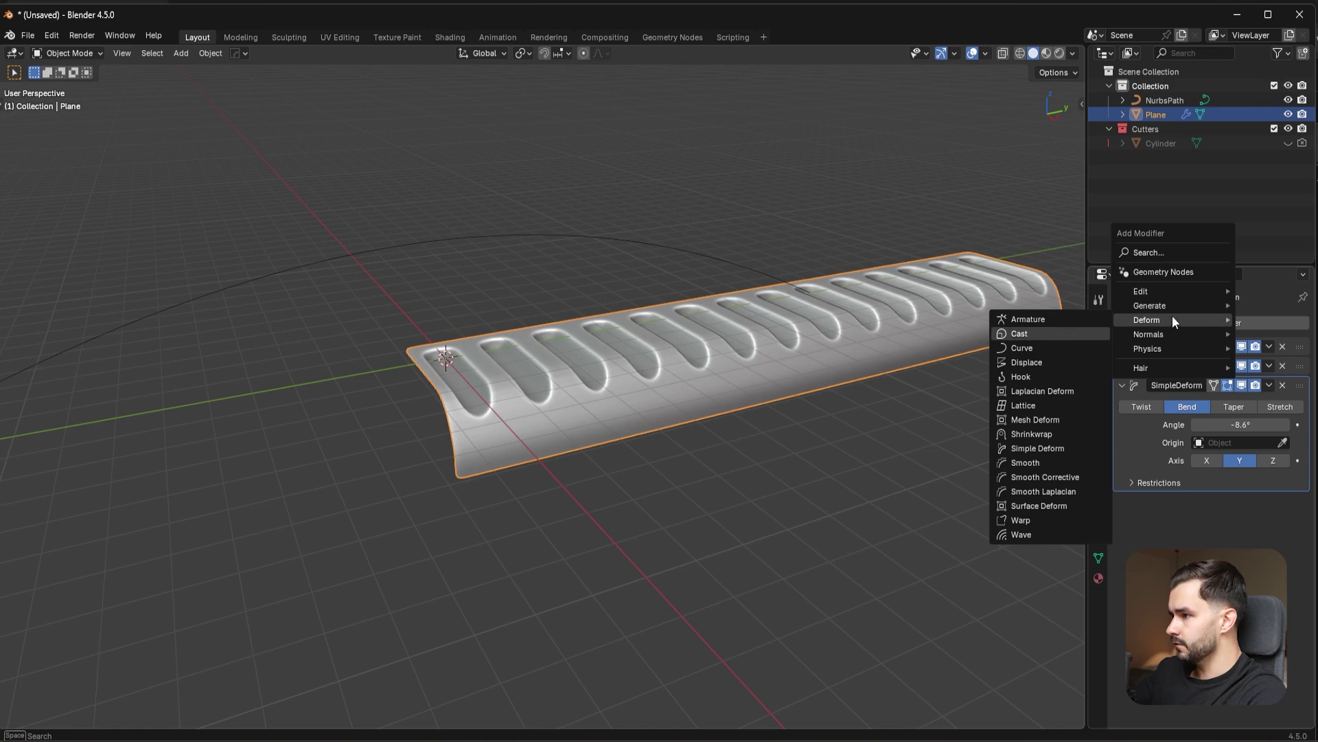
click(1048, 348)
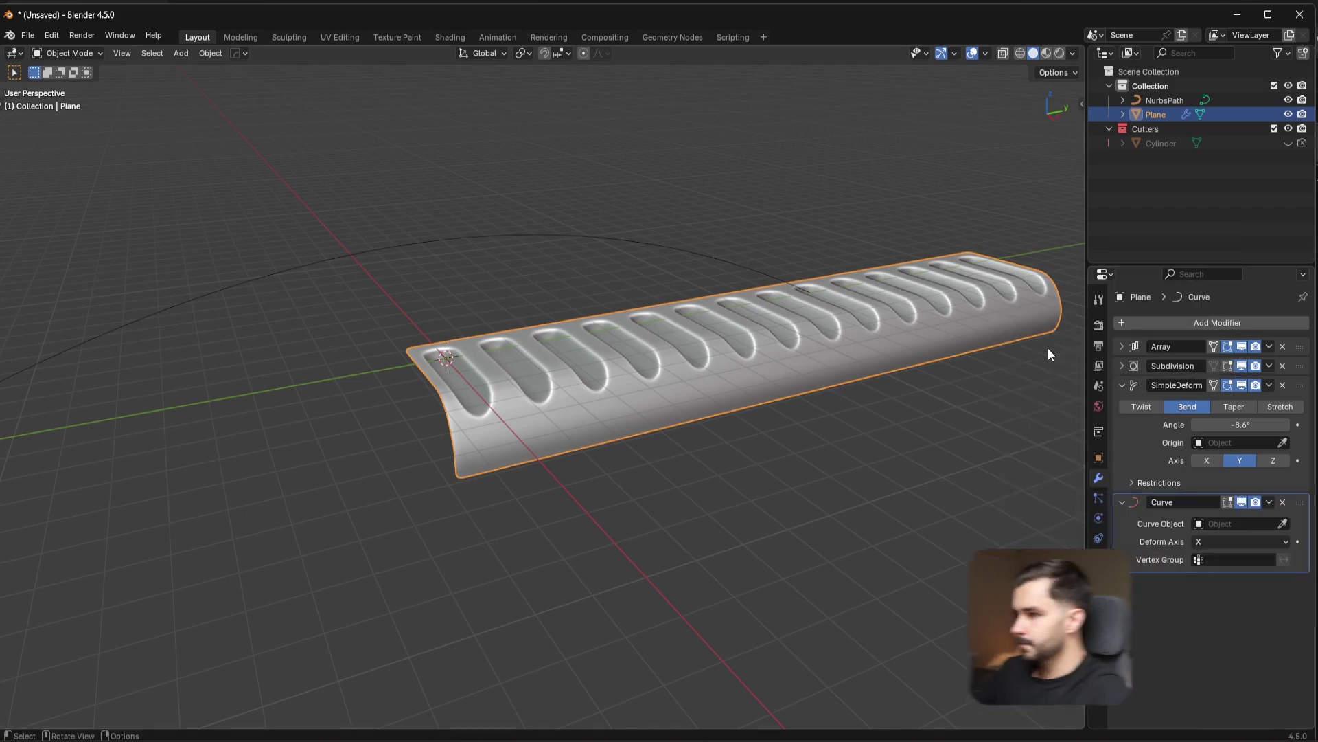
click(1222, 523)
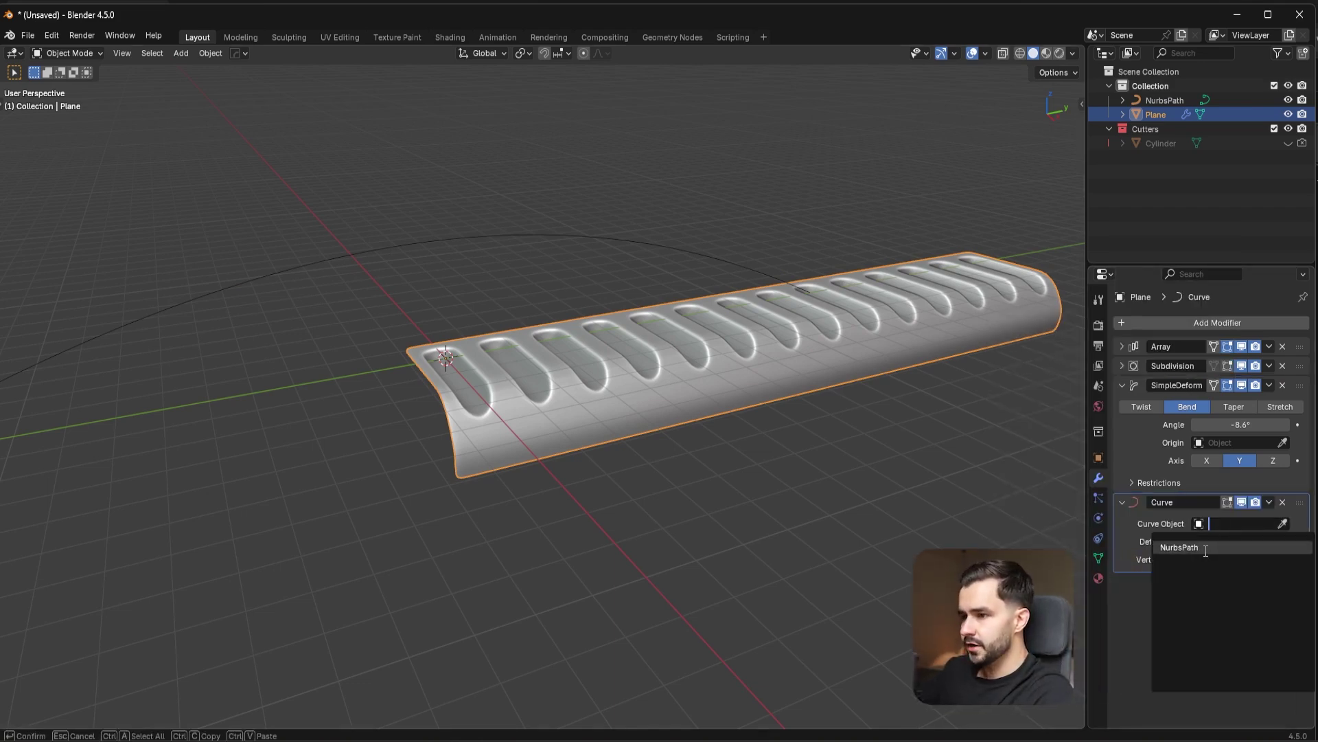
click(1178, 547)
middle_drag(431, 391, 688, 353)
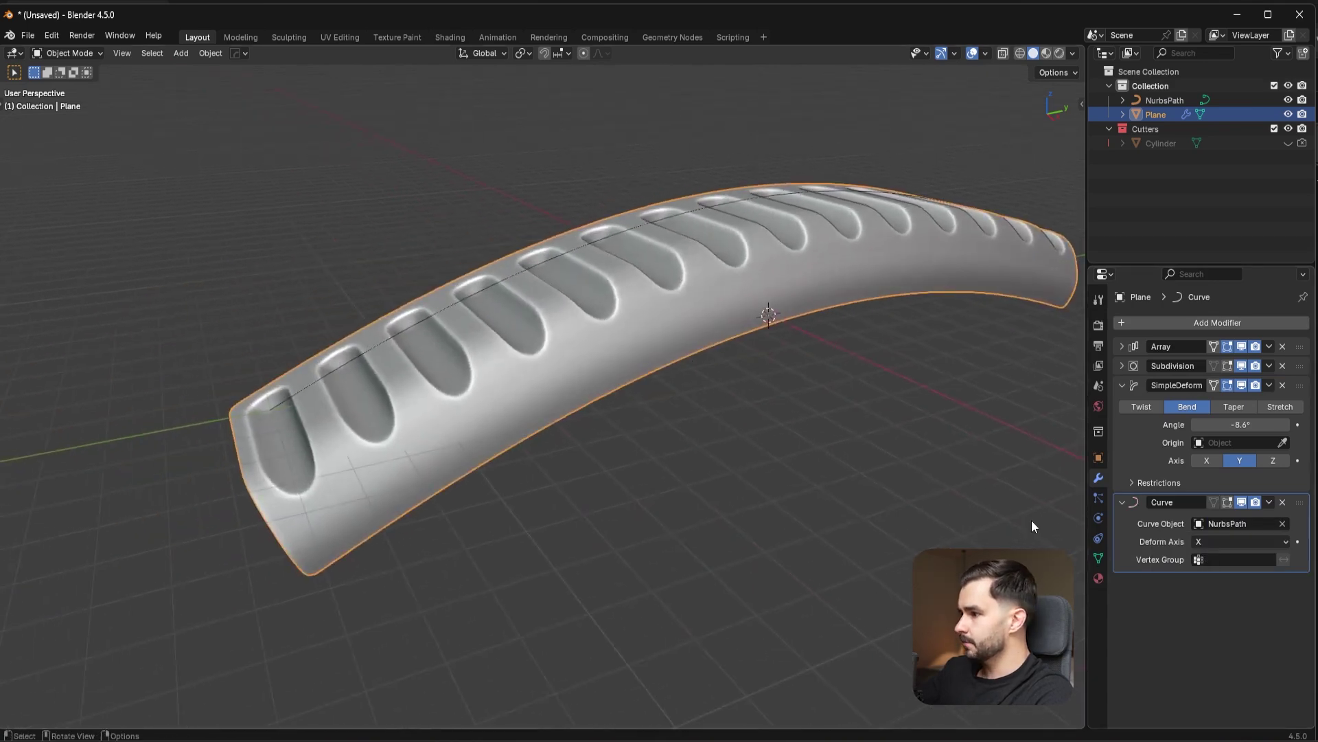
- Try other deform axes such as Y and -Z on the Curve modifier, and return it to X
click(1209, 541)
click(1209, 574)
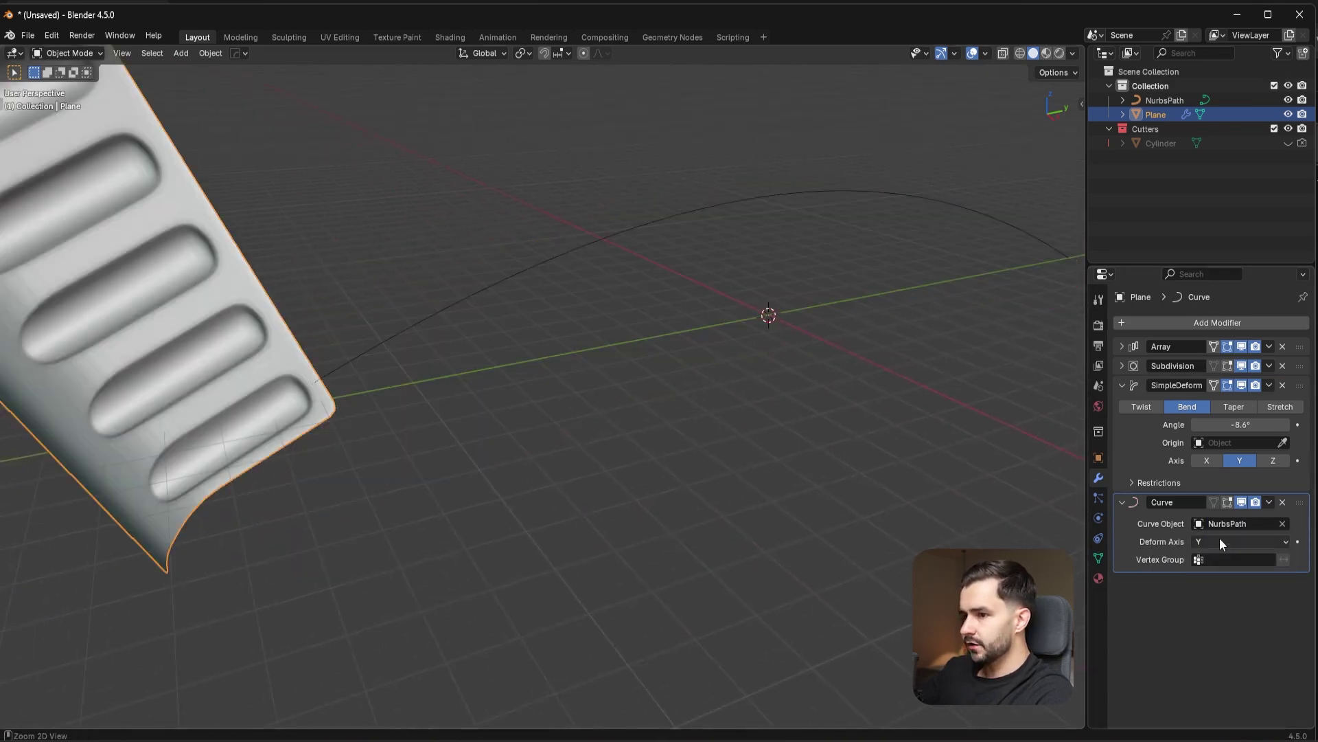
ctrl+scroll(1219, 537, down, 3)
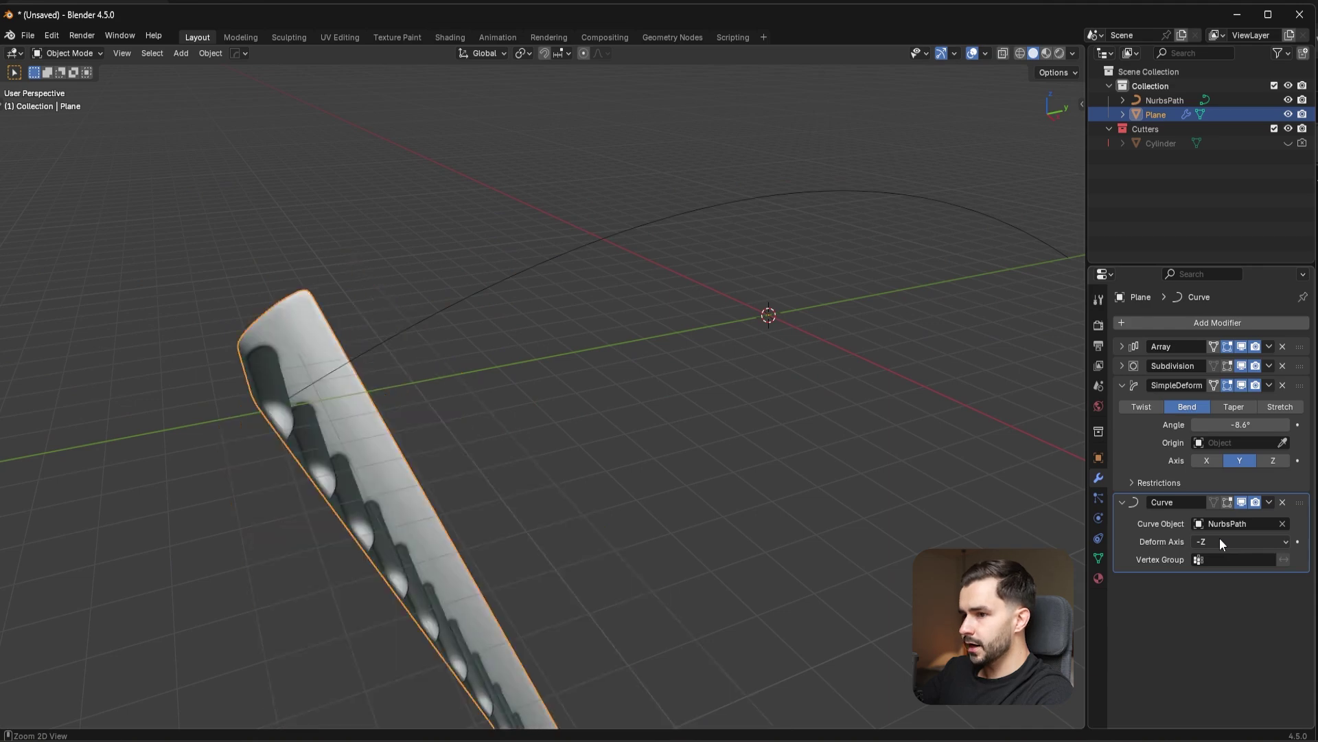
ctrl+scroll(1219, 537, up, 2)
click(1219, 541)
click(1219, 559)
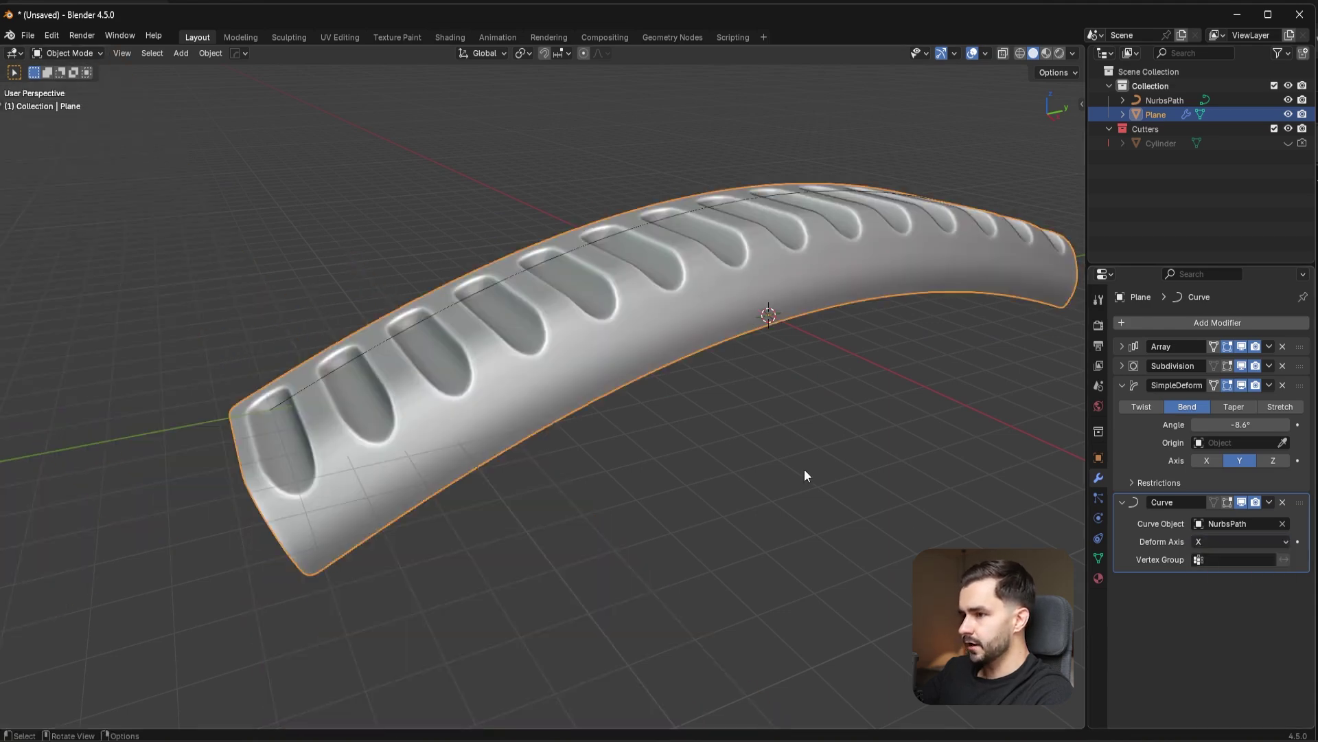
middle_drag(853, 451, 717, 327)
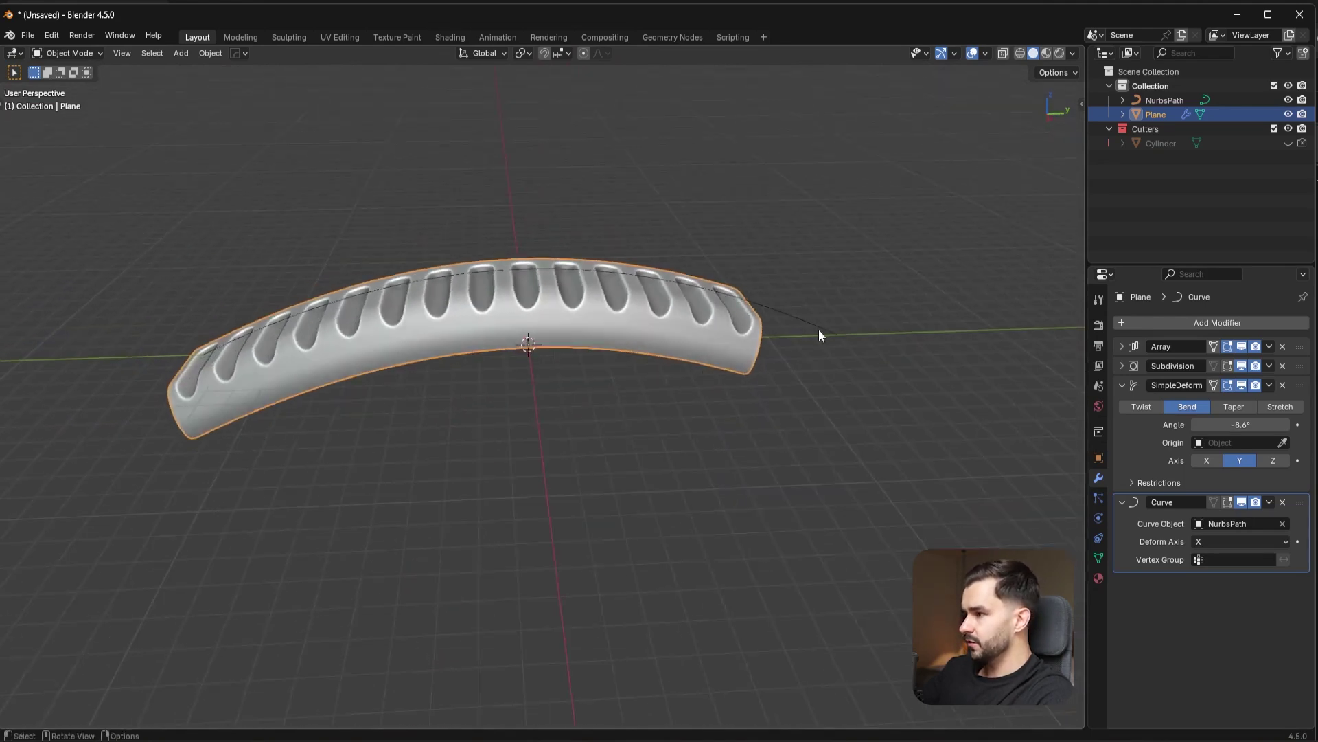
- Set the Array modifier's count to 17 so the row extends along the full arched path
click(1142, 350)
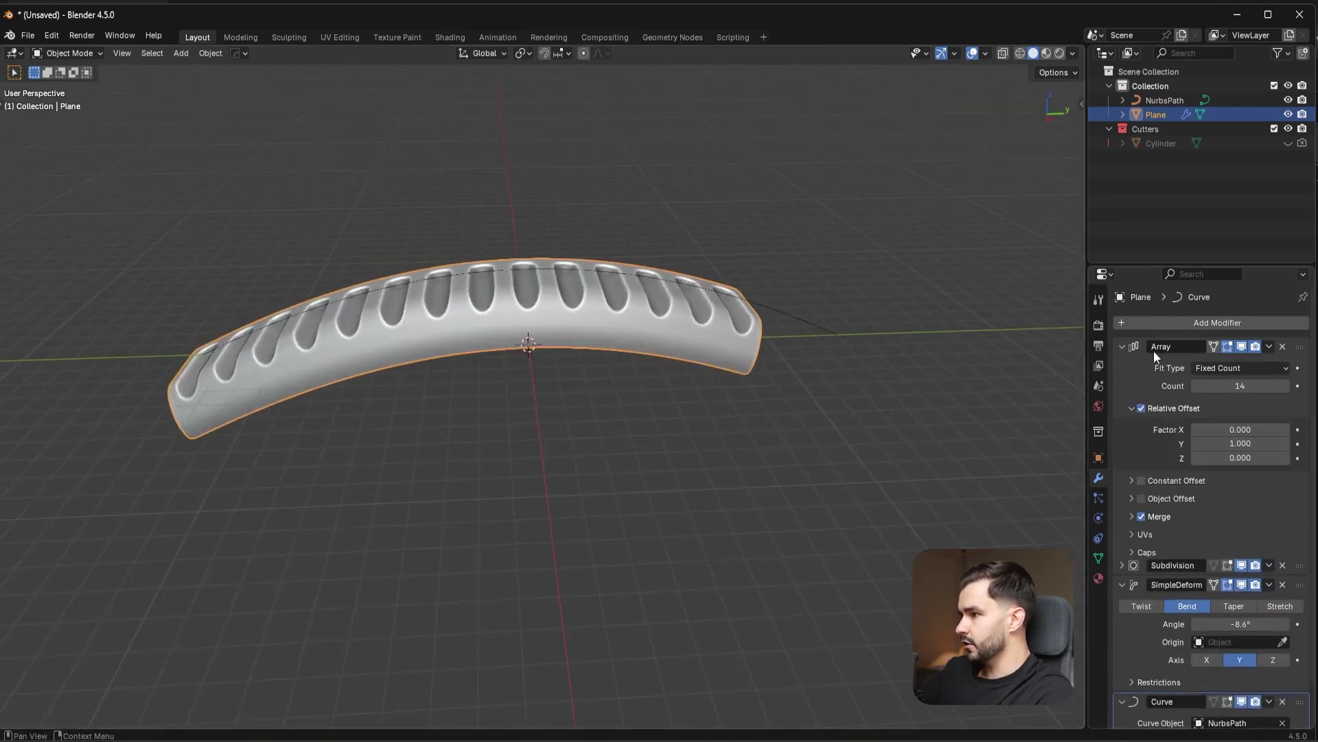
click(1286, 386)
click(1286, 386)
click(1286, 386)
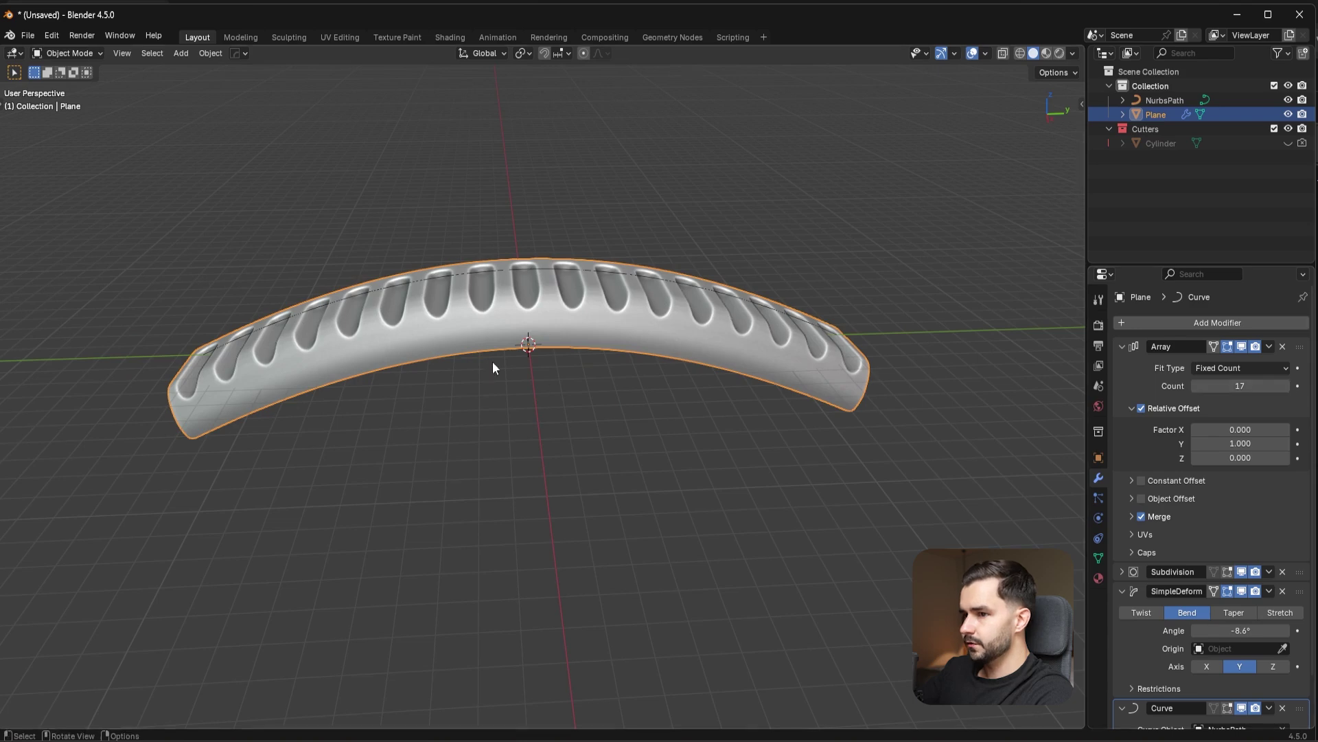
middle_drag(493, 361, 710, 326)
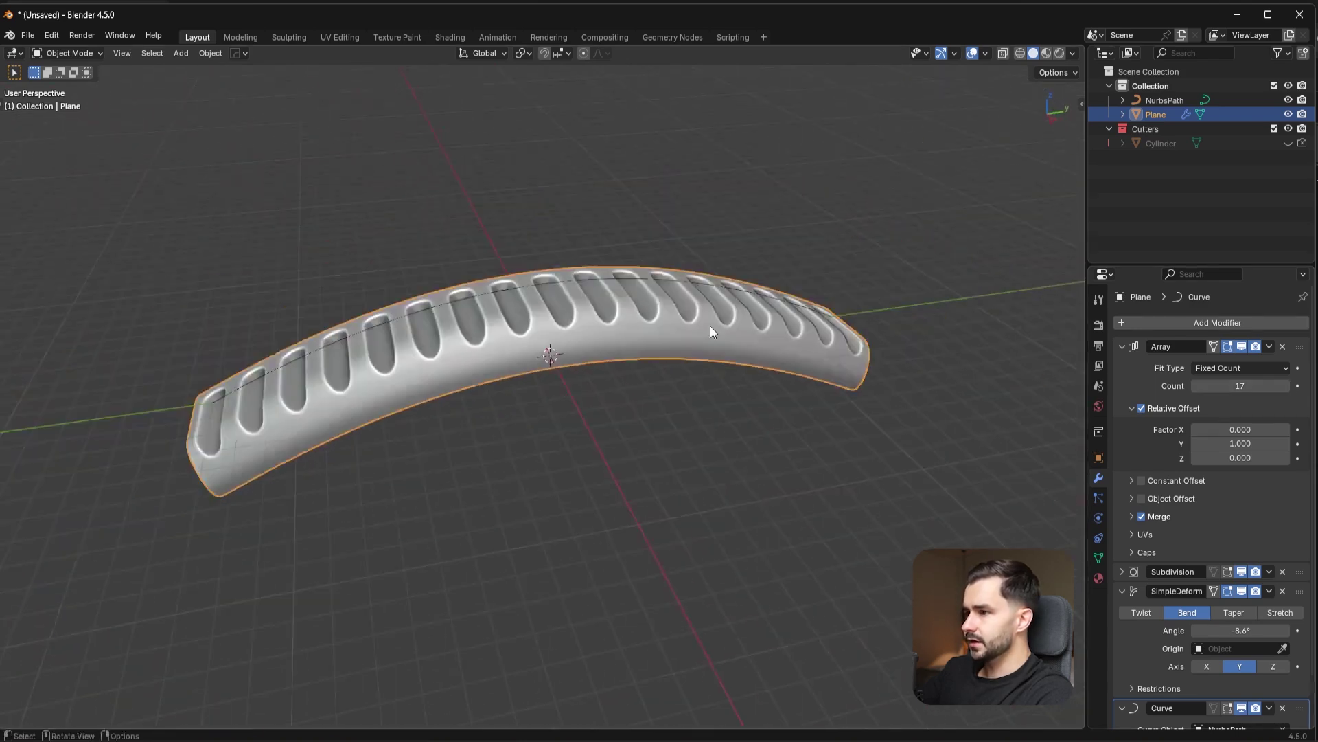
- Hide the viewport overlays and examine the arched row's grooves up close
click(971, 53)
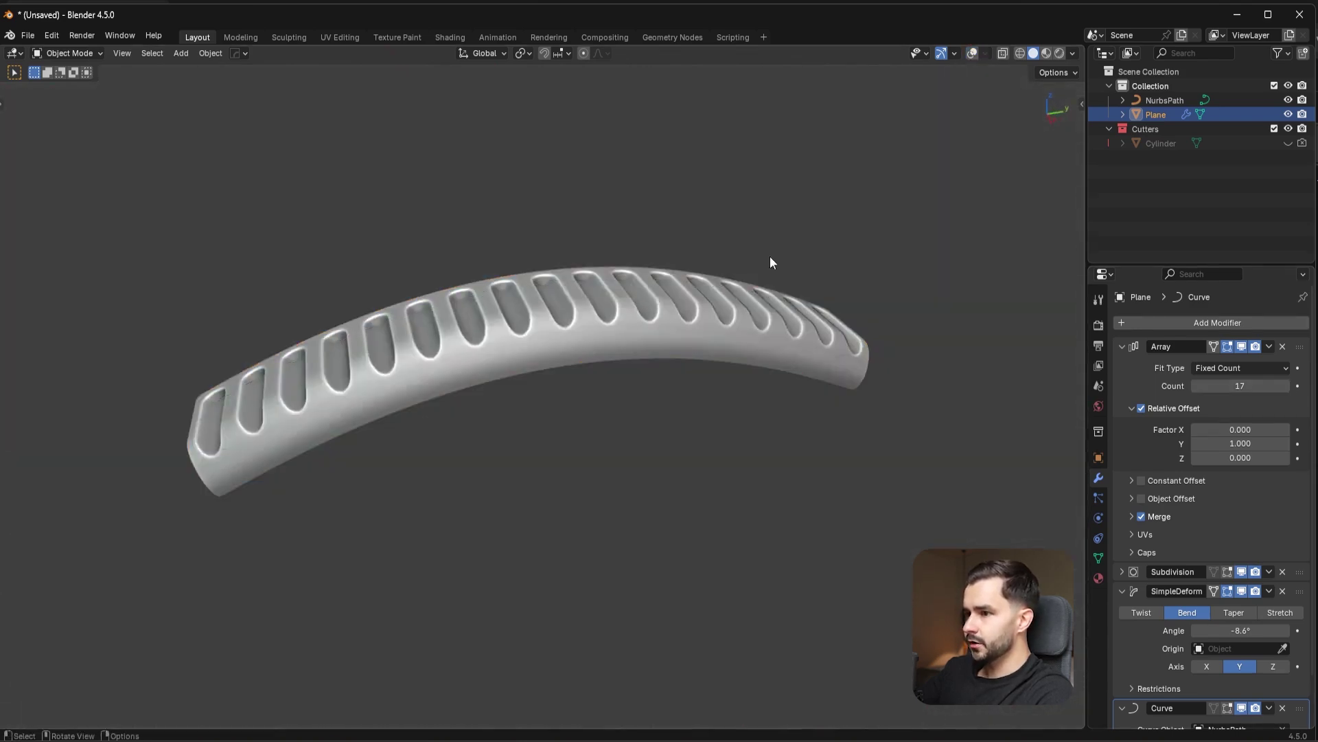
middle_drag(769, 257, 768, 304)
scroll(768, 305, up, 5)
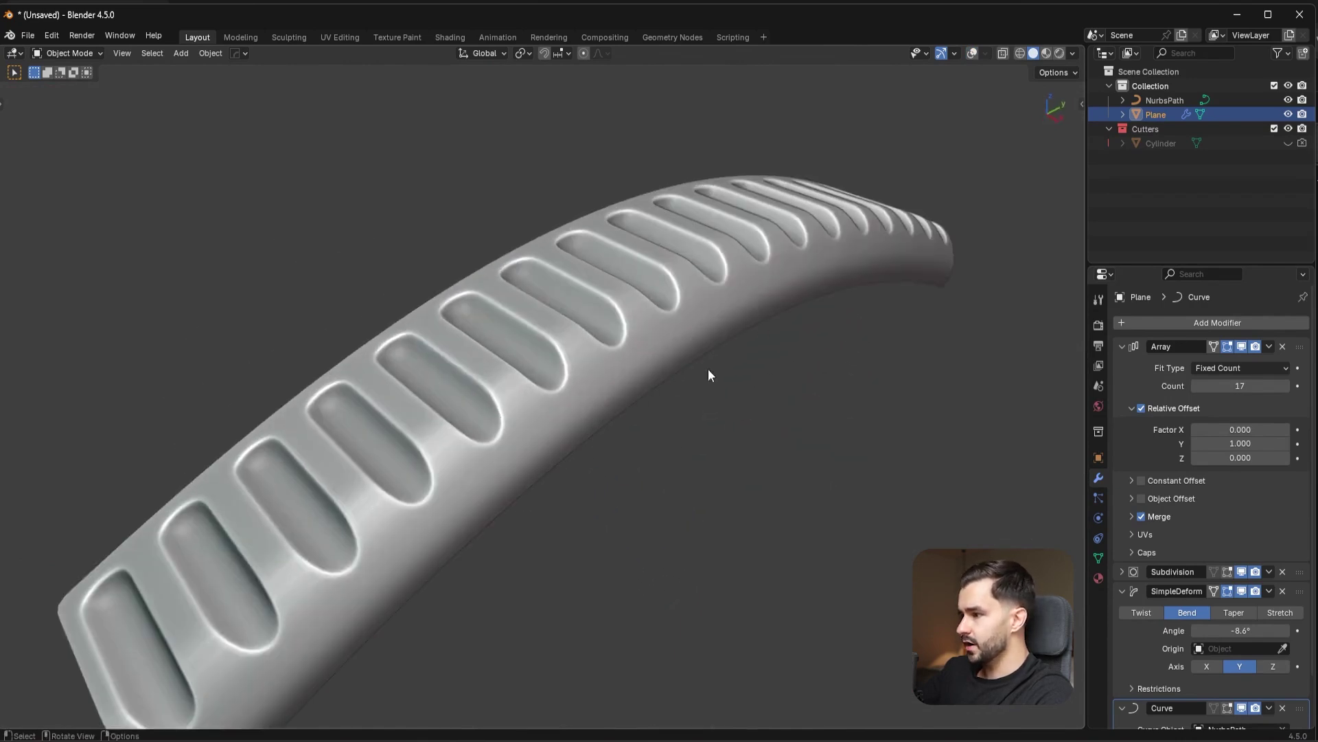
- Collapse the modifier settings and switch off the viewport display of Curve, Simple Deform, Subdivision and Array to examine the base strip
click(1137, 348)
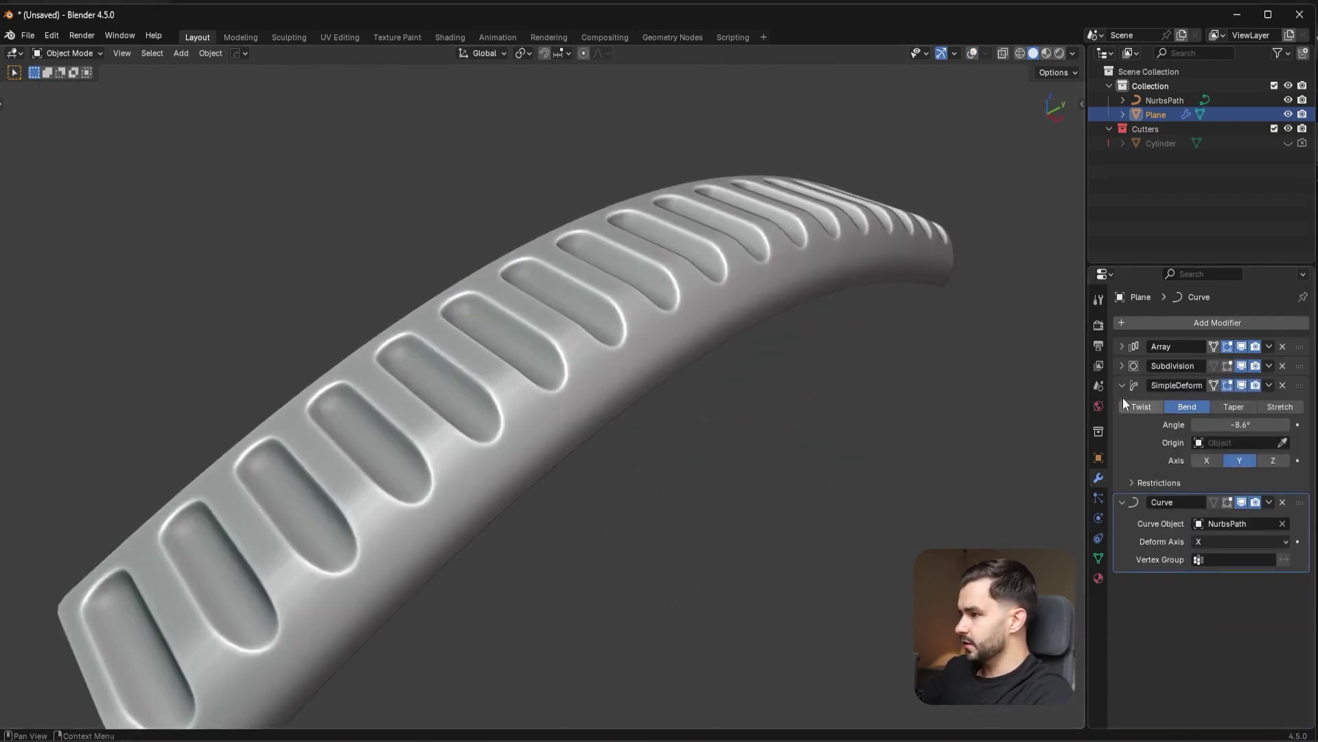
click(1123, 397)
click(1124, 405)
click(1241, 404)
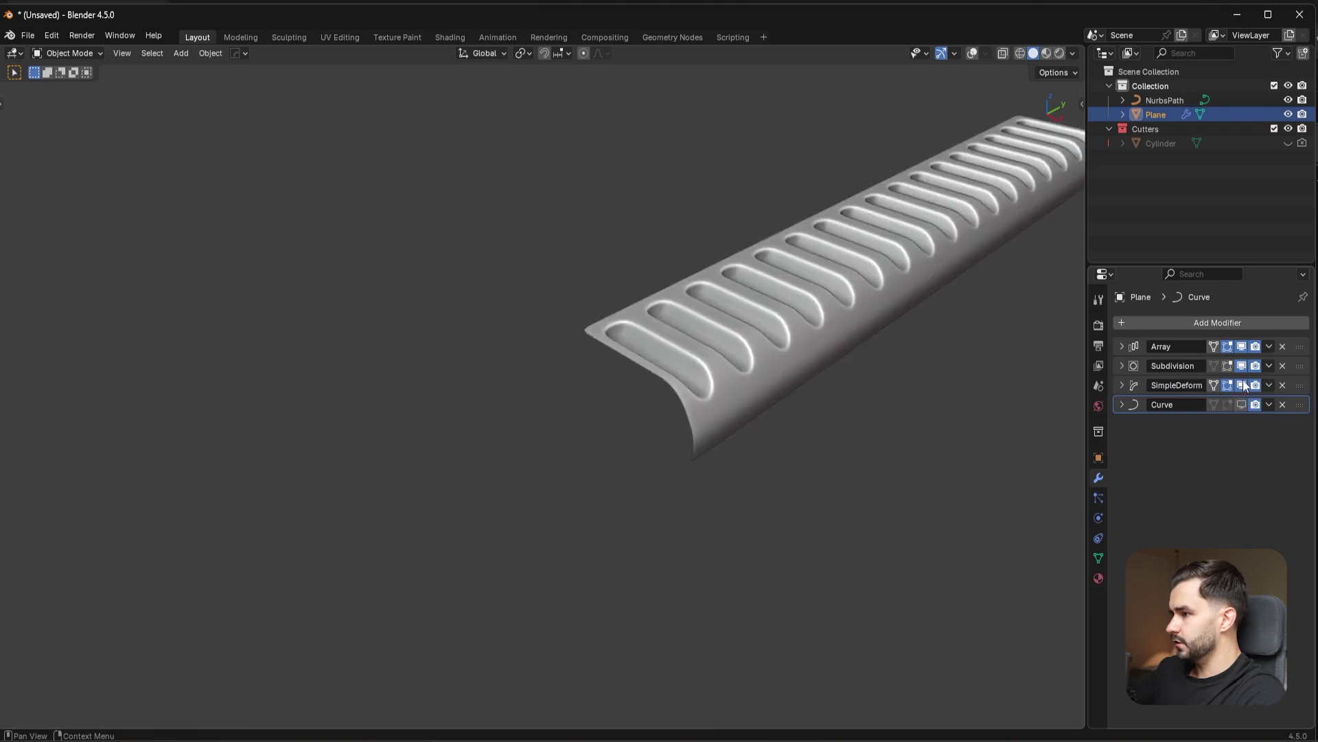
click(1241, 385)
click(1241, 372)
click(1241, 346)
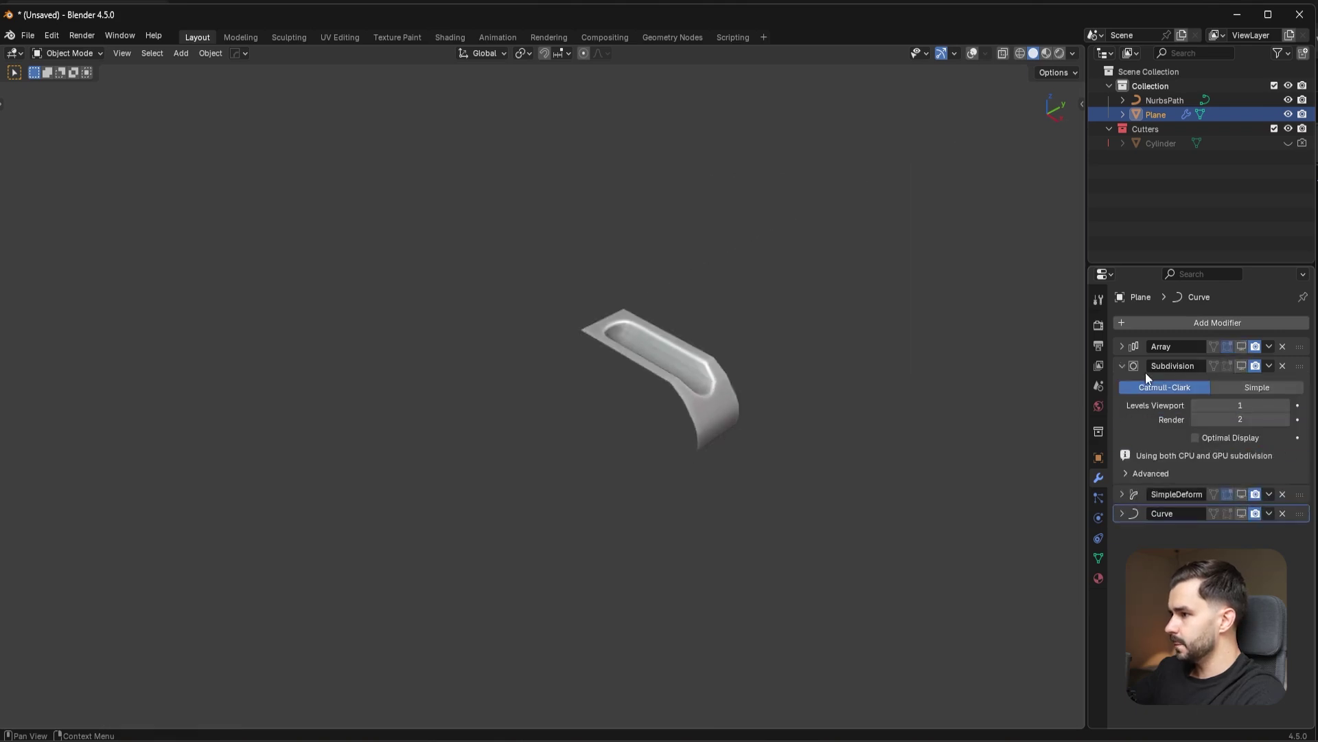
- Re-enable the viewport display of Array, Subdivision, Simple Deform and Curve in order, and show the overlays again
click(1123, 365)
click(1240, 346)
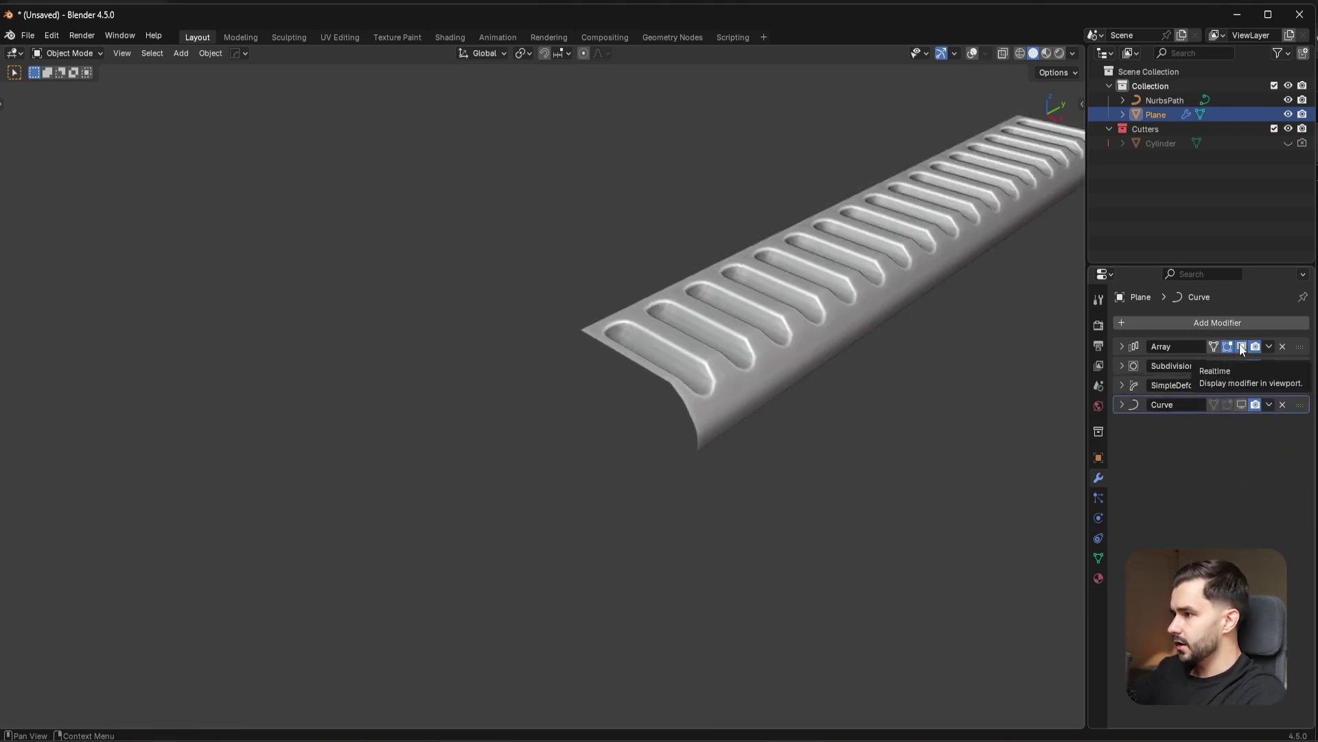
click(1241, 366)
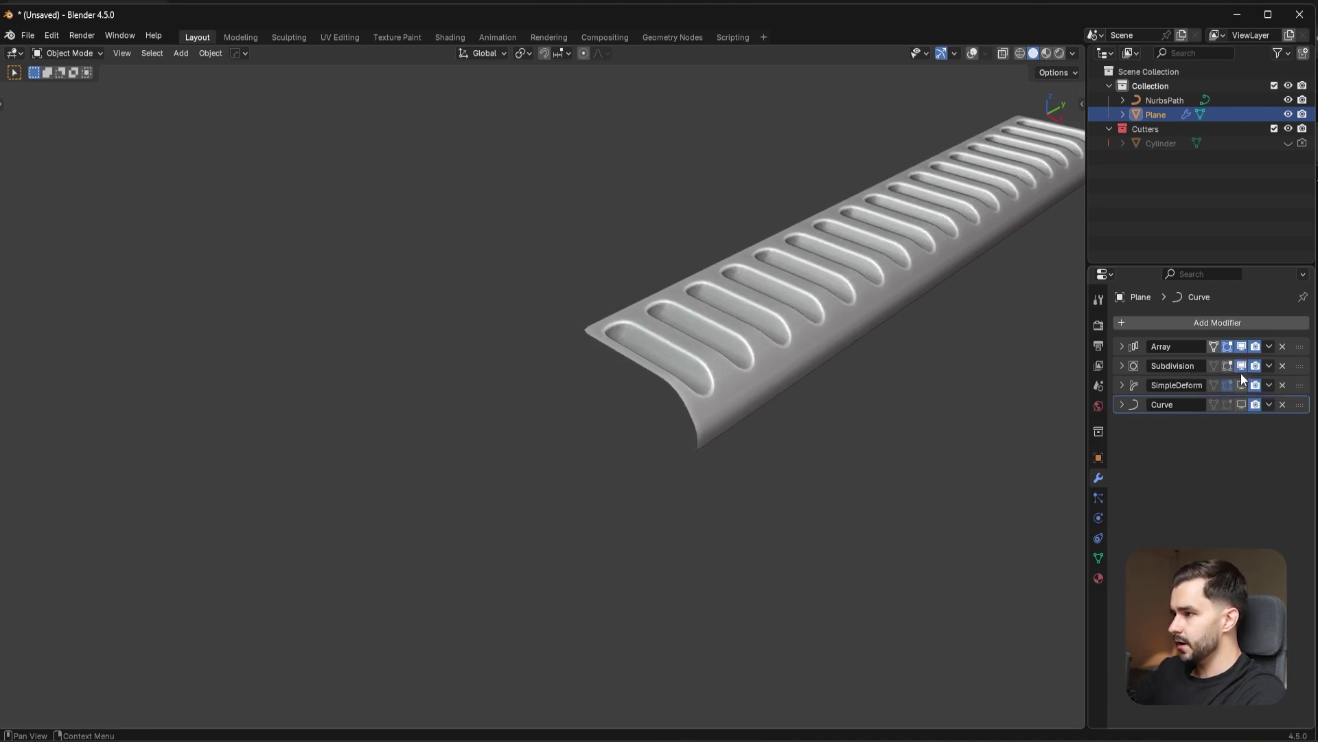
click(1241, 385)
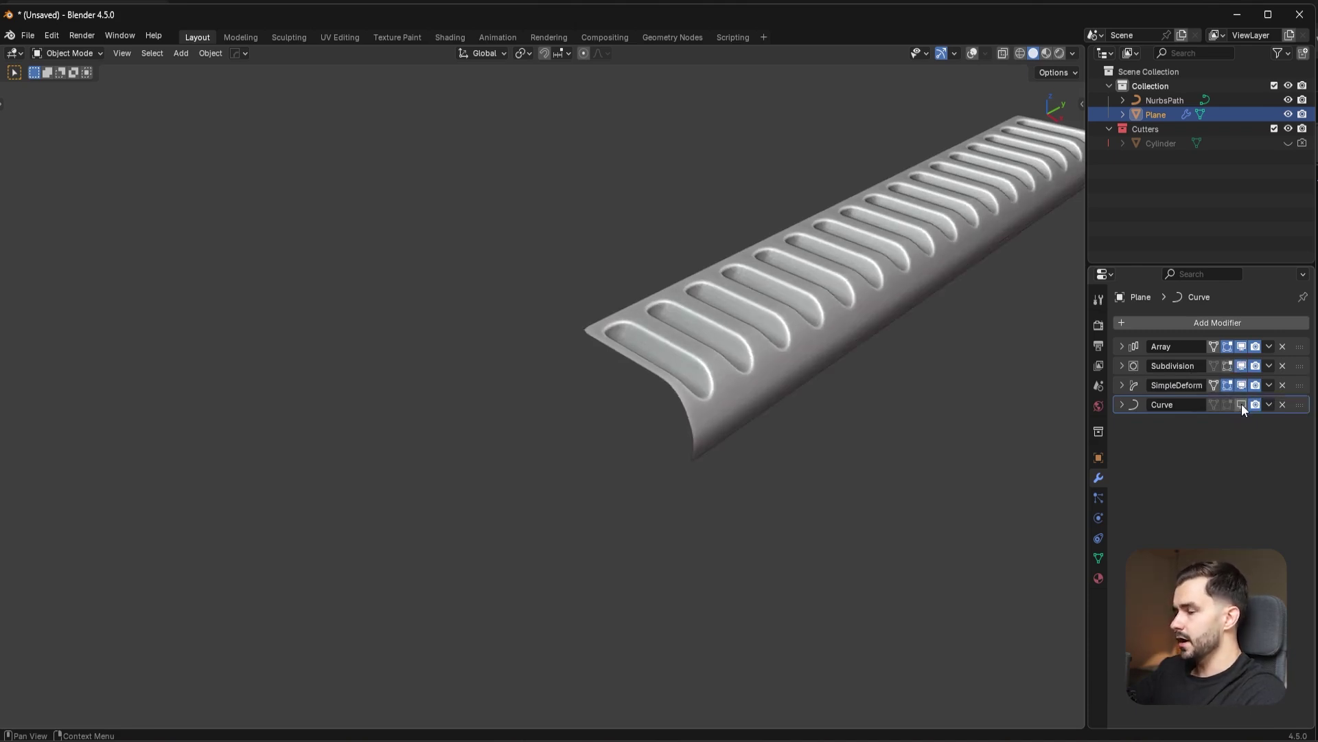
click(1241, 403)
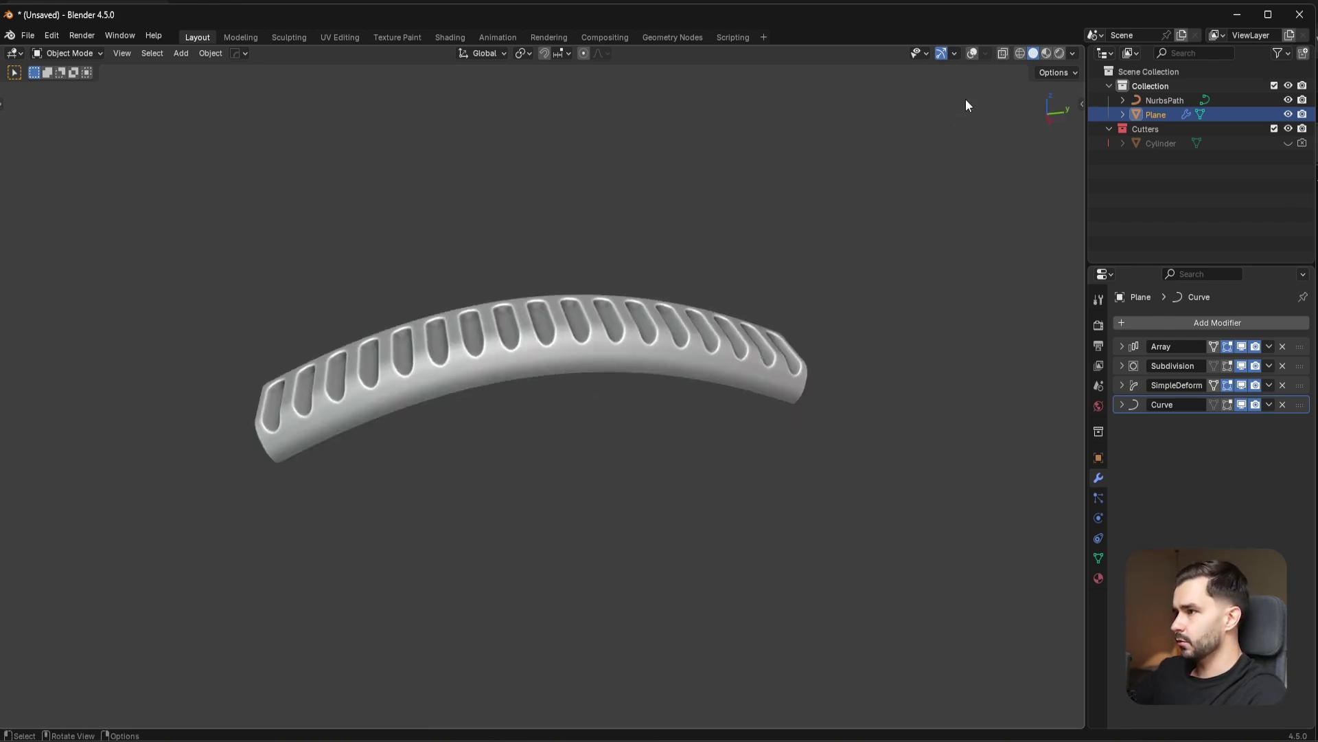
click(972, 53)
- Open the Subdivision modifier's settings and examine the arched row's mesh density in wireframe
scroll(747, 345, up, 4)
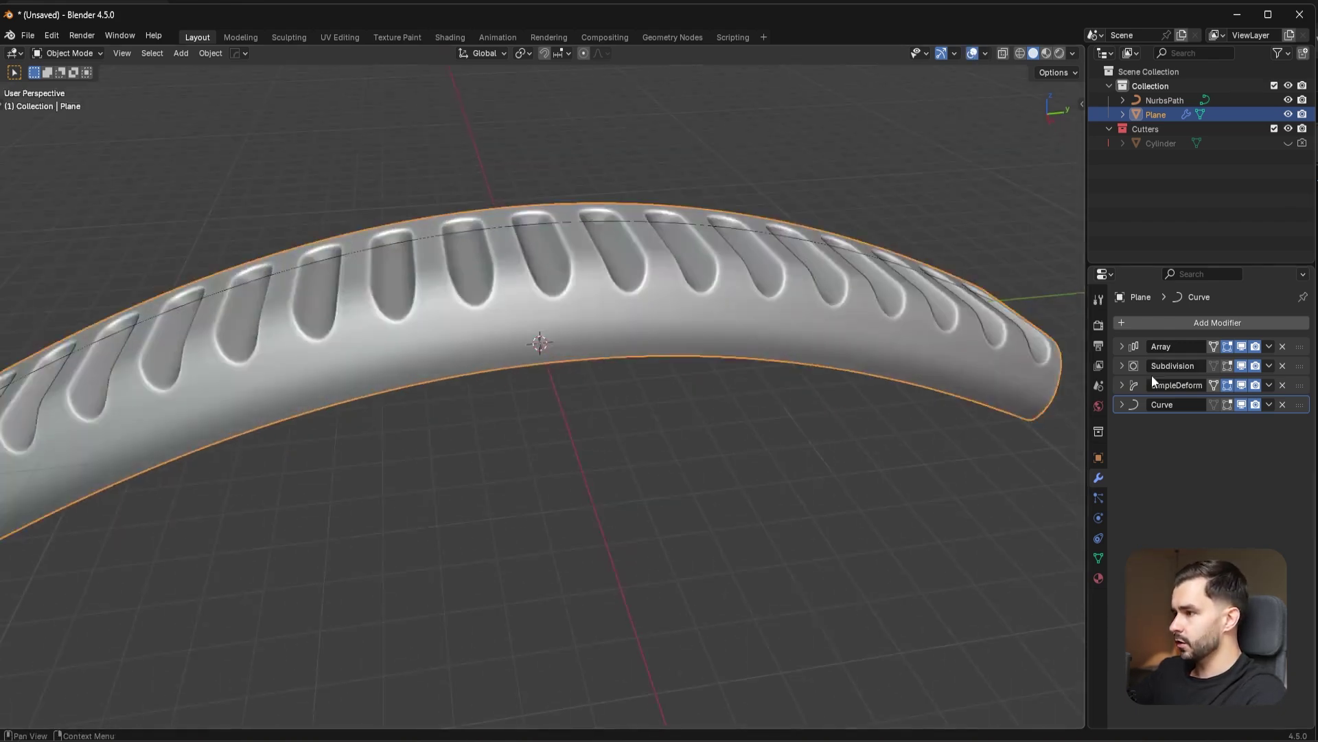
click(1122, 365)
scroll(636, 321, down, 3)
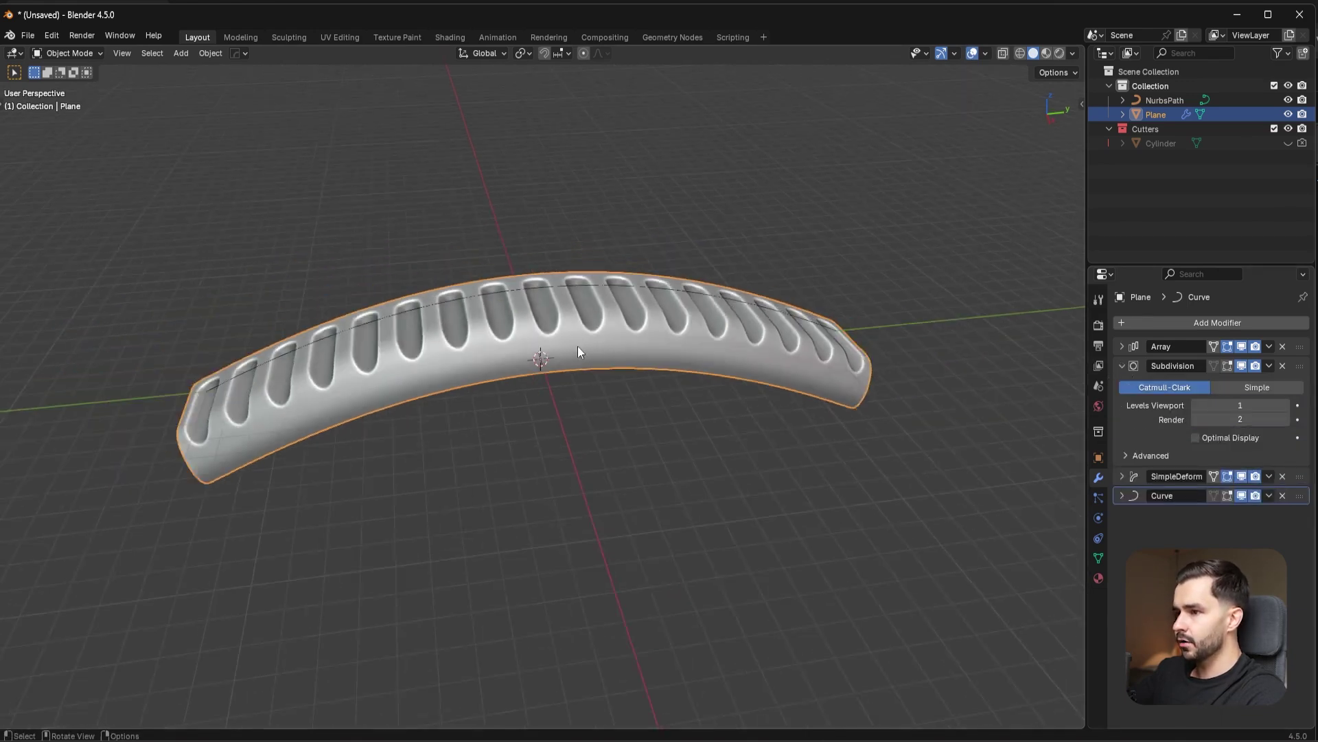
scroll(539, 367, up, 3)
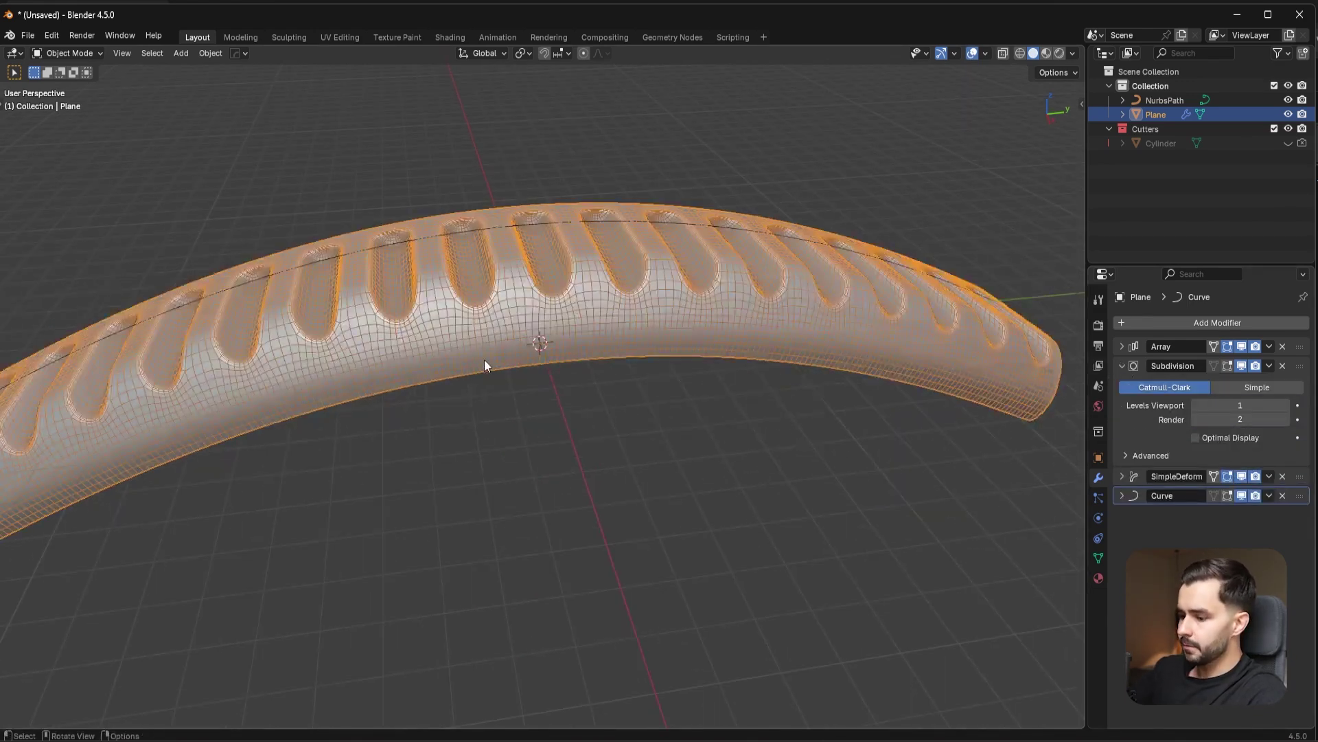
right_click(484, 360)
click(485, 360)
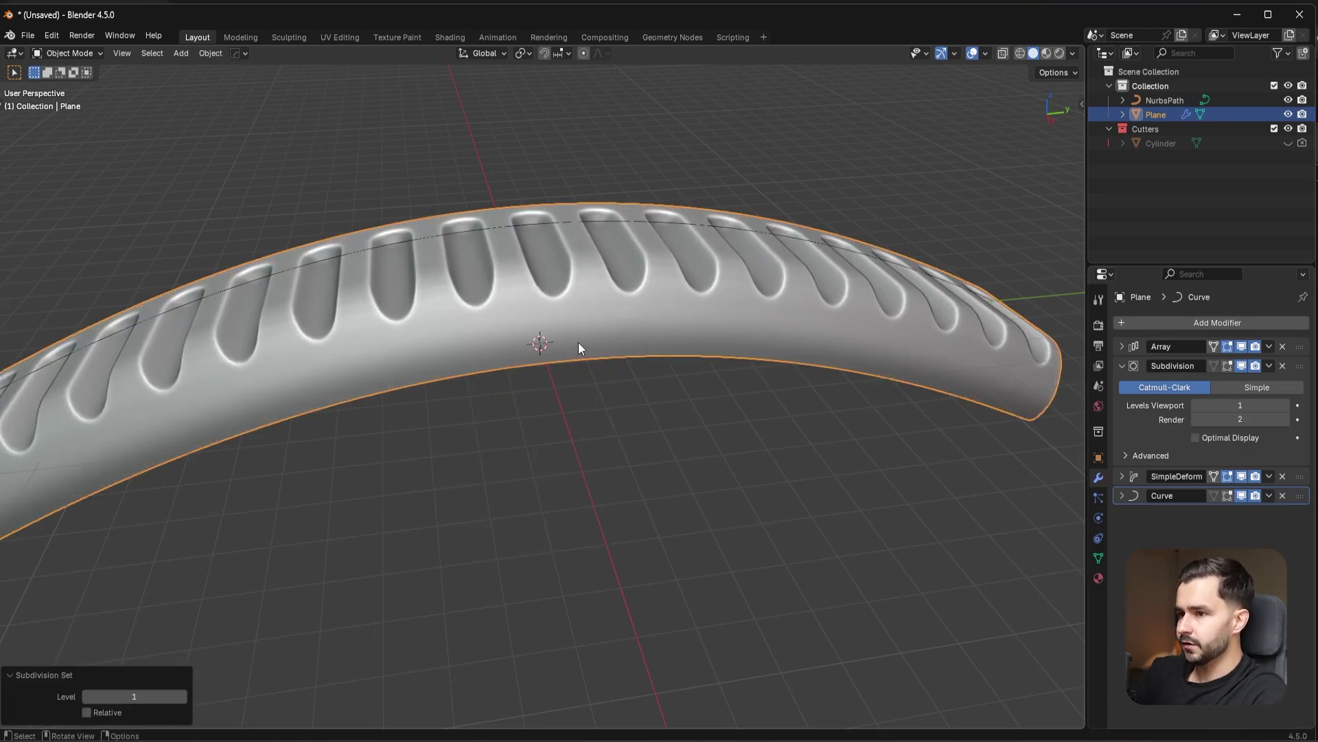
- Compare the arched row at subdivision levels 0 and 1, ending at level 1
key(ctrl+0)
scroll(504, 402, down, 3)
middle_drag(504, 402, 657, 370)
key(ctrl+1)
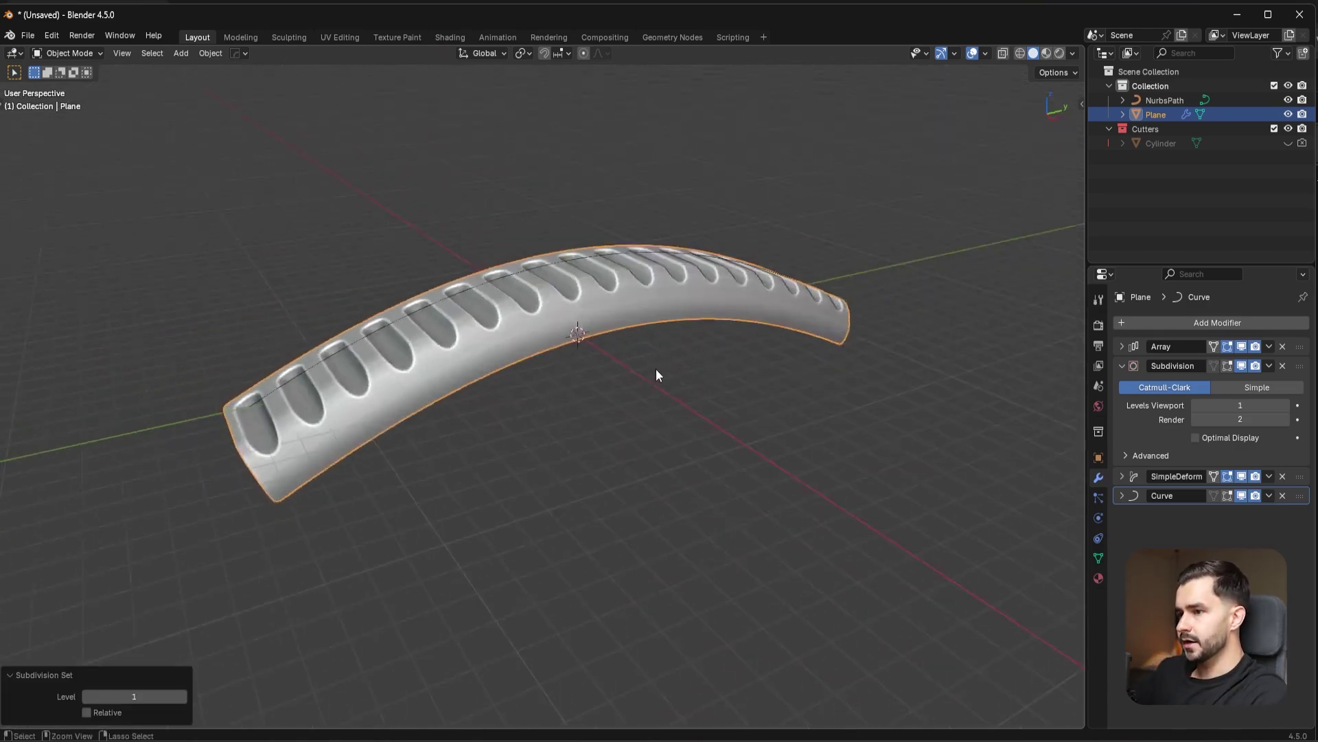
middle_drag(863, 365, 731, 402)
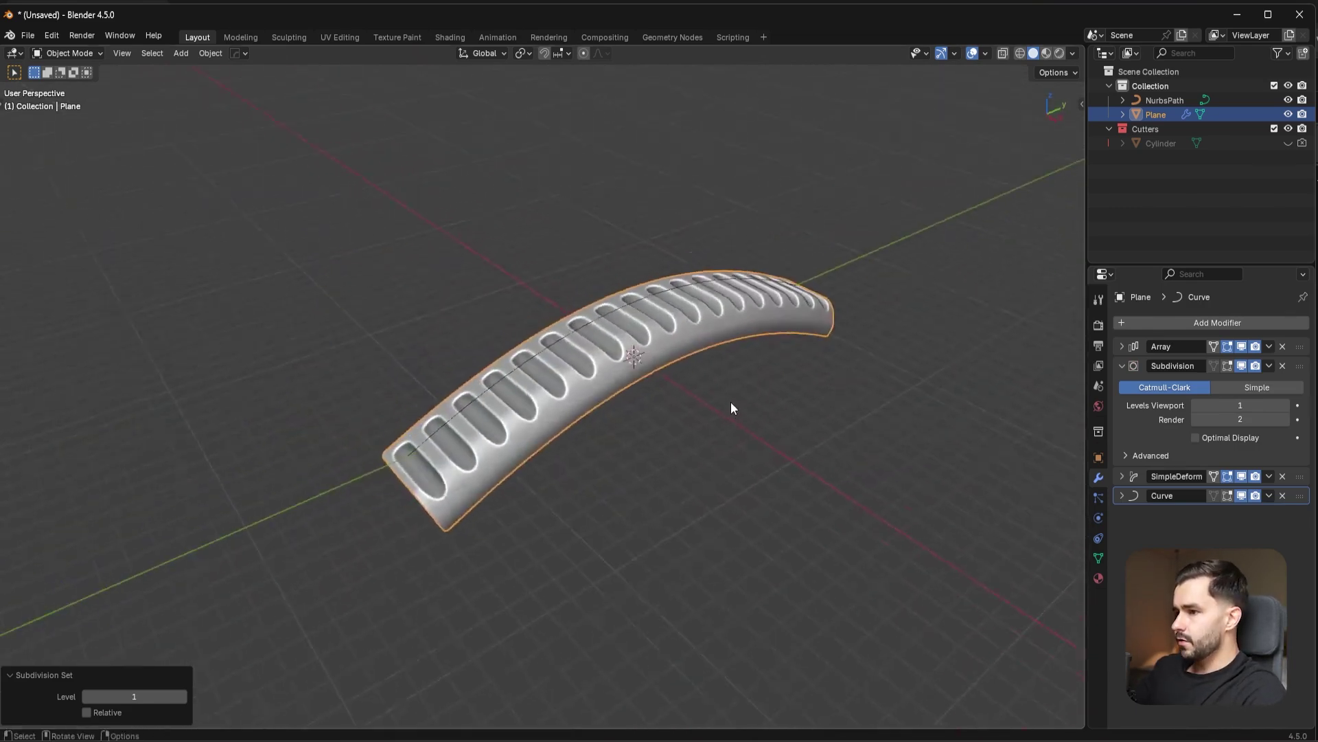
scroll(730, 402, up, 3)
click(1122, 366)
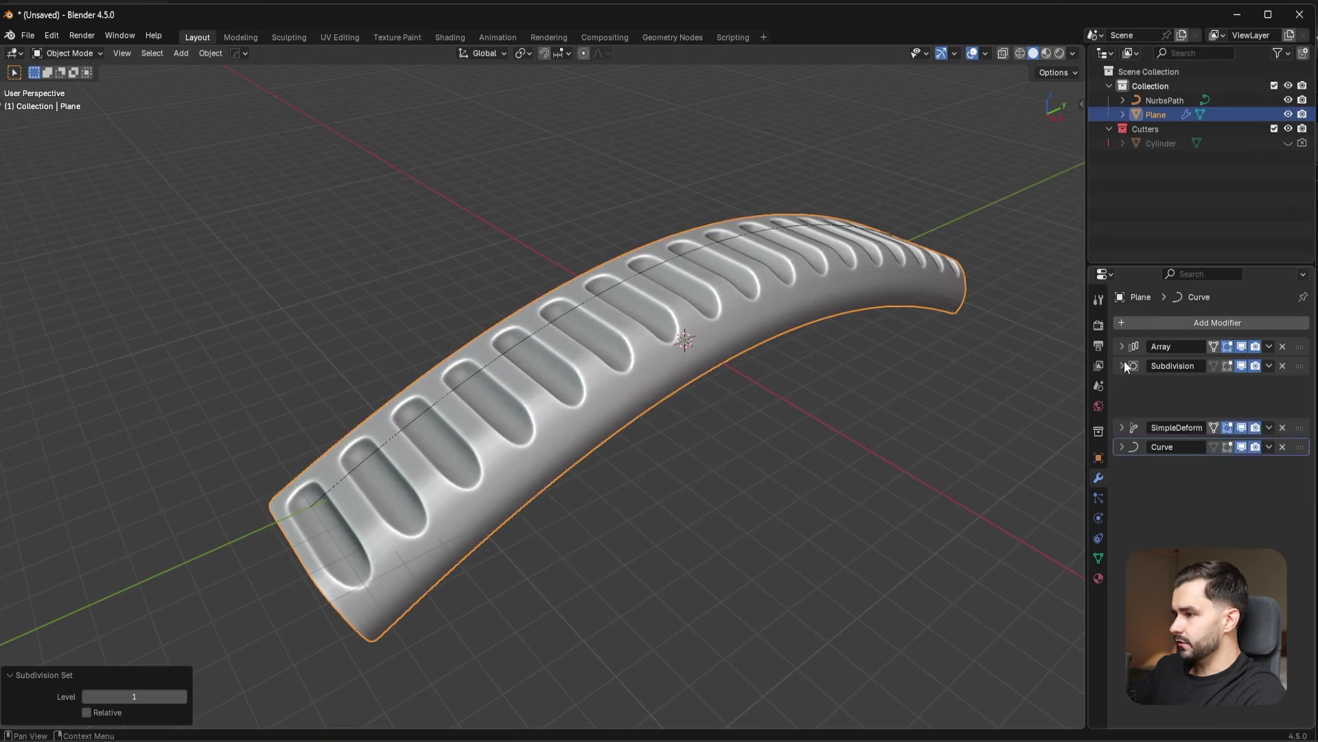
- Open the Array modifier's settings, adjust its copy count and check the arched row
click(1124, 346)
mouse_move(1240, 385)
mouse_down()
mouse_move(1185, 386)
mouse_move(1261, 386)
mouse_up()
middle_drag(953, 351, 868, 377)
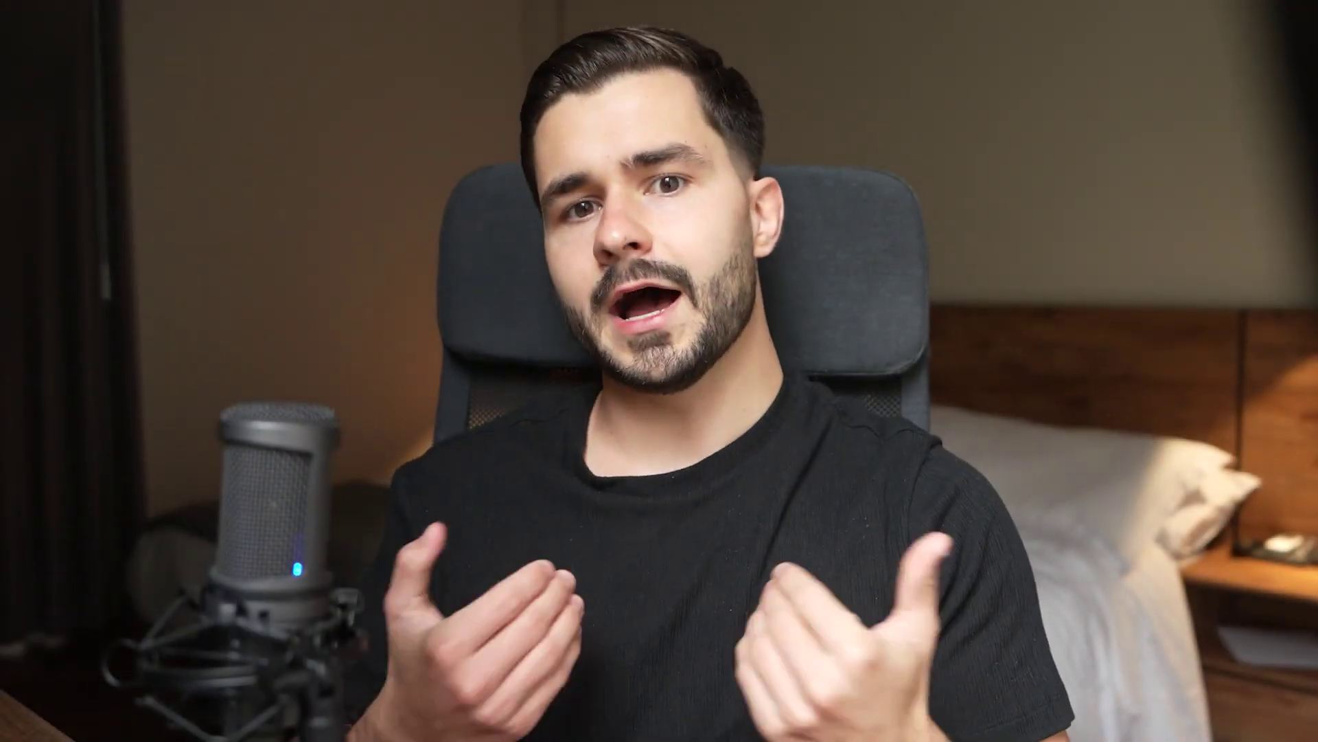